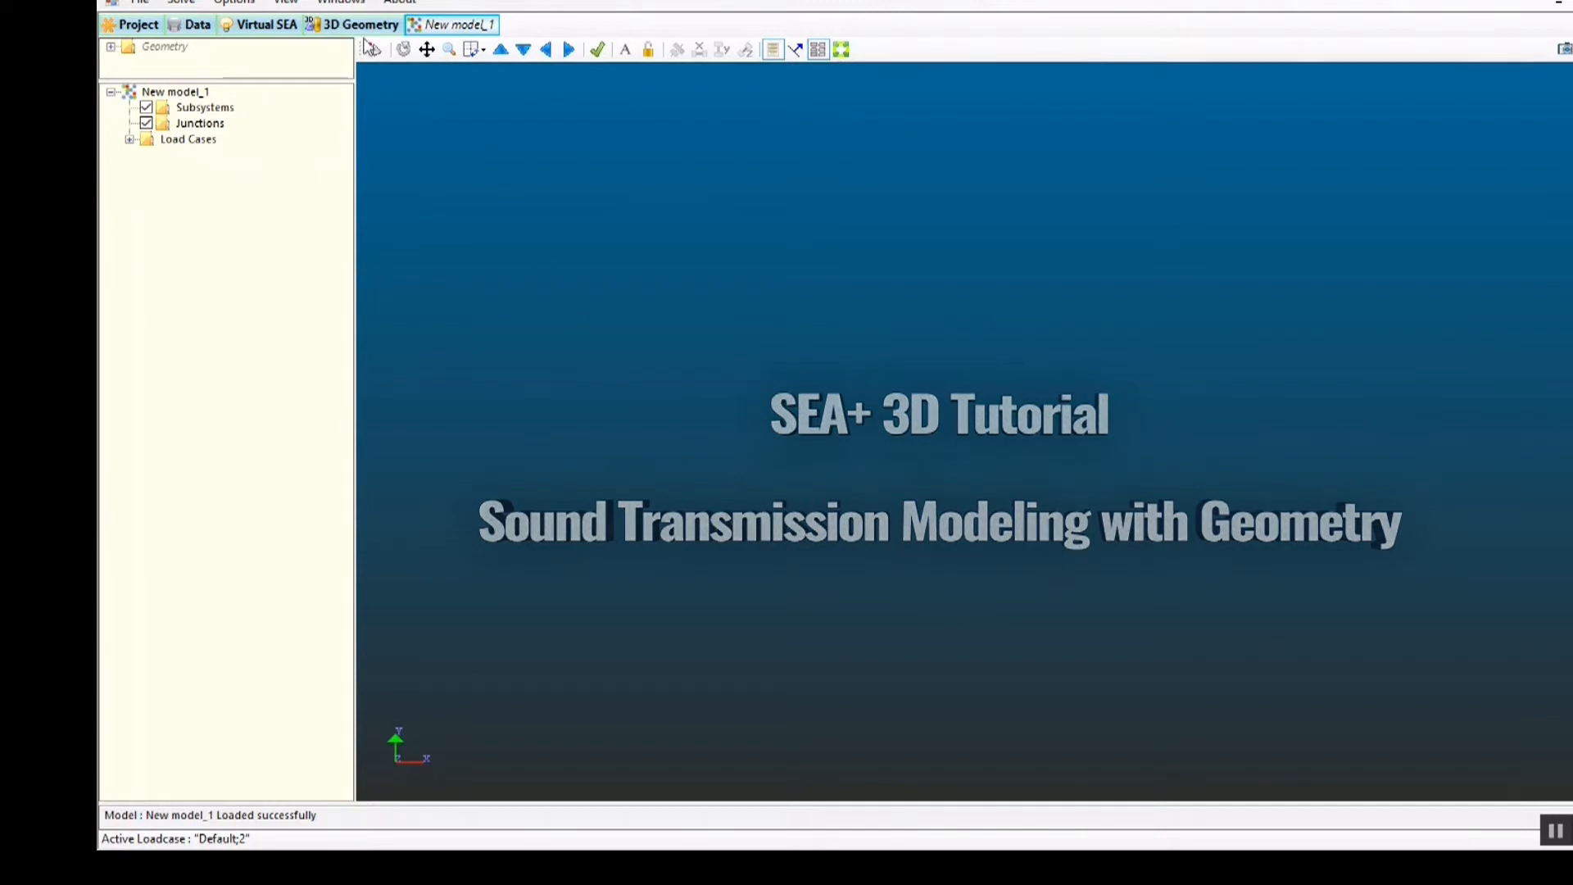
click(287, 2)
click(319, 42)
click(340, 3)
key(Escape)
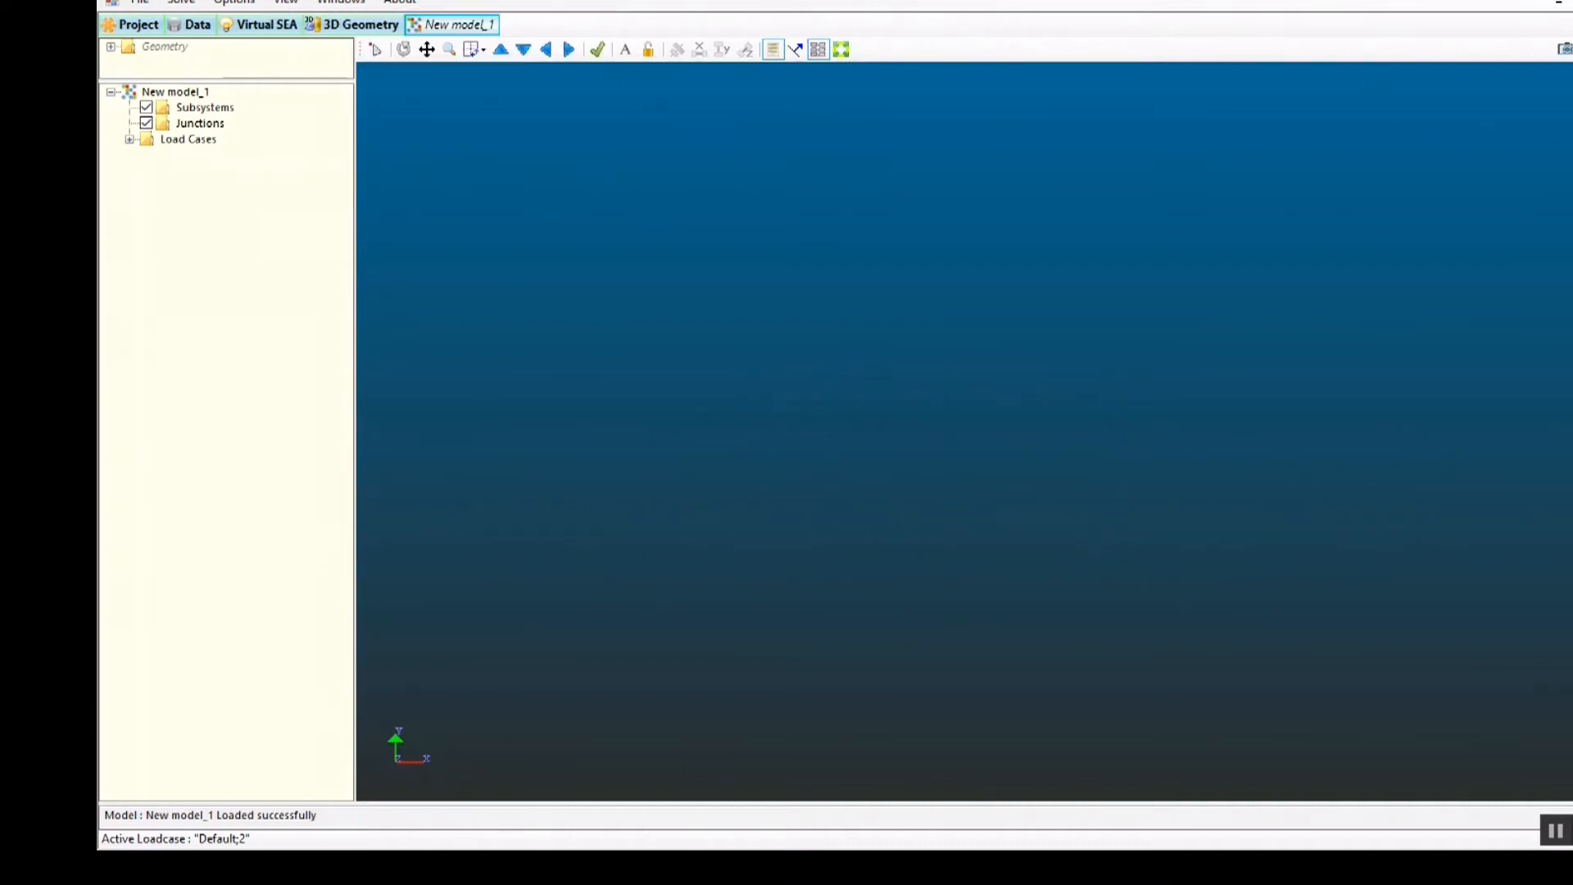
- Open the 3D Geometry workspace and activate its Shapes, SEA Elements and Geometry windows in turn
click(352, 31)
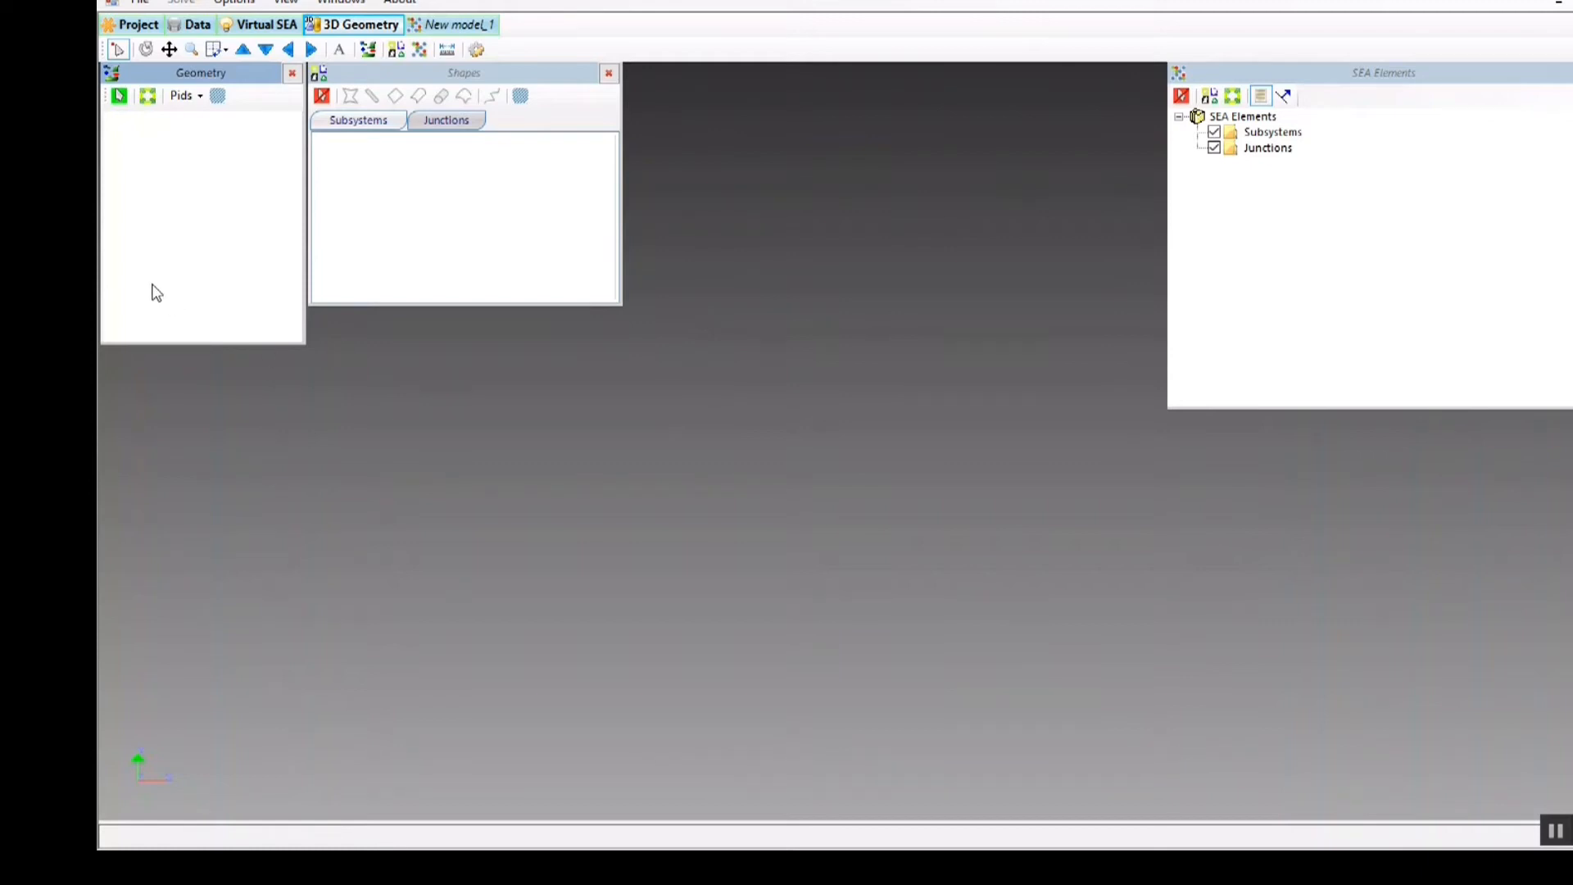
click(426, 255)
click(1440, 290)
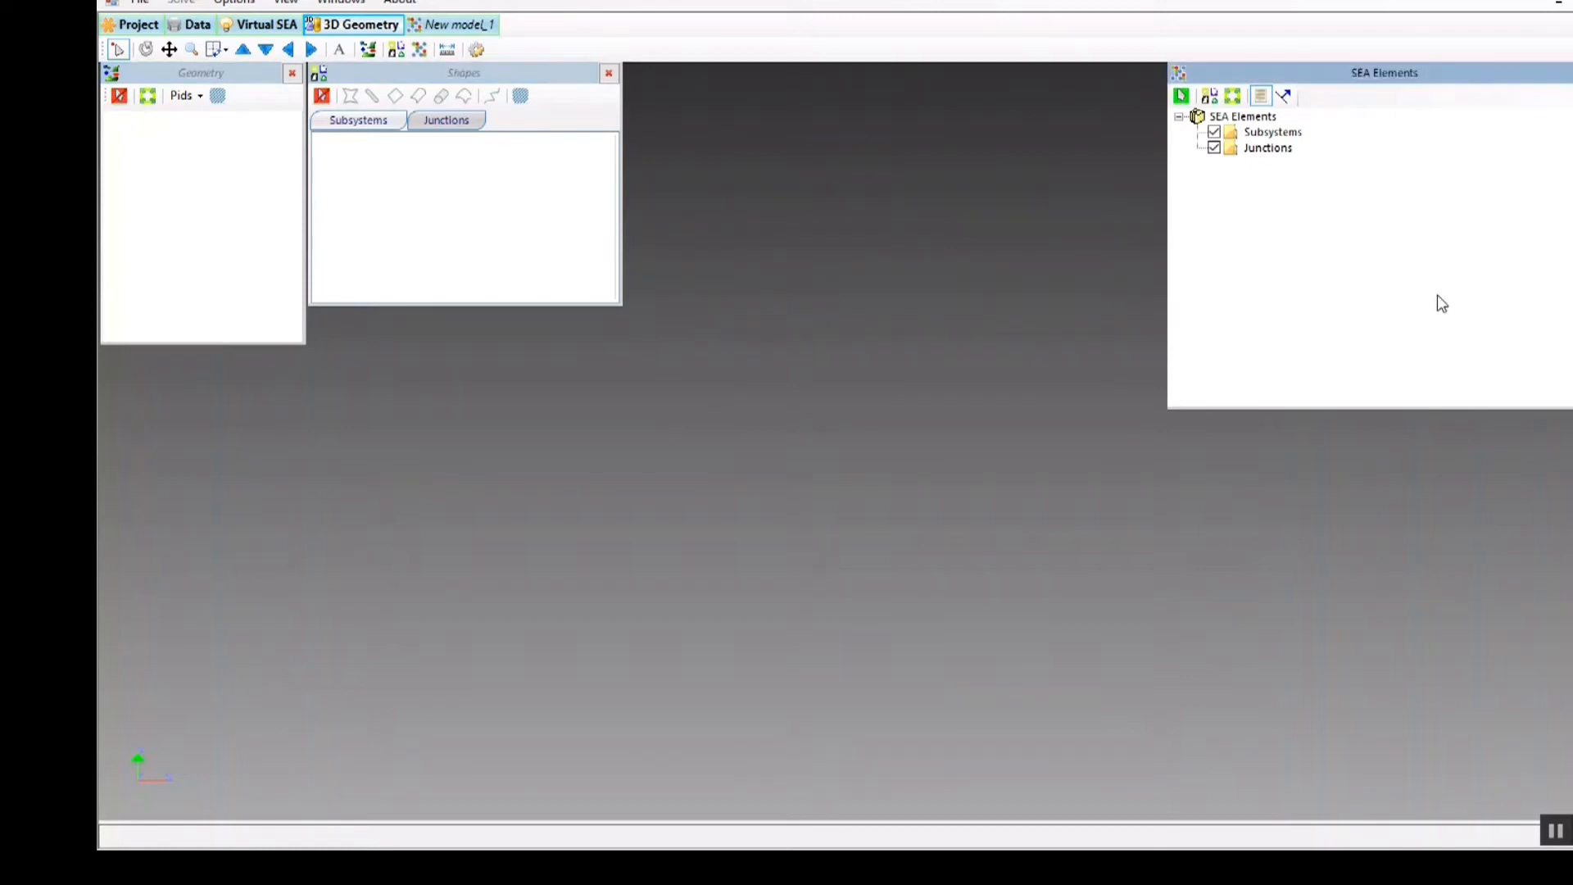
click(231, 222)
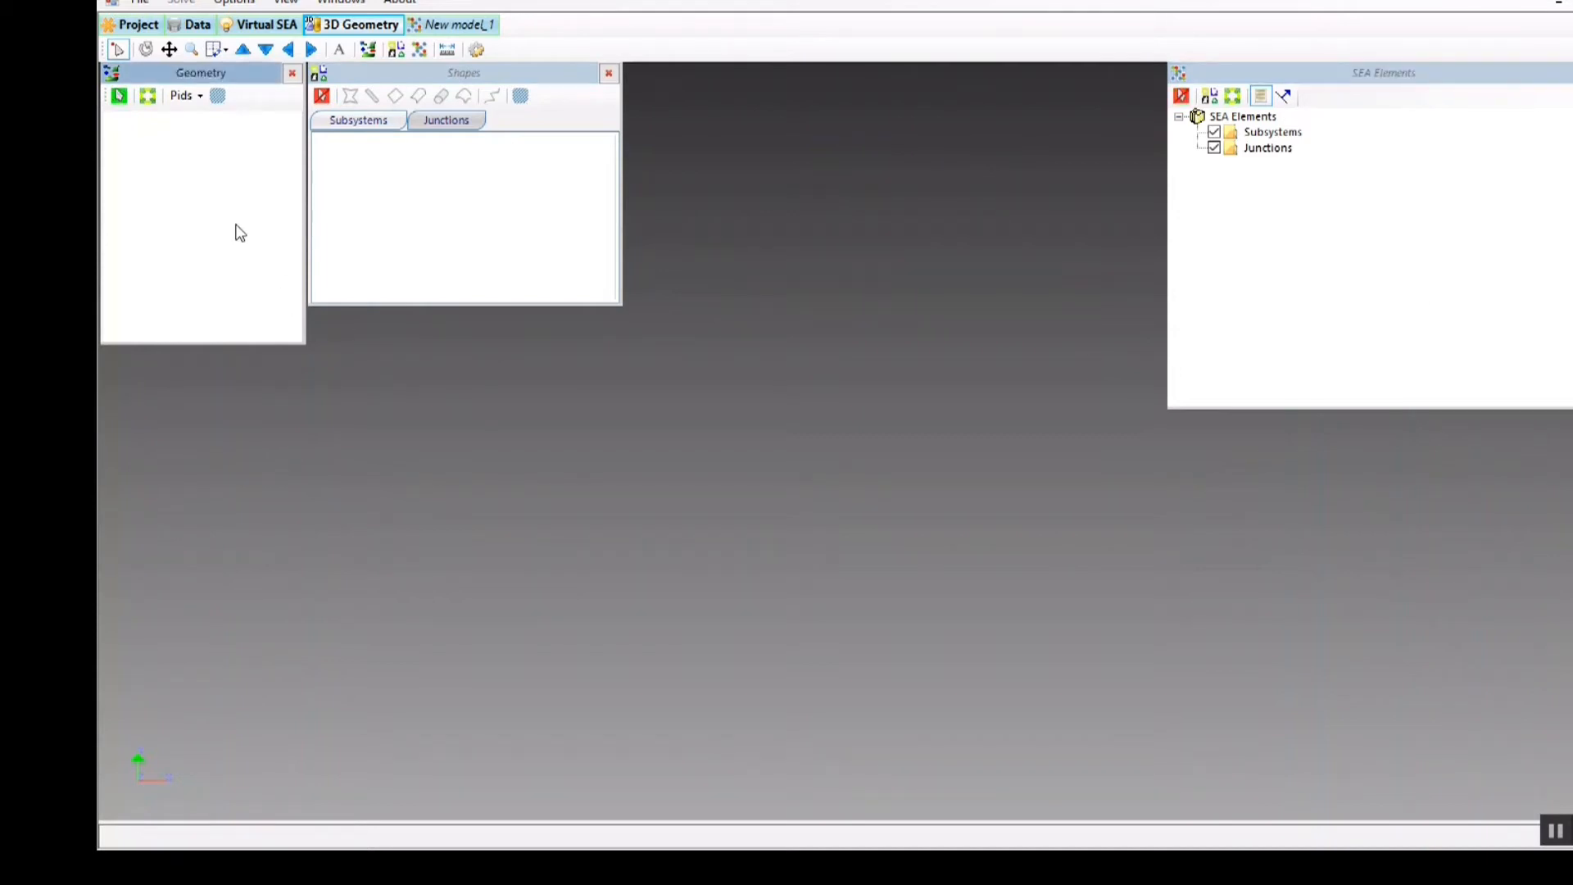
click(412, 239)
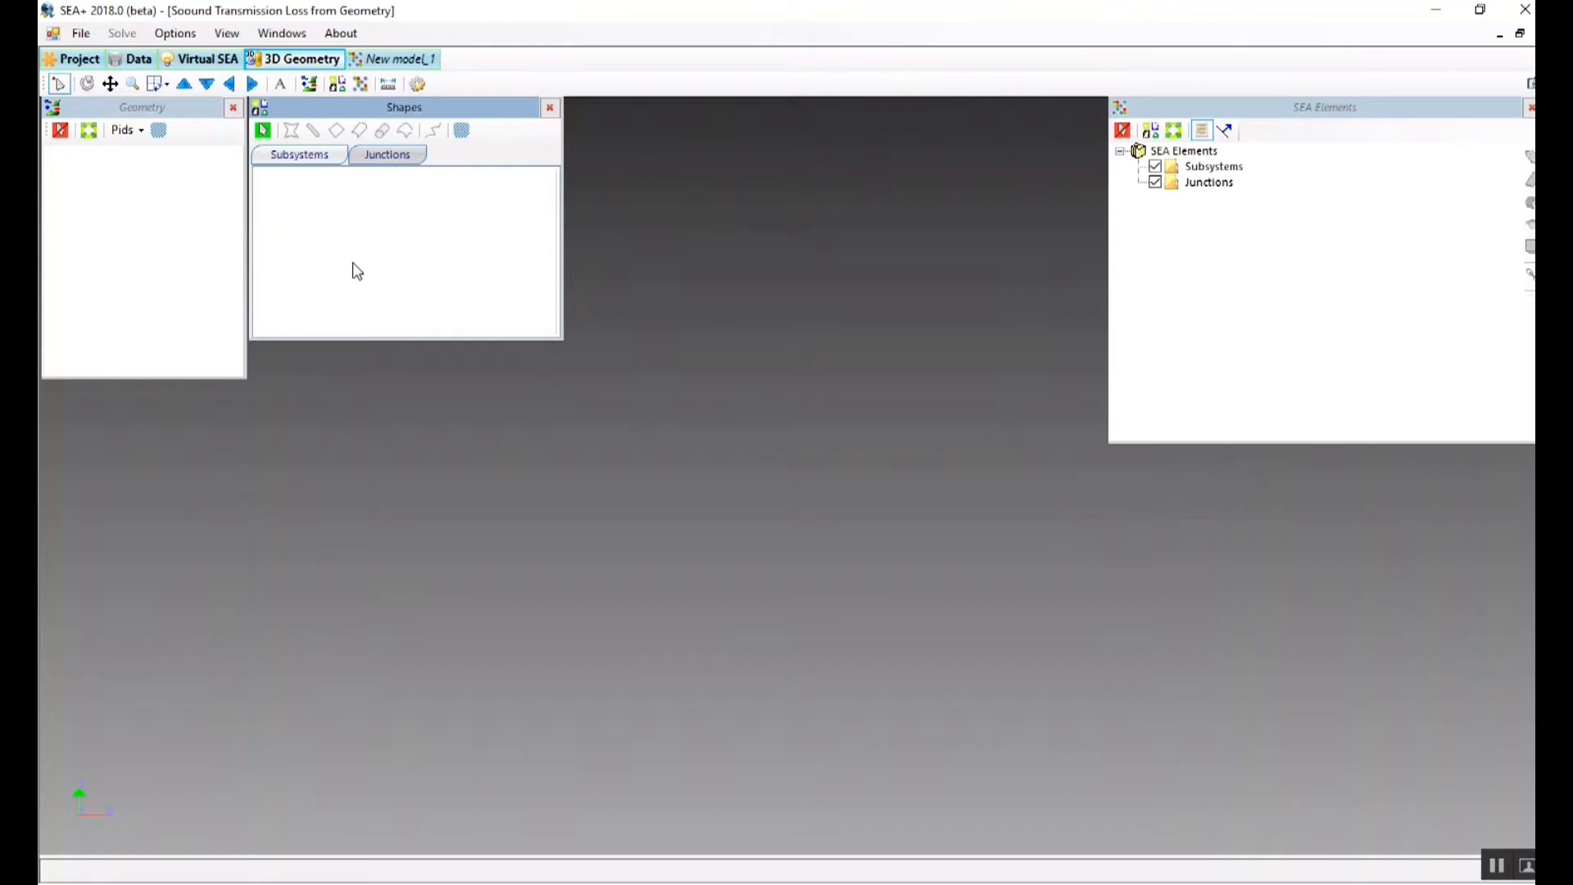
- Import a geometry file into the project's Geometry window
click(95, 235)
click(82, 34)
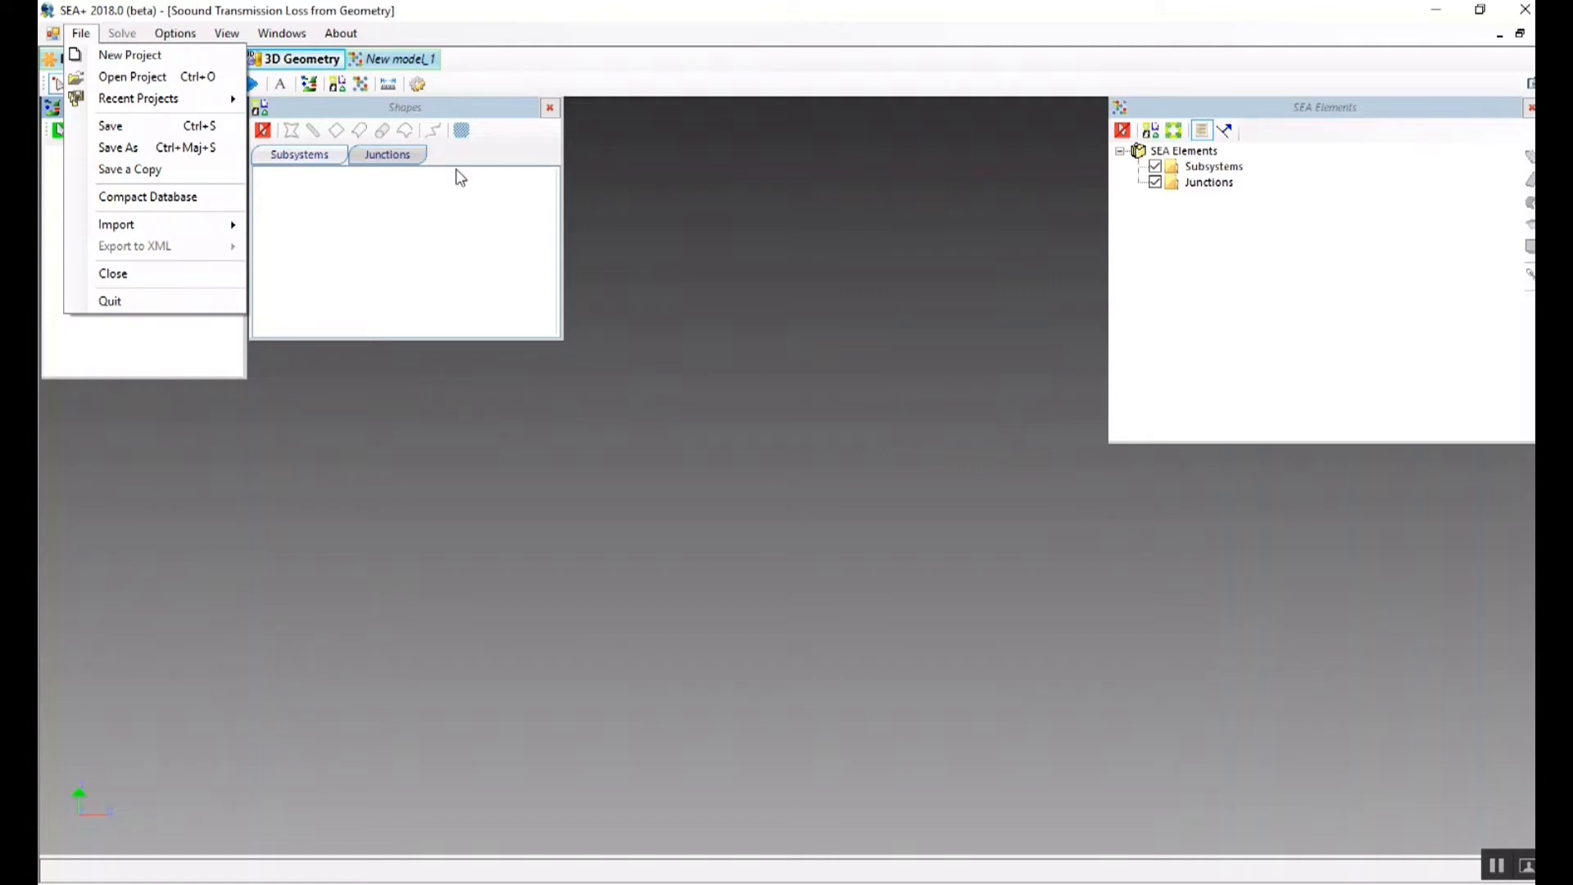
mouse_move(213, 224)
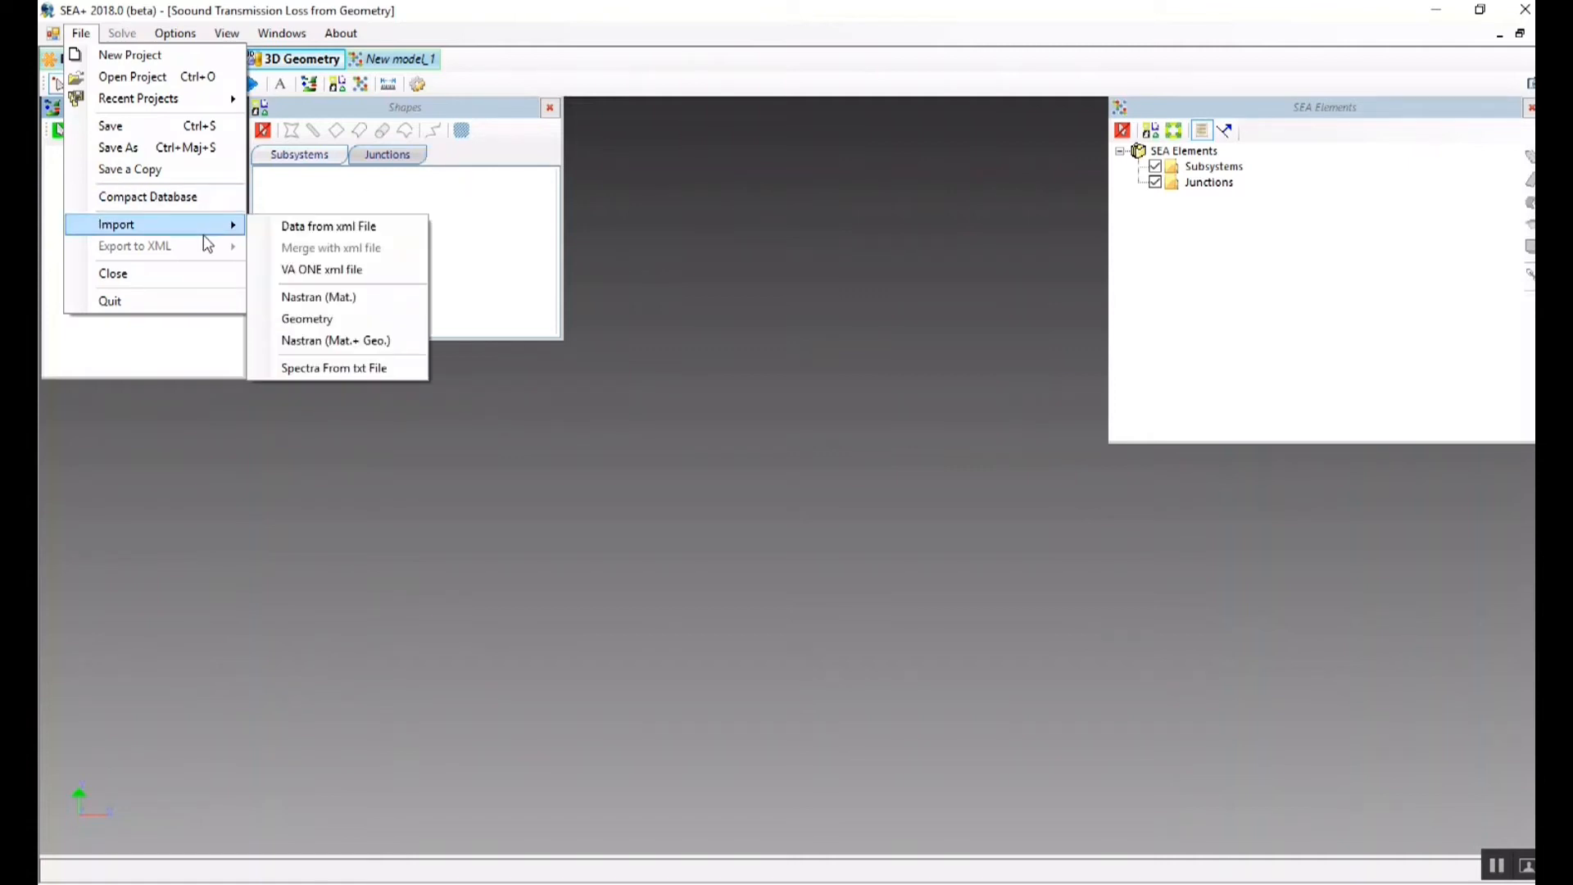
click(344, 320)
click(1013, 341)
double_click(1139, 373)
click(802, 567)
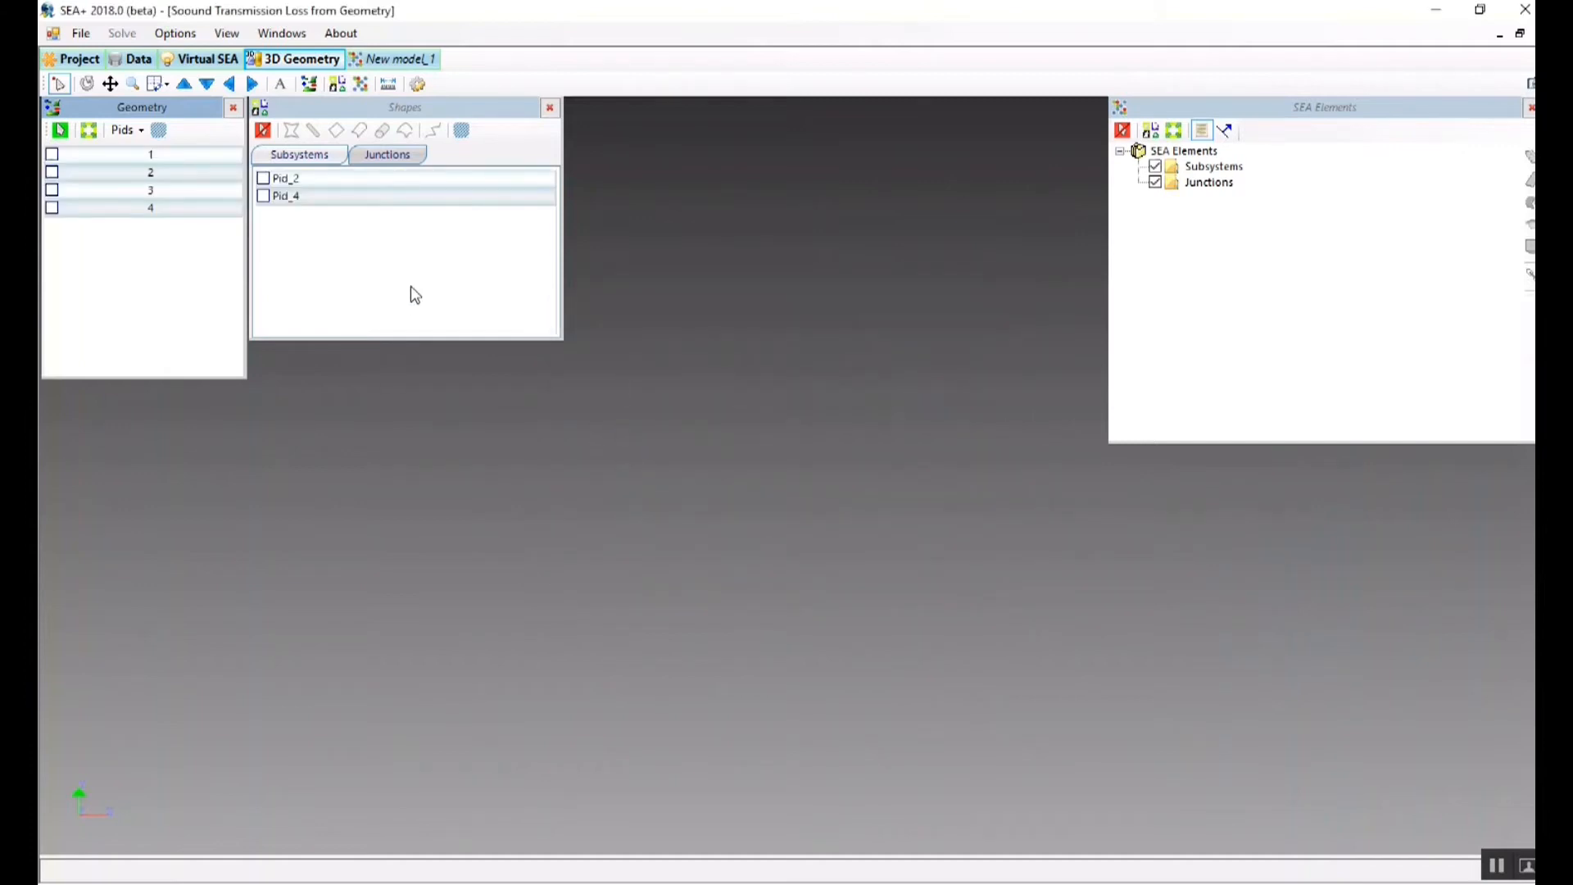
- Make all four imported Pids visible and view them in perspective
right_click(53, 173)
click(65, 183)
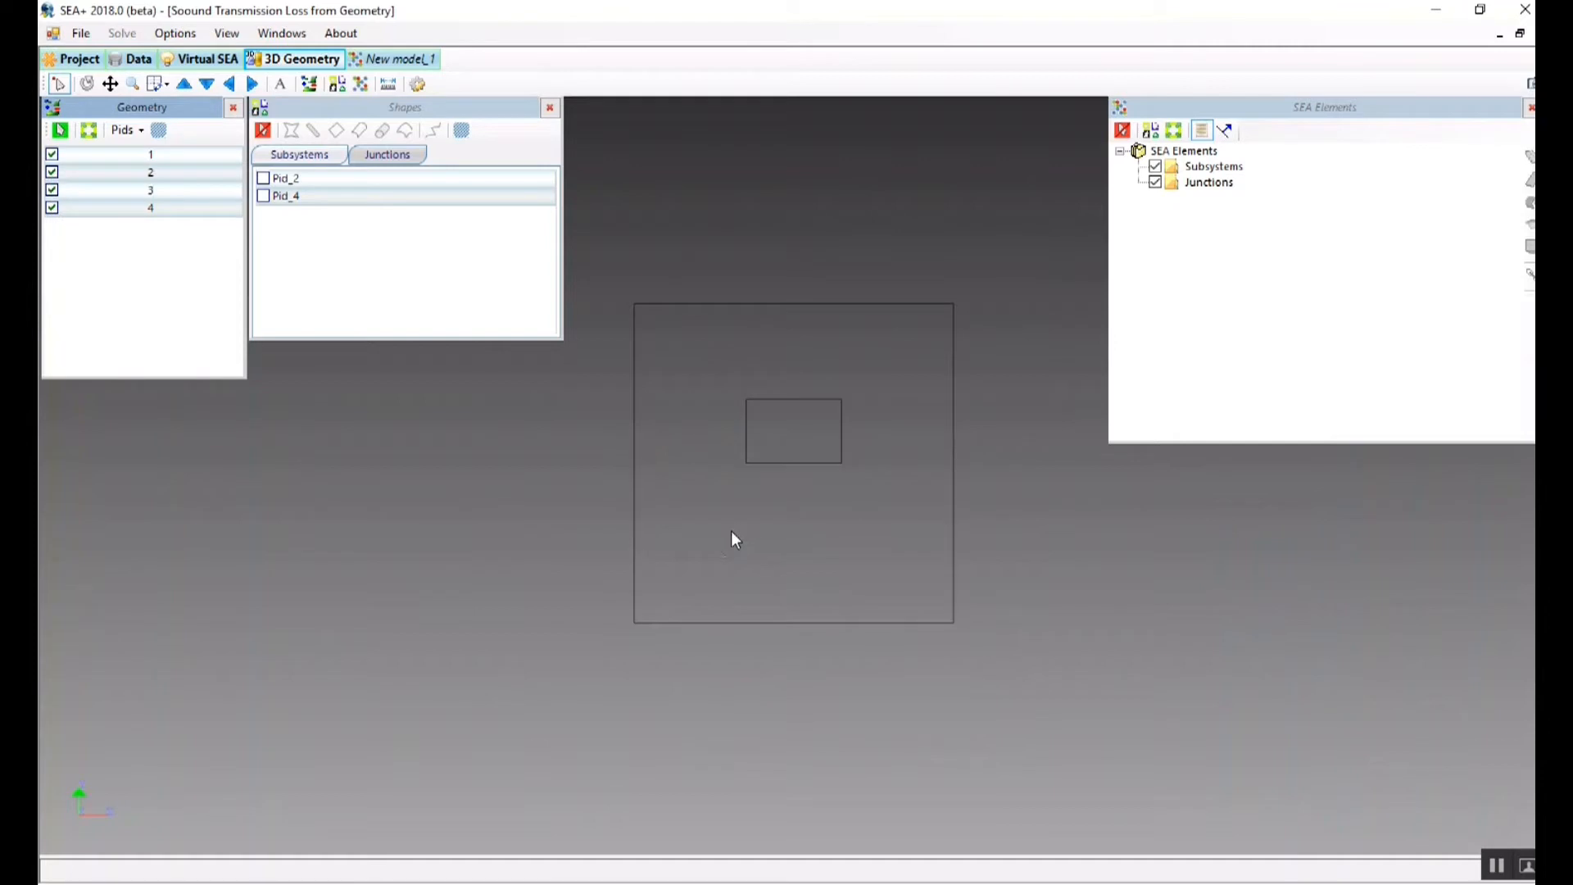
middle_drag(758, 535, 1229, 685)
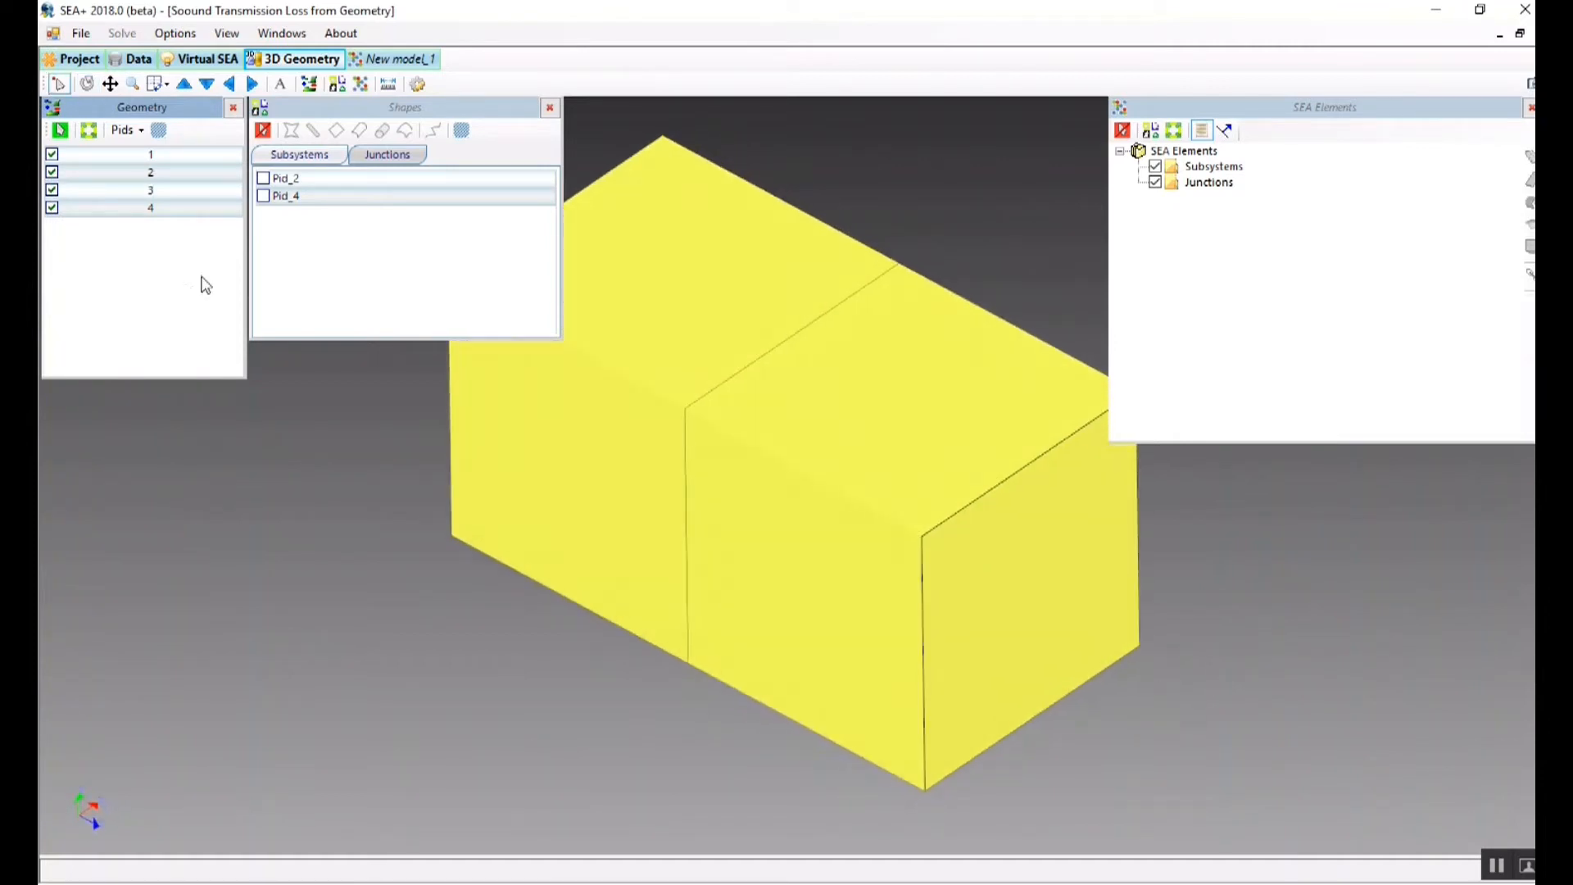
- Set the geometry display mode to Pids (Elements) and explode the parts away from each other
click(127, 129)
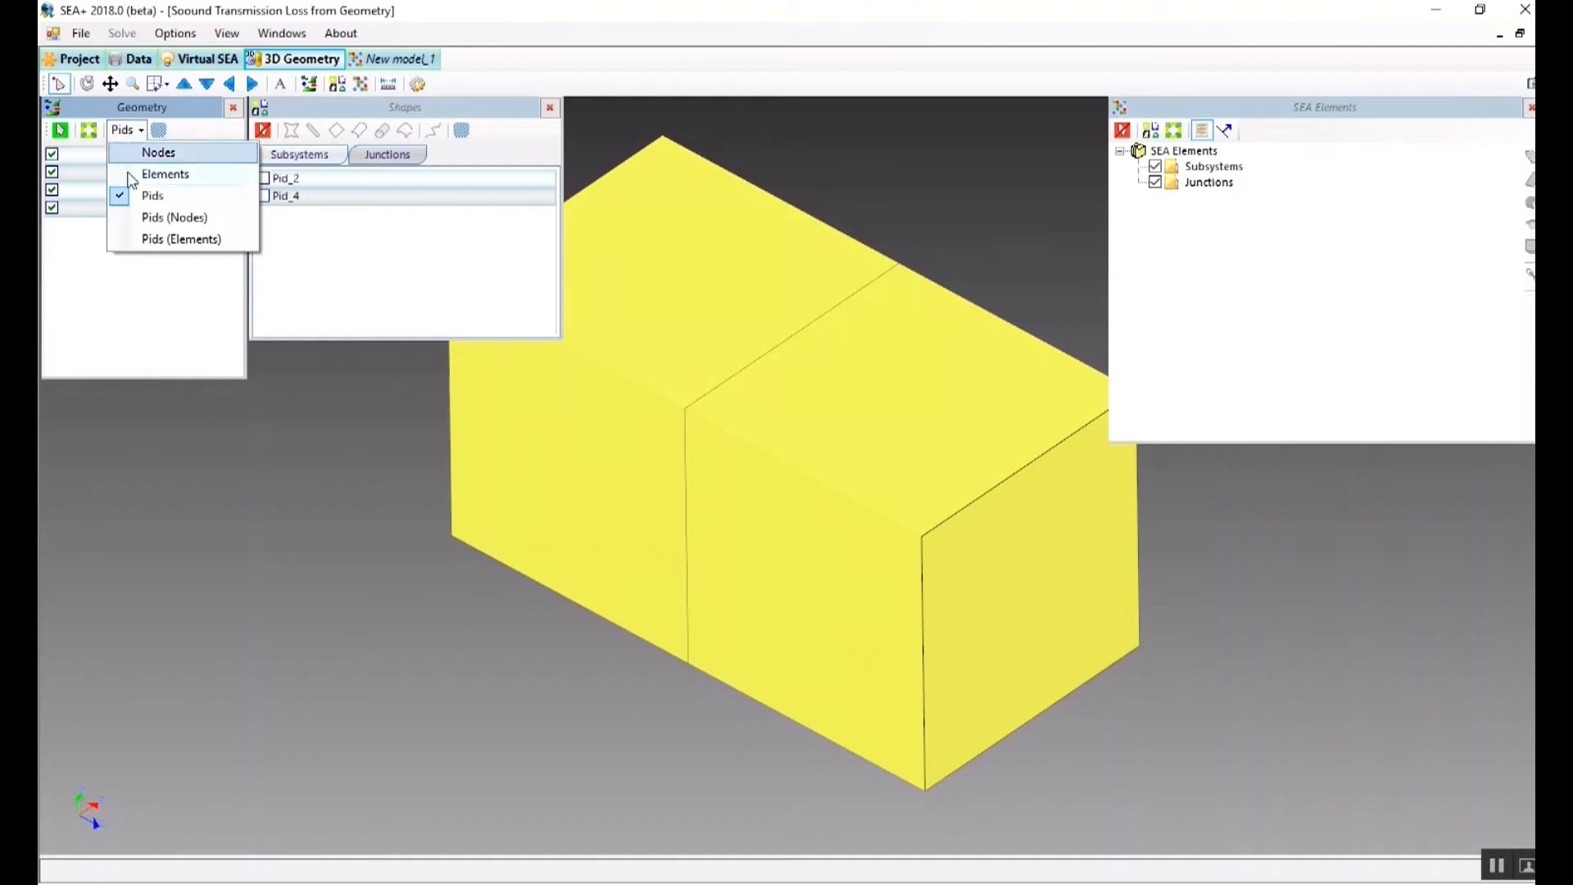
click(152, 239)
middle_drag(686, 484, 818, 328)
click(90, 132)
middle_drag(643, 467, 450, 409)
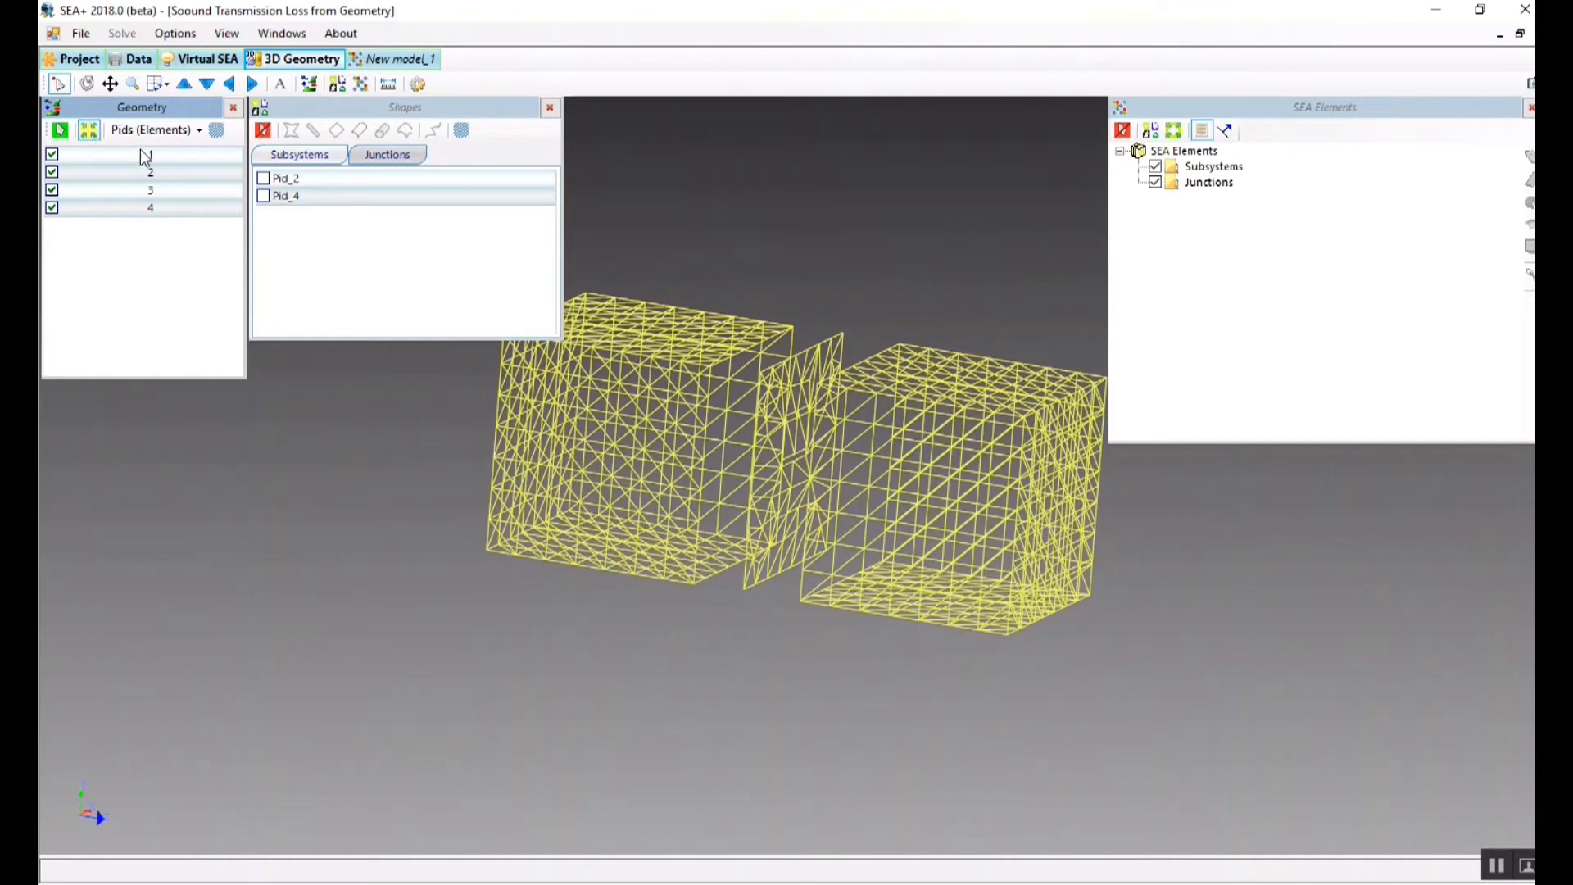
- Set the geometry display mode back to Pids
click(156, 130)
click(151, 193)
middle_drag(613, 467, 656, 435)
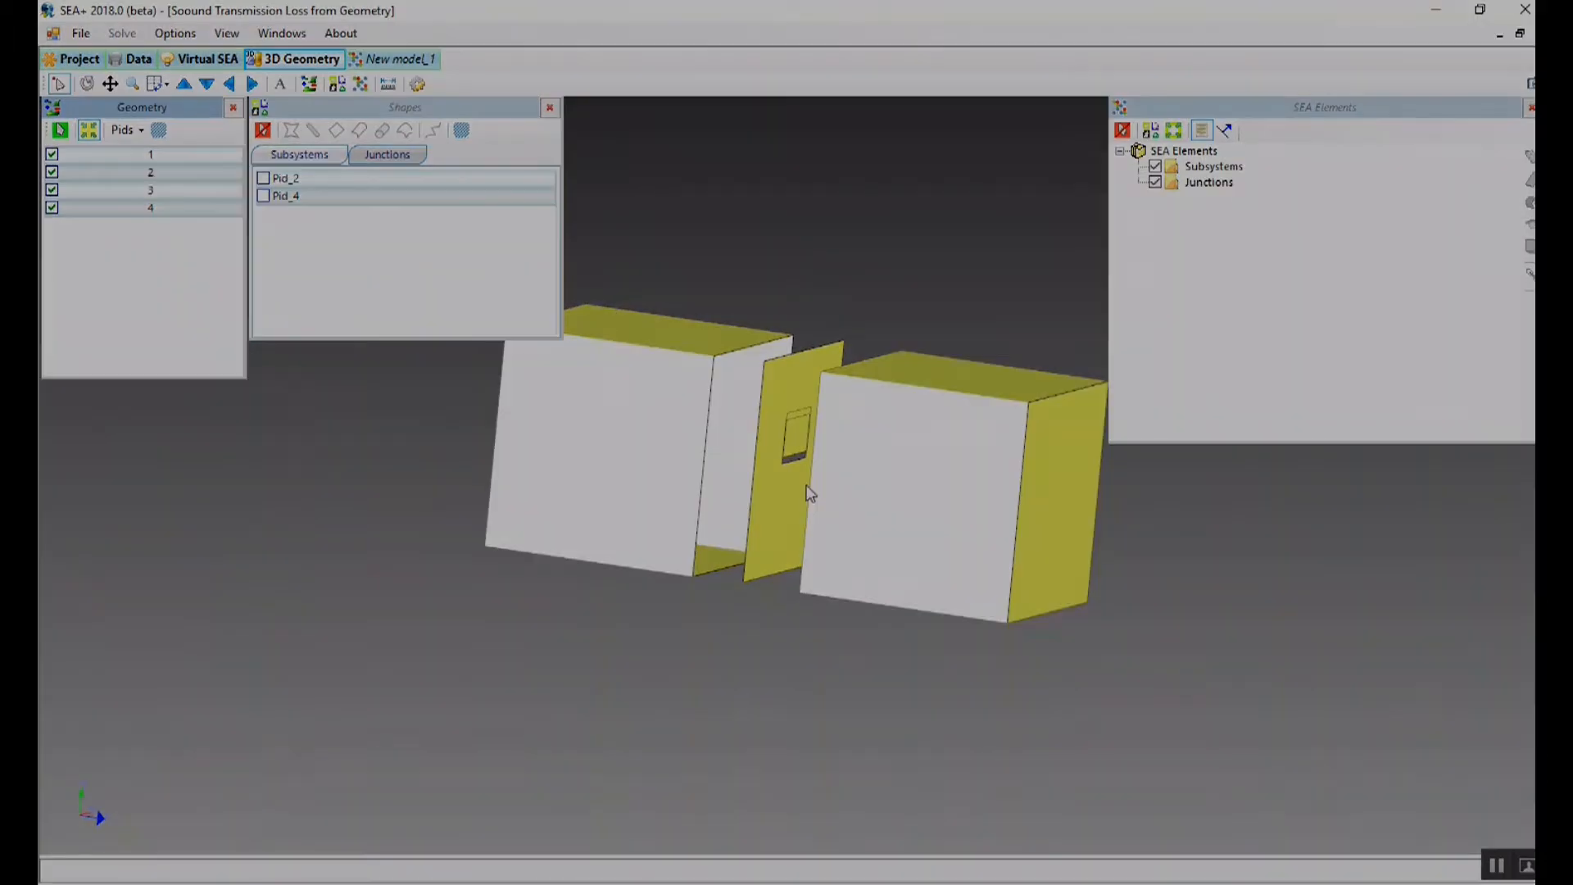
- Select the separating wall in the exploded geometry and compare the Geometry view with the Shapes view
click(766, 509)
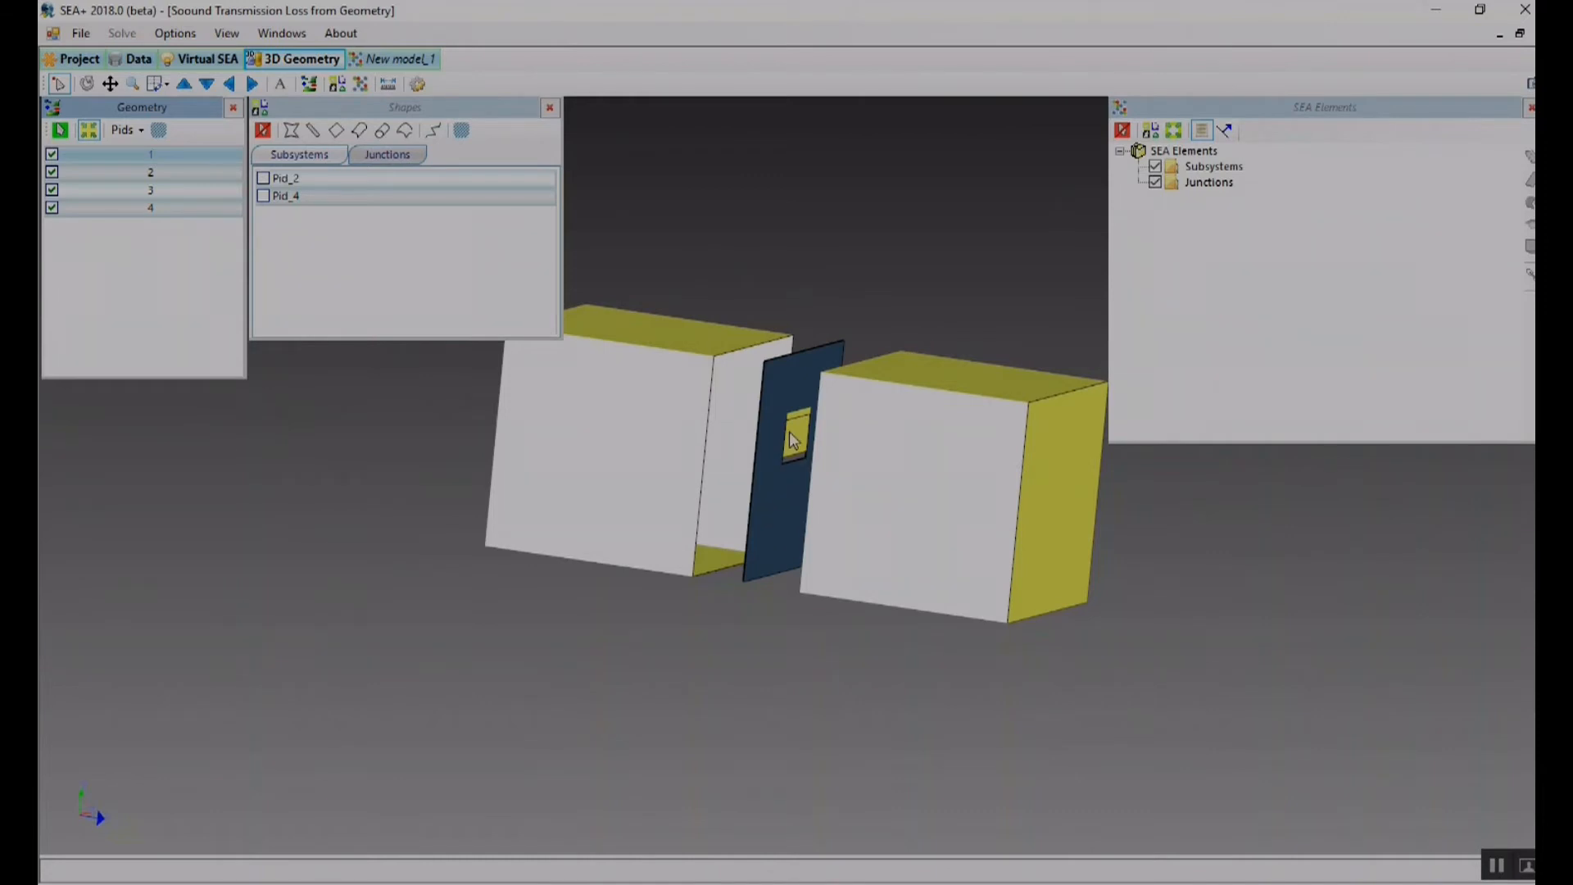
click(379, 277)
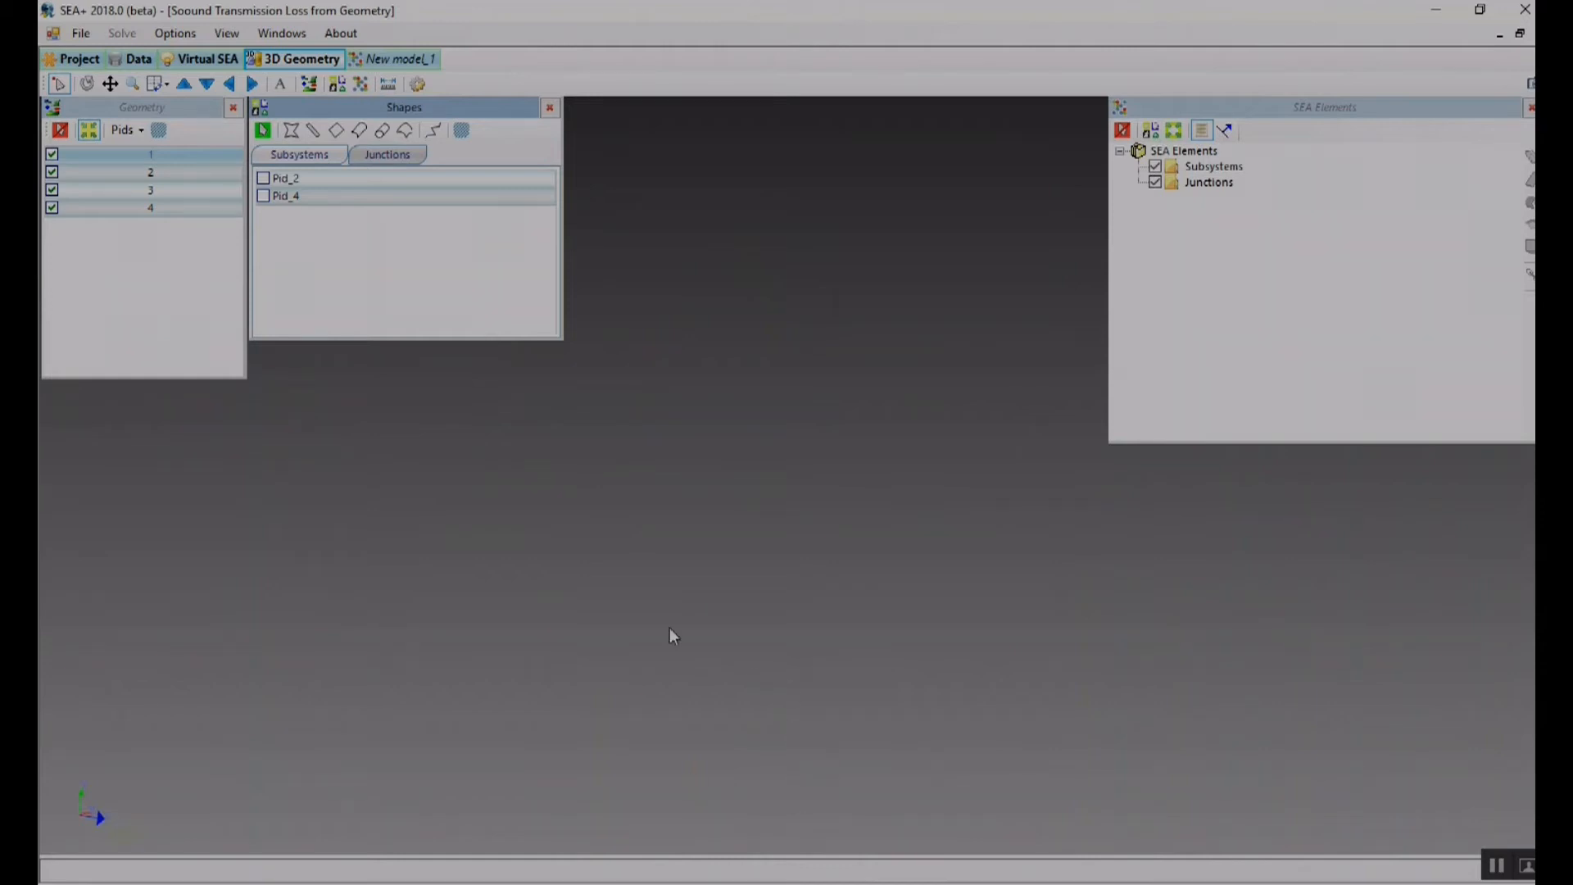
click(171, 265)
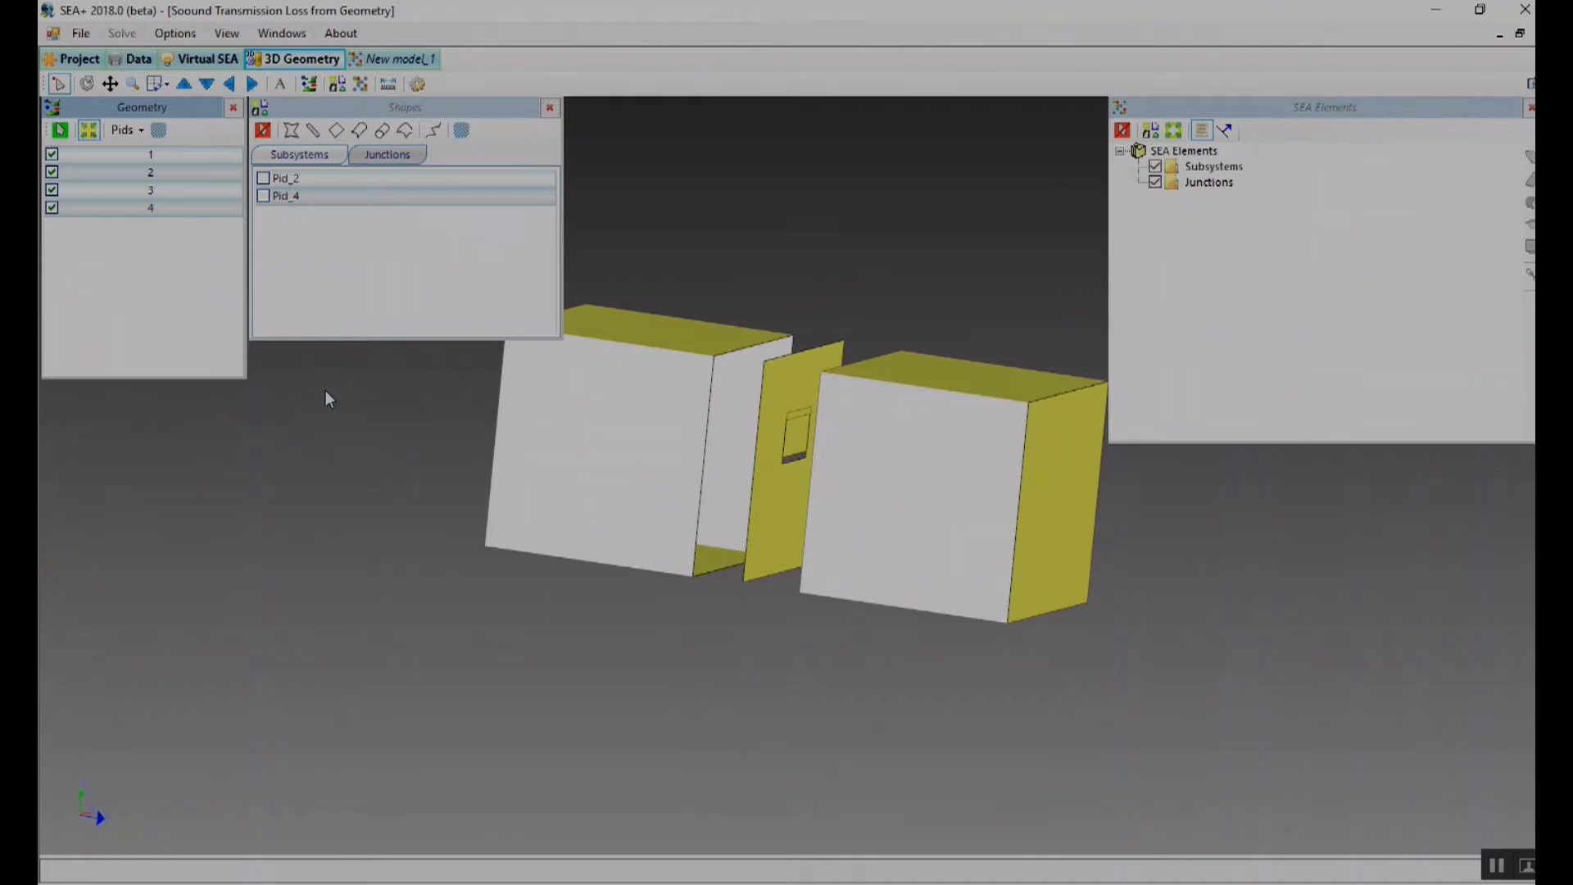
- Show the Pid_2 and Pid_4 subsystem shapes in the Shapes view
click(361, 295)
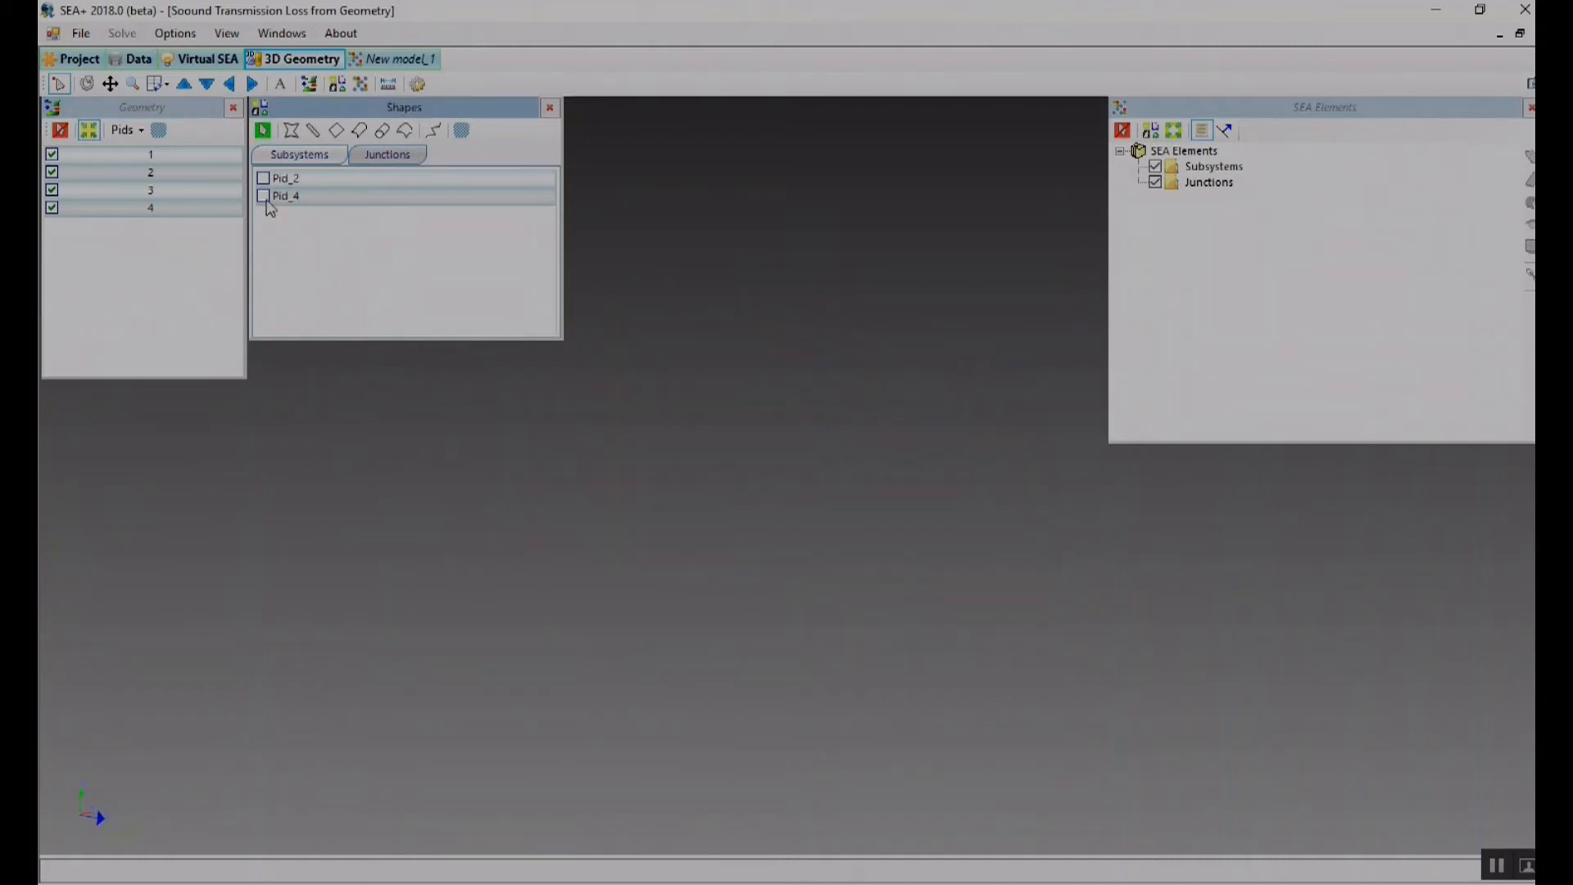
click(263, 177)
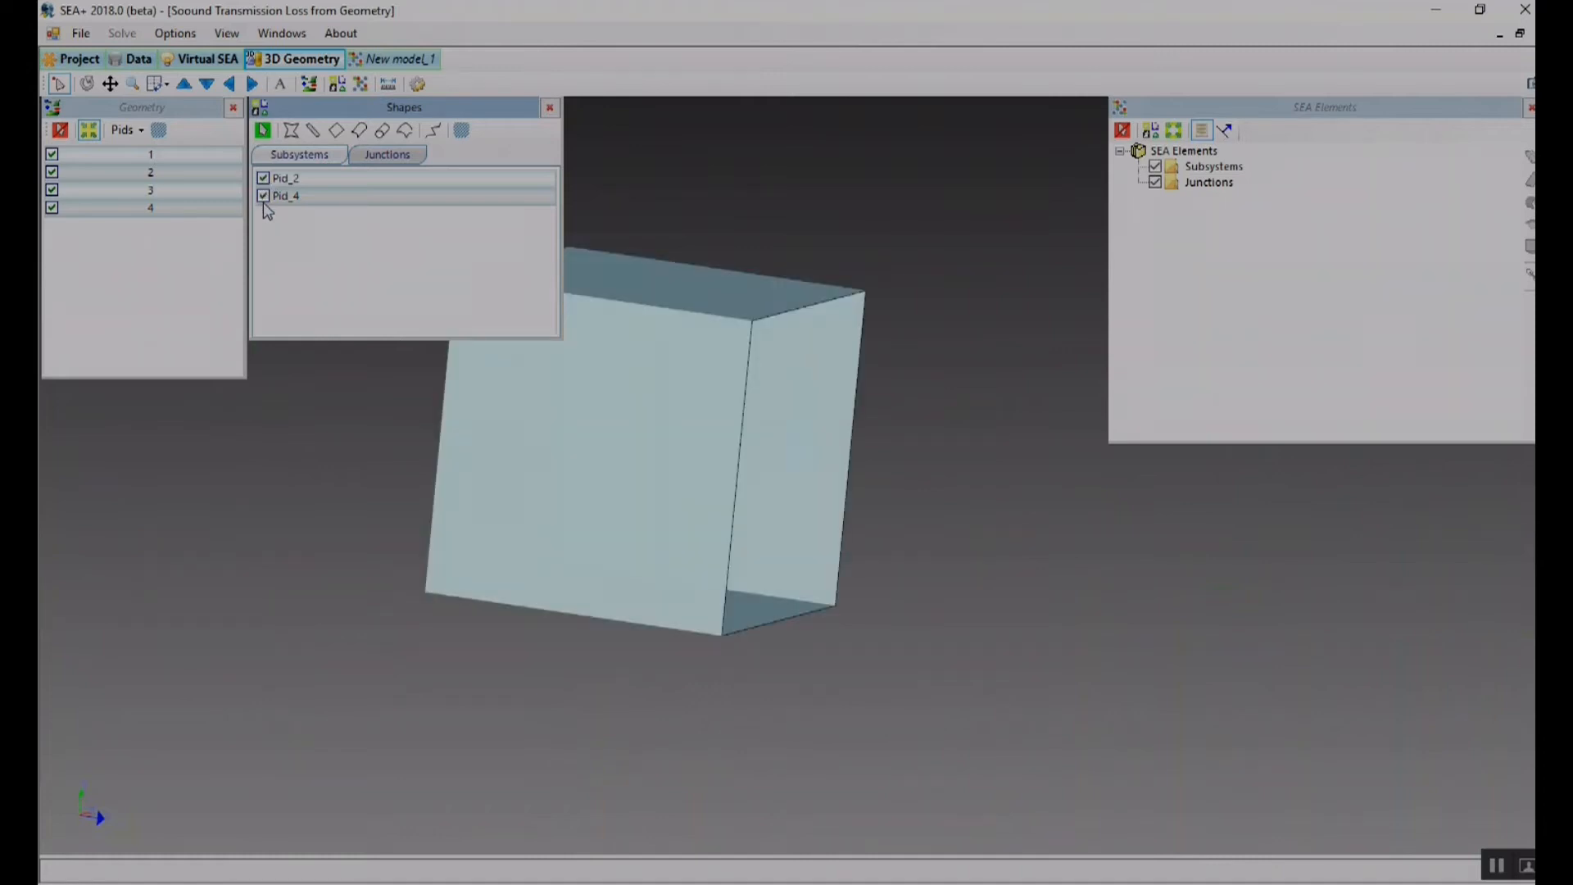
click(263, 196)
middle_drag(751, 446, 611, 410)
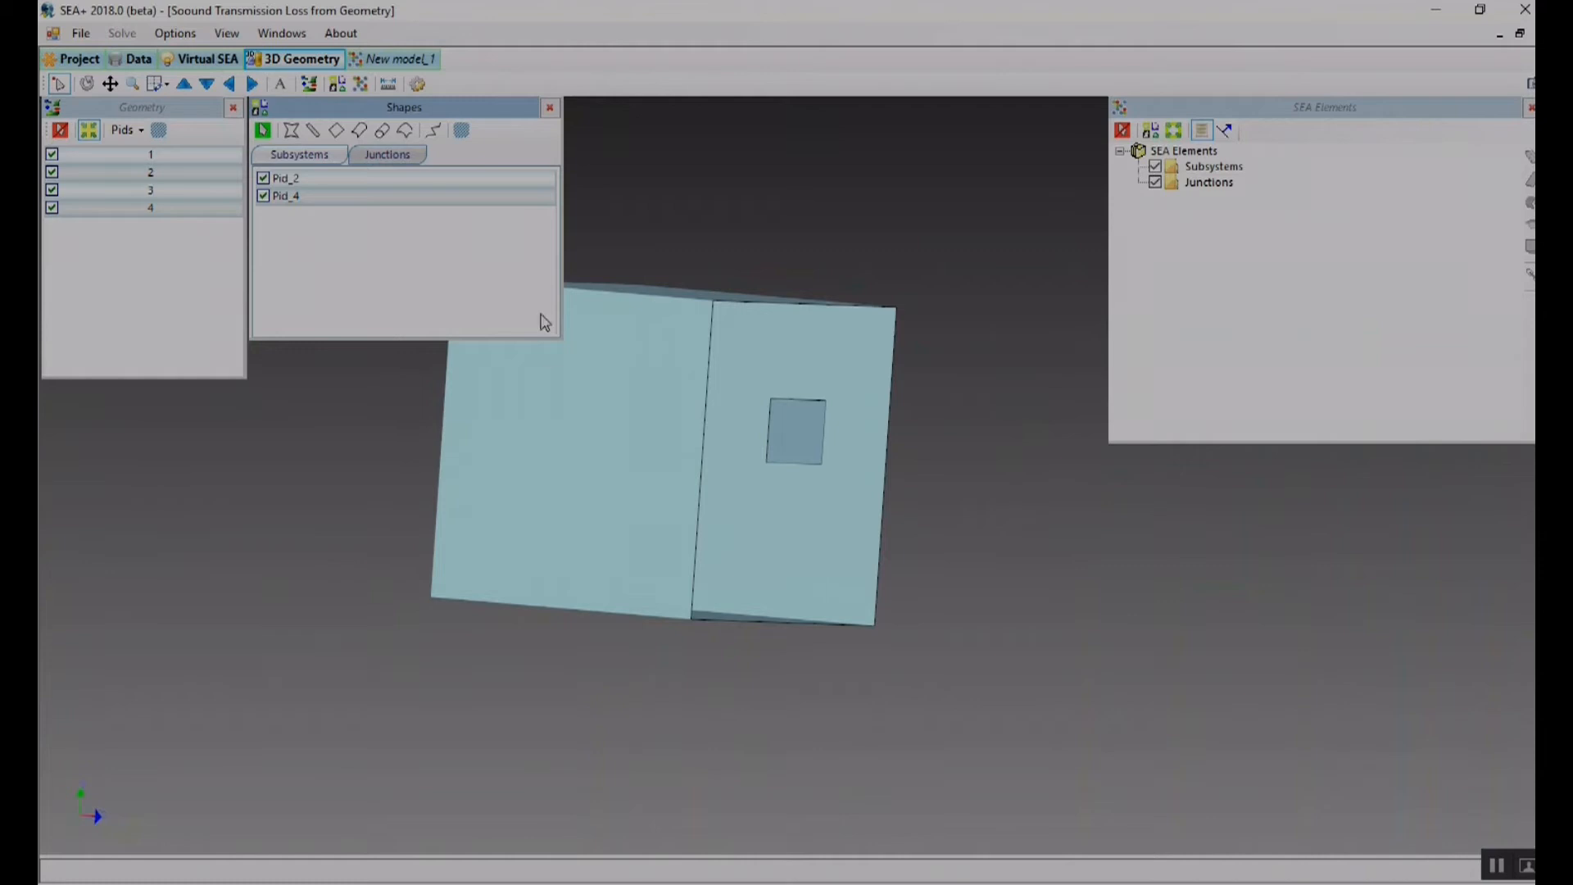
- Rename the small rectangular plate shape as Pid_4 Tesy panel, keeping its dimensions
double_click(781, 448)
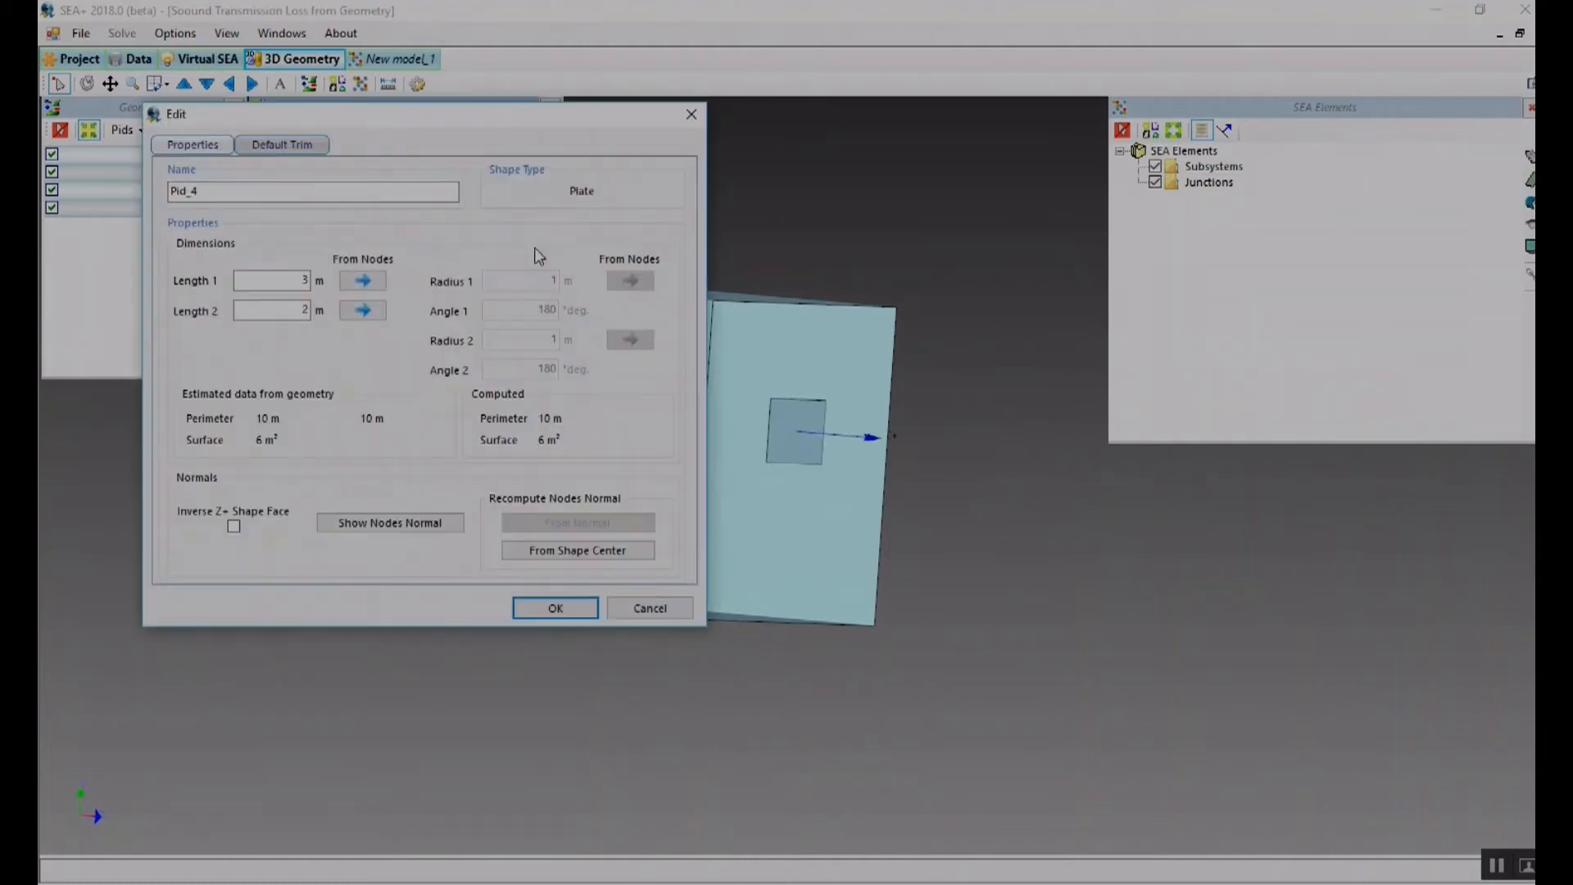
click(215, 187)
text(Tesy panel)
click(278, 282)
click(541, 611)
- Examine the dimensions, perimeter and surface properties of the box-shaped Pid_2 shape
click(647, 529)
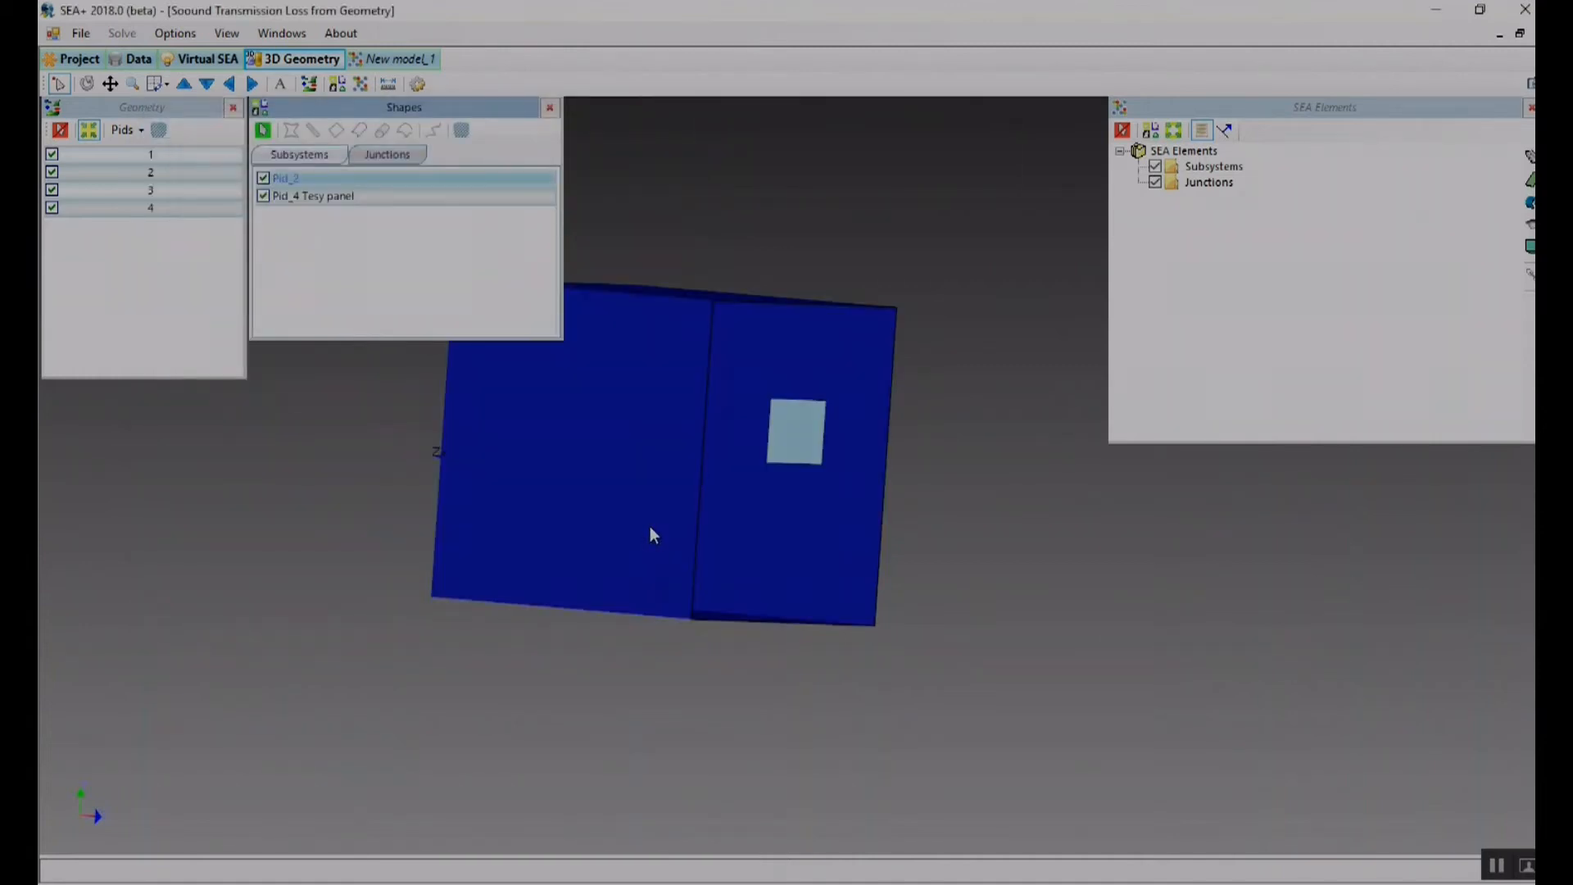
double_click(651, 526)
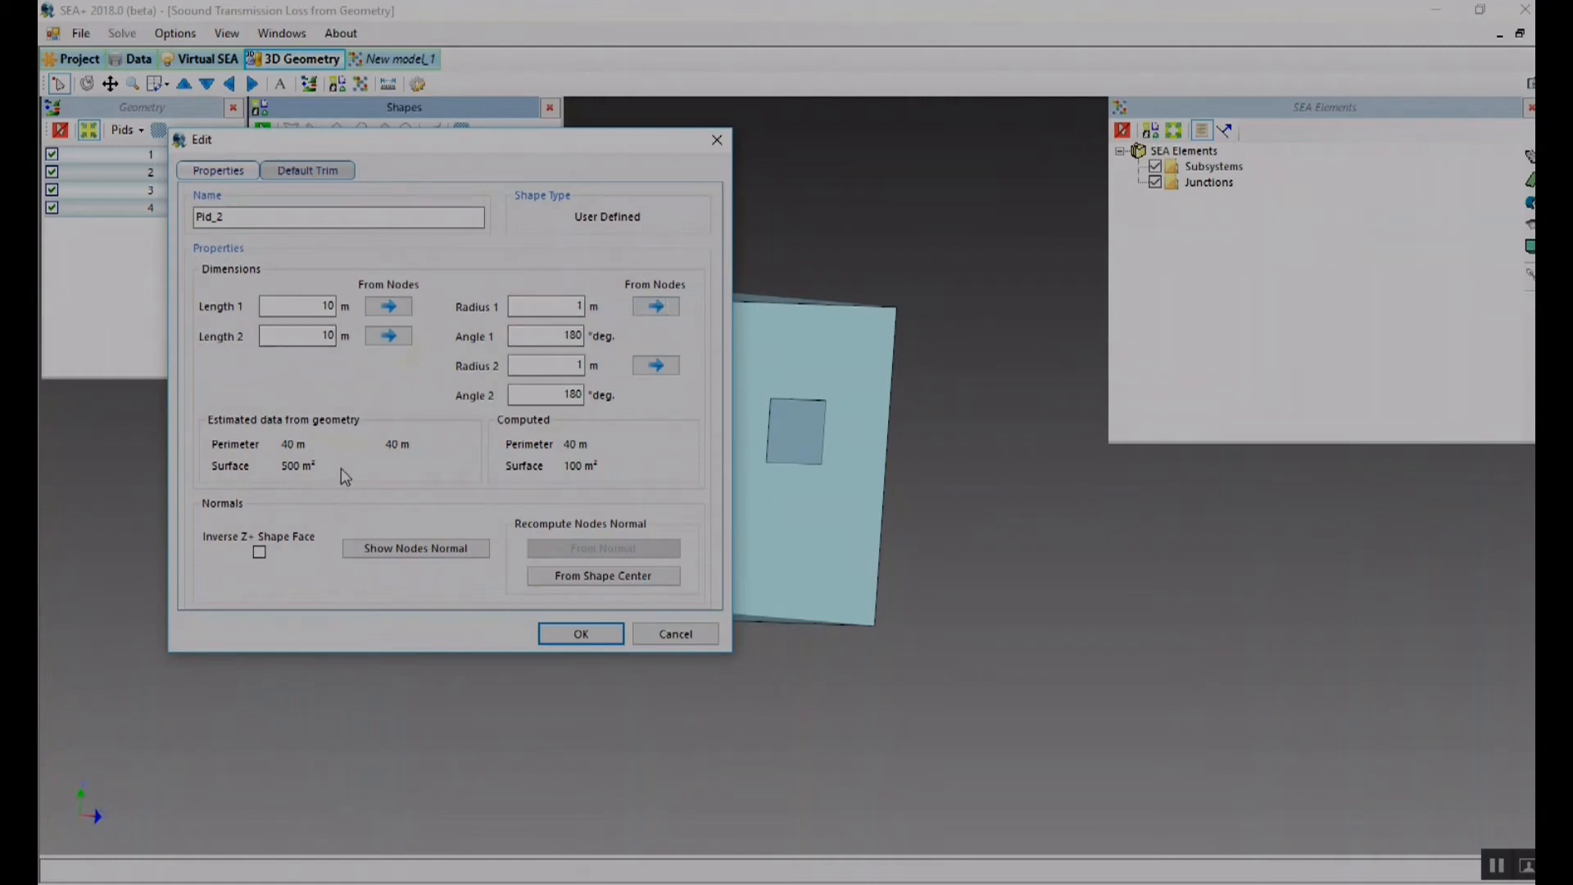
click(557, 634)
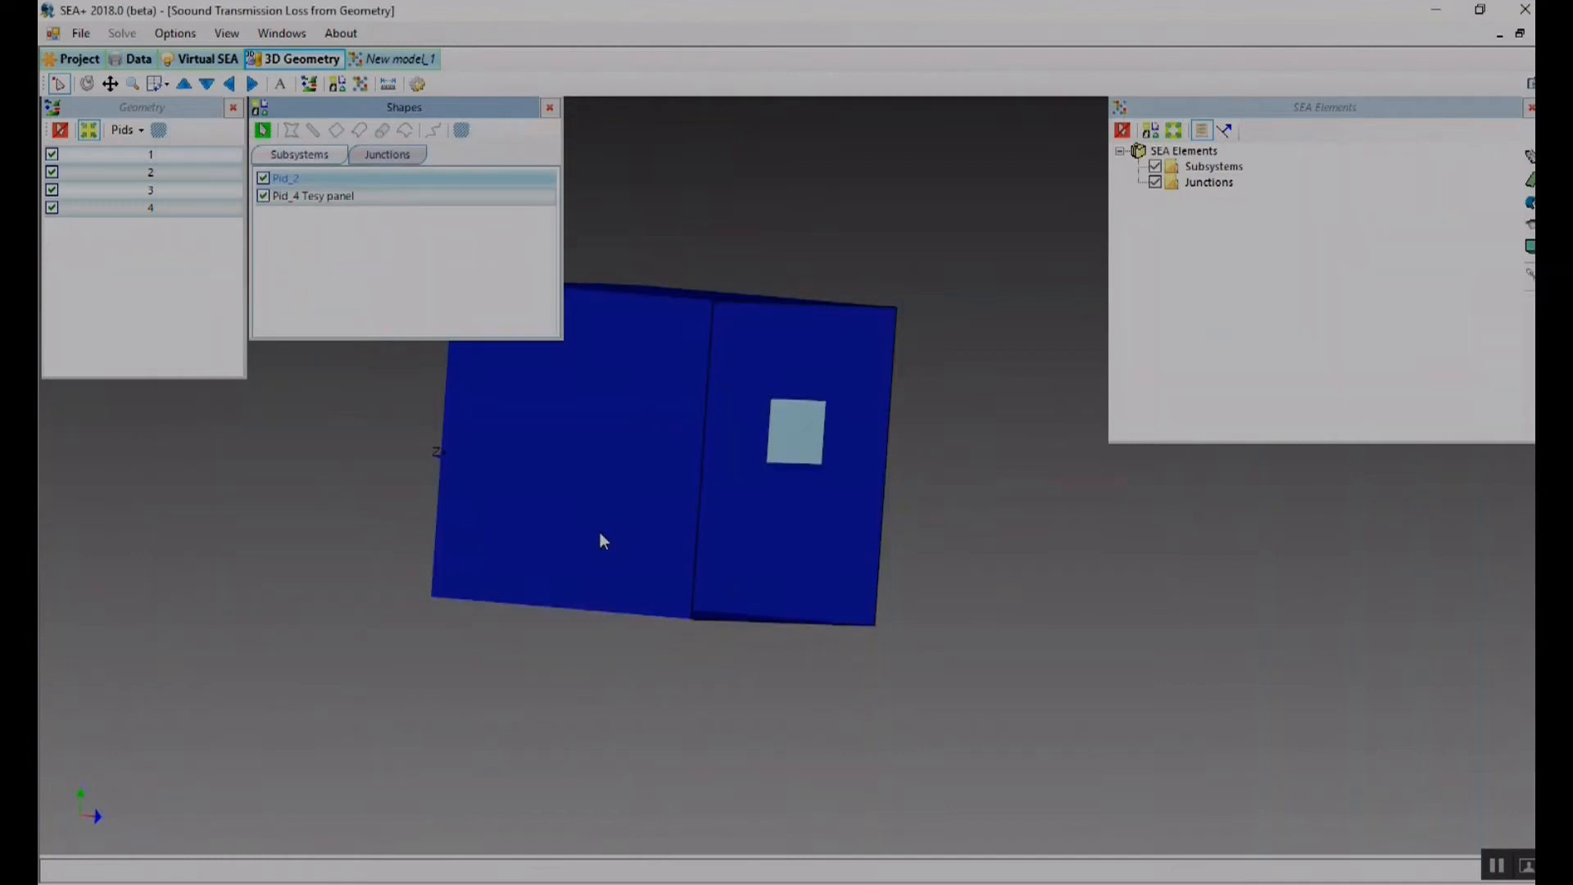
drag(600, 534, 595, 566)
click(1028, 554)
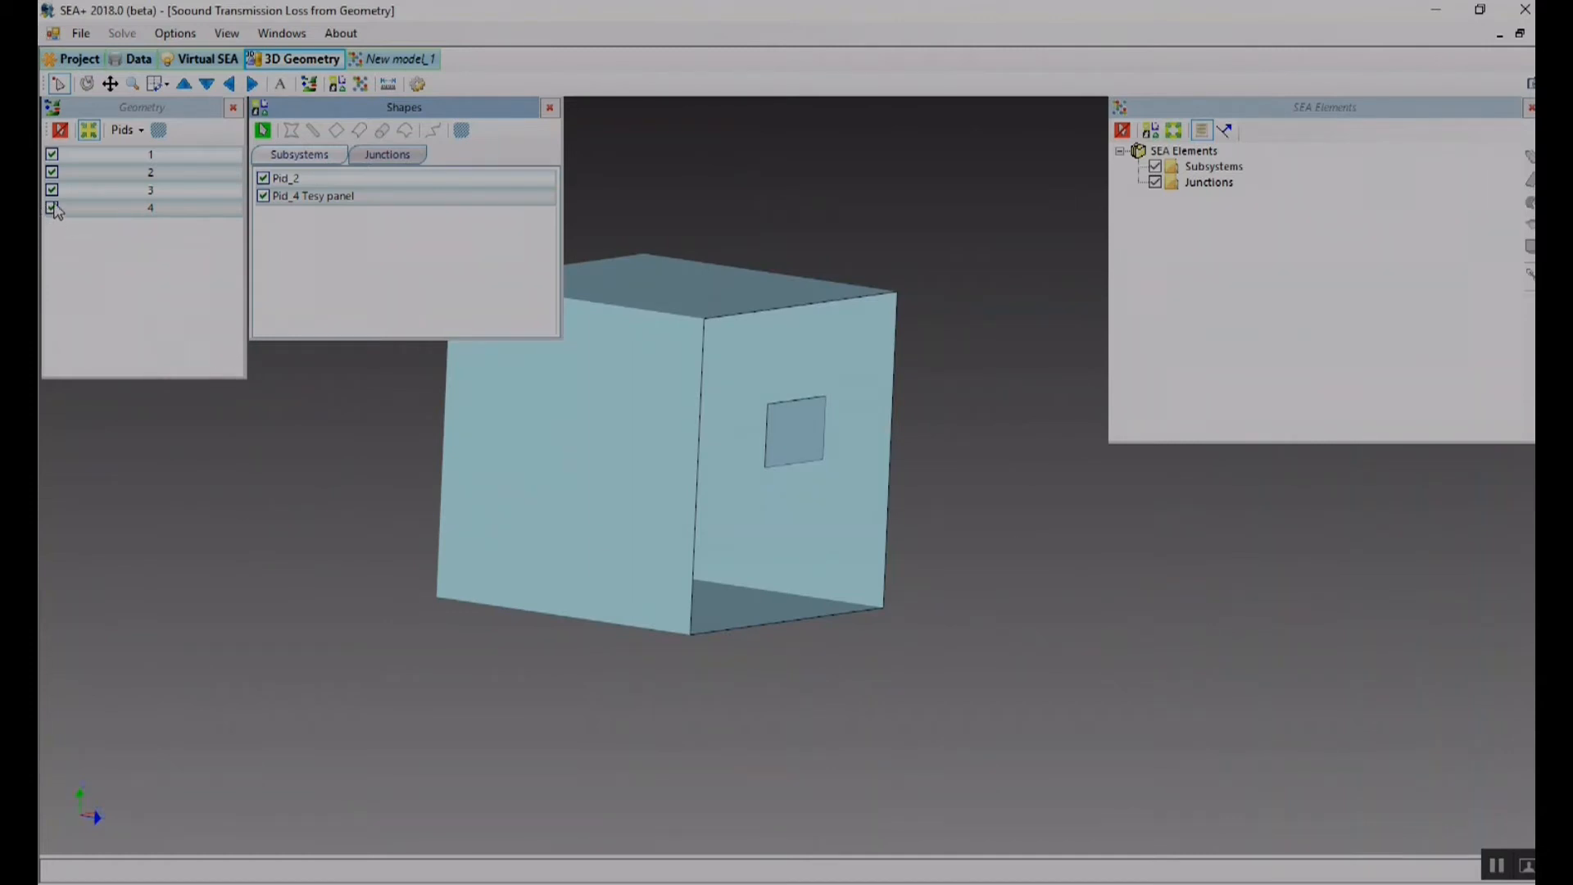
- Isolate wall Pid 1 in the geometry and create a Plate shape from it with the default data
click(52, 172)
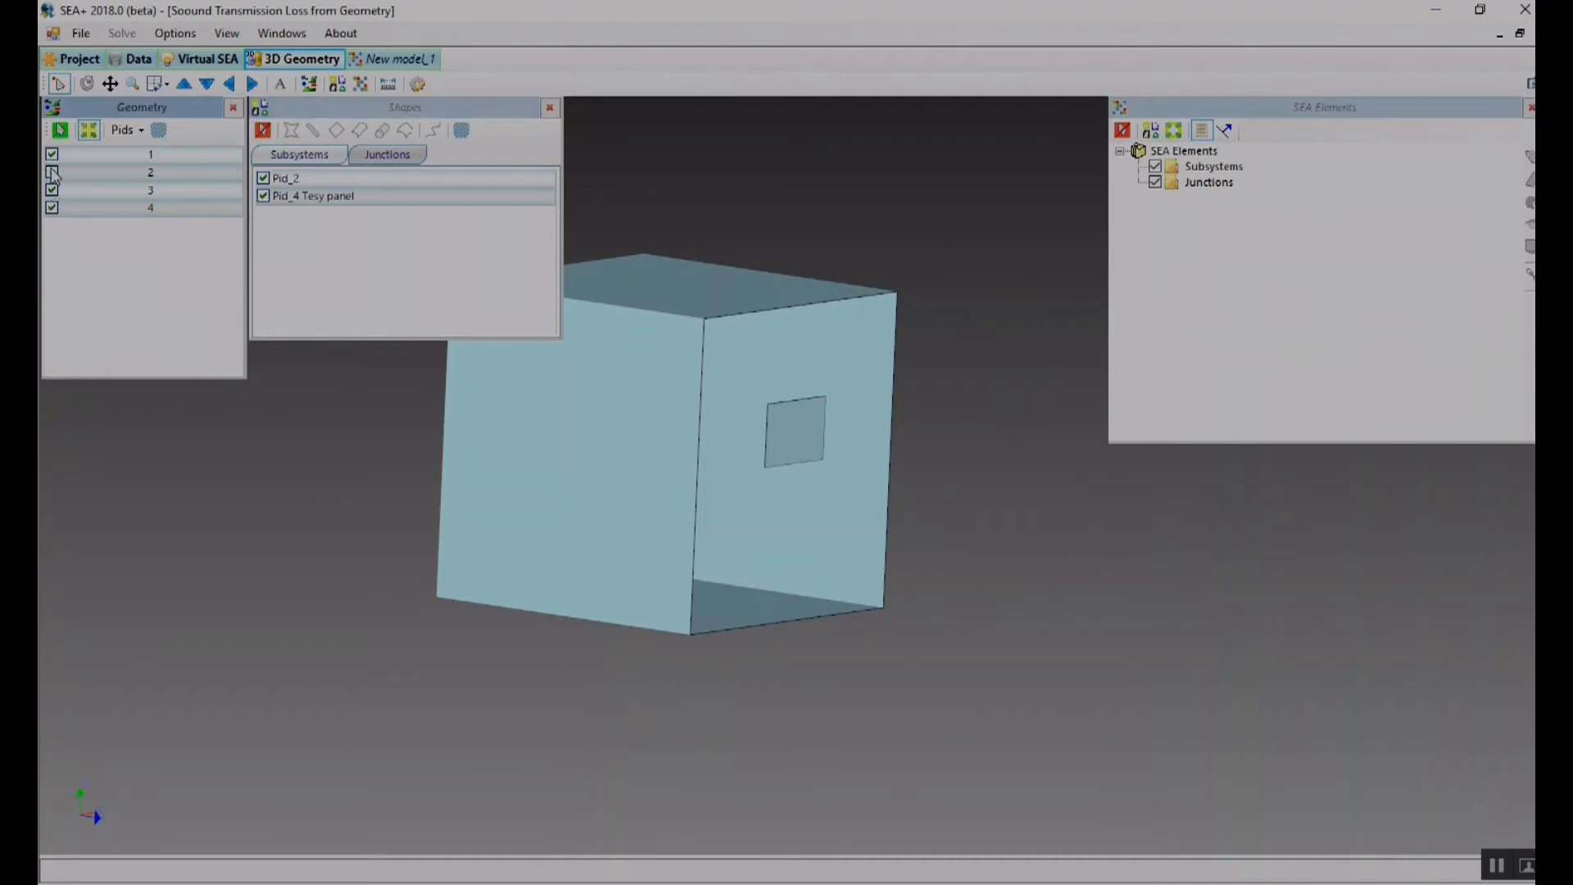
click(52, 190)
click(52, 208)
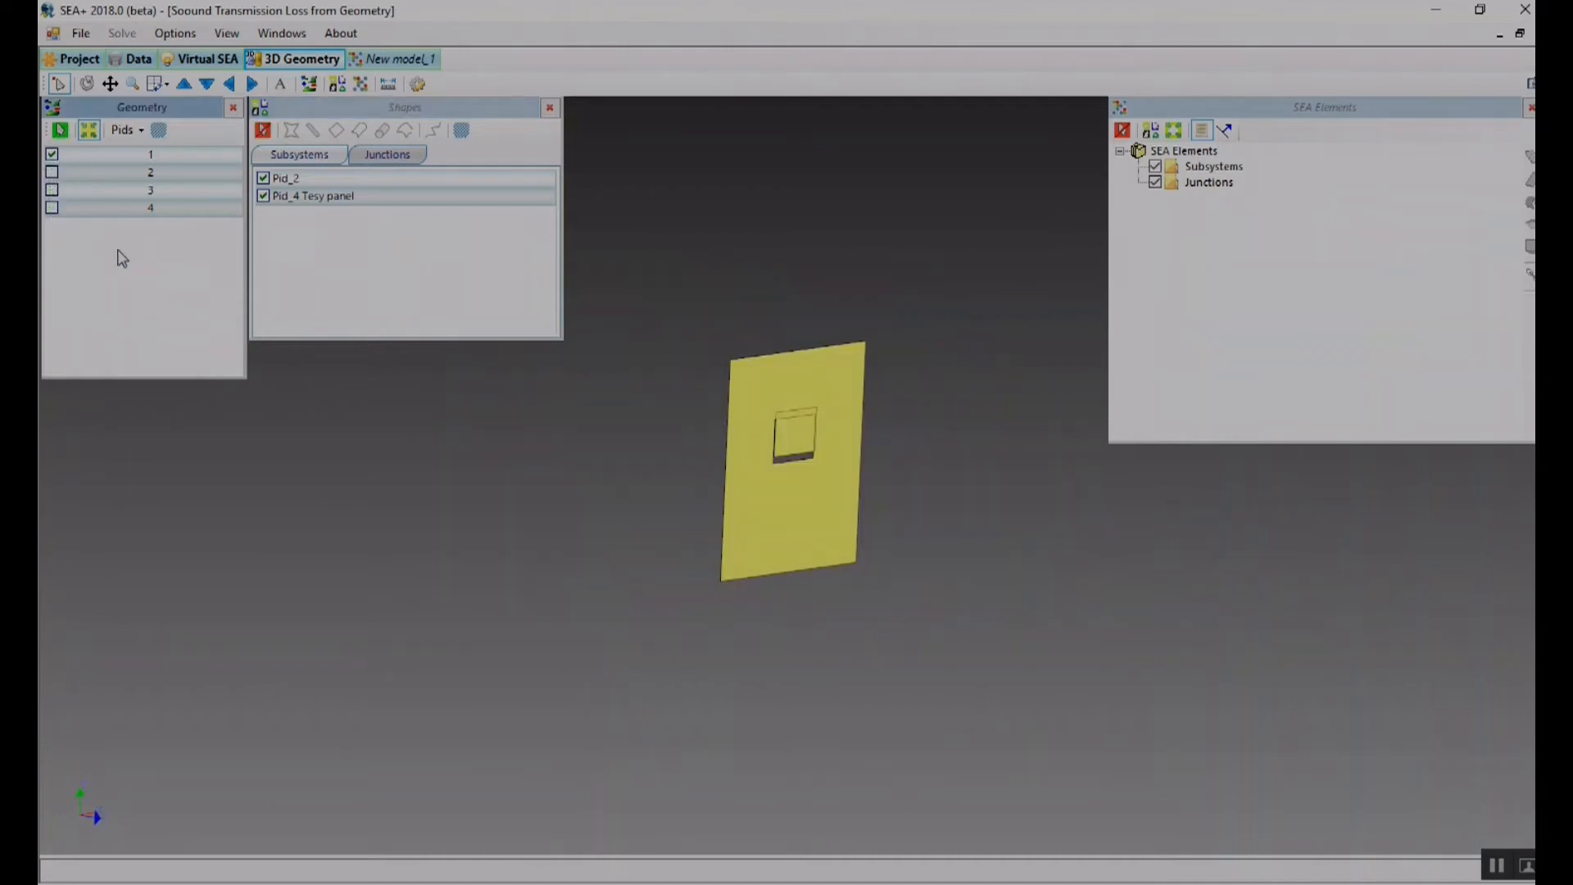
click(736, 531)
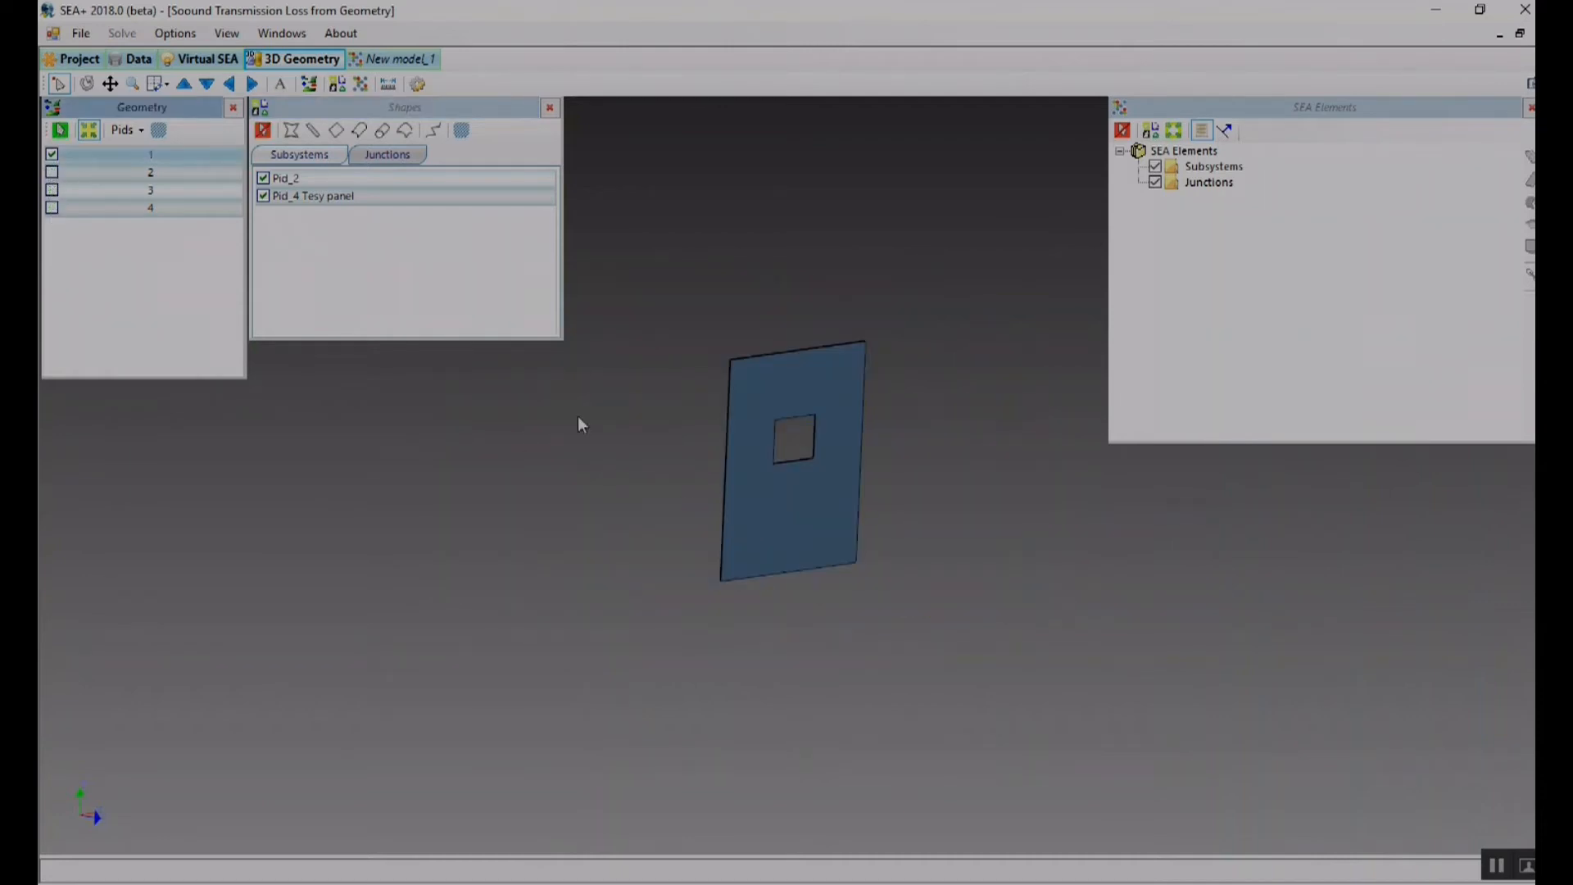
click(337, 132)
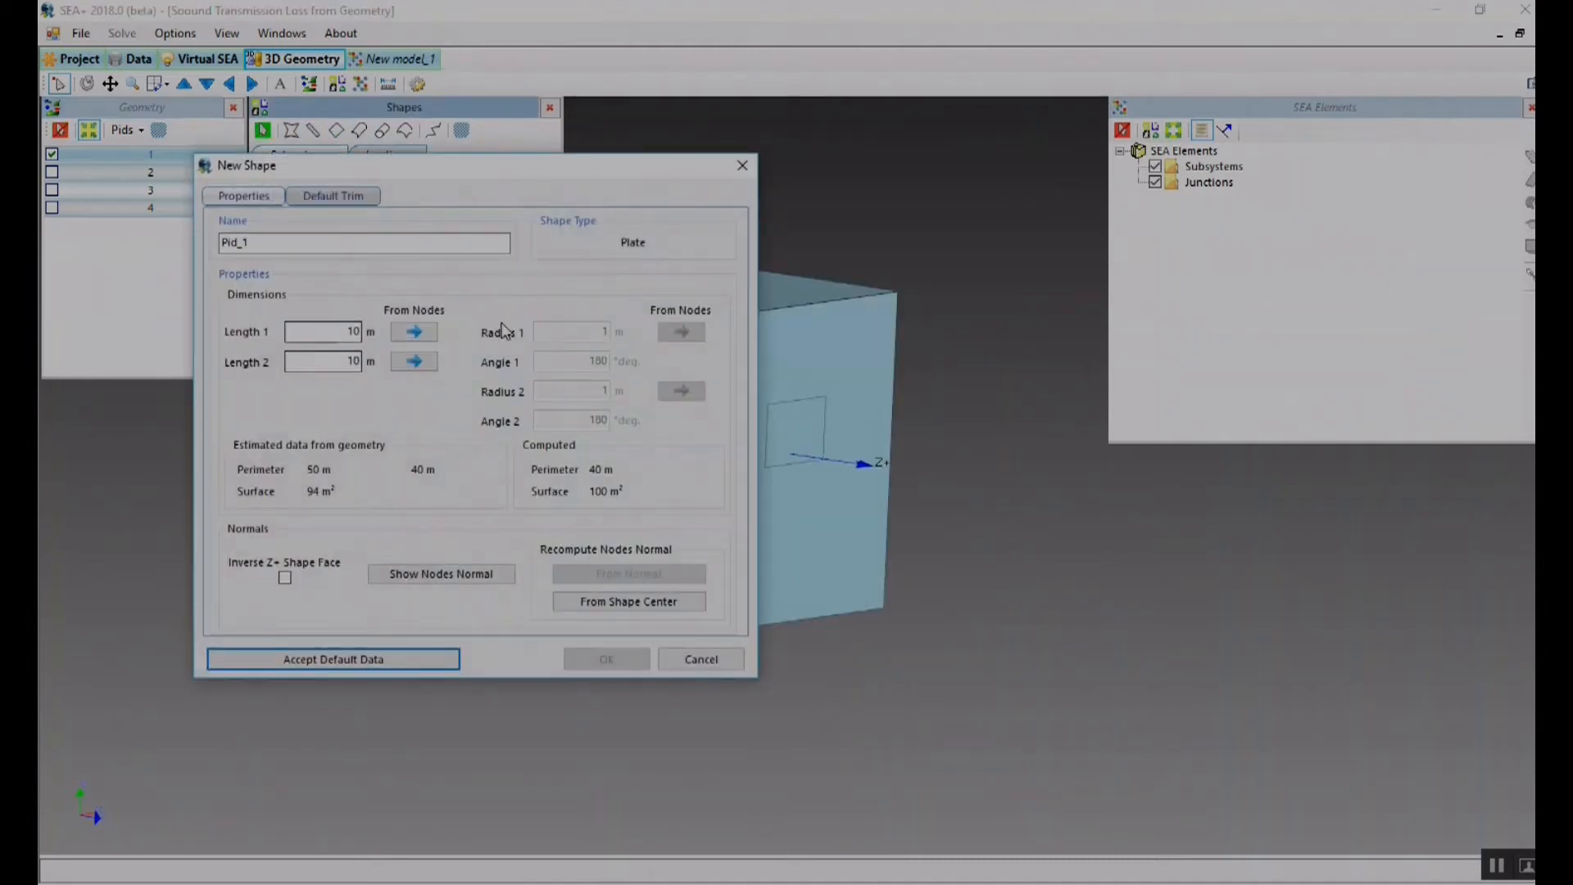
click(333, 662)
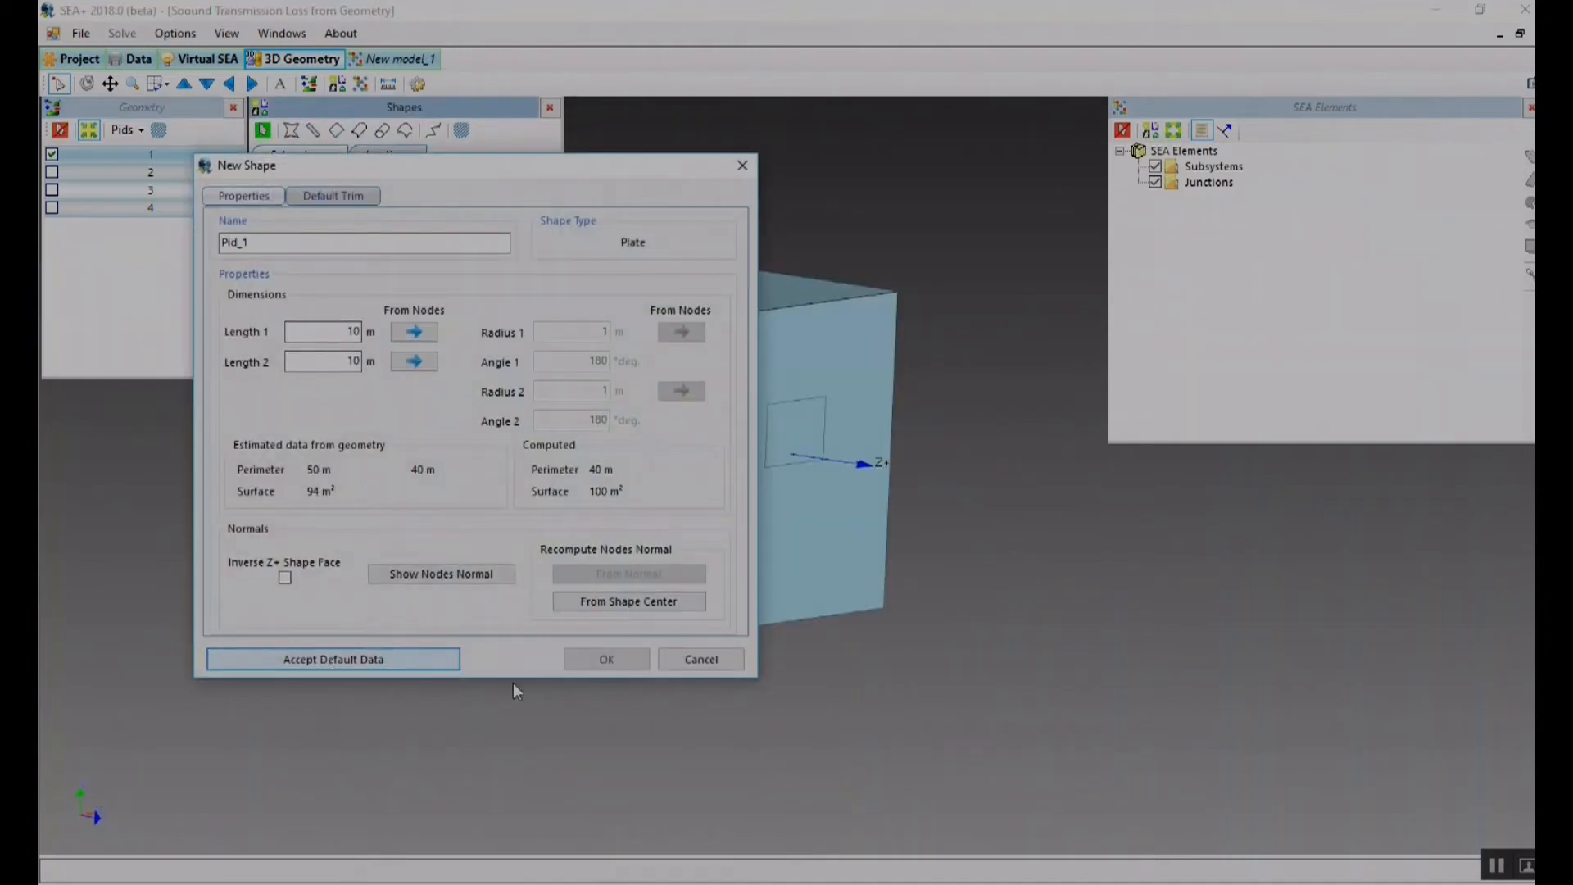
click(605, 659)
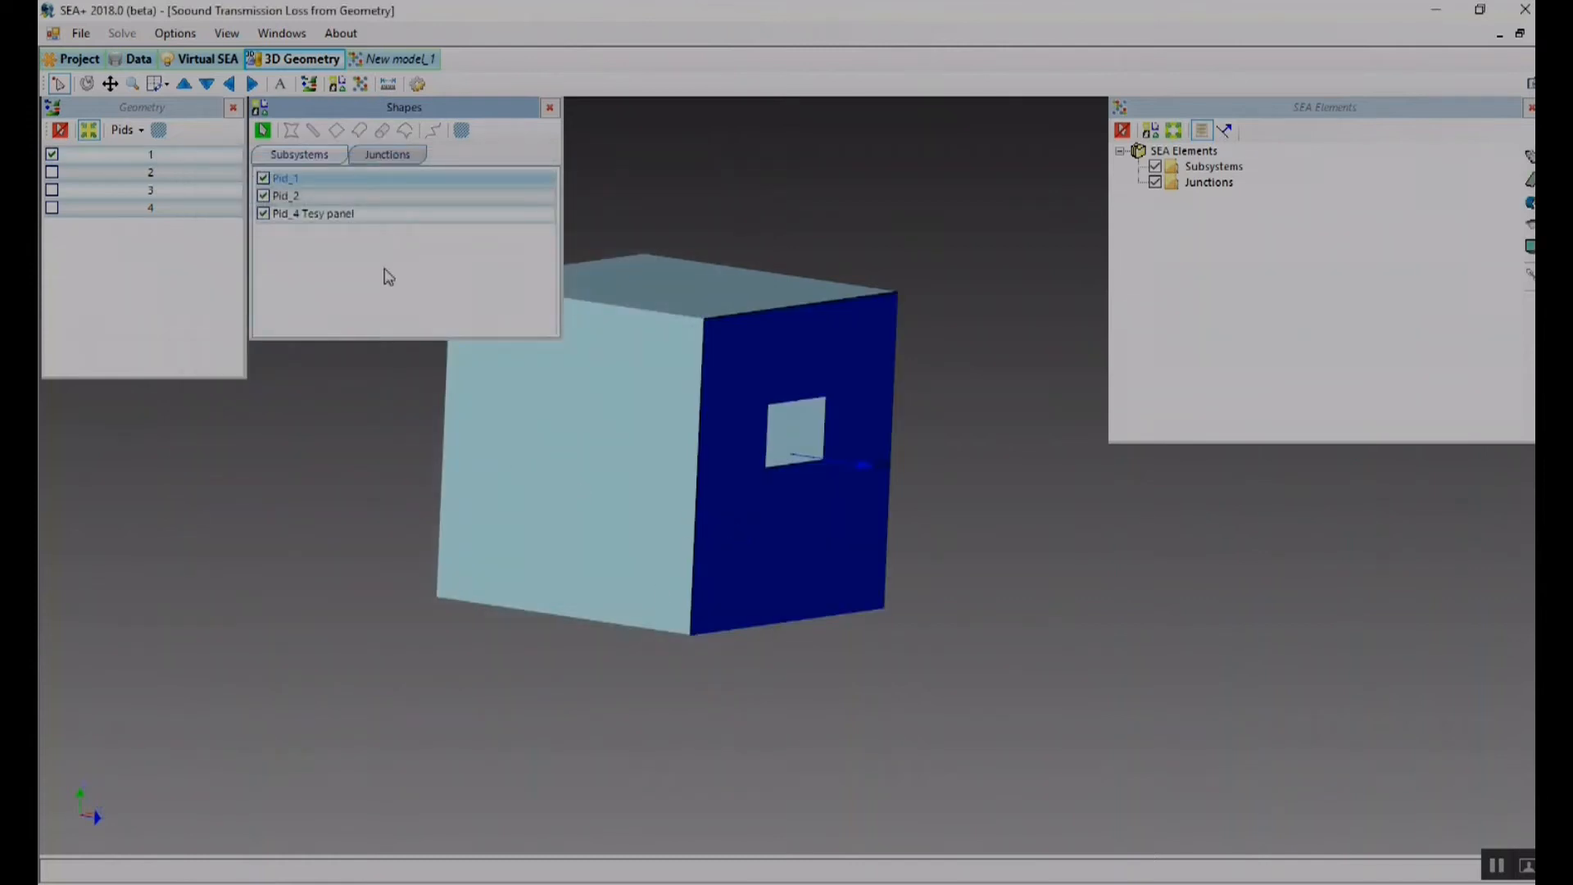
- Show room Pid 3 in the geometry and create a User Defined shape from it with the default data
click(51, 190)
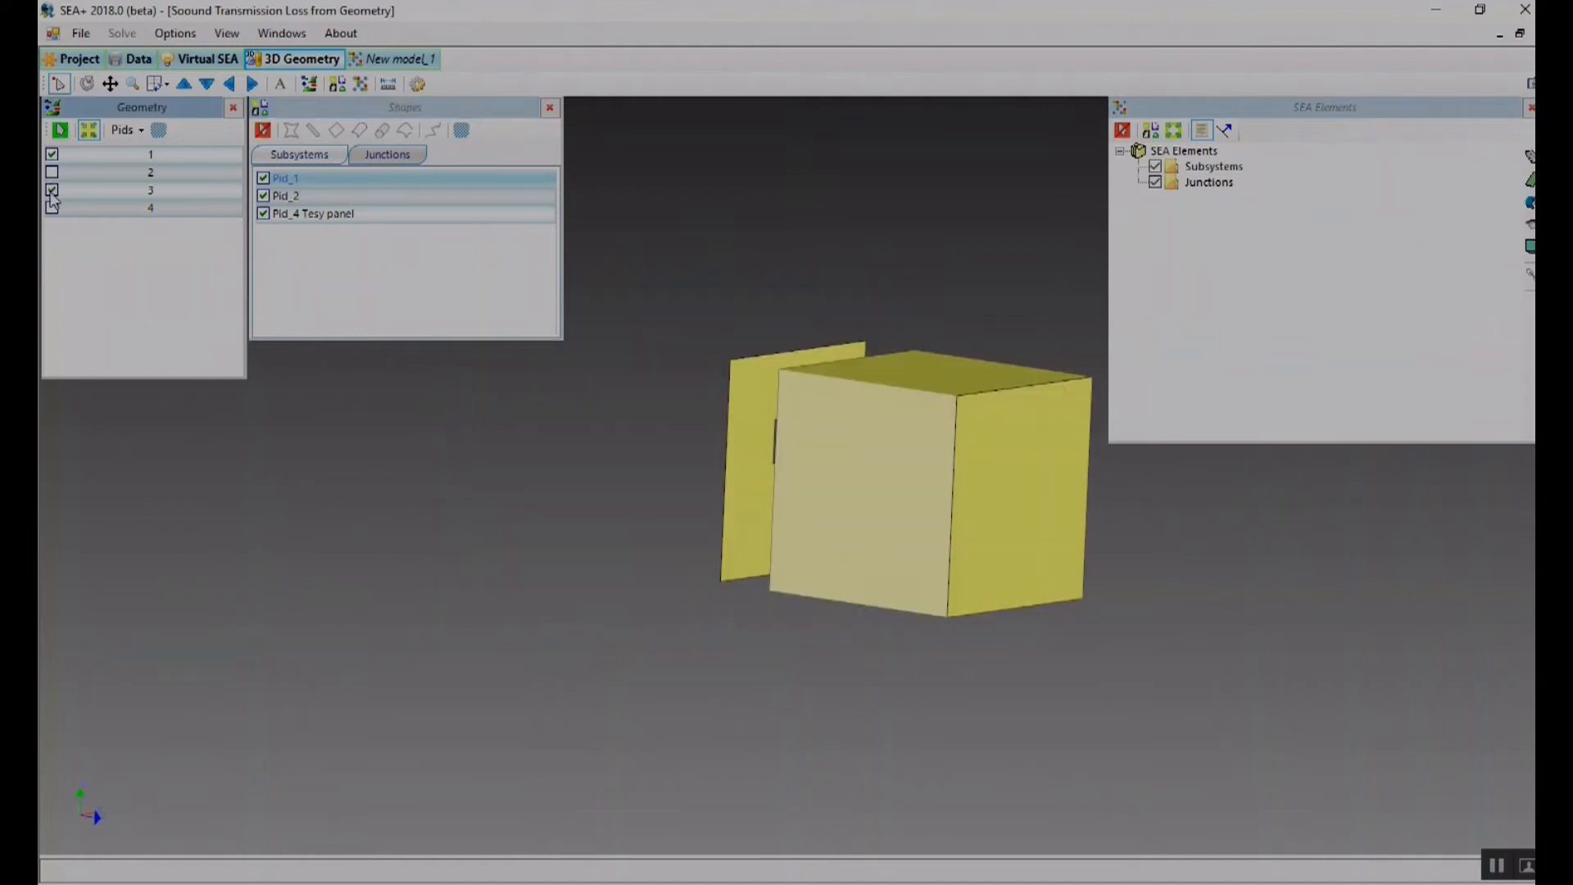
middle_drag(791, 419, 1085, 431)
click(994, 461)
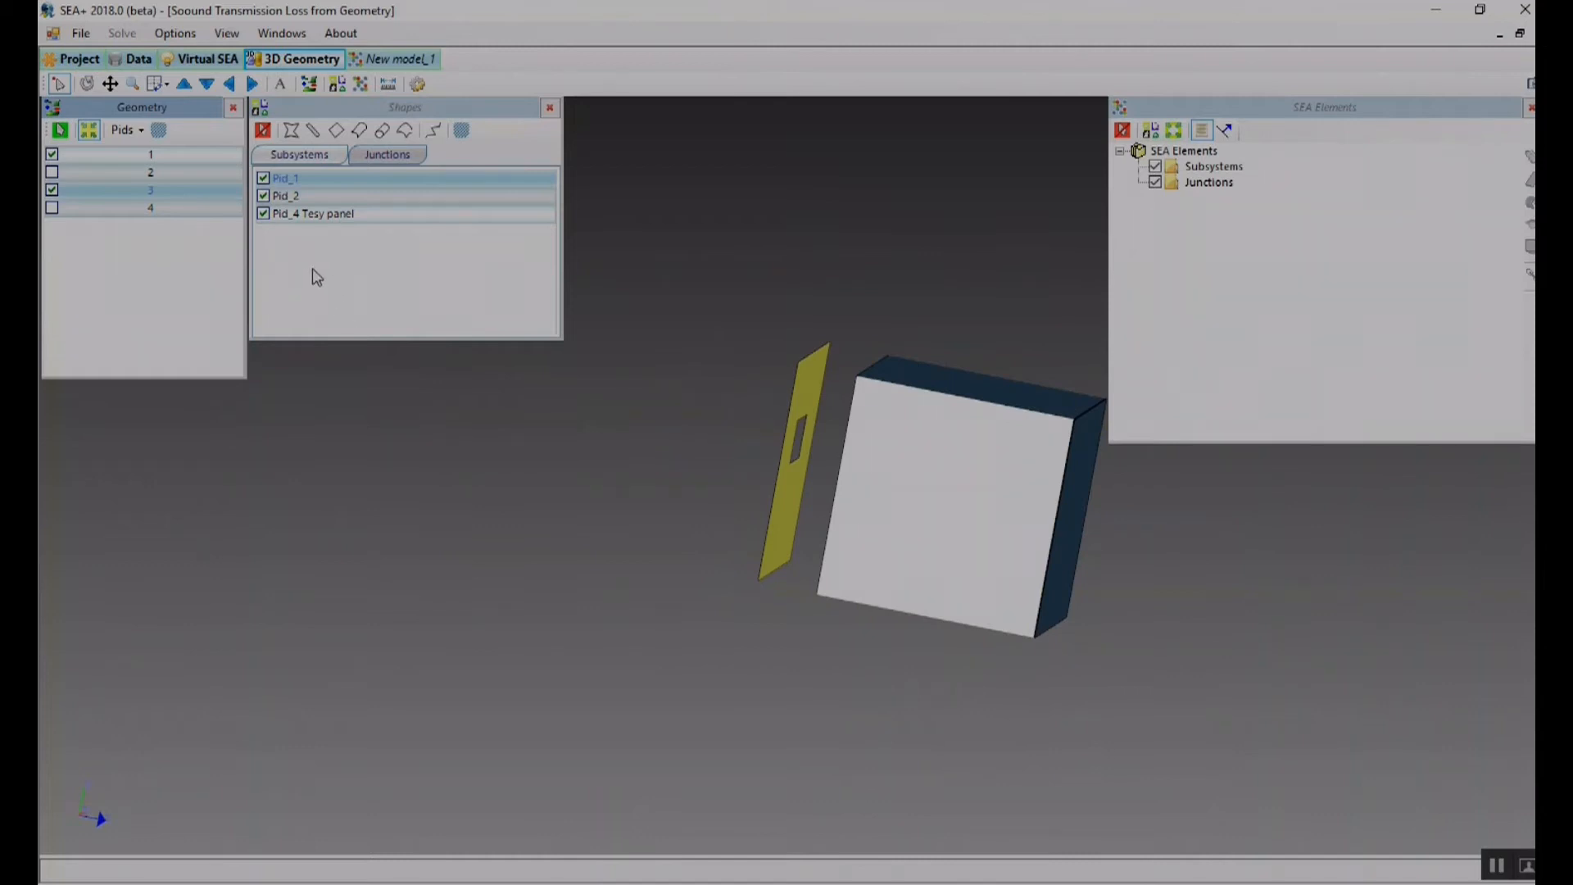
middle_drag(1046, 313, 896, 350)
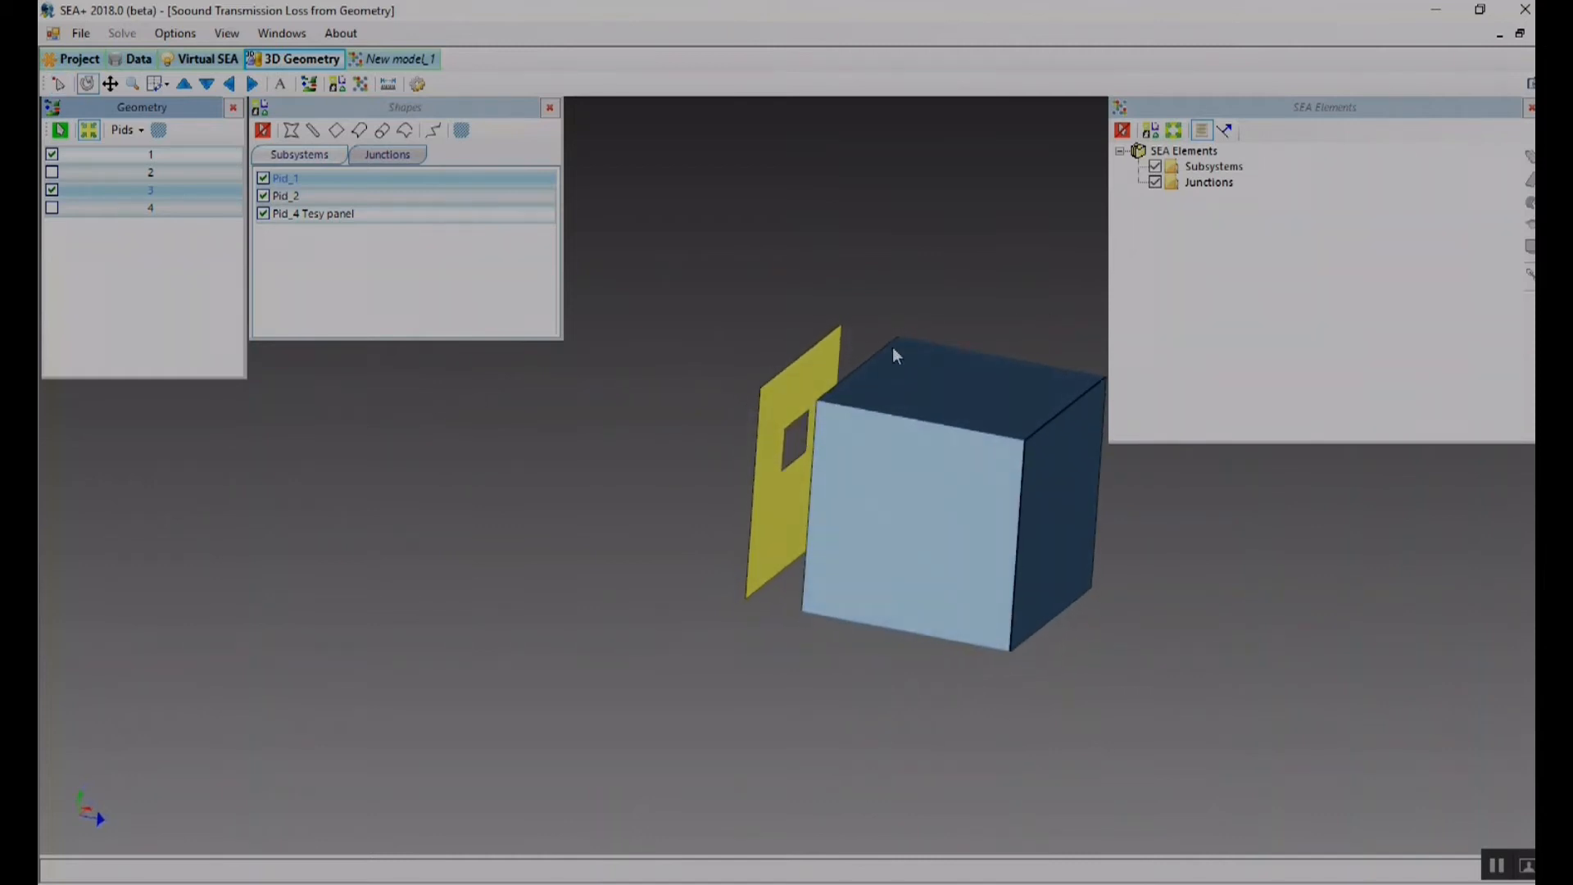
click(291, 130)
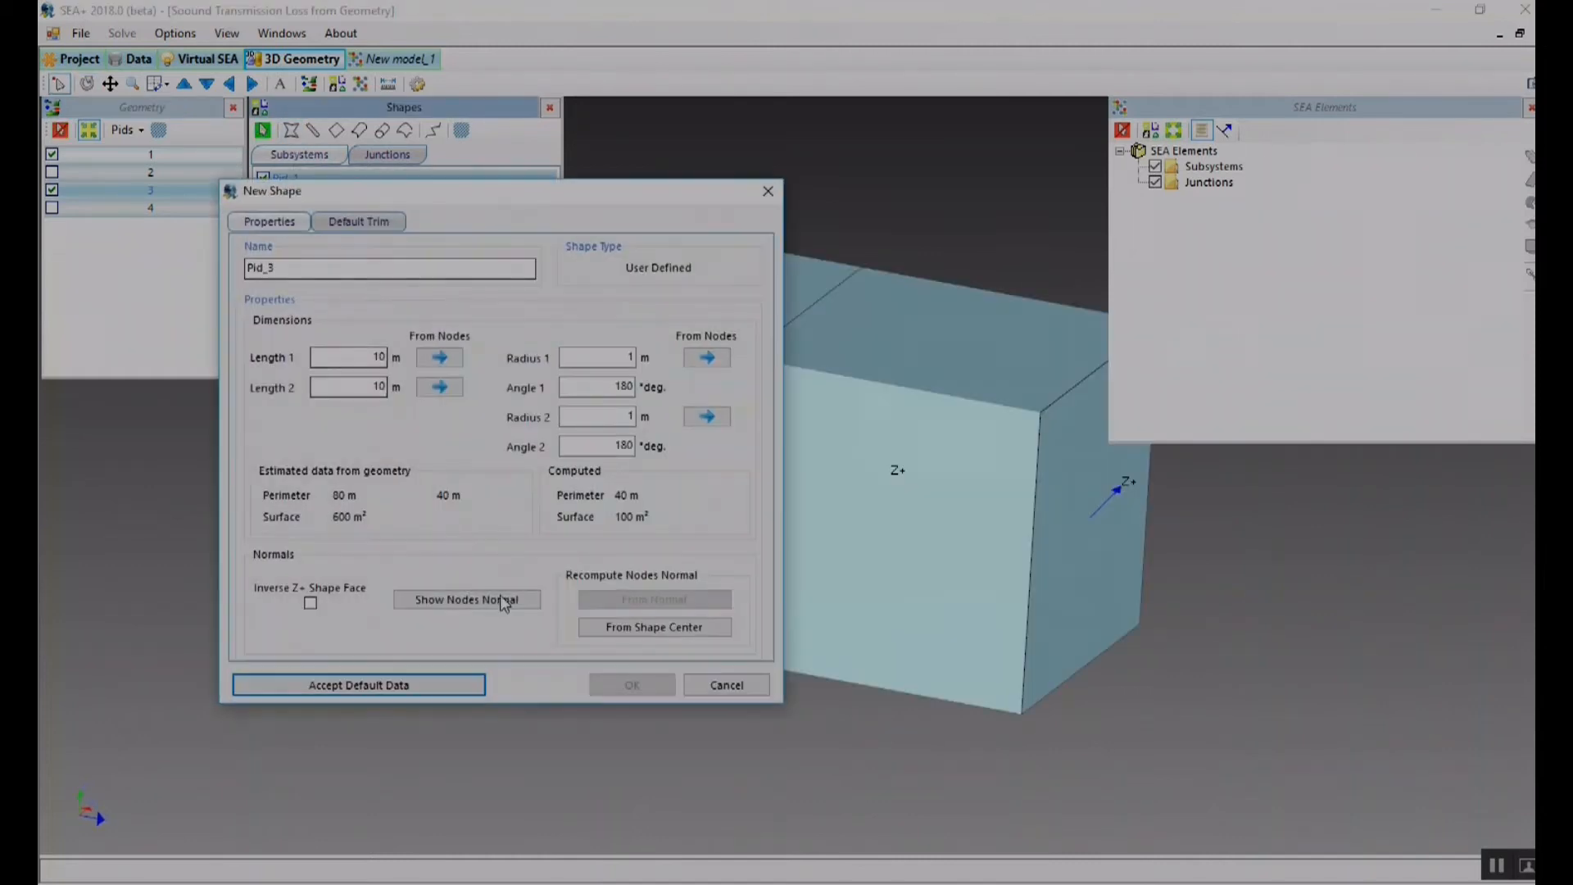
click(440, 685)
click(641, 689)
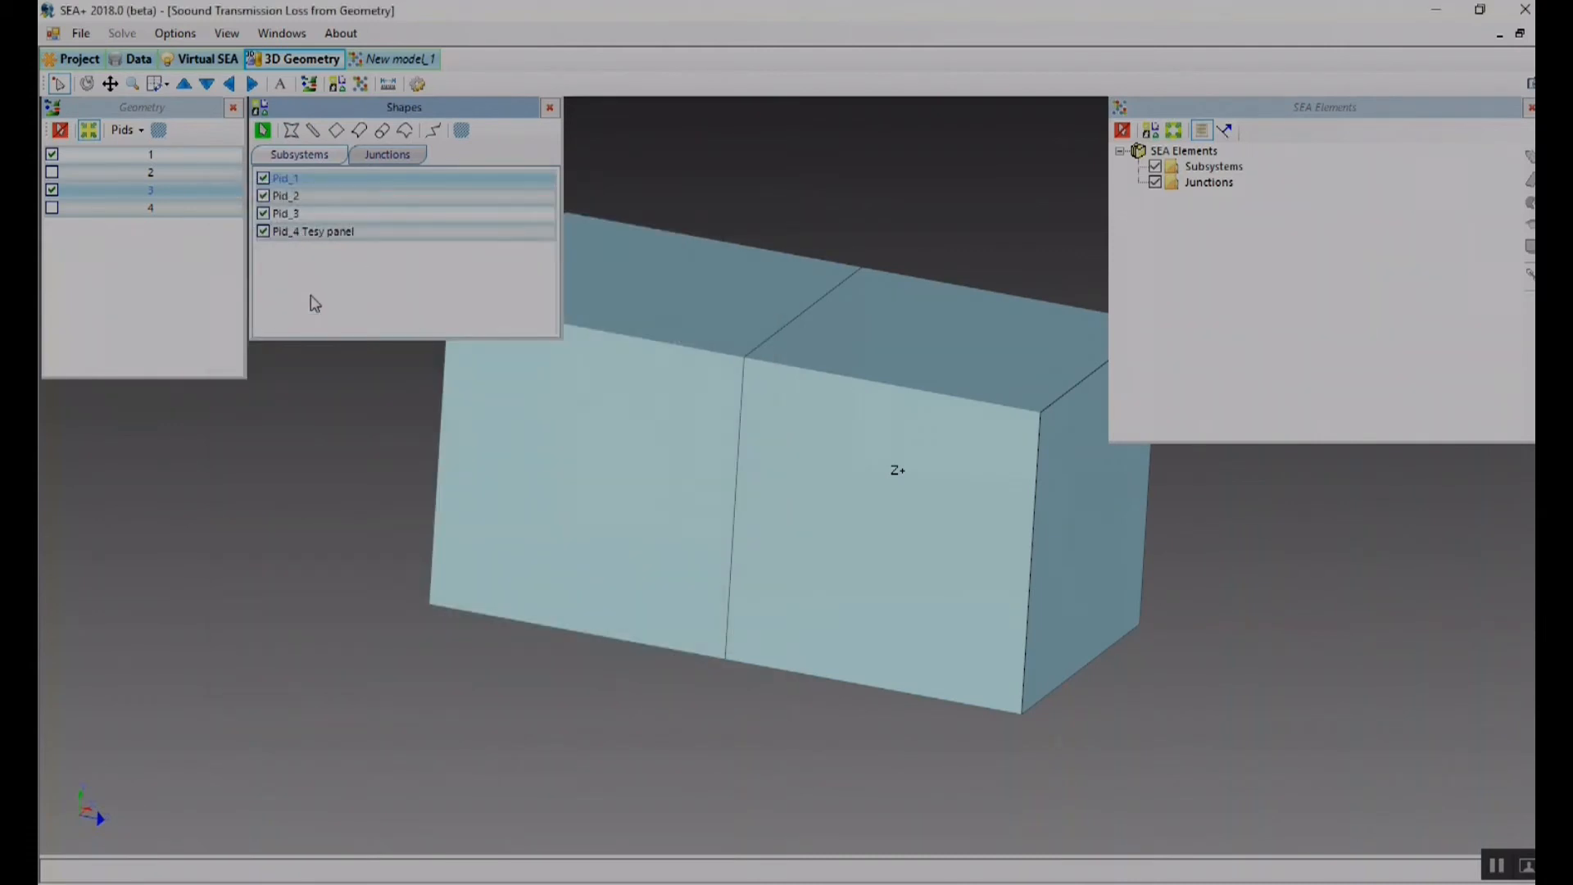
- Correct the name of the Pid_4 shape to Pid_4 Test panel
click(321, 232)
click(319, 237)
click(318, 232)
text(t)
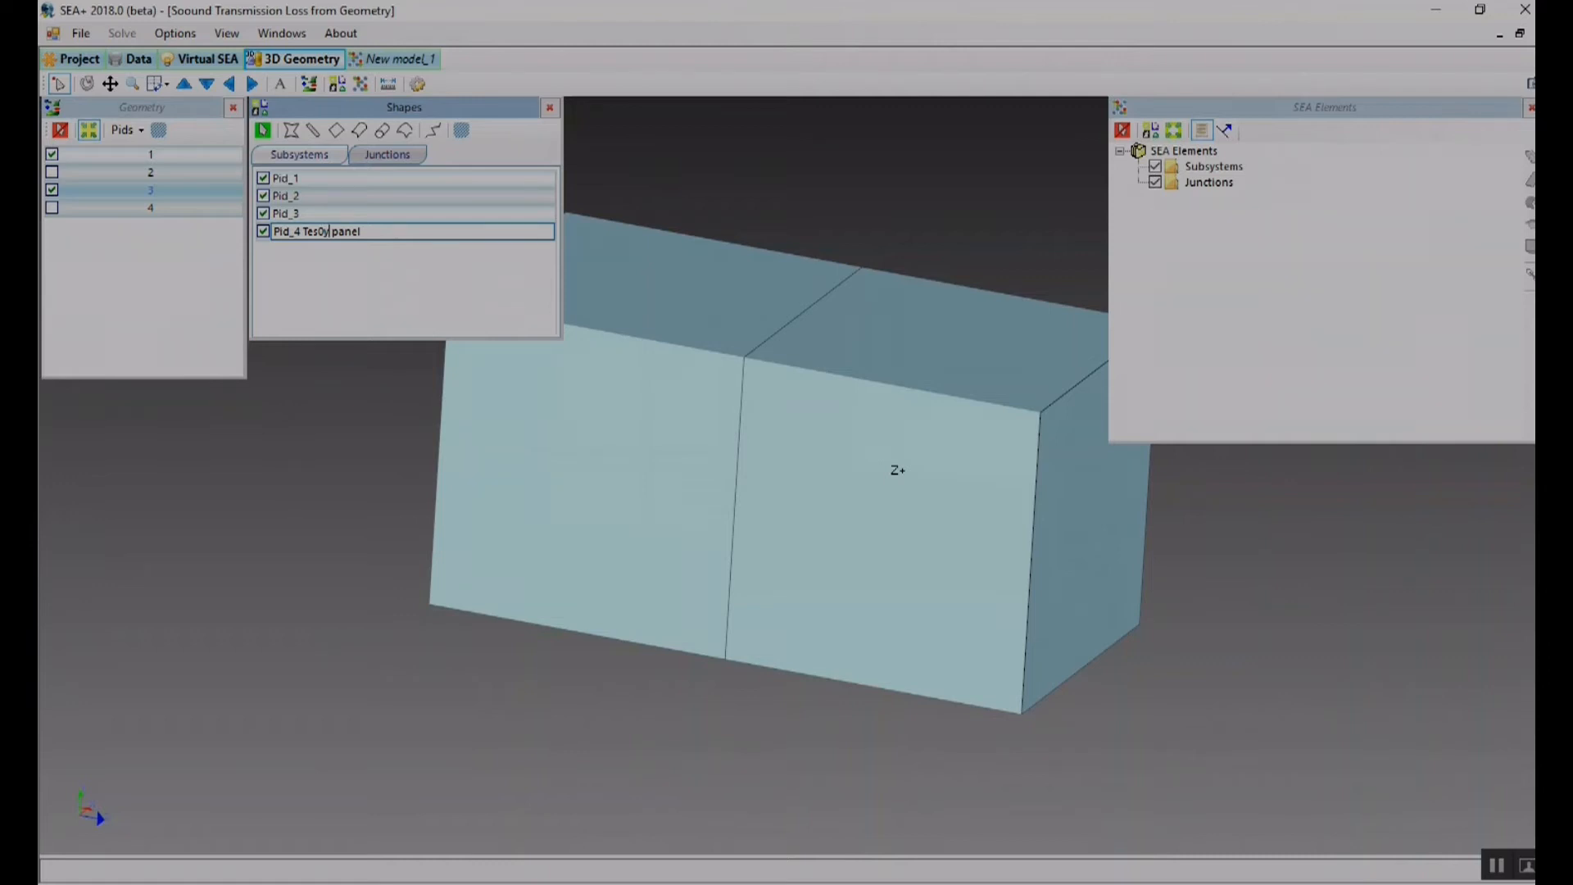
key(Delete)
key(BackSpace)
text(t)
click(321, 283)
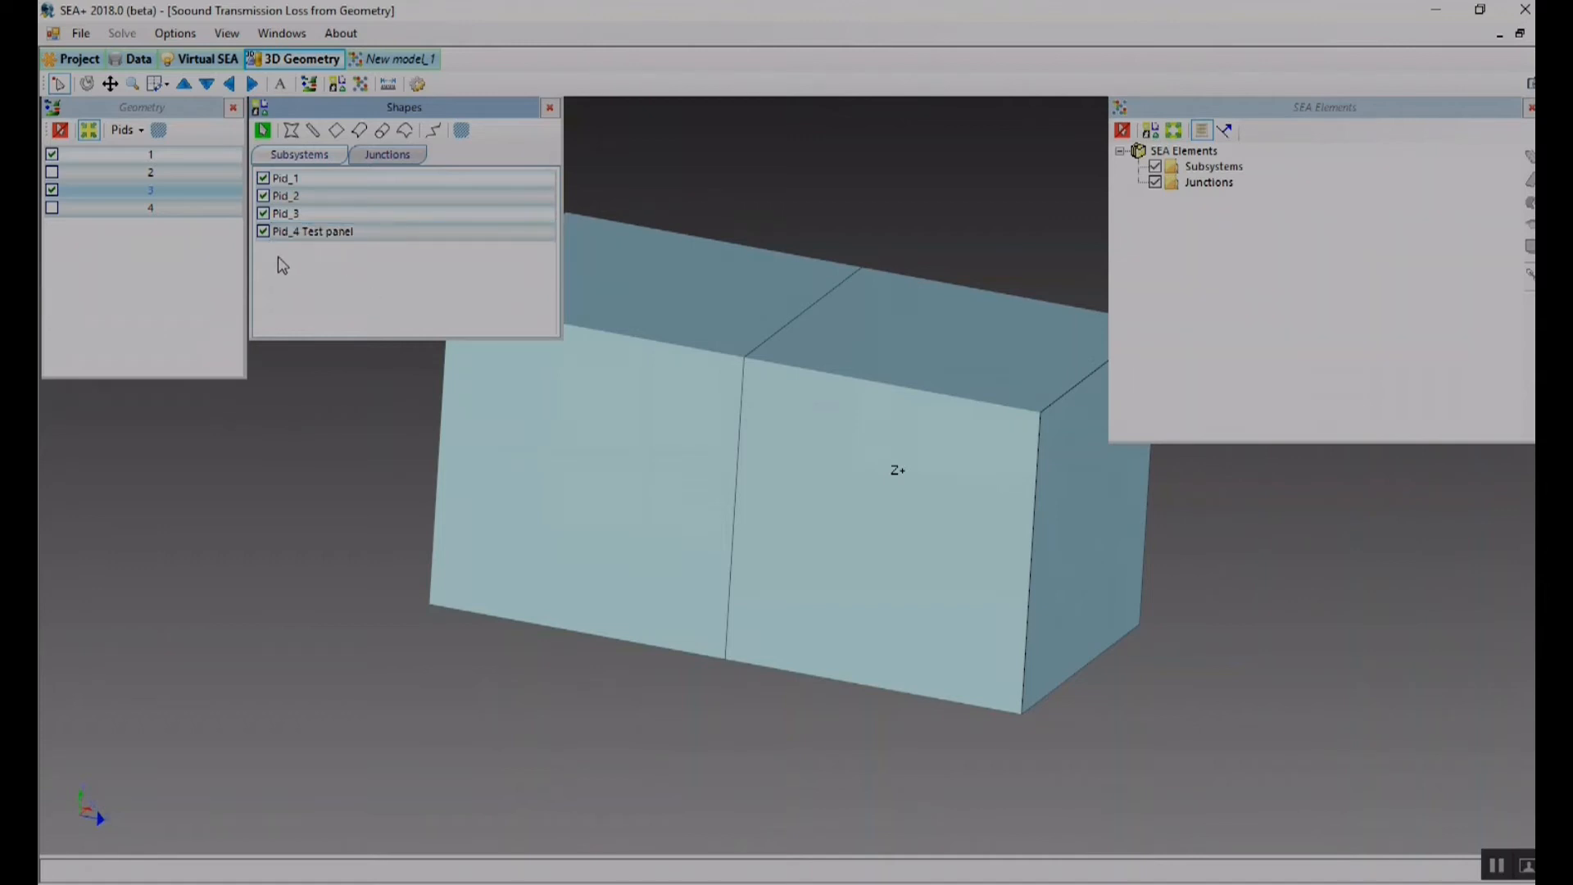
- Rename the Pid_1 shape as Pid_1 Wall
click(289, 180)
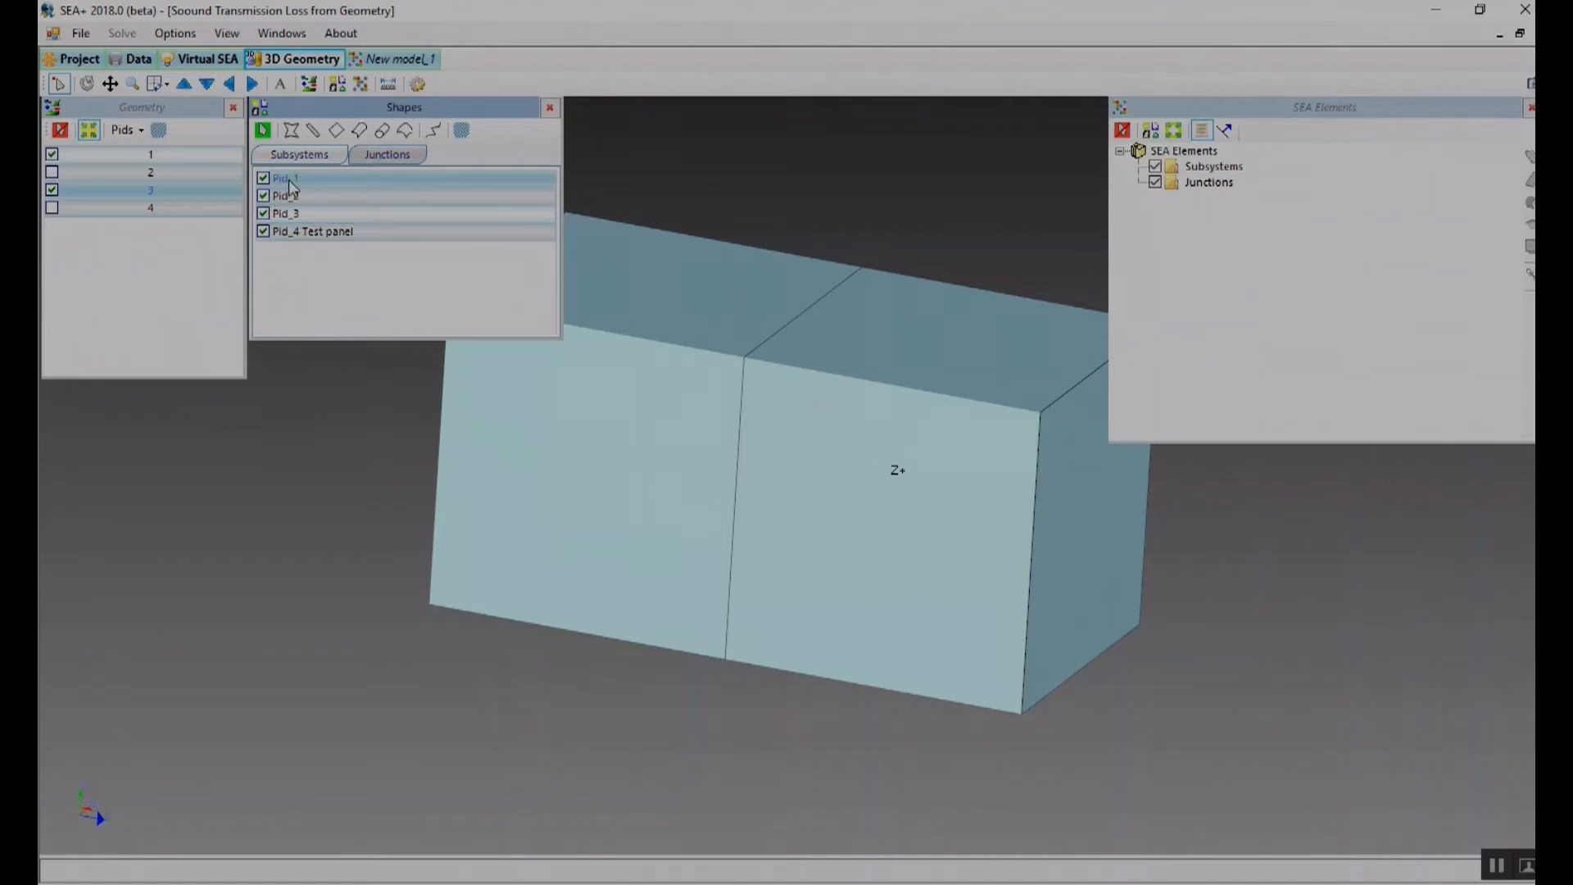
click(297, 179)
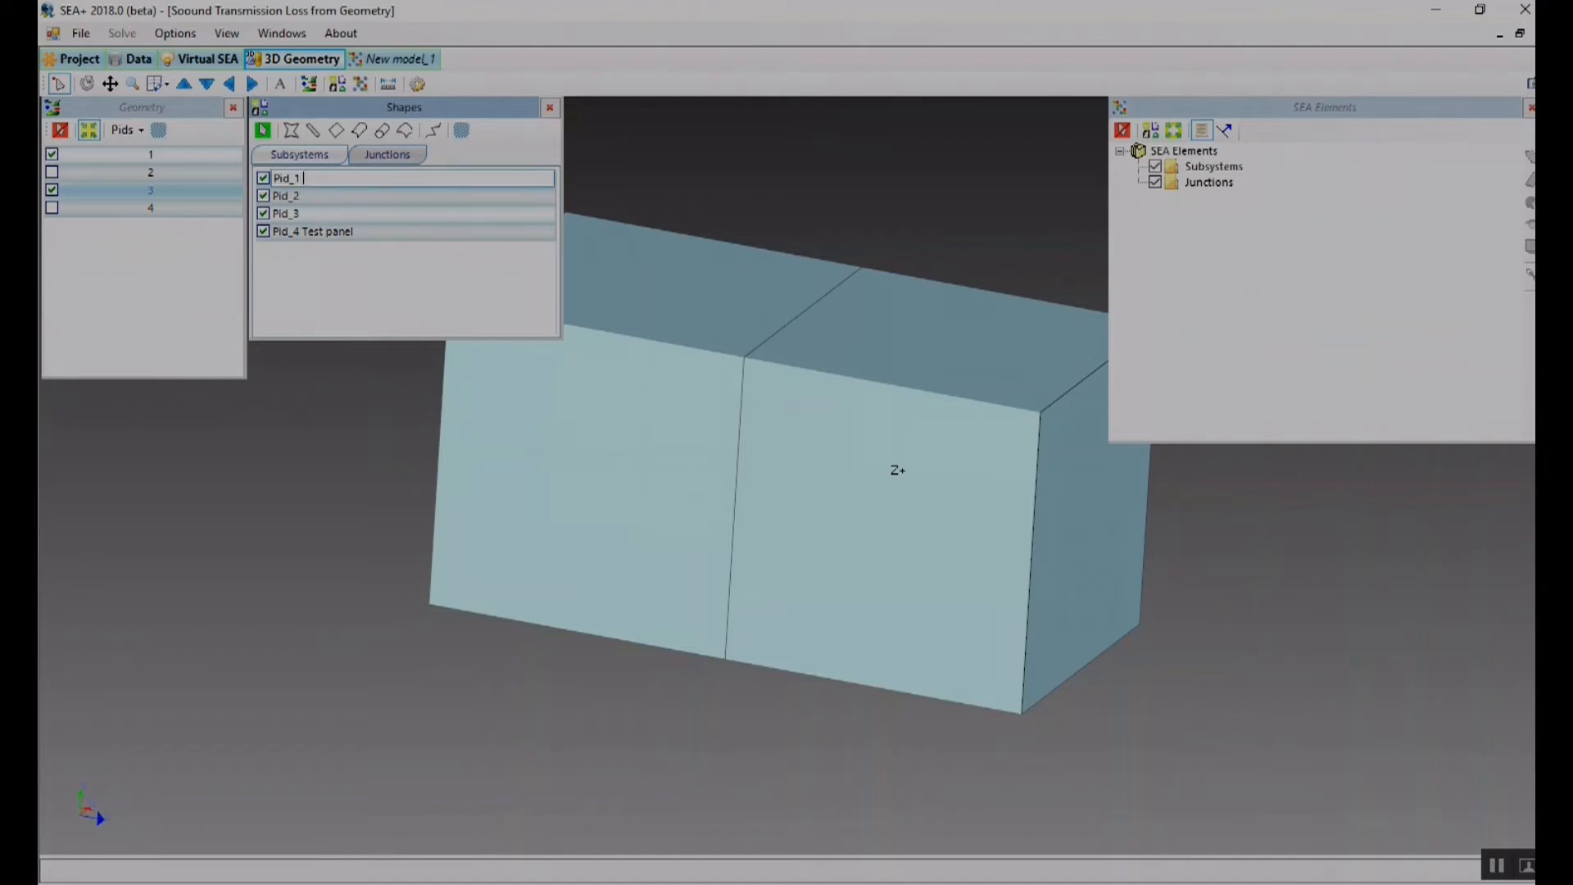
text(Wall)
key(Return)
- Rename the Pid_2 shape as Pid_2 Emitter
click(263, 197)
click(263, 196)
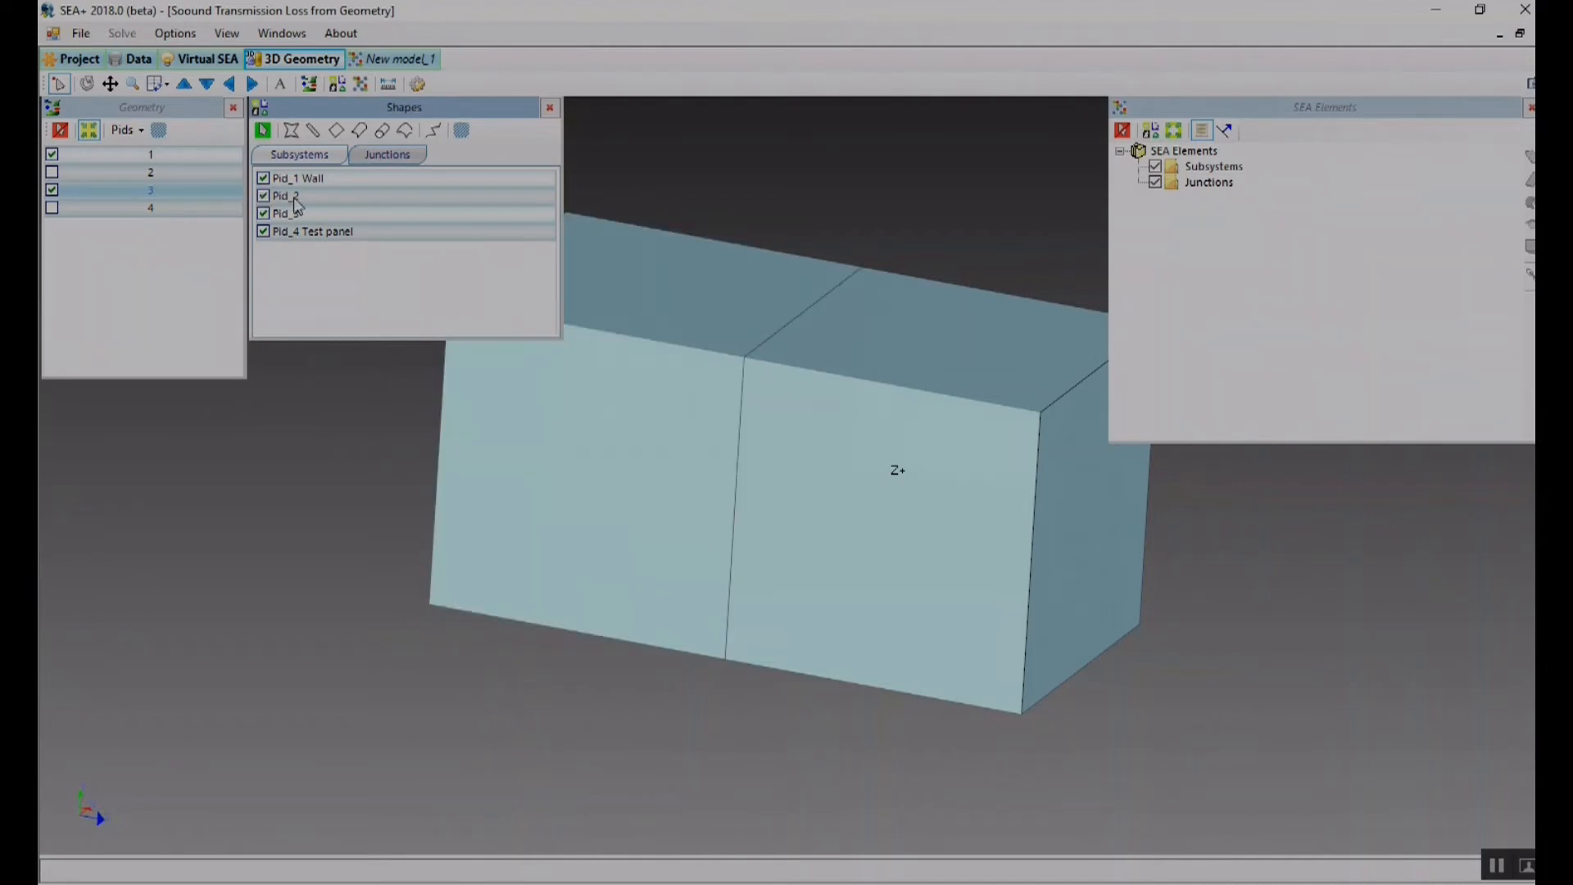
double_click(295, 199)
click(302, 196)
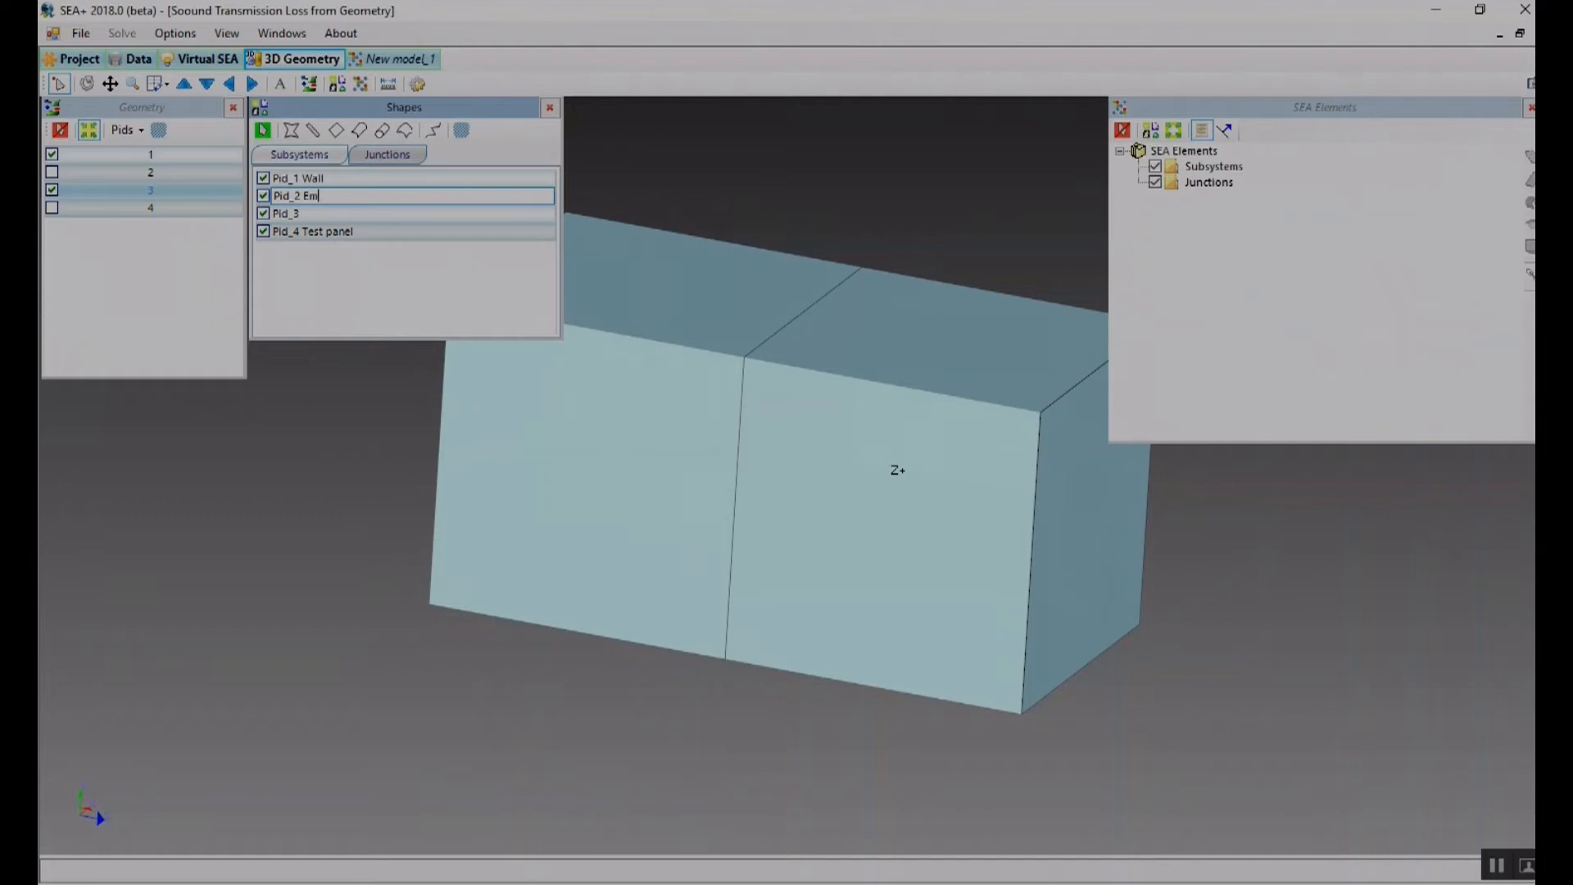
text(Emitter)
key(Return)
- Rename the Pid_3 shape as Pid_3 Receiver
click(293, 222)
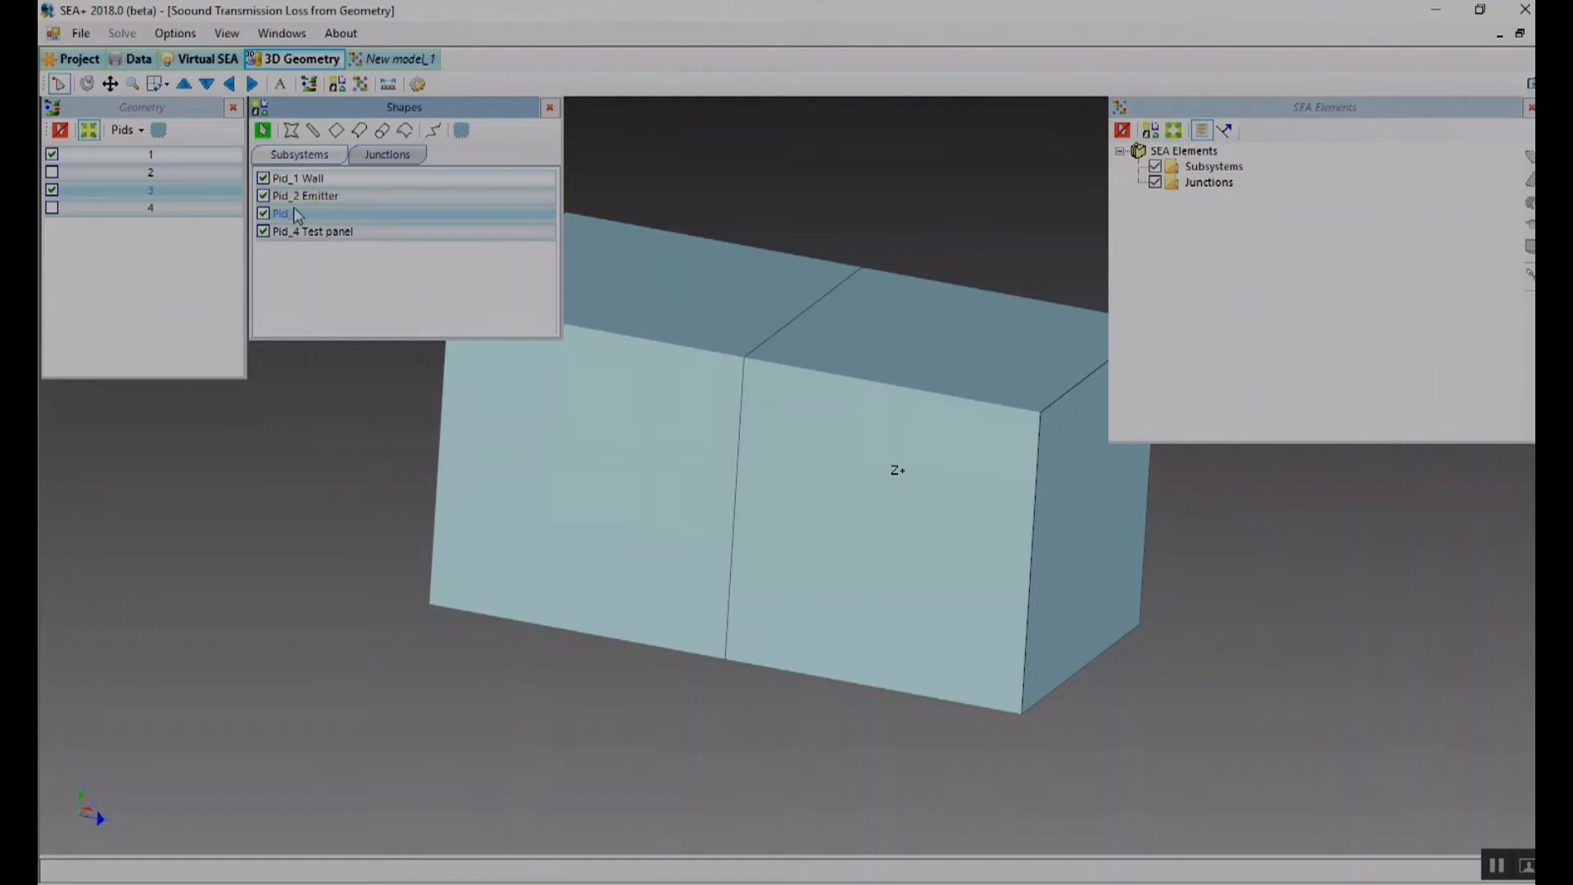
double_click(302, 211)
click(302, 211)
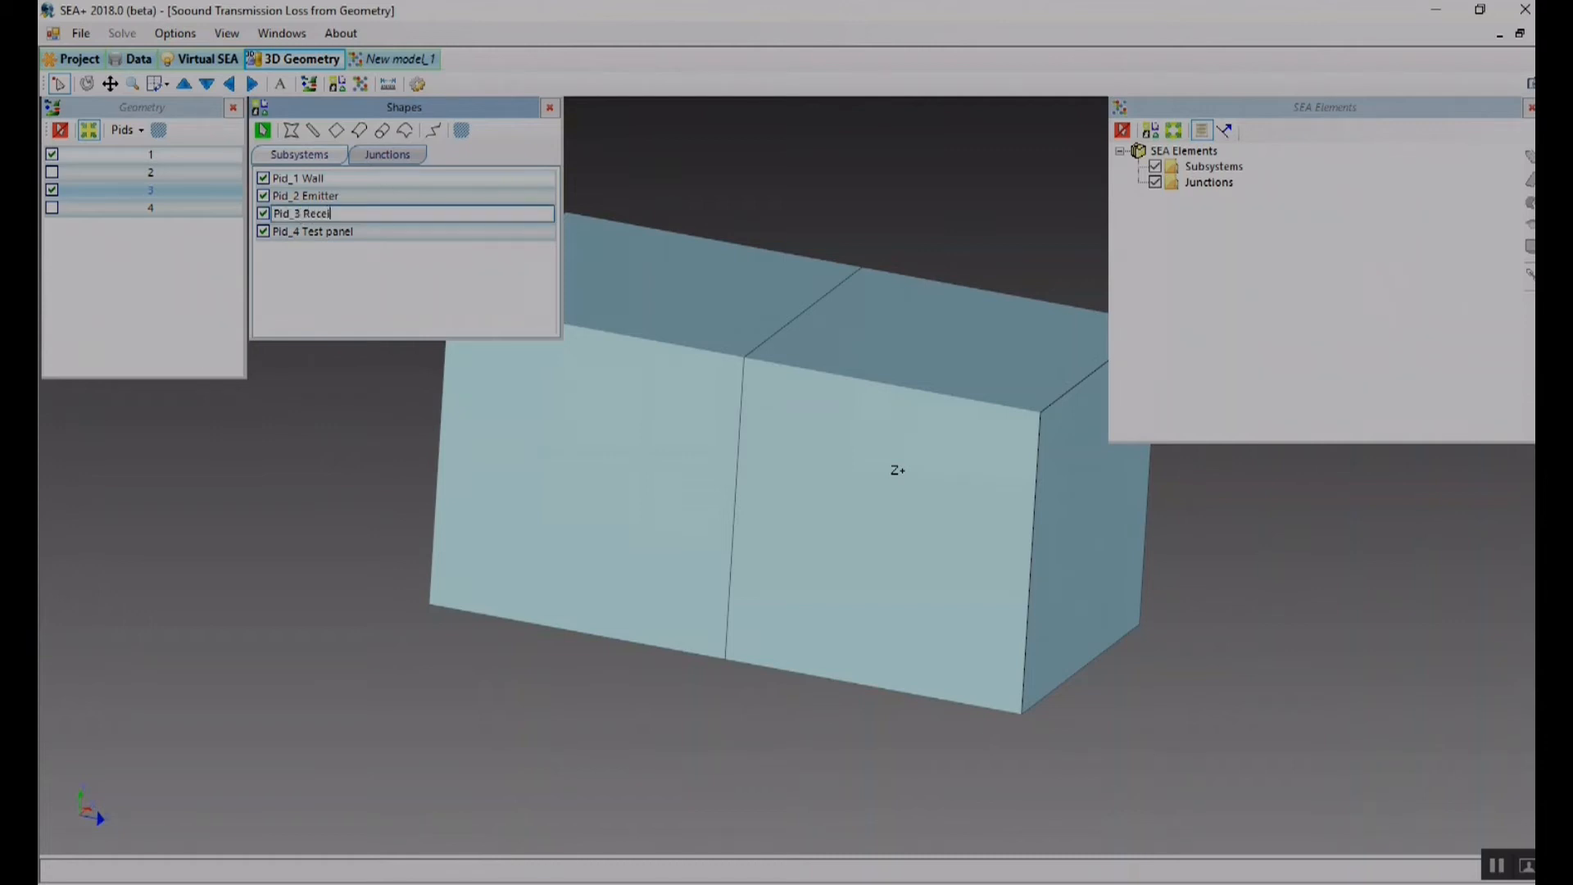
click(365, 317)
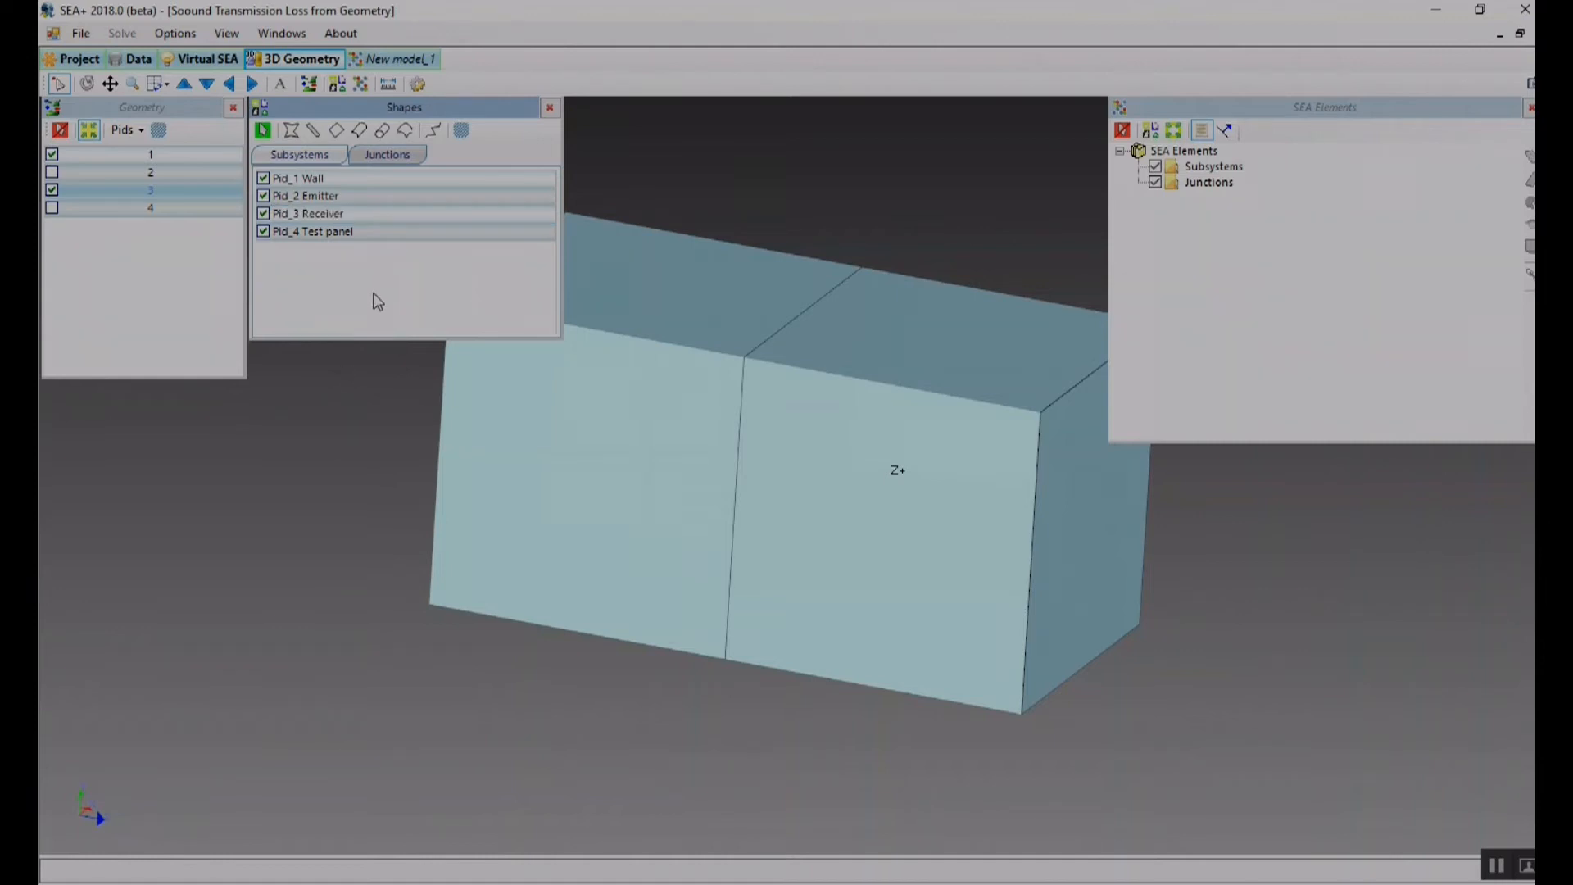
- Isolate the Pid_1 Wall shape, start a new flat plate subsystem from it and review its dimensions
click(317, 178)
click(263, 195)
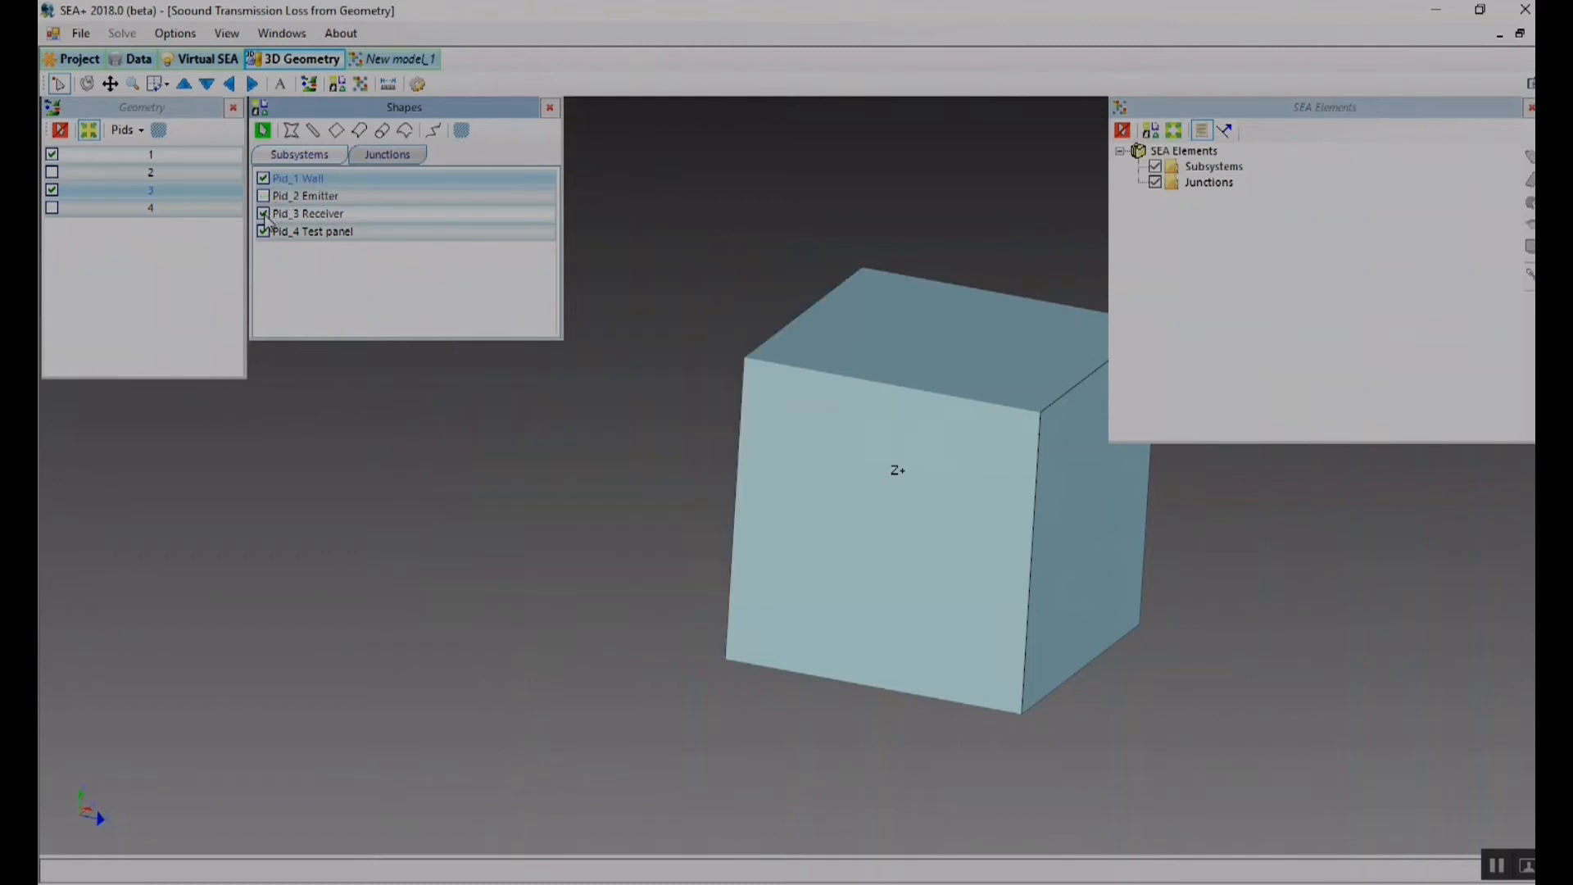
click(263, 214)
click(263, 232)
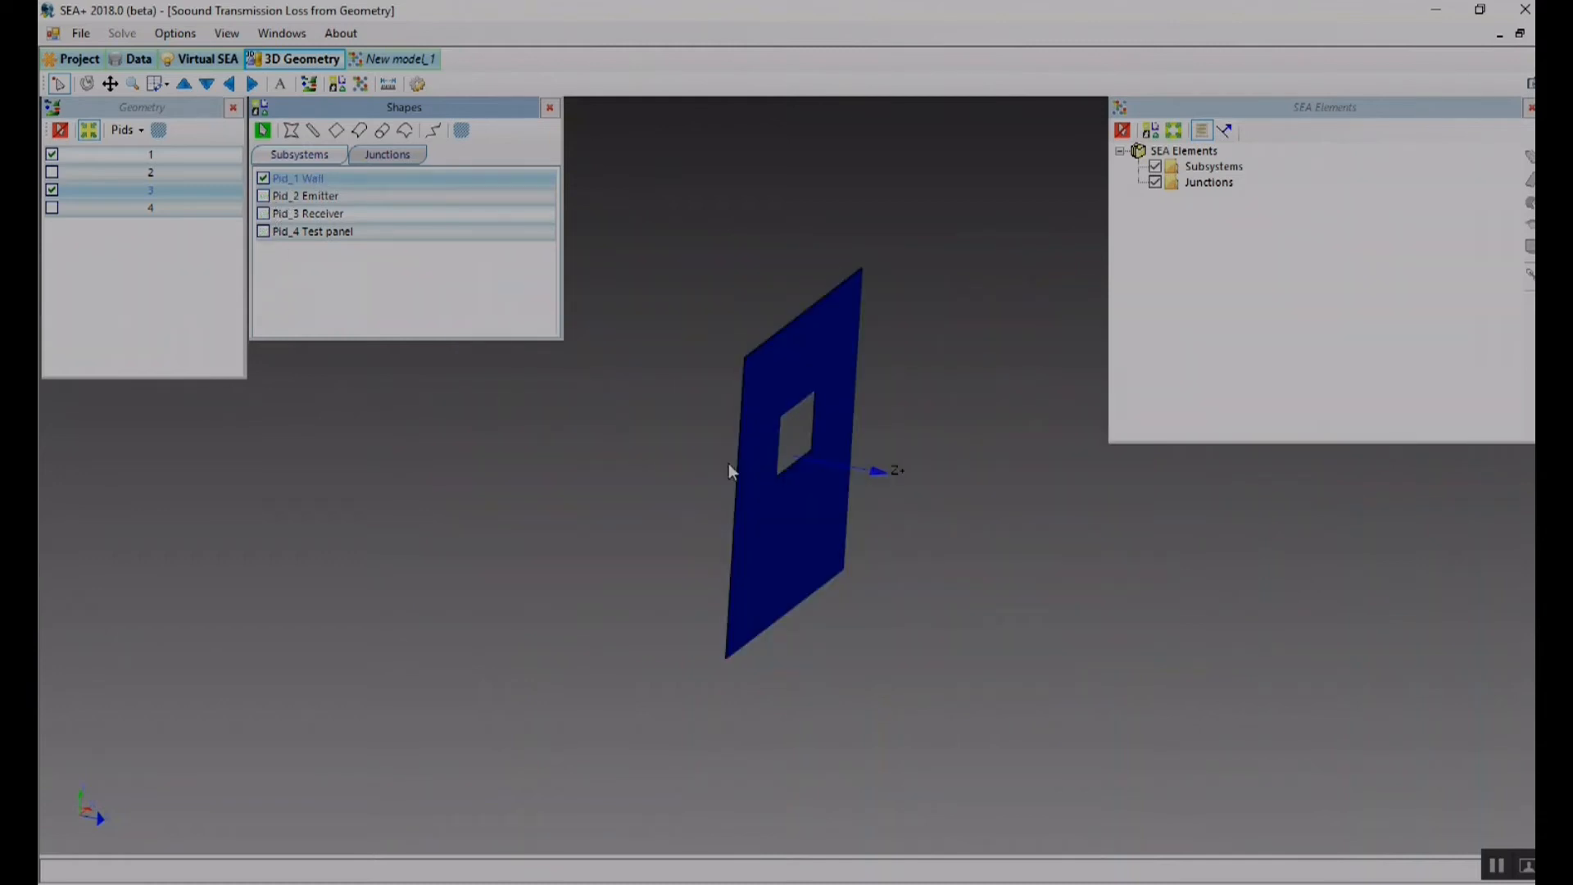
click(780, 404)
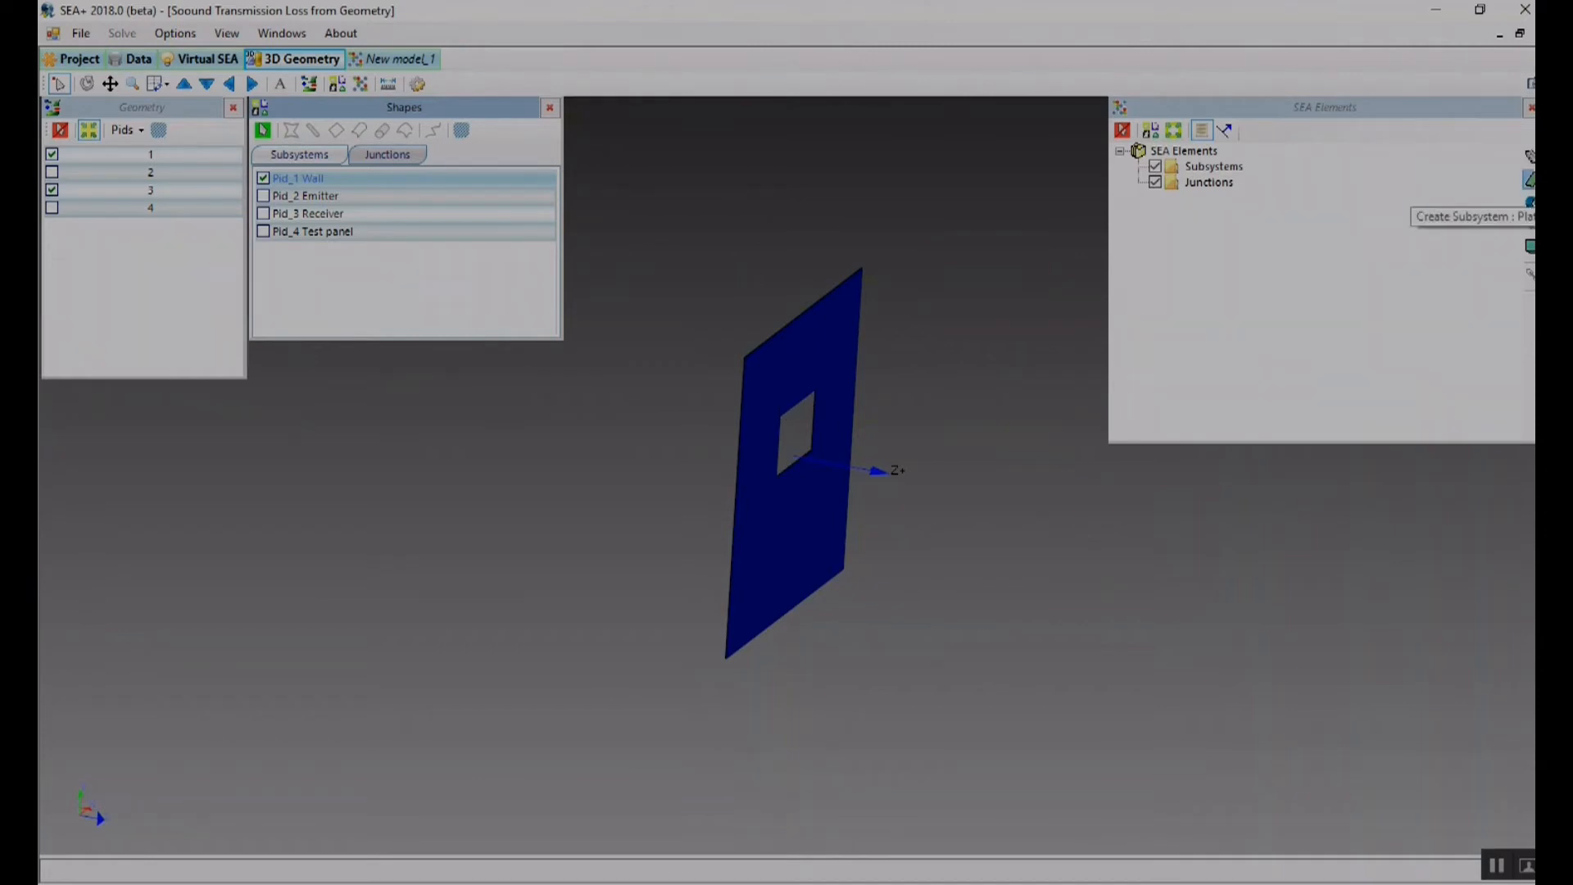
click(1528, 180)
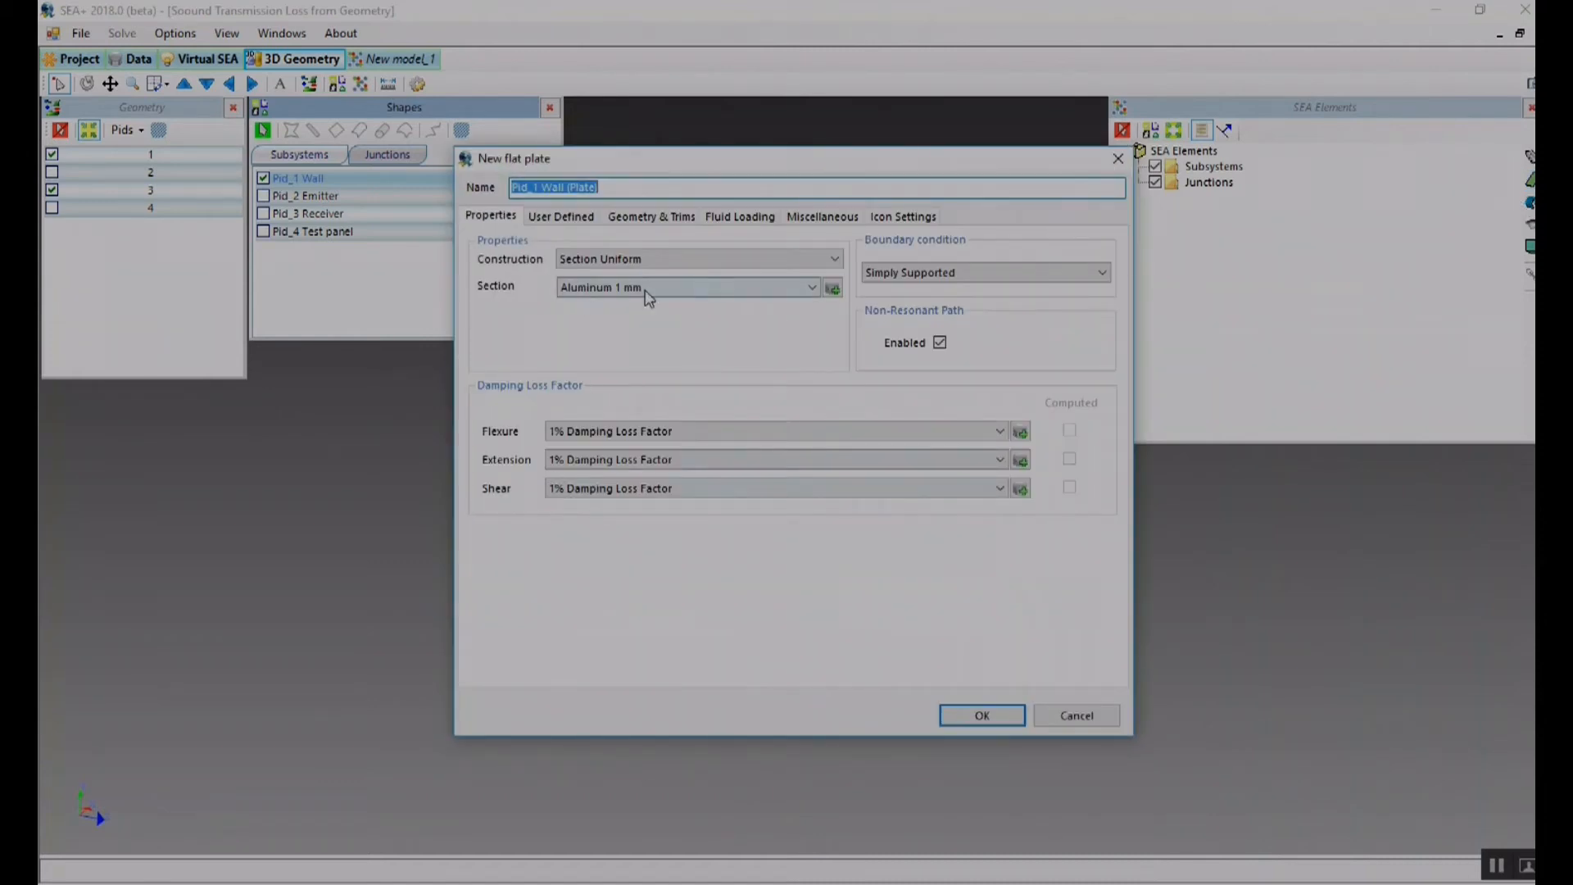
click(616, 219)
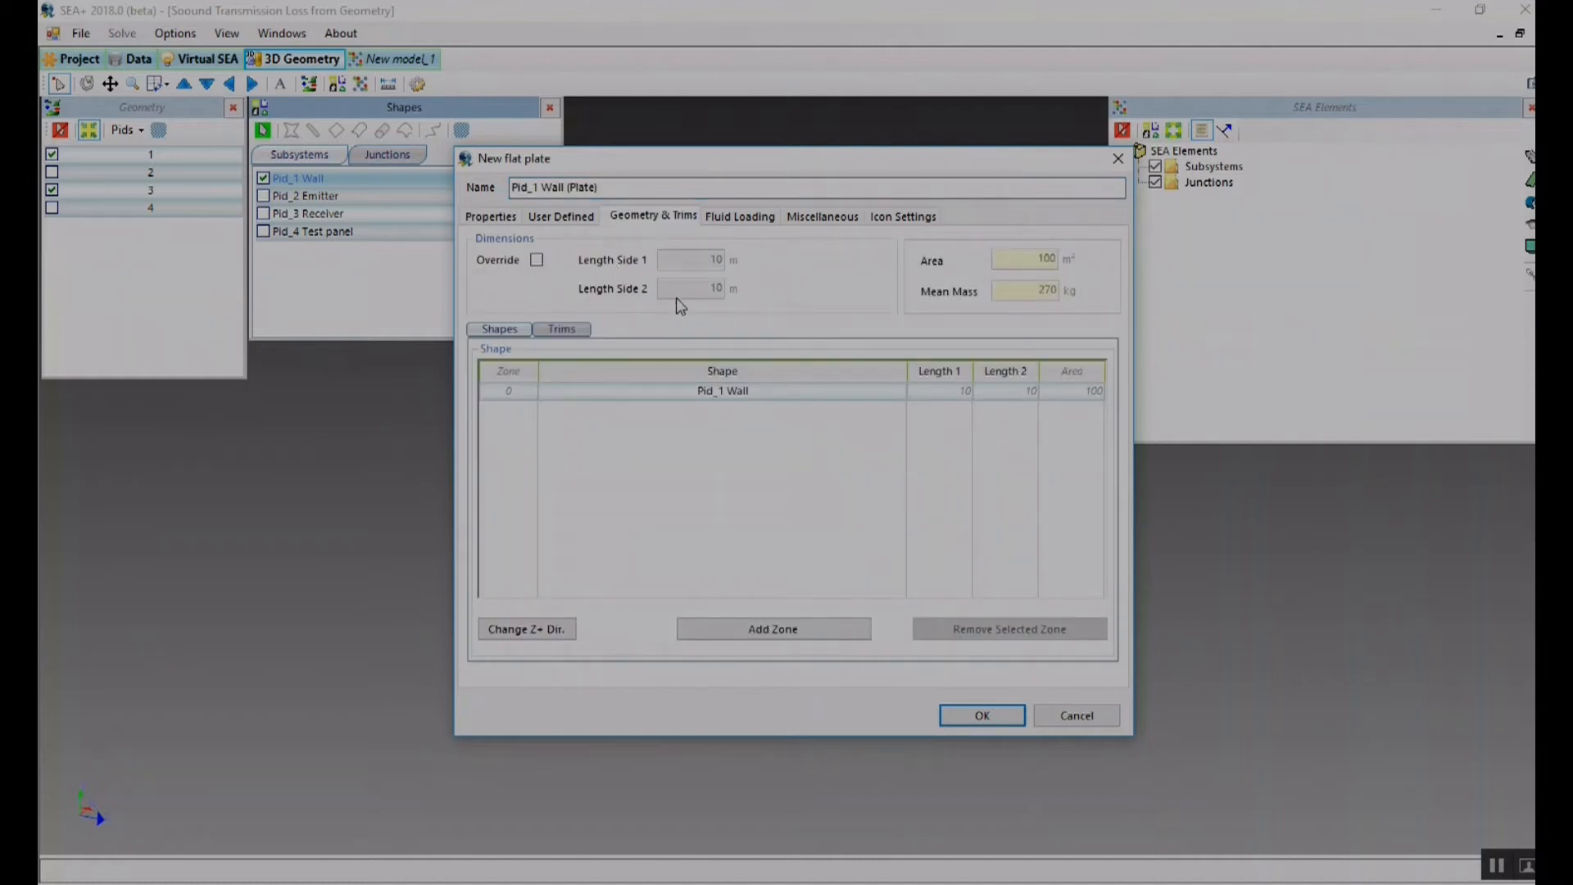
click(493, 221)
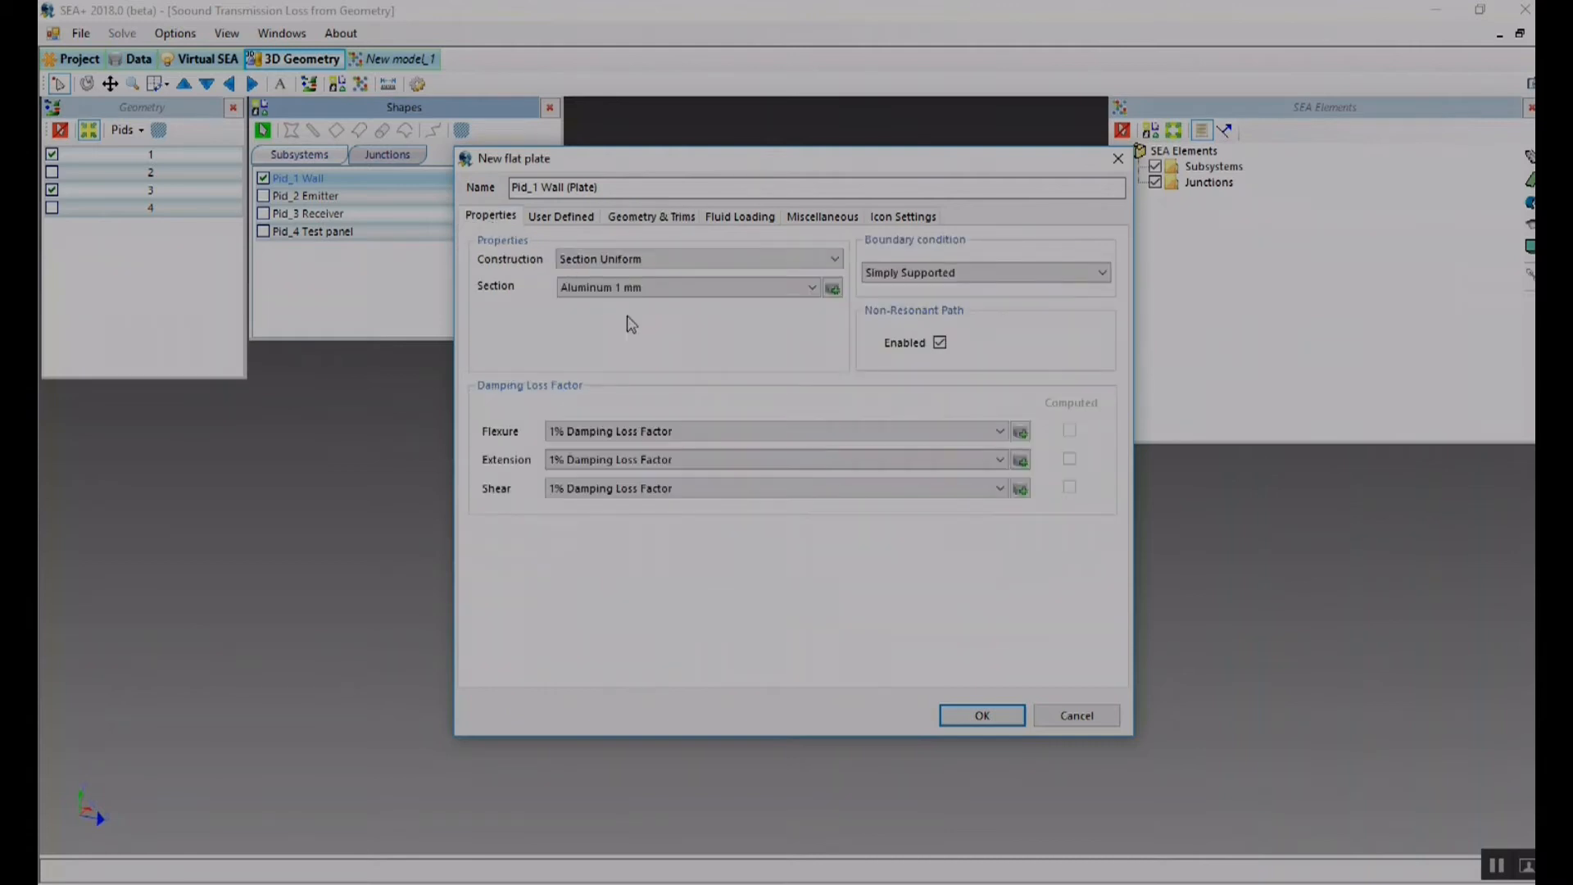
- Give the wall plate a new uniform section named Wall Section, Concrete, 1 m thick, and create the subsystem
click(832, 290)
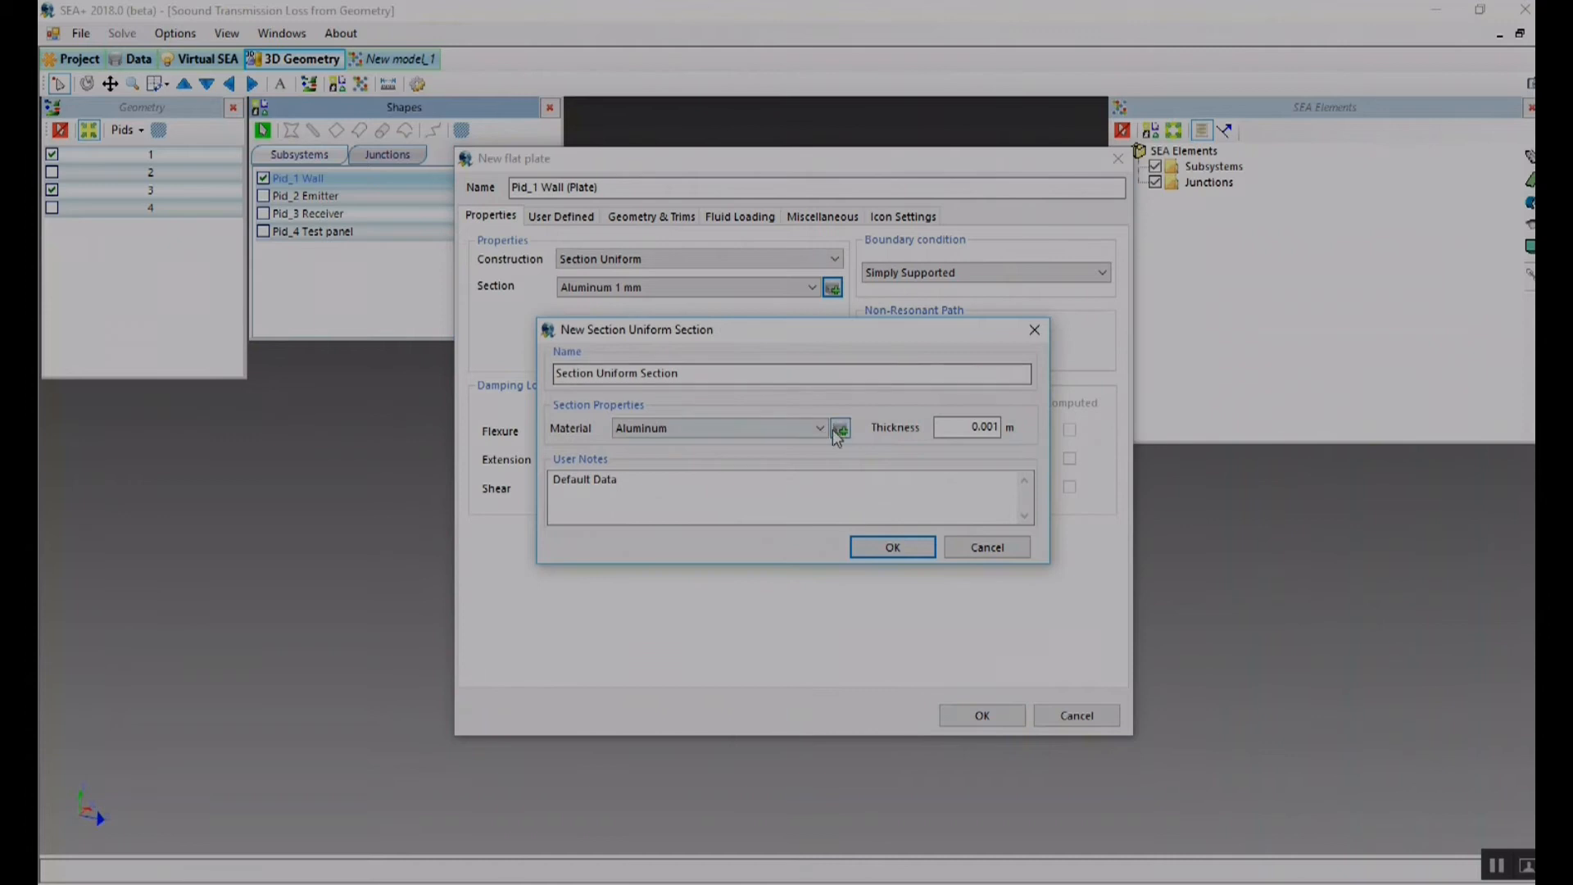
click(639, 374)
drag(639, 374, 505, 367)
text(Wall)
click(642, 428)
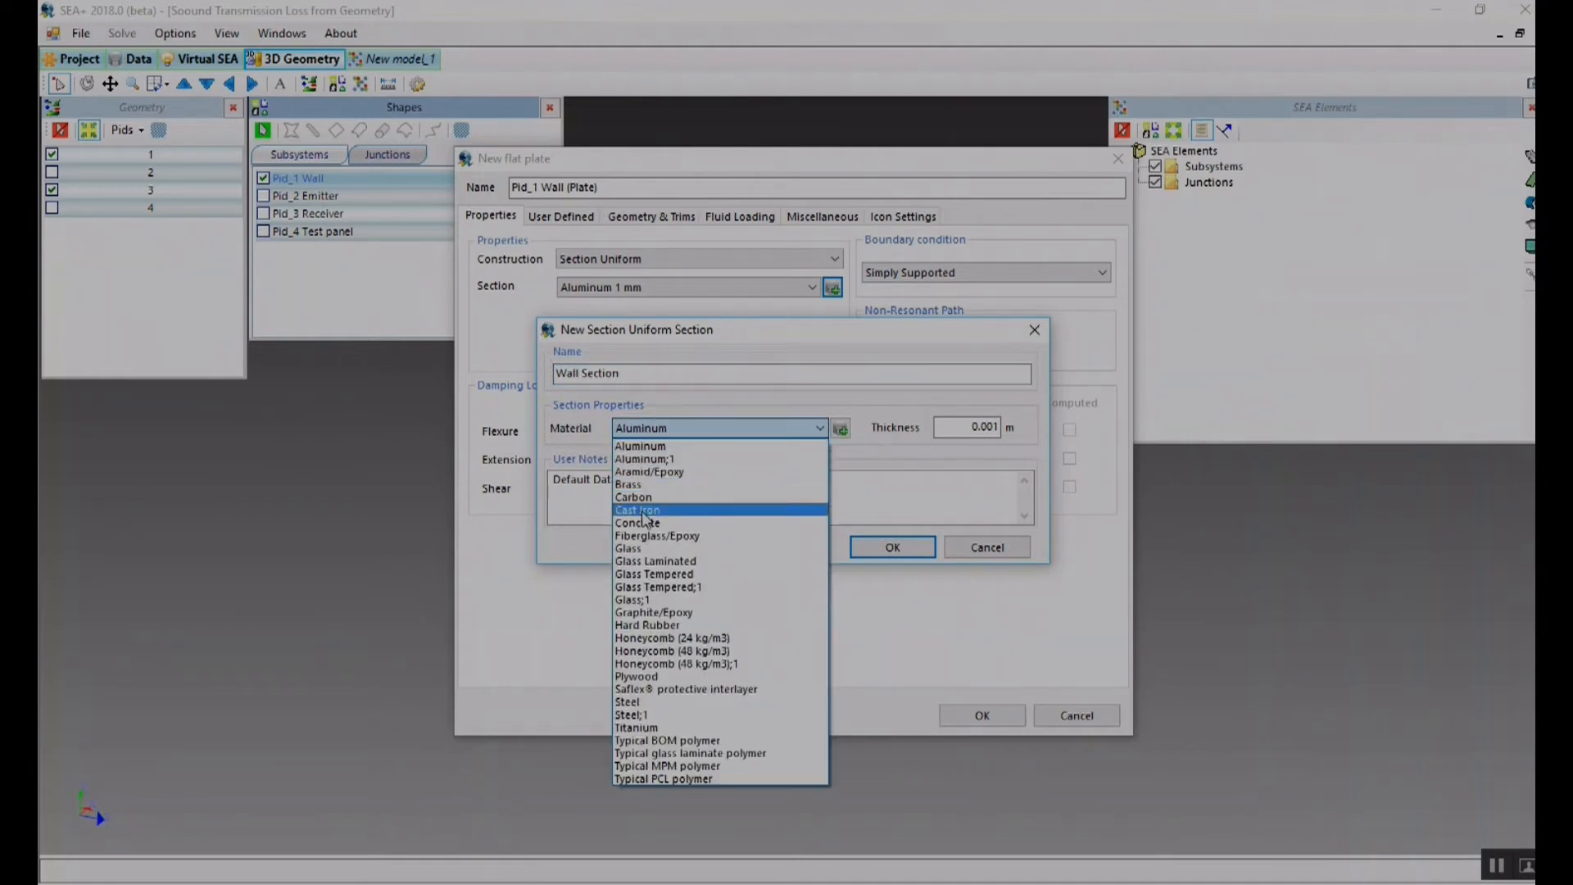
click(642, 522)
double_click(959, 426)
text(1)
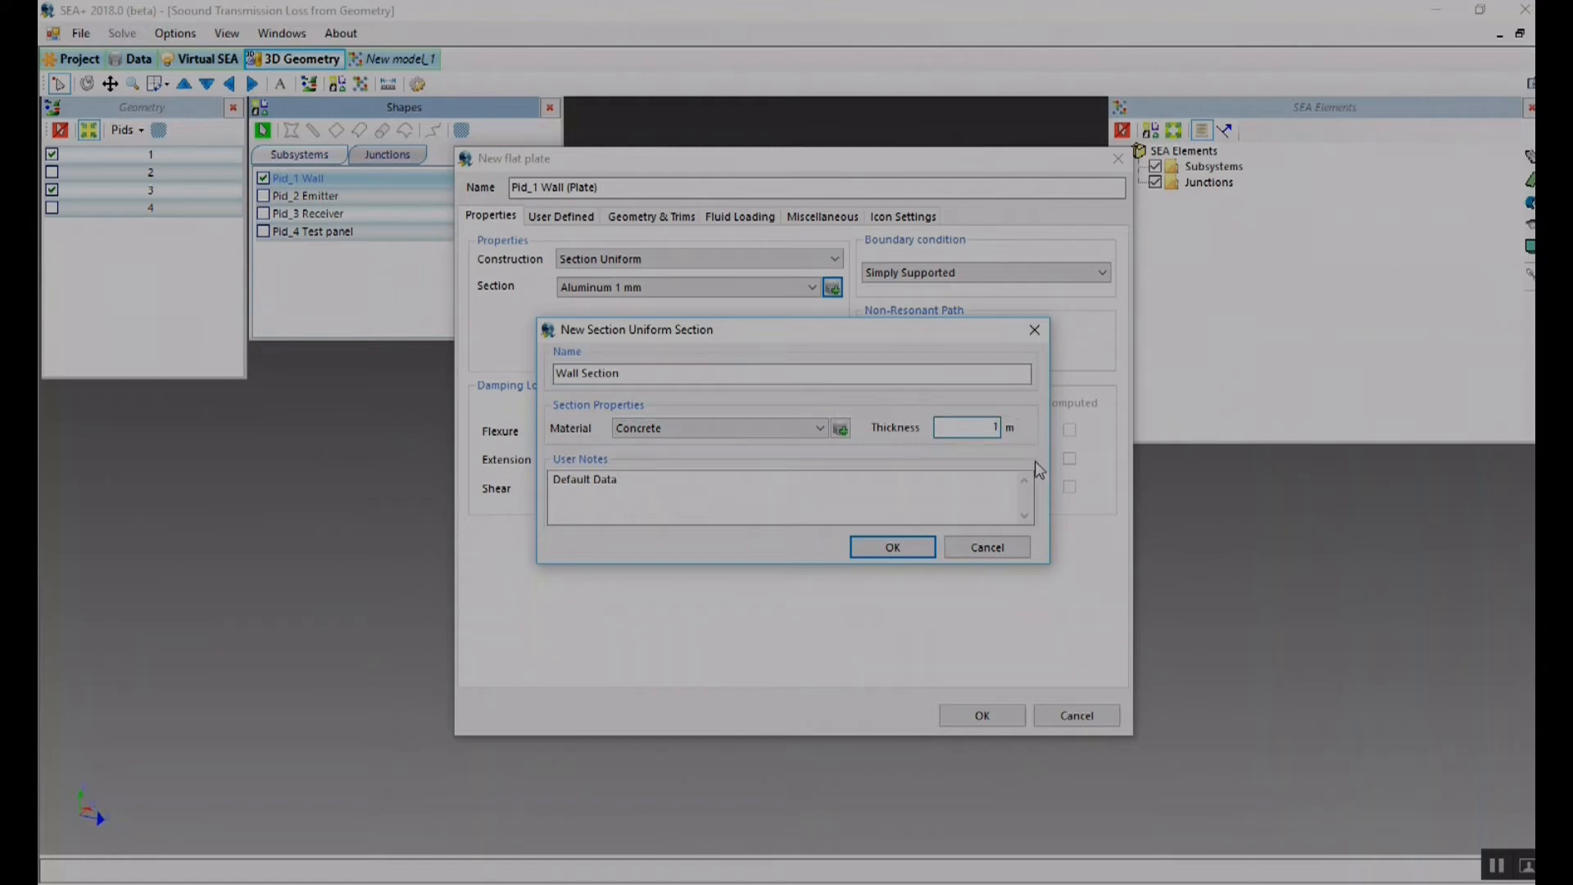
click(882, 553)
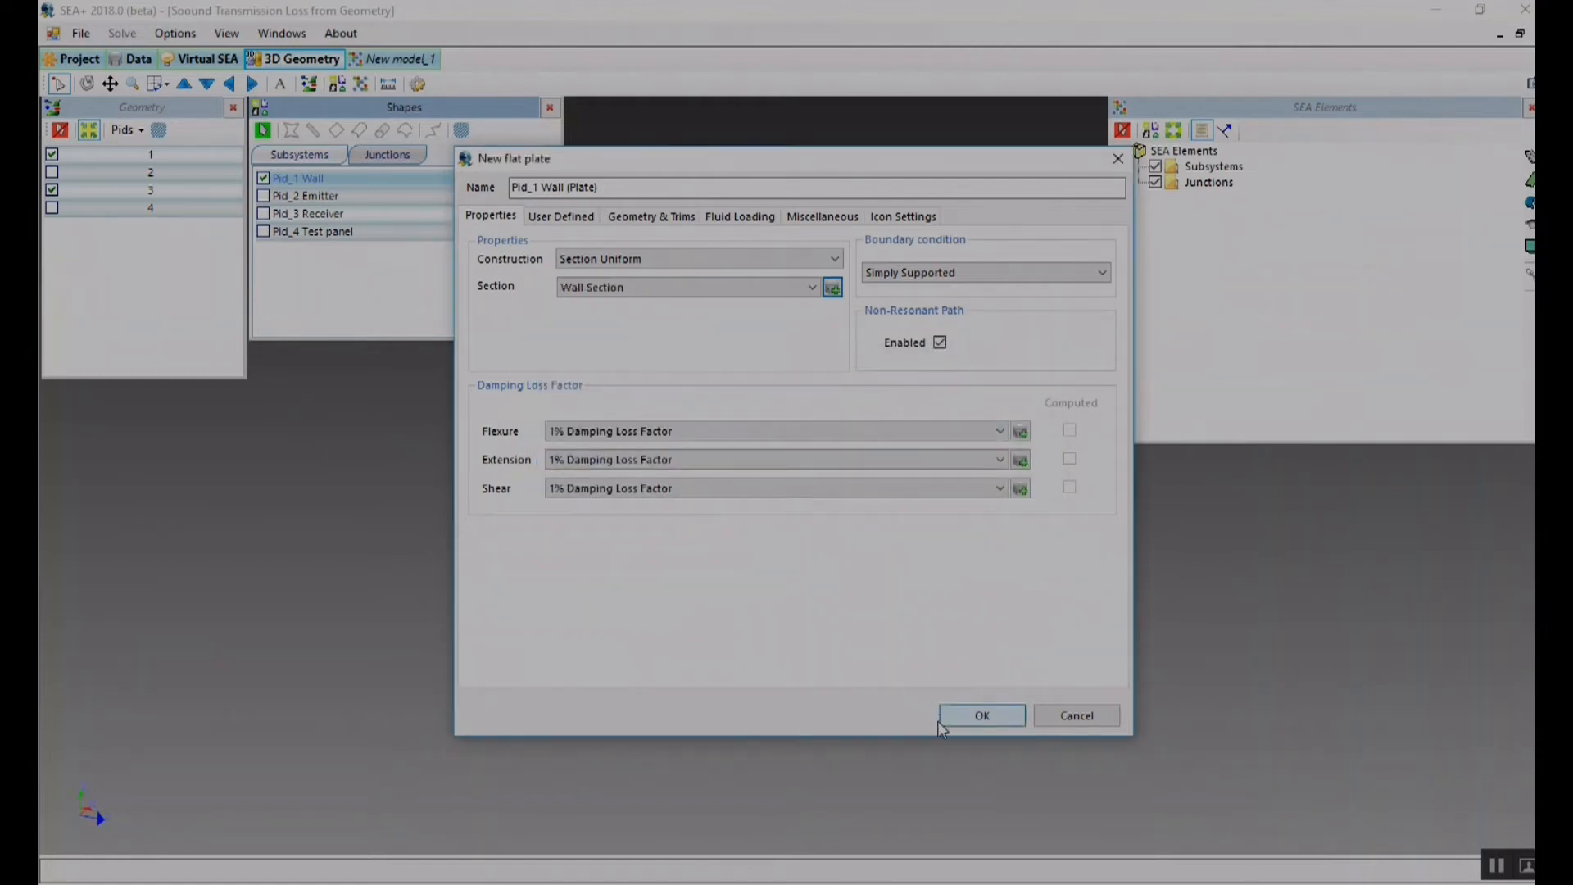
click(964, 717)
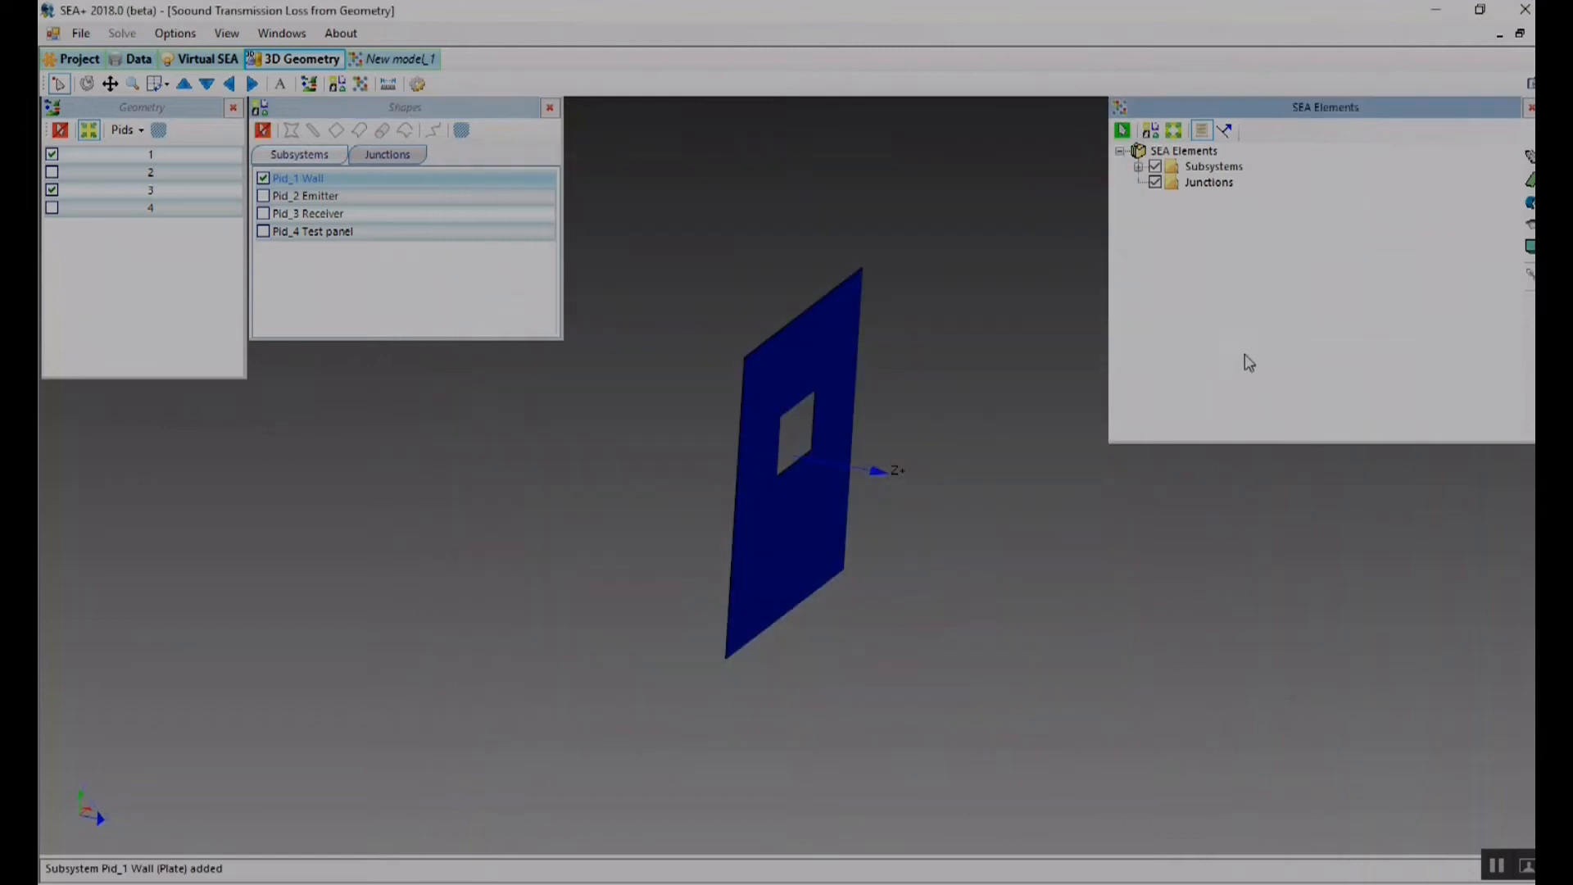
- Compare the new flat plate subsystem with the Pid_1 Wall shape by hiding and showing the shape
click(263, 177)
click(1138, 166)
click(1229, 182)
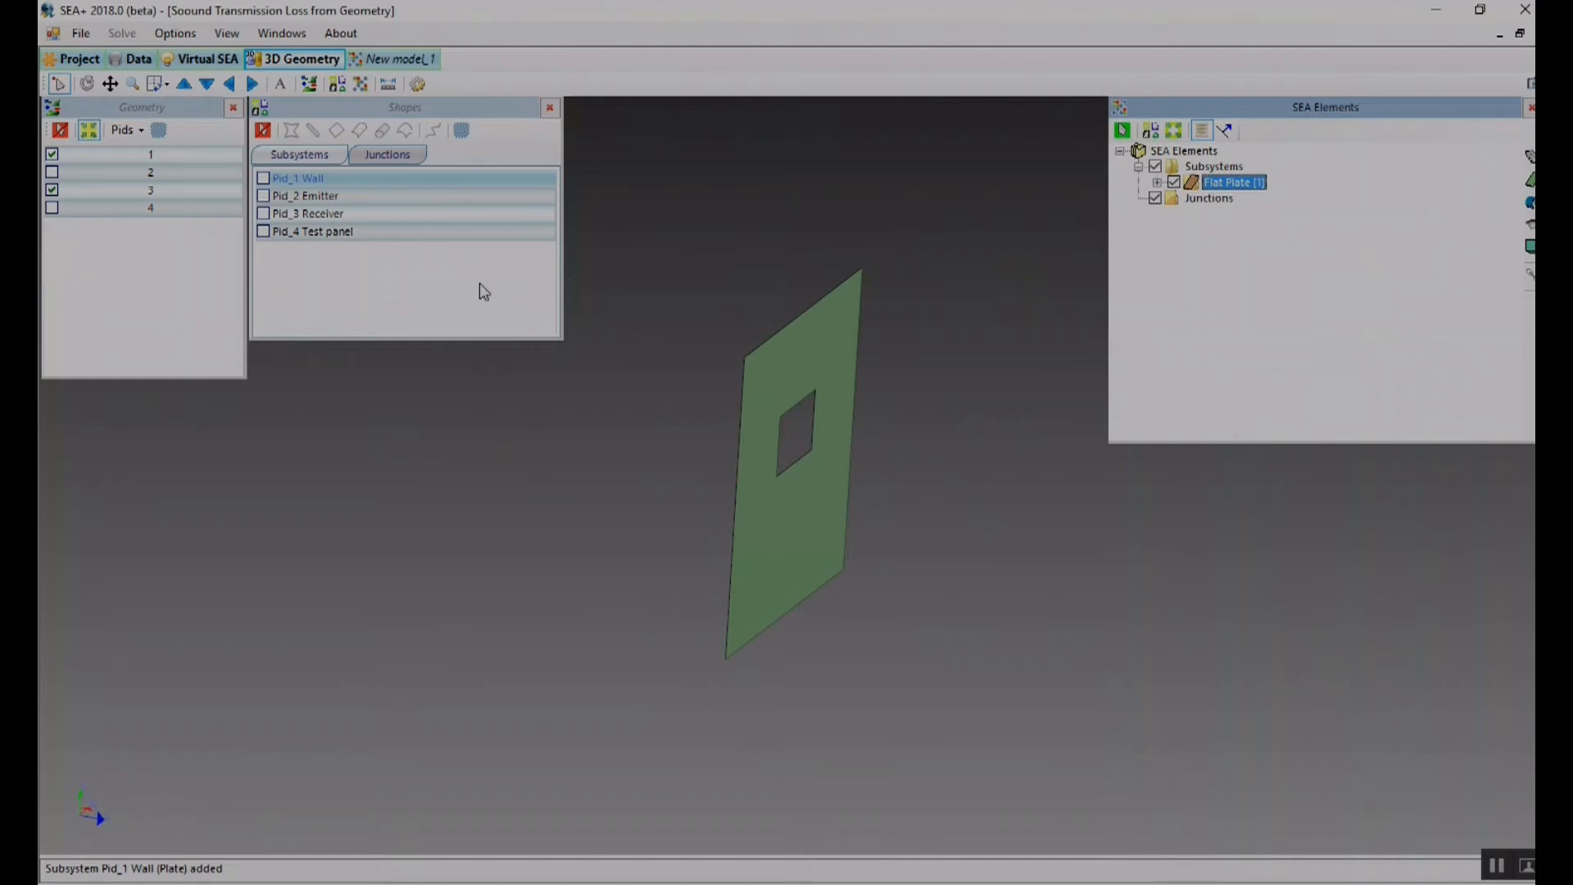
click(403, 287)
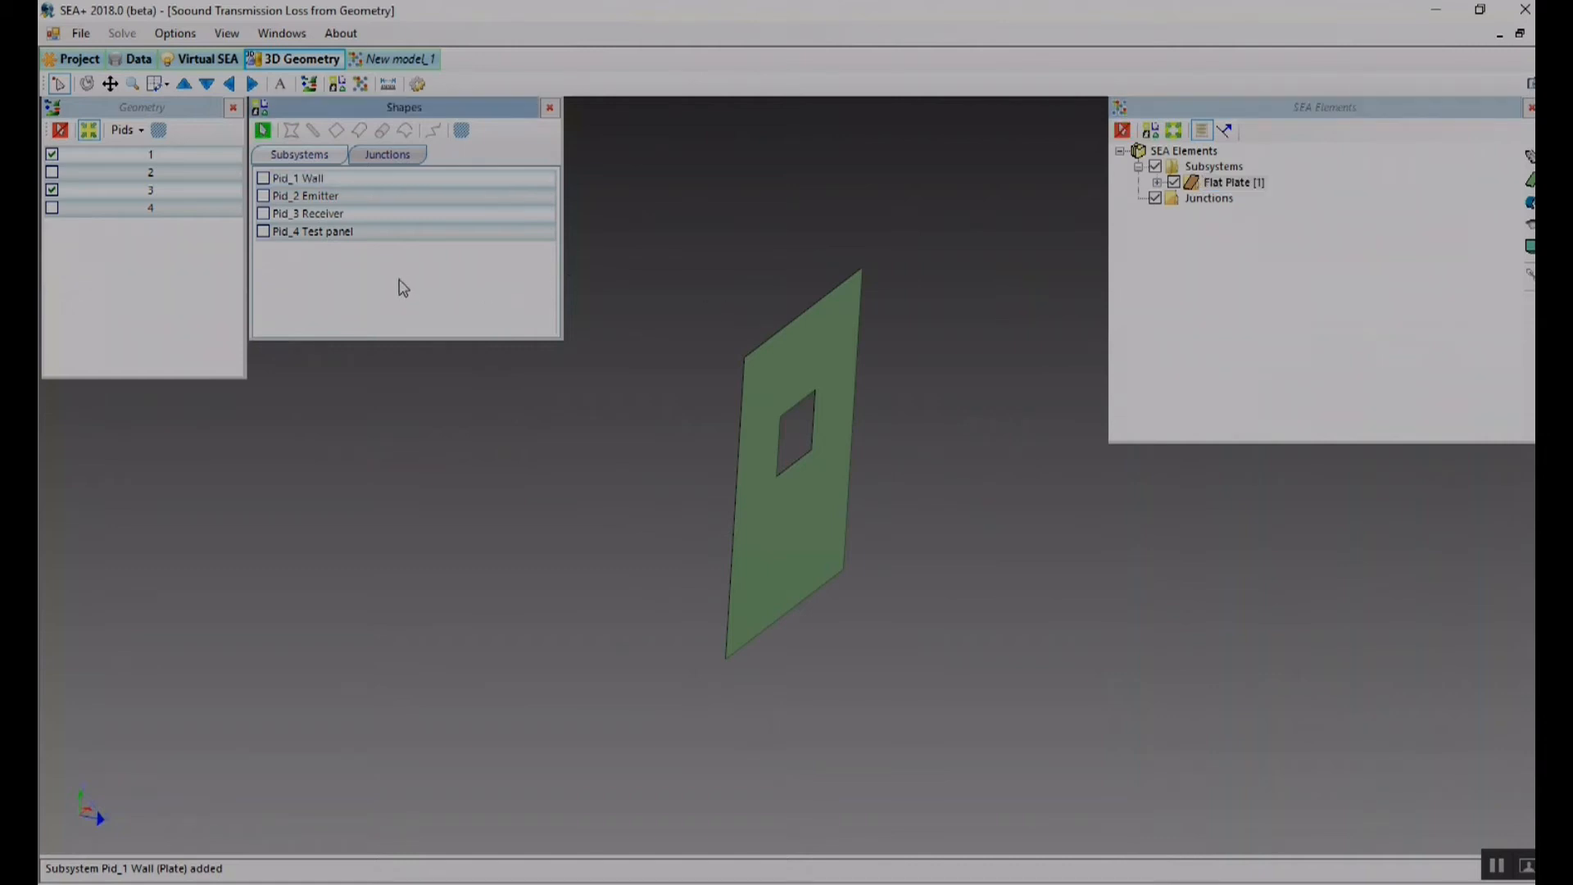
click(262, 178)
click(613, 455)
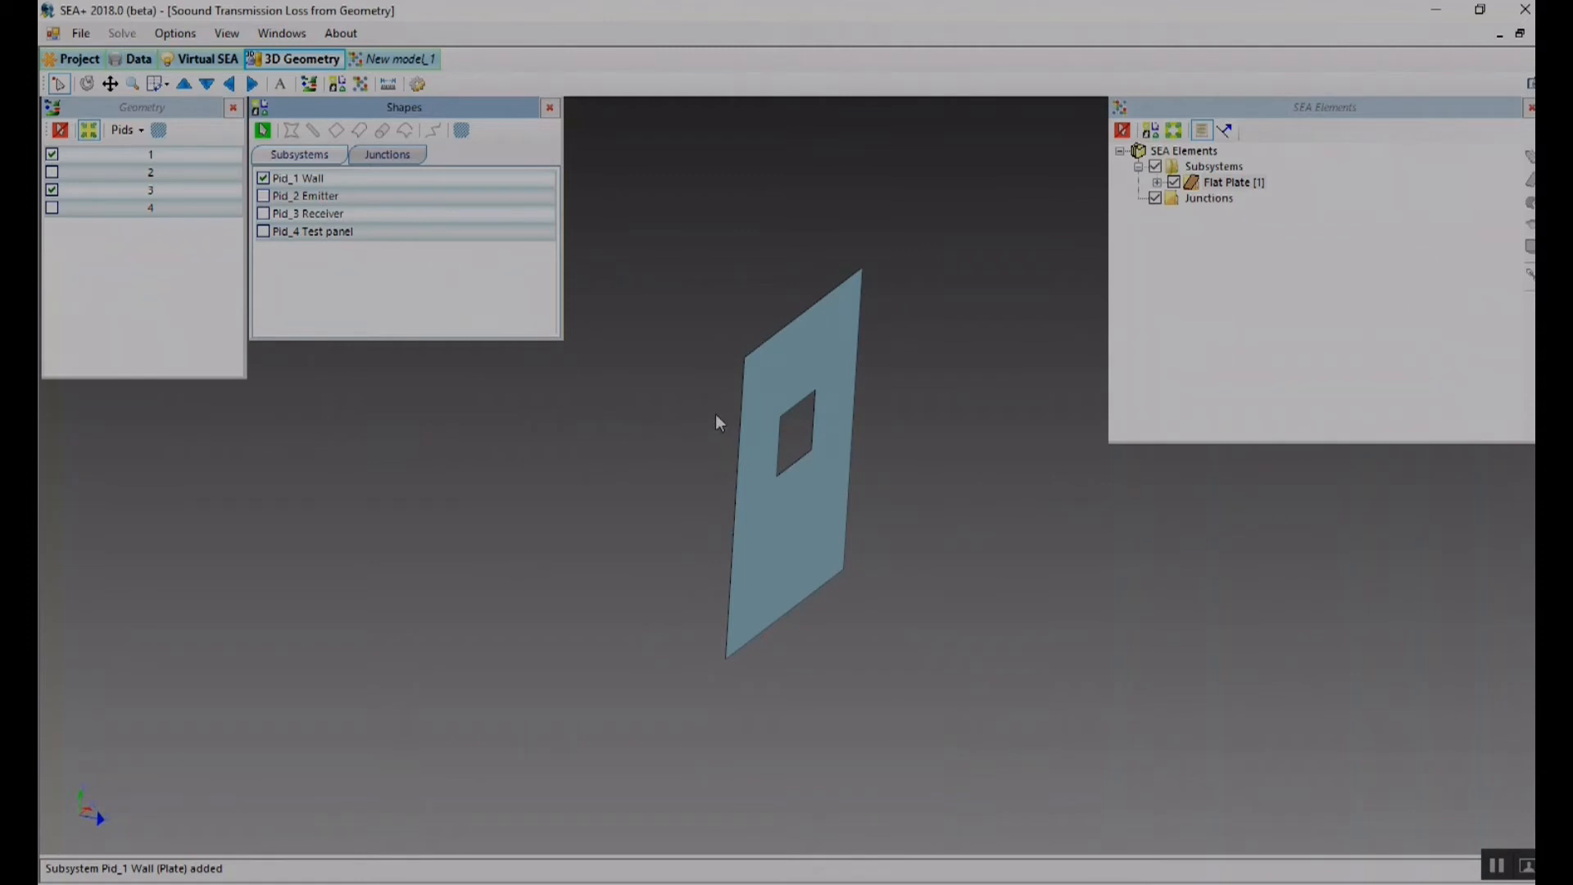
- Isolate the Pid_4 Test panel shape and create a flat plate subsystem from it with the Aluminum 1 mm section
click(263, 177)
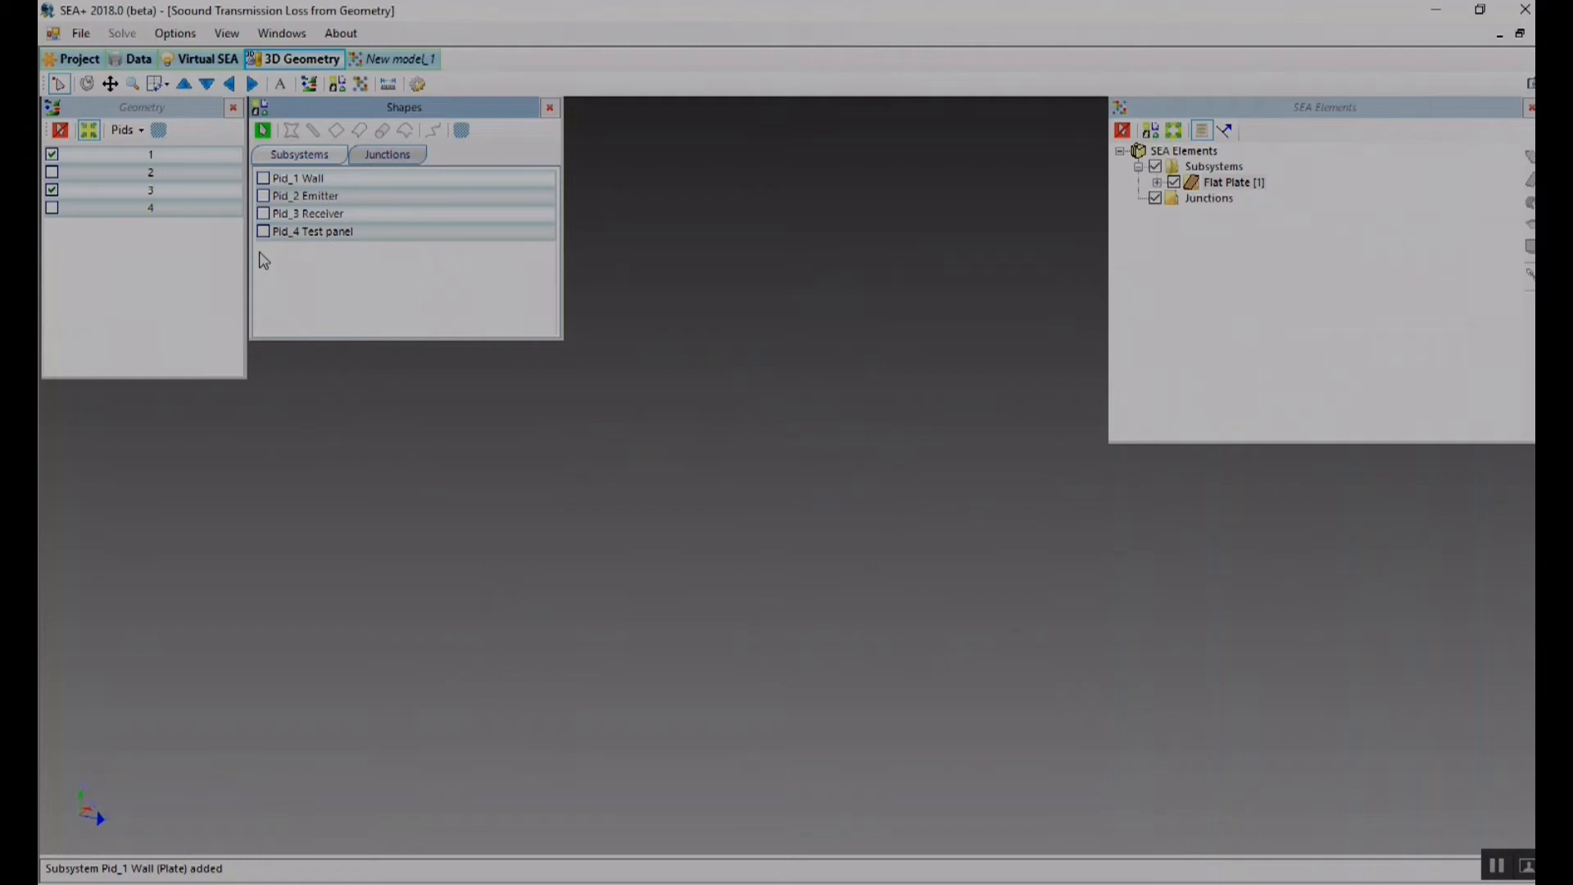
click(263, 232)
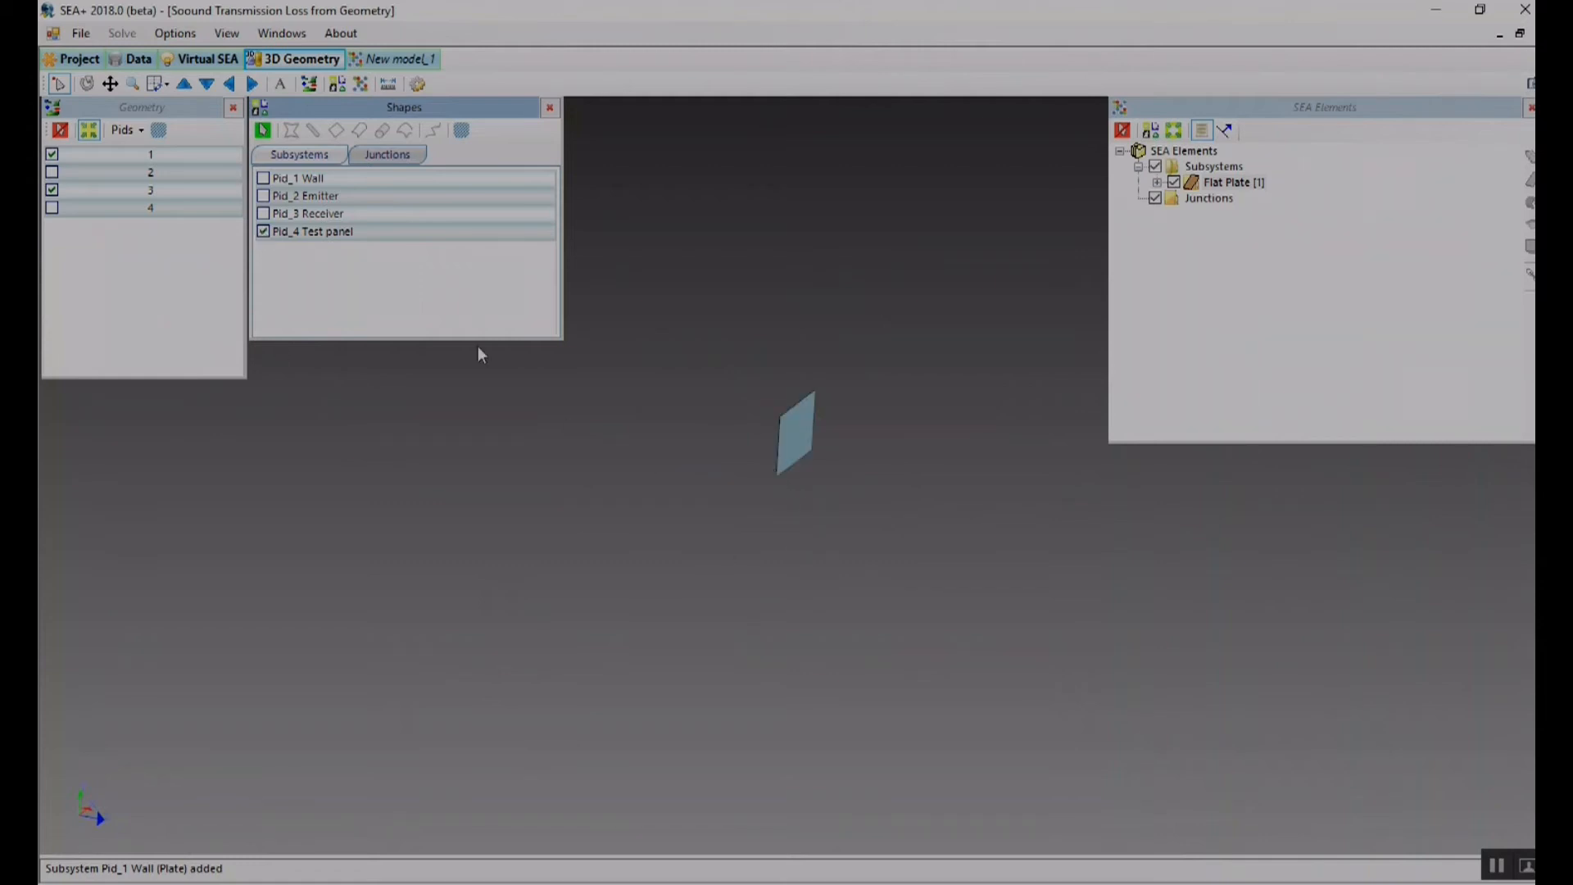
click(793, 453)
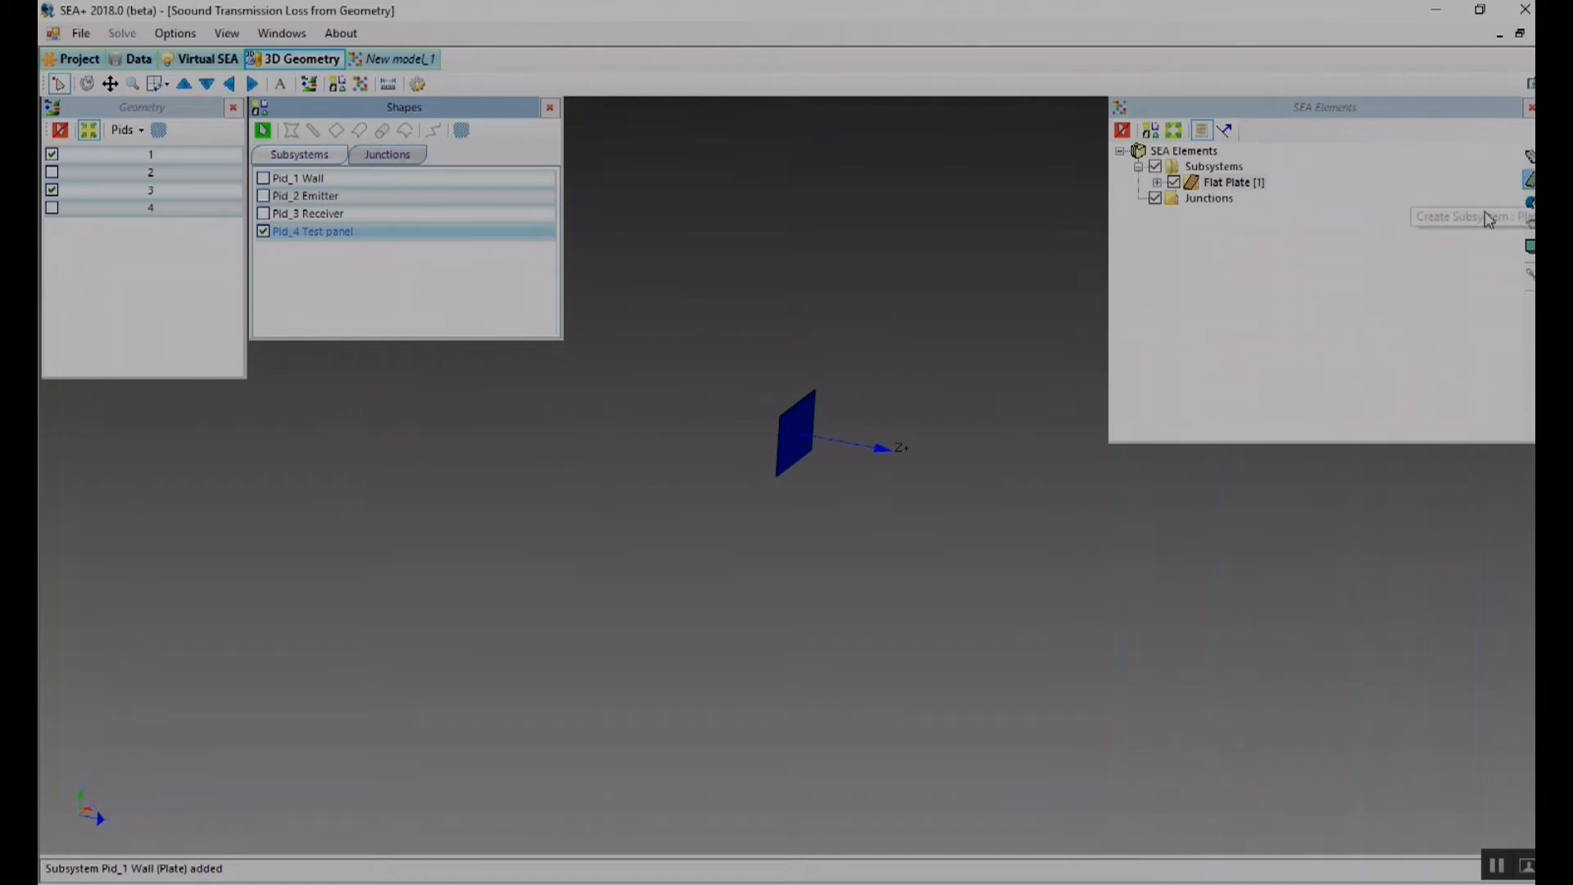
click(1528, 180)
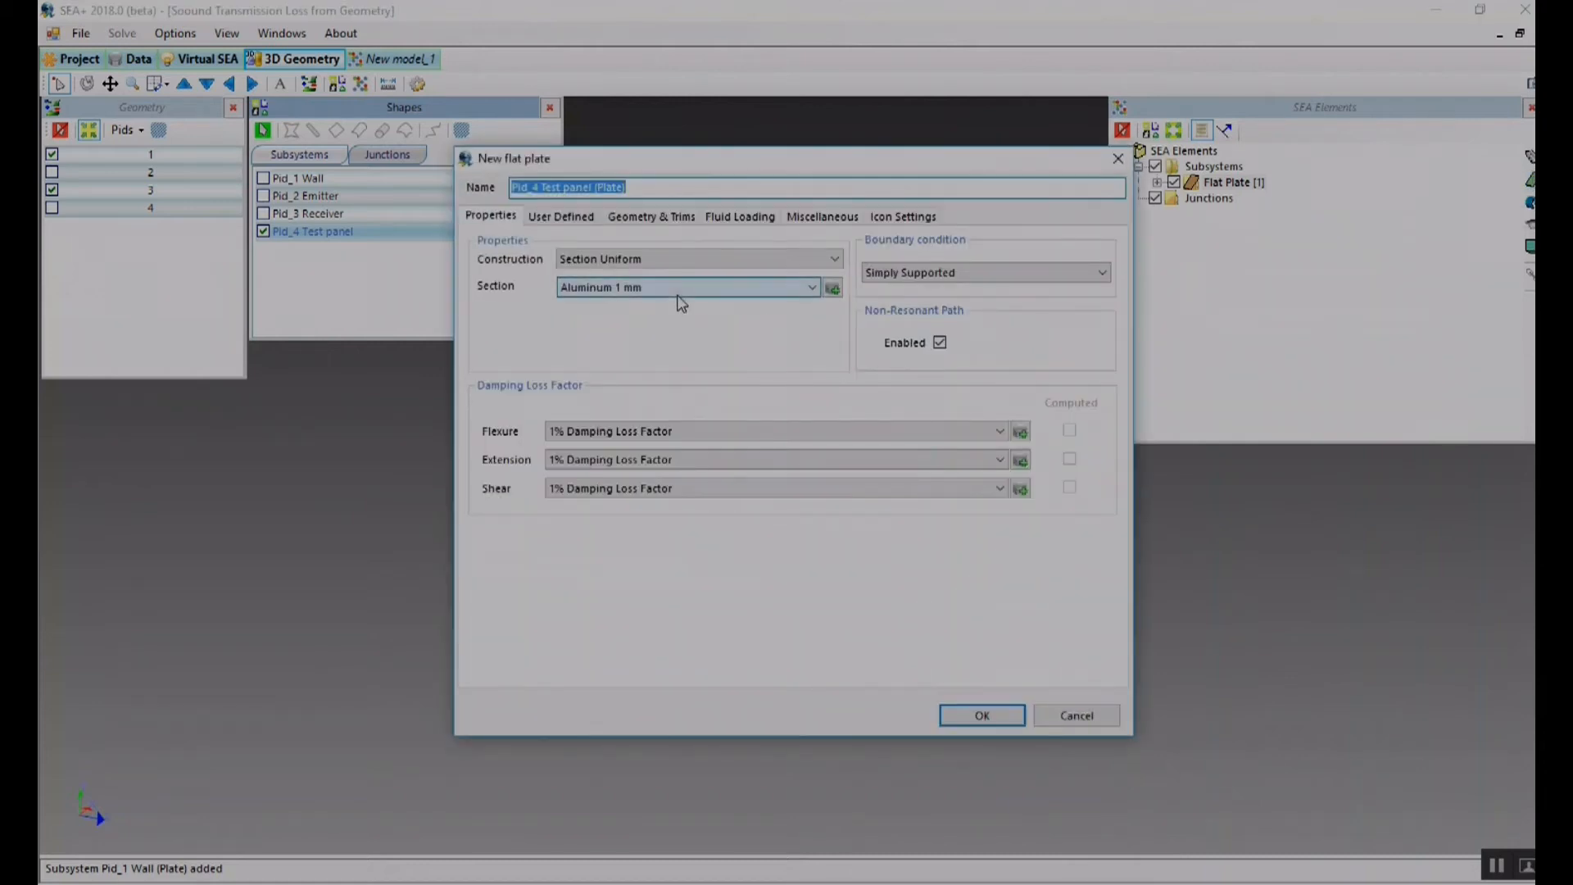
click(661, 219)
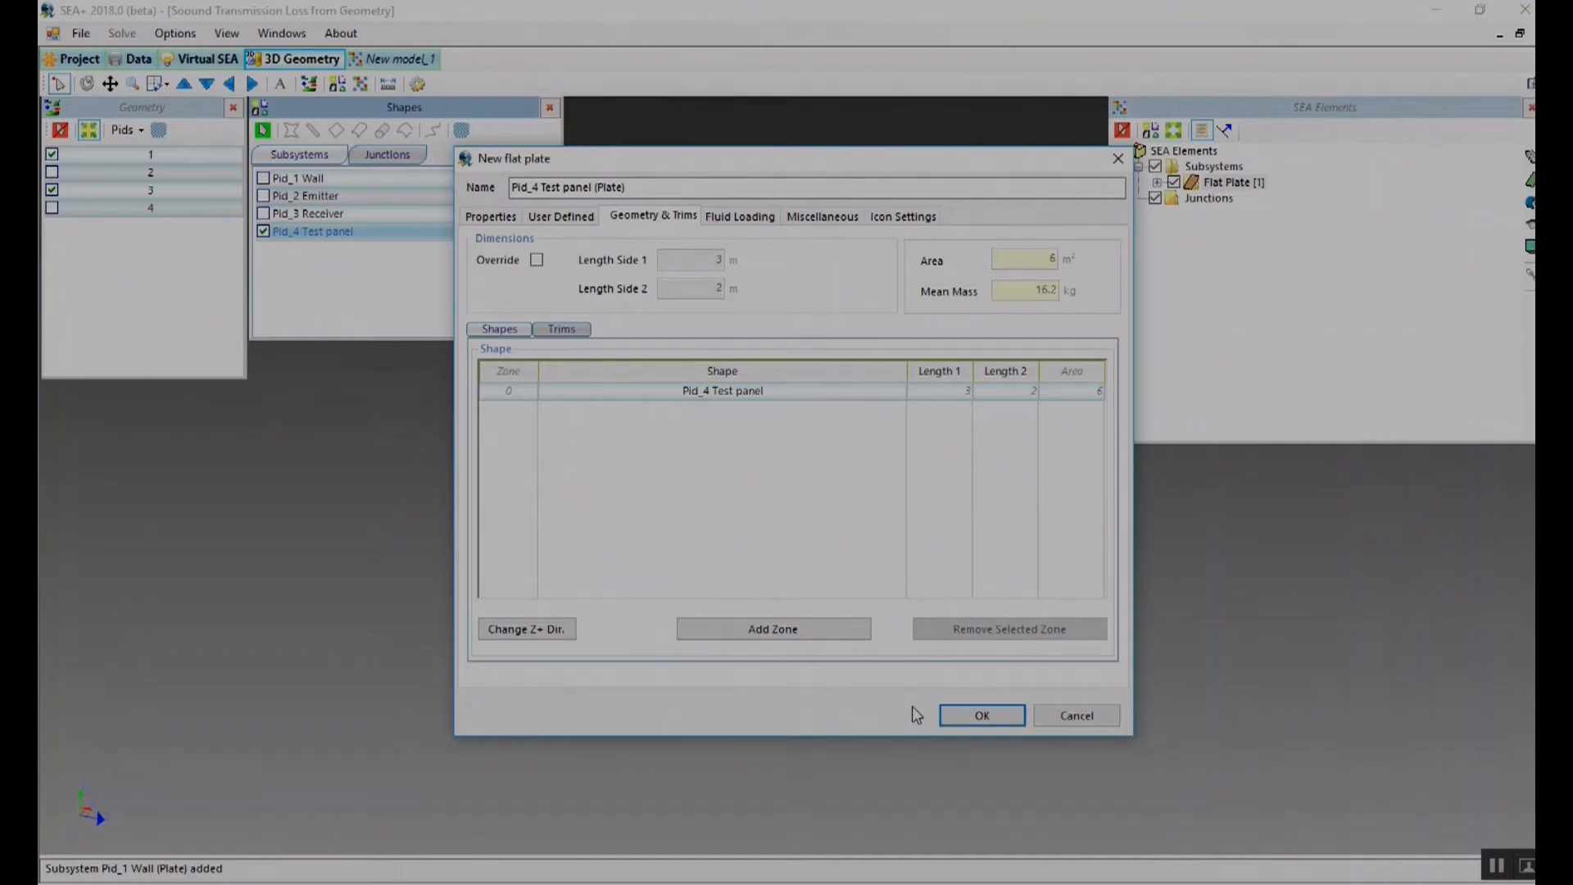
click(496, 218)
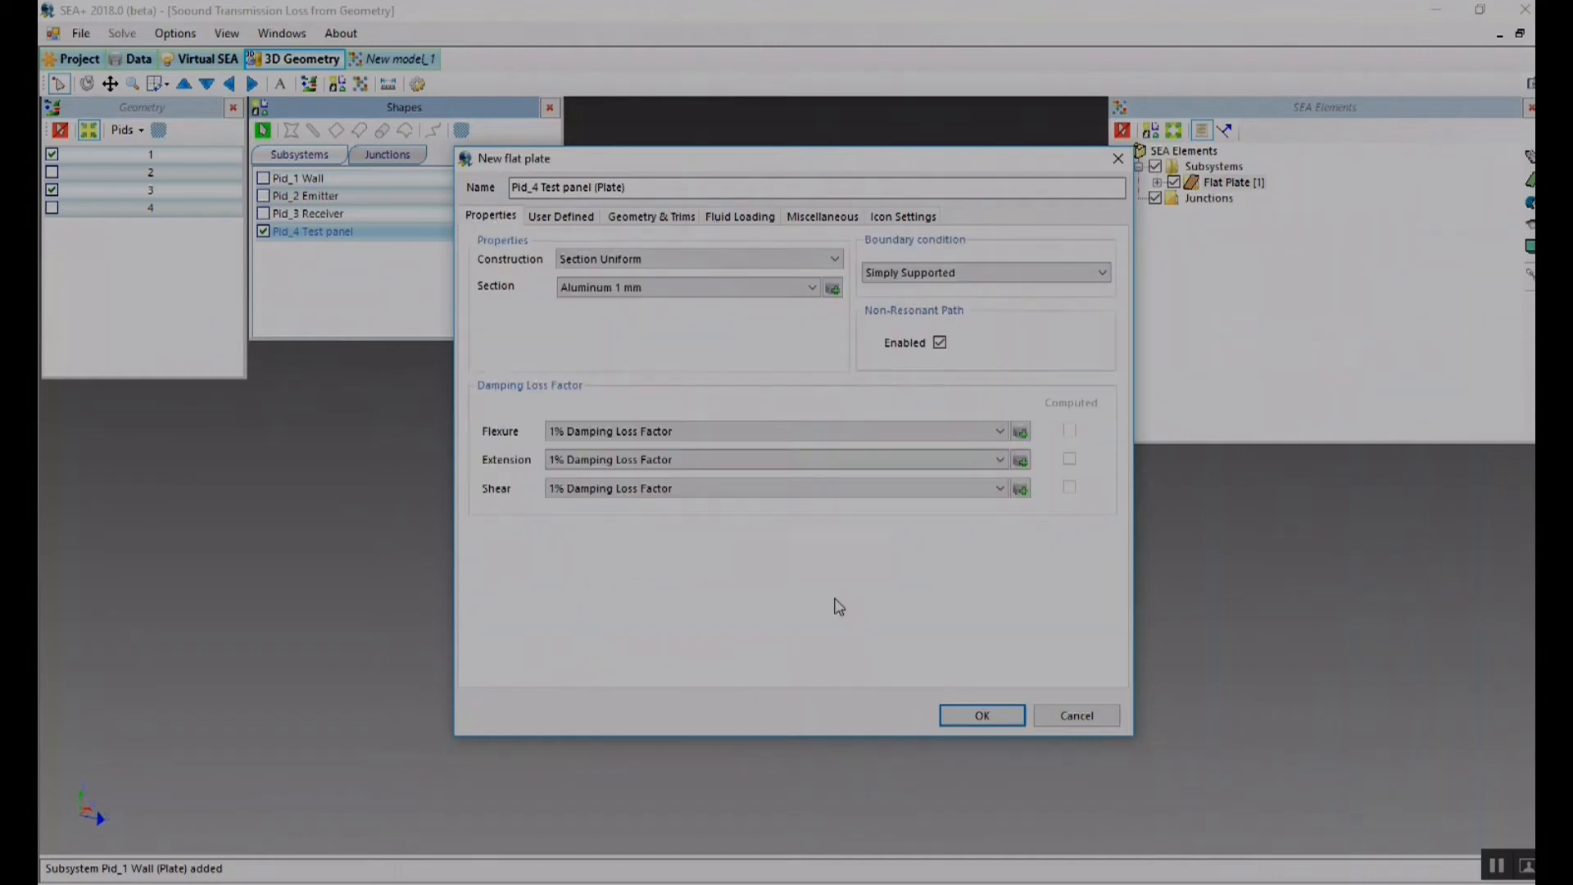
click(983, 715)
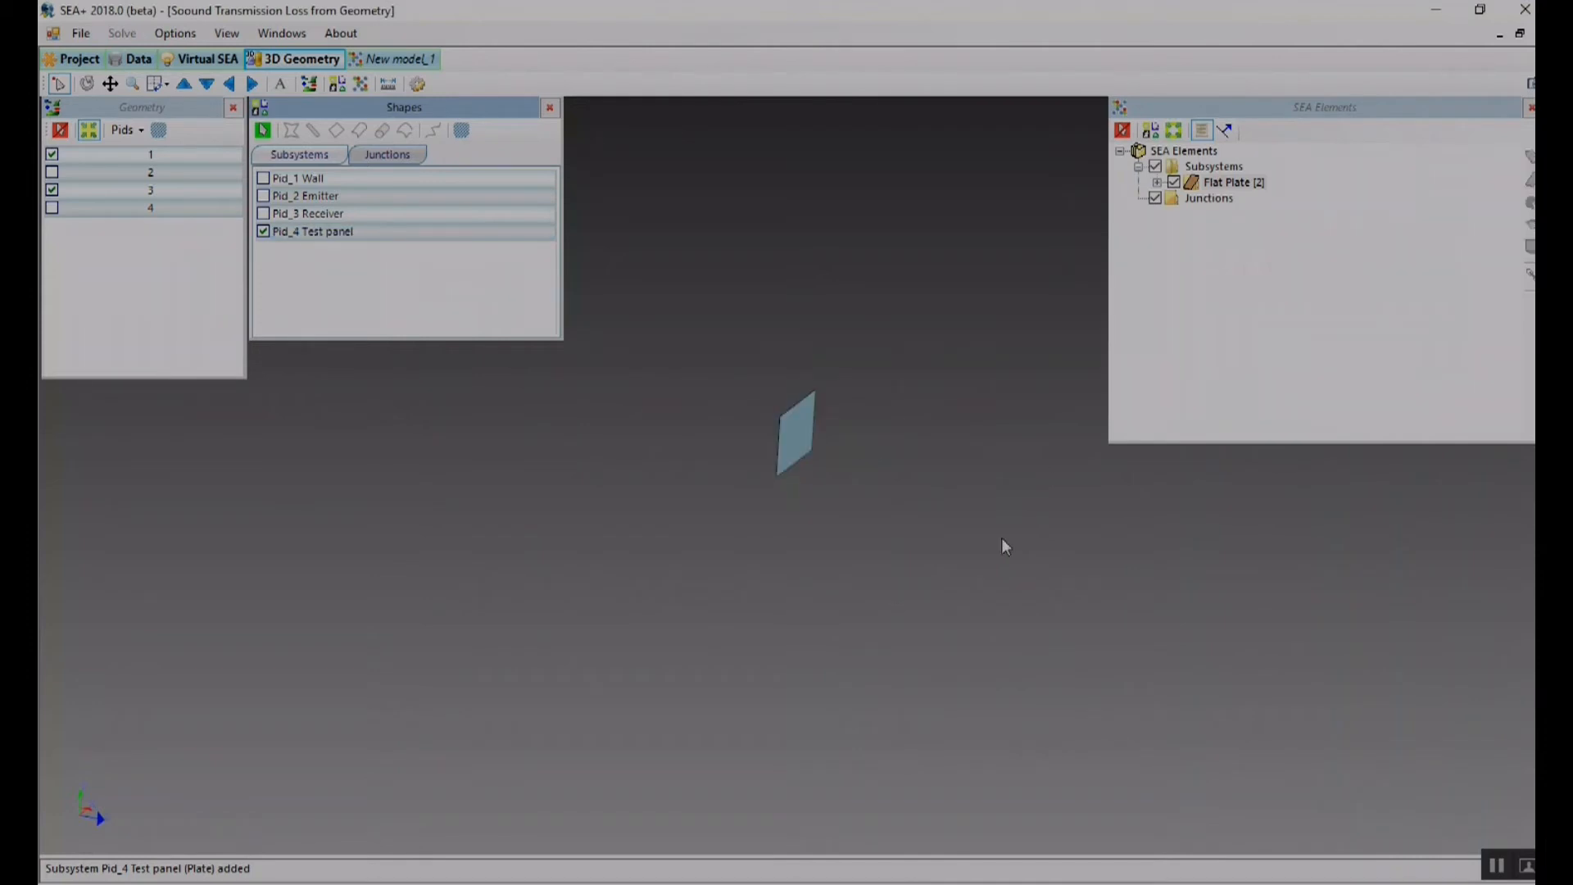
- Examine the wall and test panel plates listed under the flat plate subsystems
click(1156, 182)
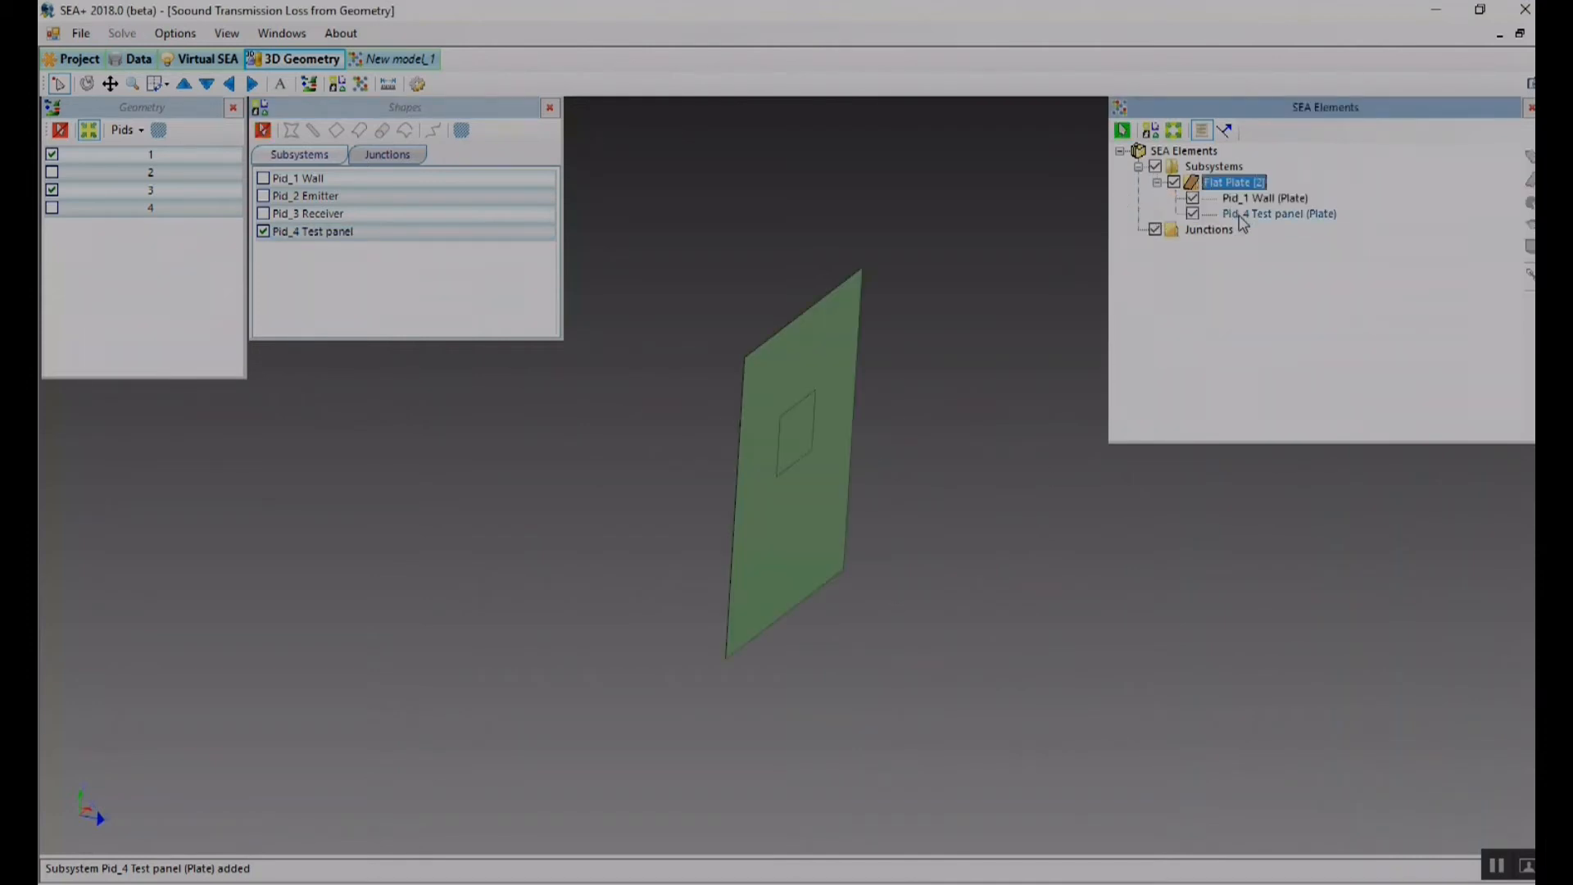
click(1239, 215)
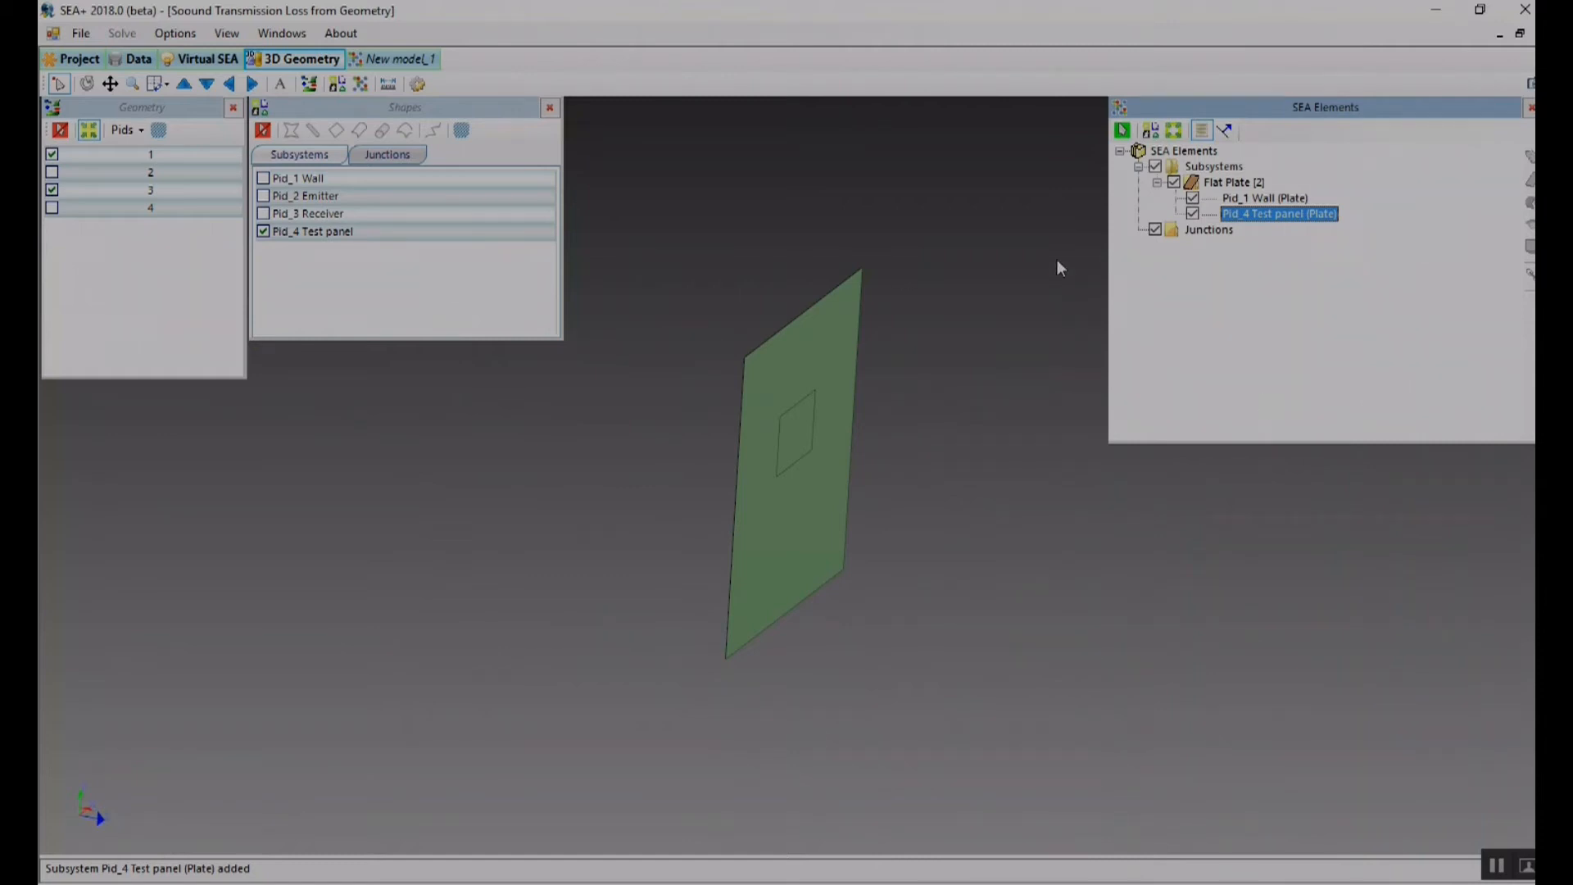
click(375, 259)
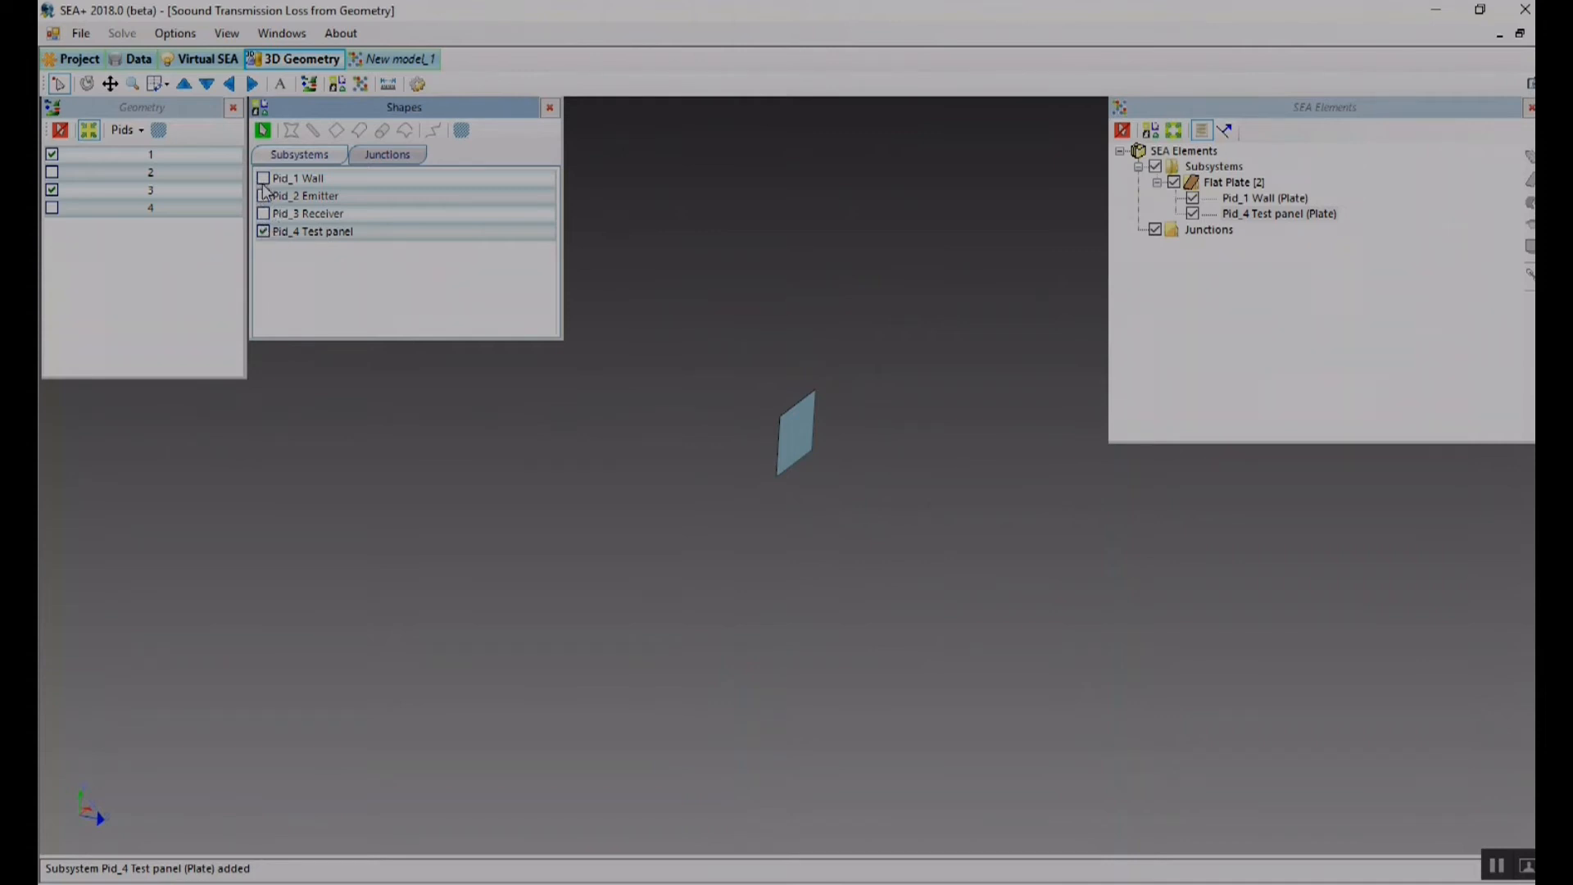
- Display the Pid_2 Emitter shape together with the Pid_1 Wall and Pid_4 Test panel shapes, leaving the receiver hidden
click(263, 212)
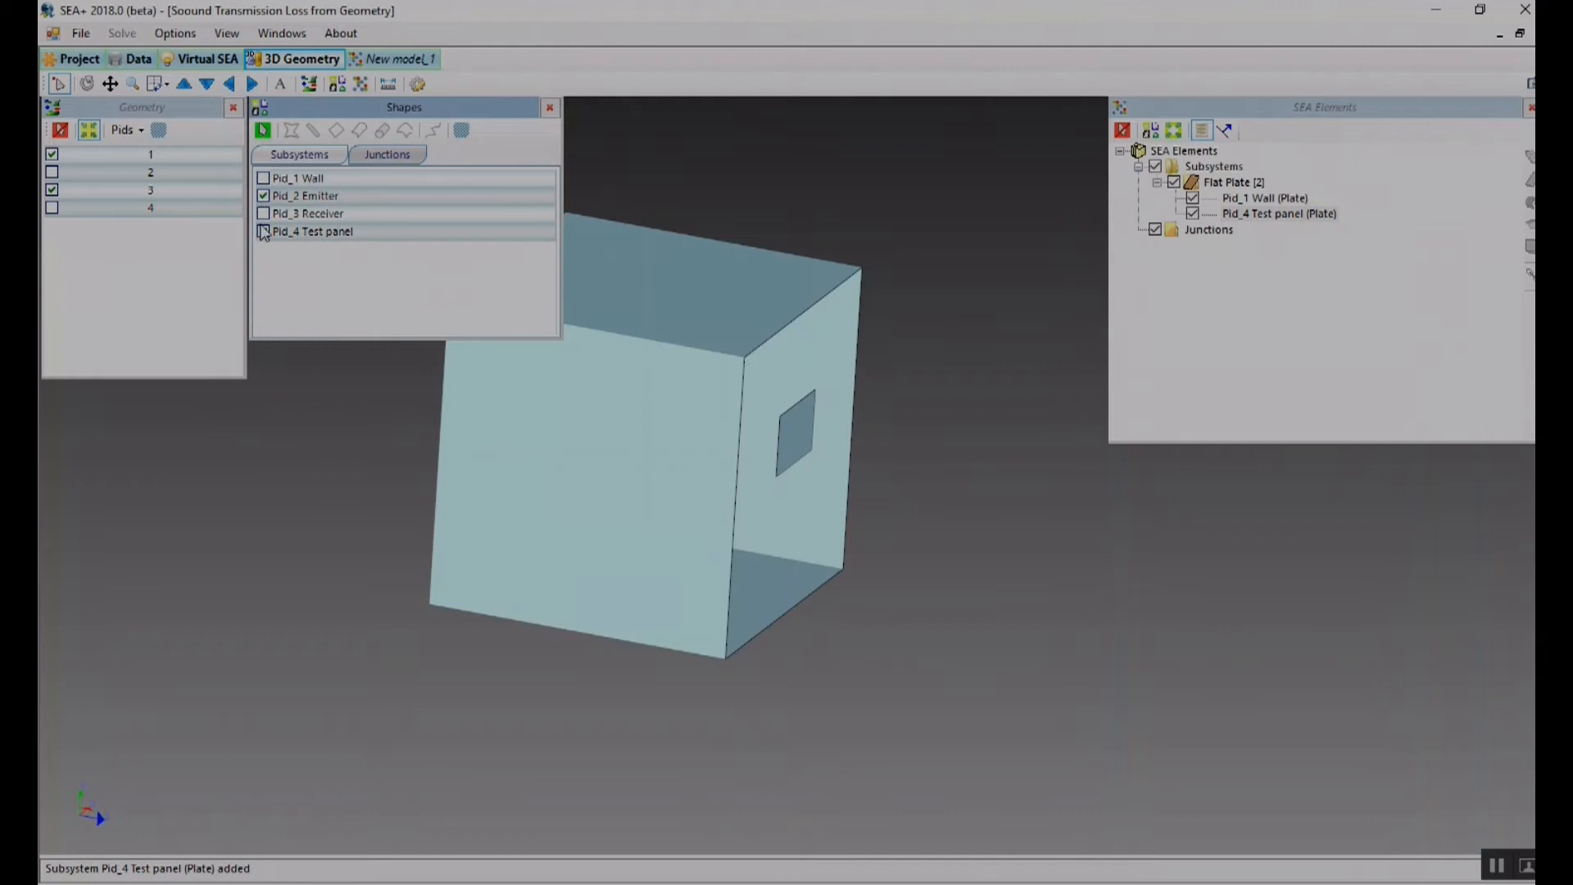
click(263, 179)
middle_drag(544, 424, 667, 463)
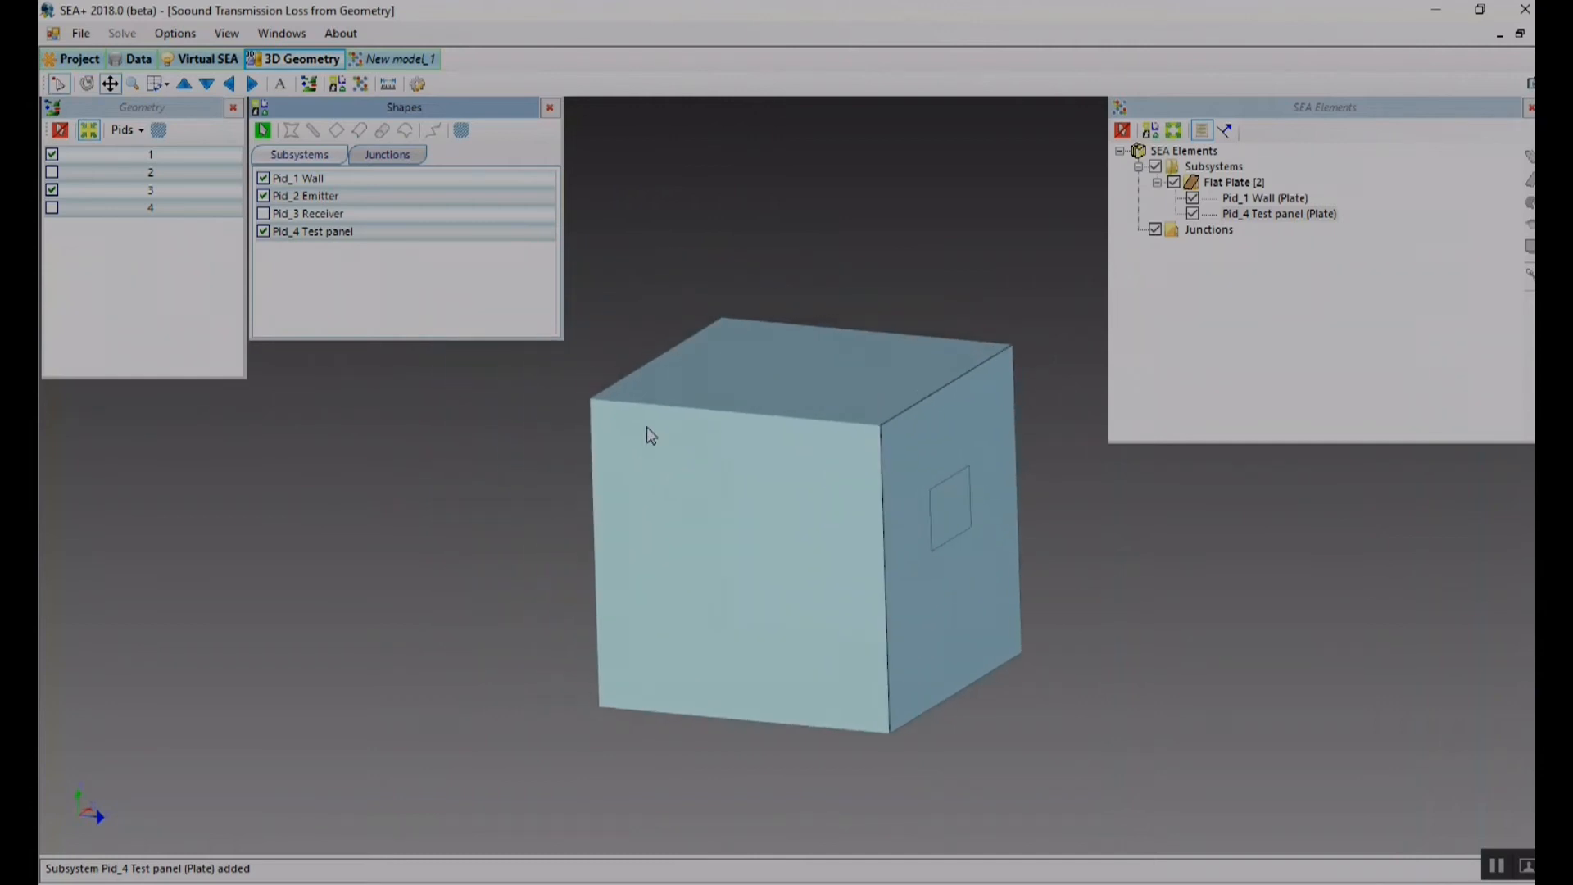
- Create an acoustic cavity subsystem from the wall, emitter and test panel shapes and name it Pid_2 Emitter (Acoustic Cav.)
drag(593, 271, 1037, 725)
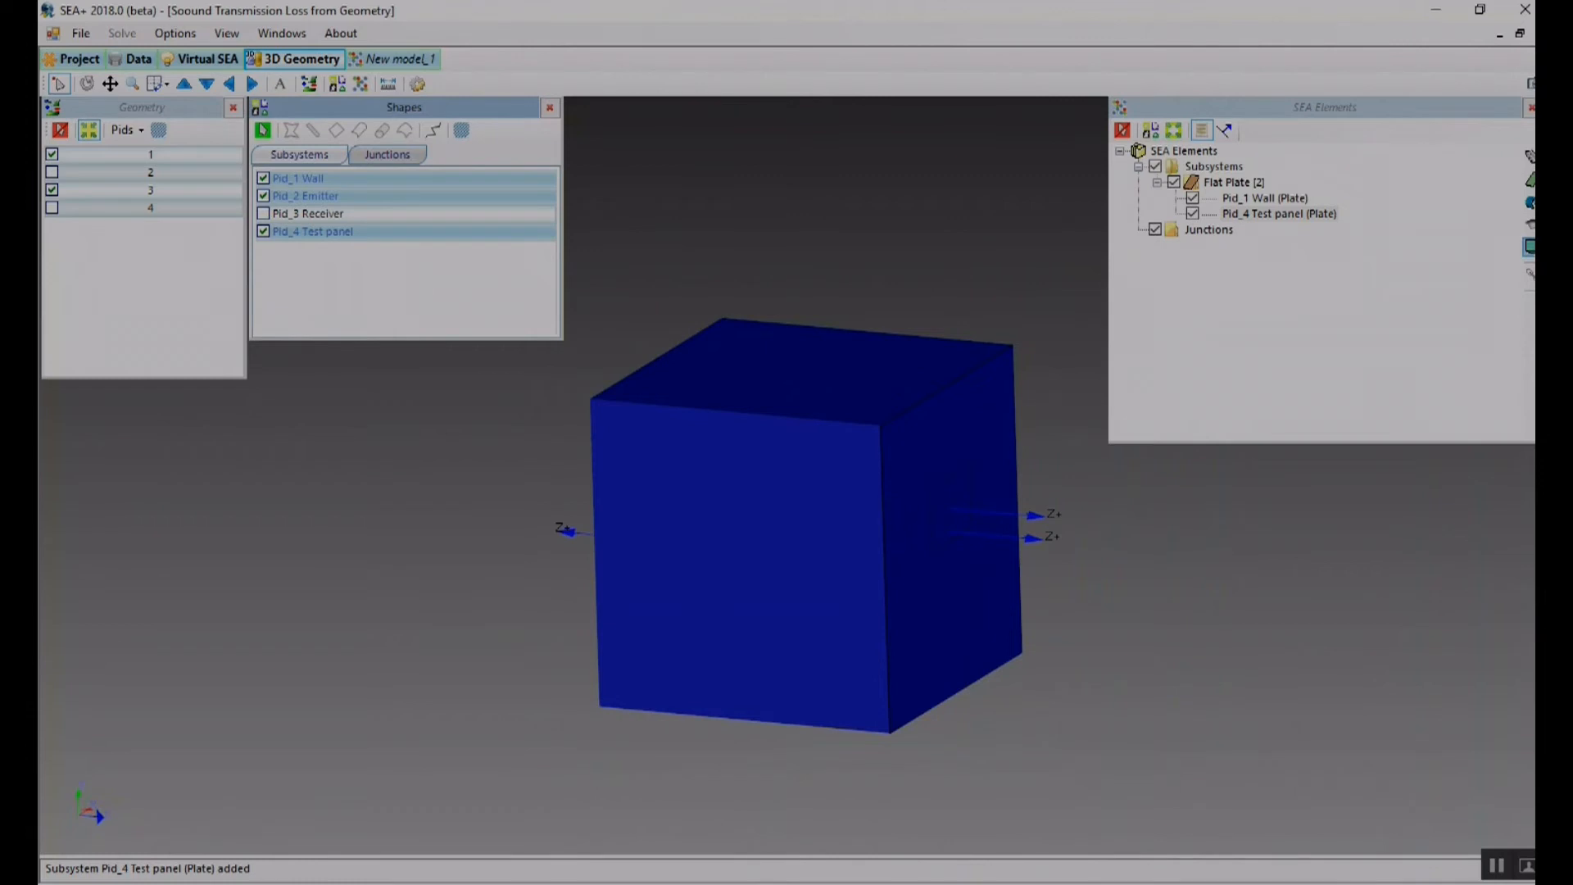
click(1528, 245)
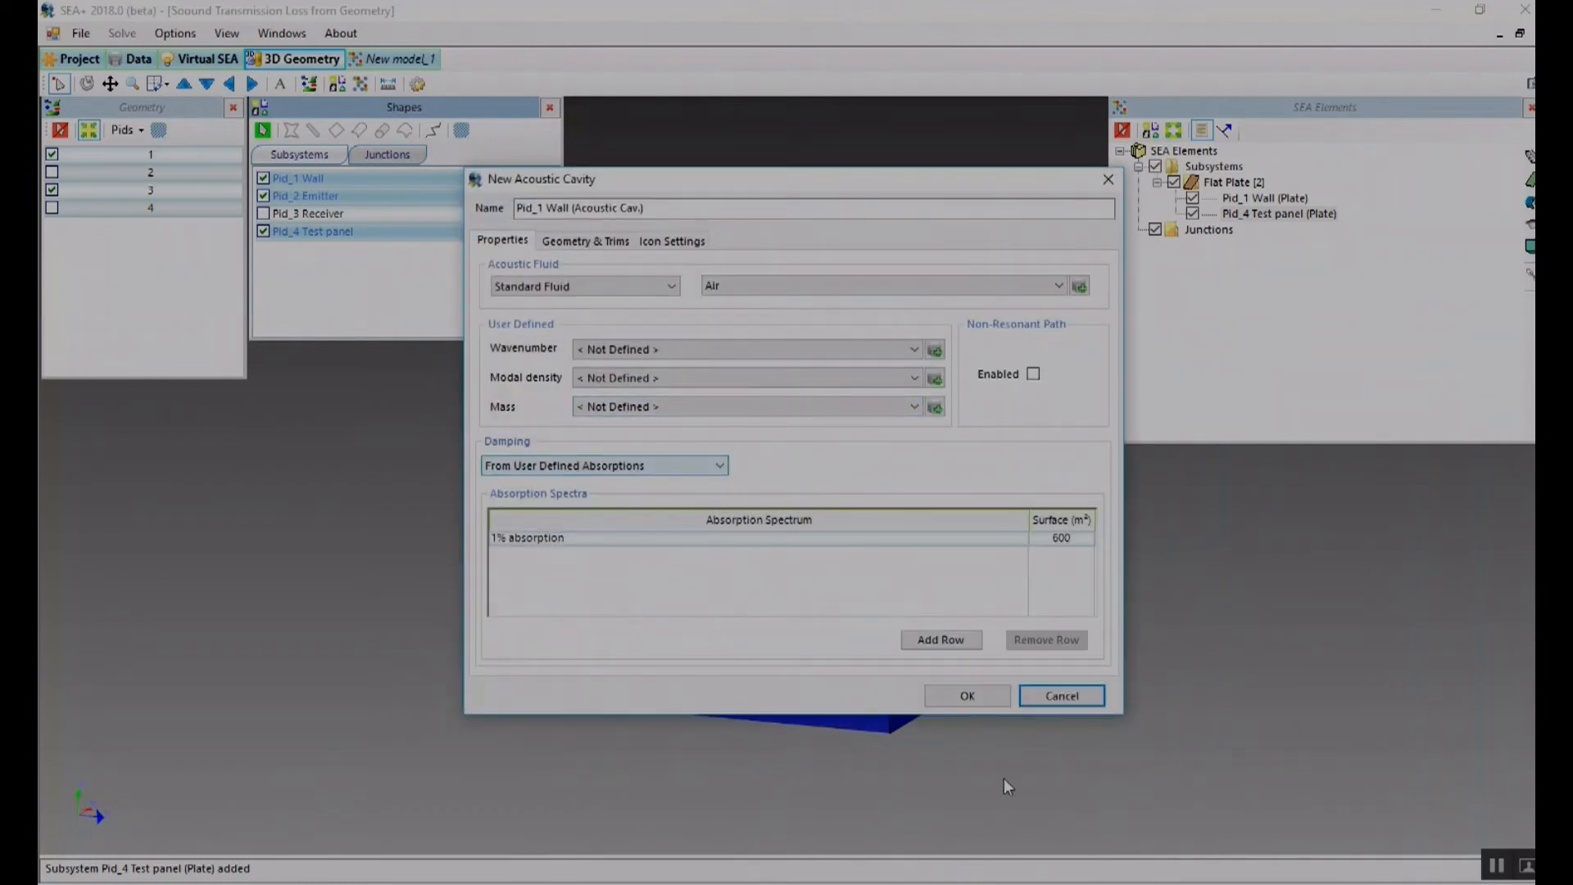
click(955, 703)
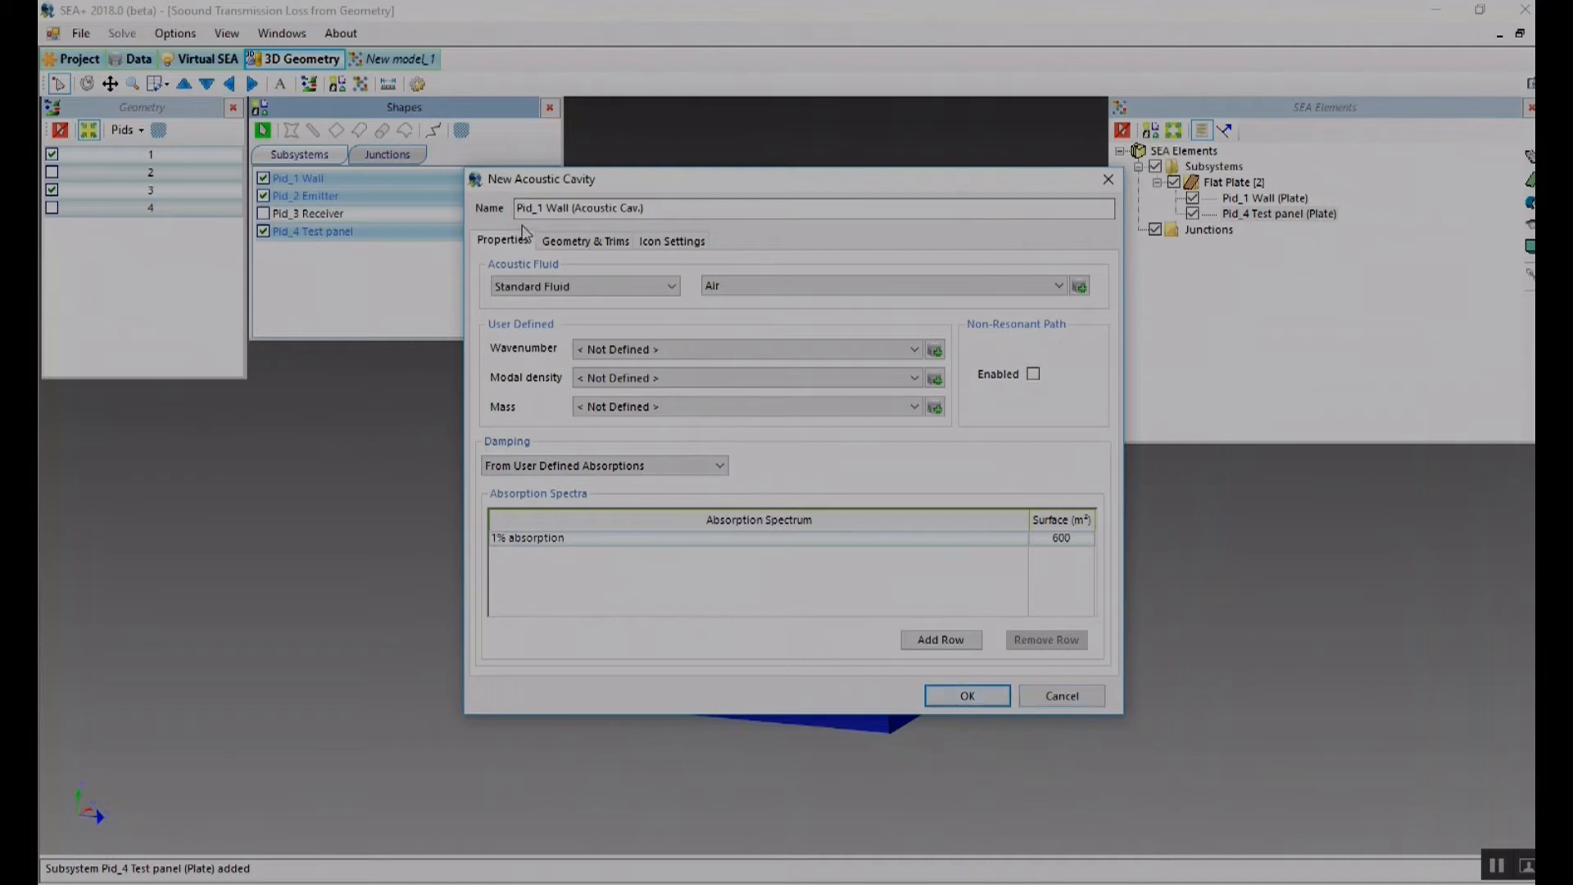
double_click(556, 209)
drag(552, 208, 538, 207)
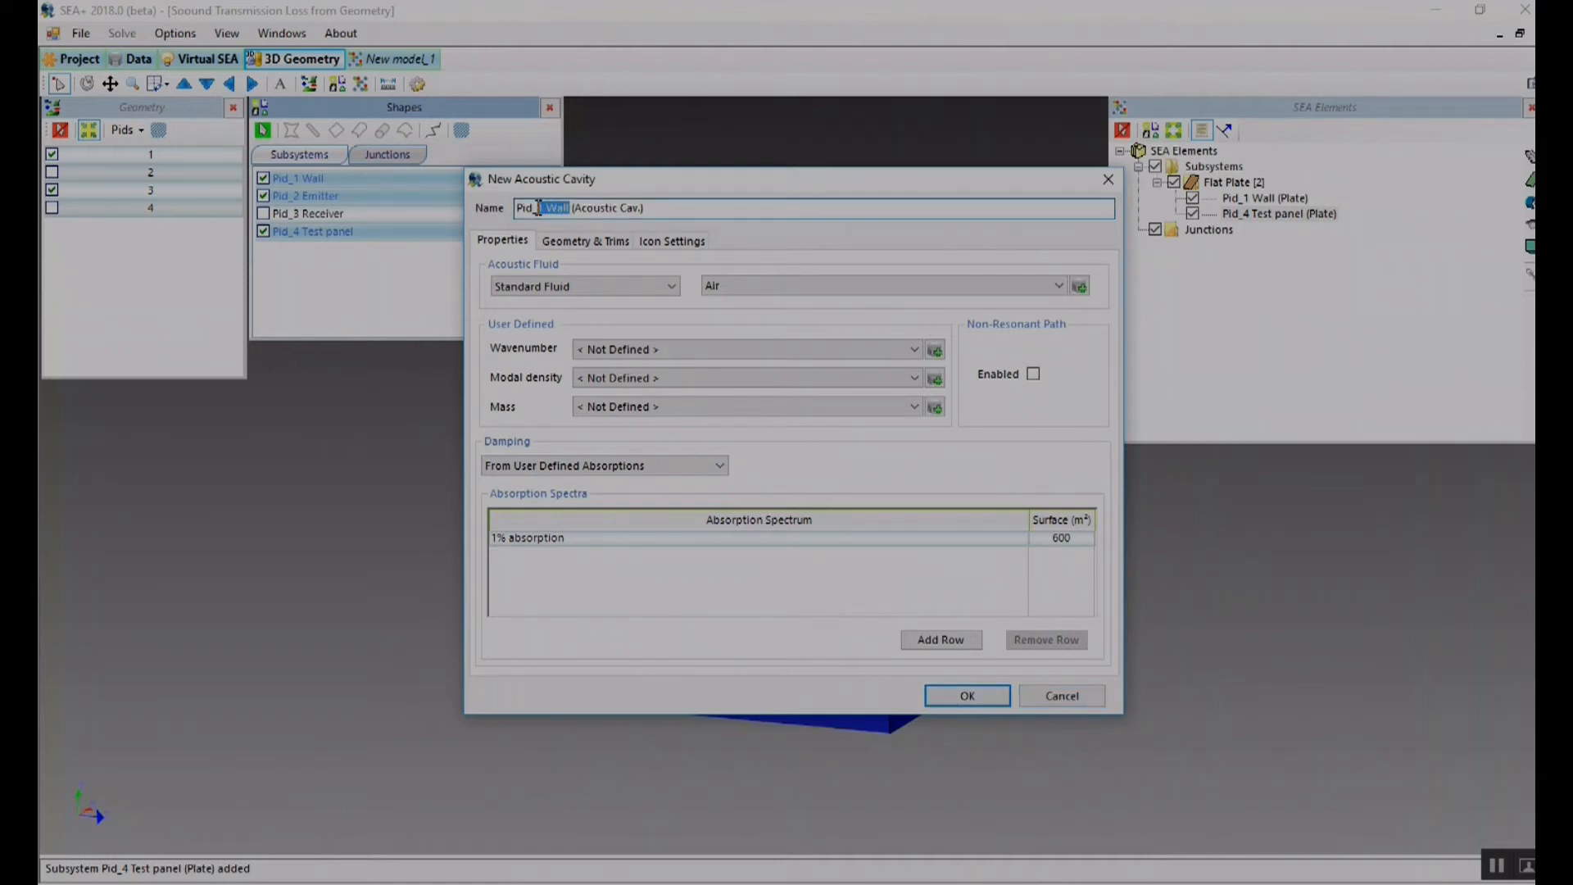
text(2)
text( Emi)
text(tter)
click(977, 695)
- Hide the Pid_2 Emitter shape, display Pid_3 Receiver instead, and select the wall, receiver and test panel shapes together
click(86, 83)
drag(448, 361, 632, 377)
middle_drag(631, 370, 578, 344)
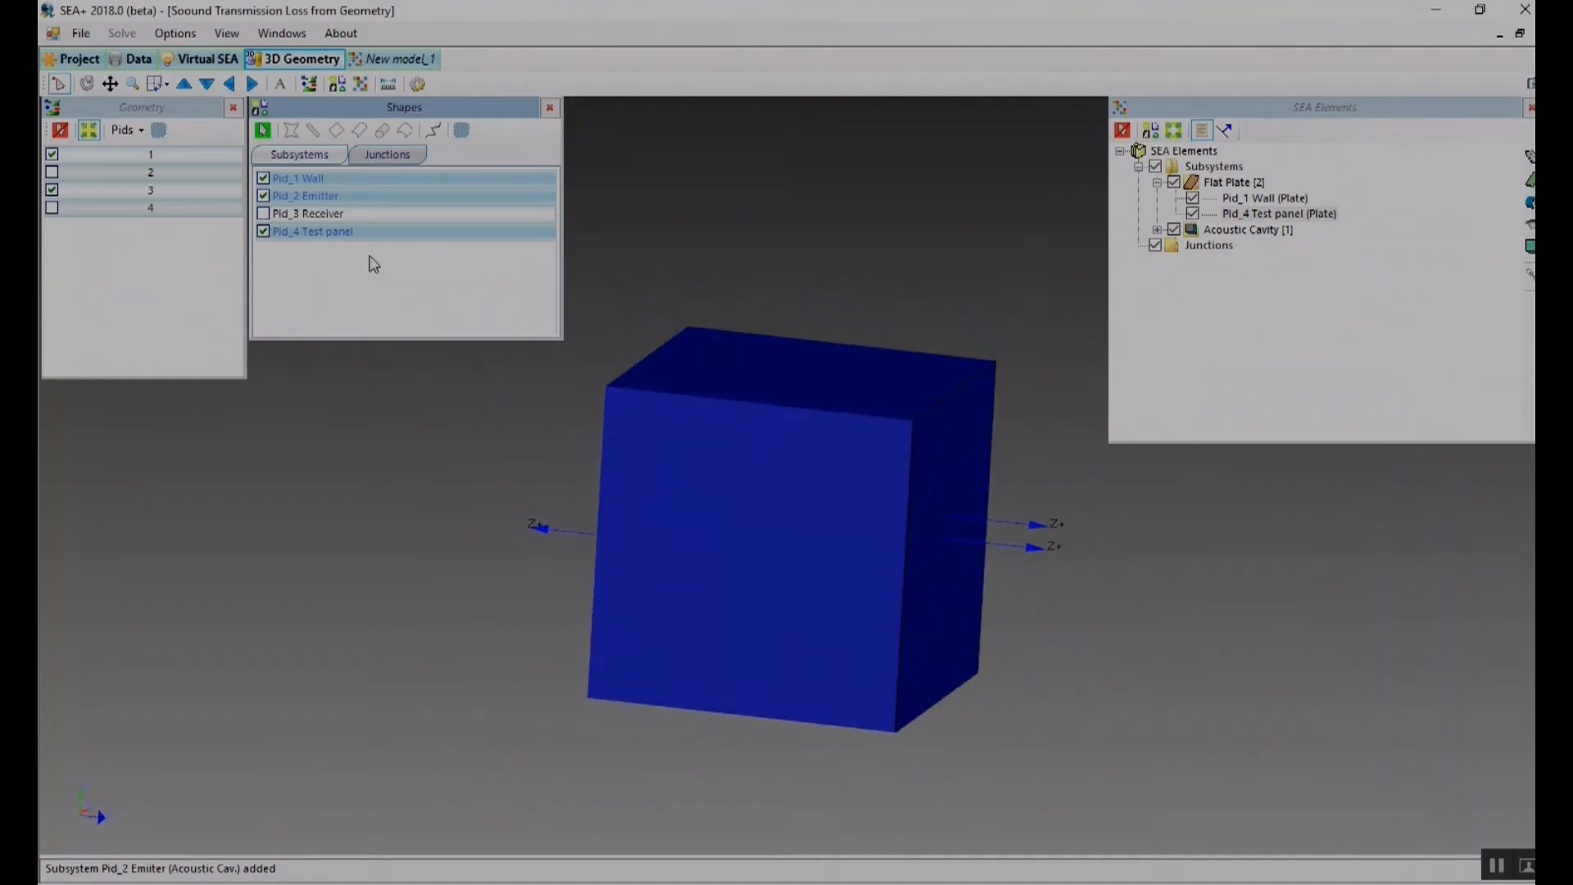
click(263, 196)
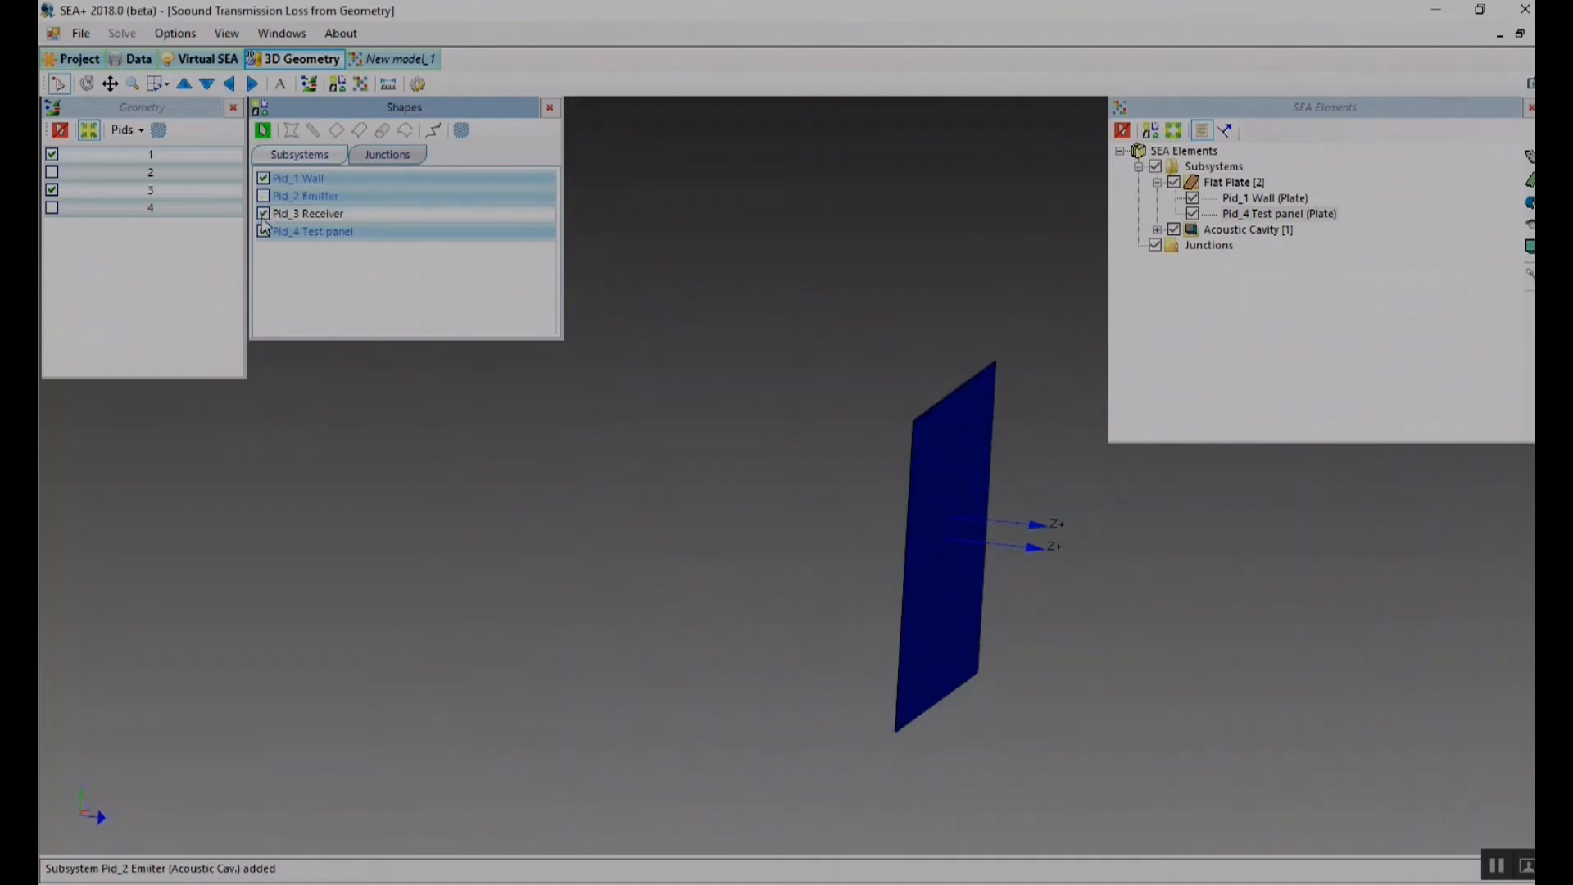
click(263, 213)
middle_drag(434, 386, 957, 394)
click(401, 406)
drag(627, 310, 1331, 840)
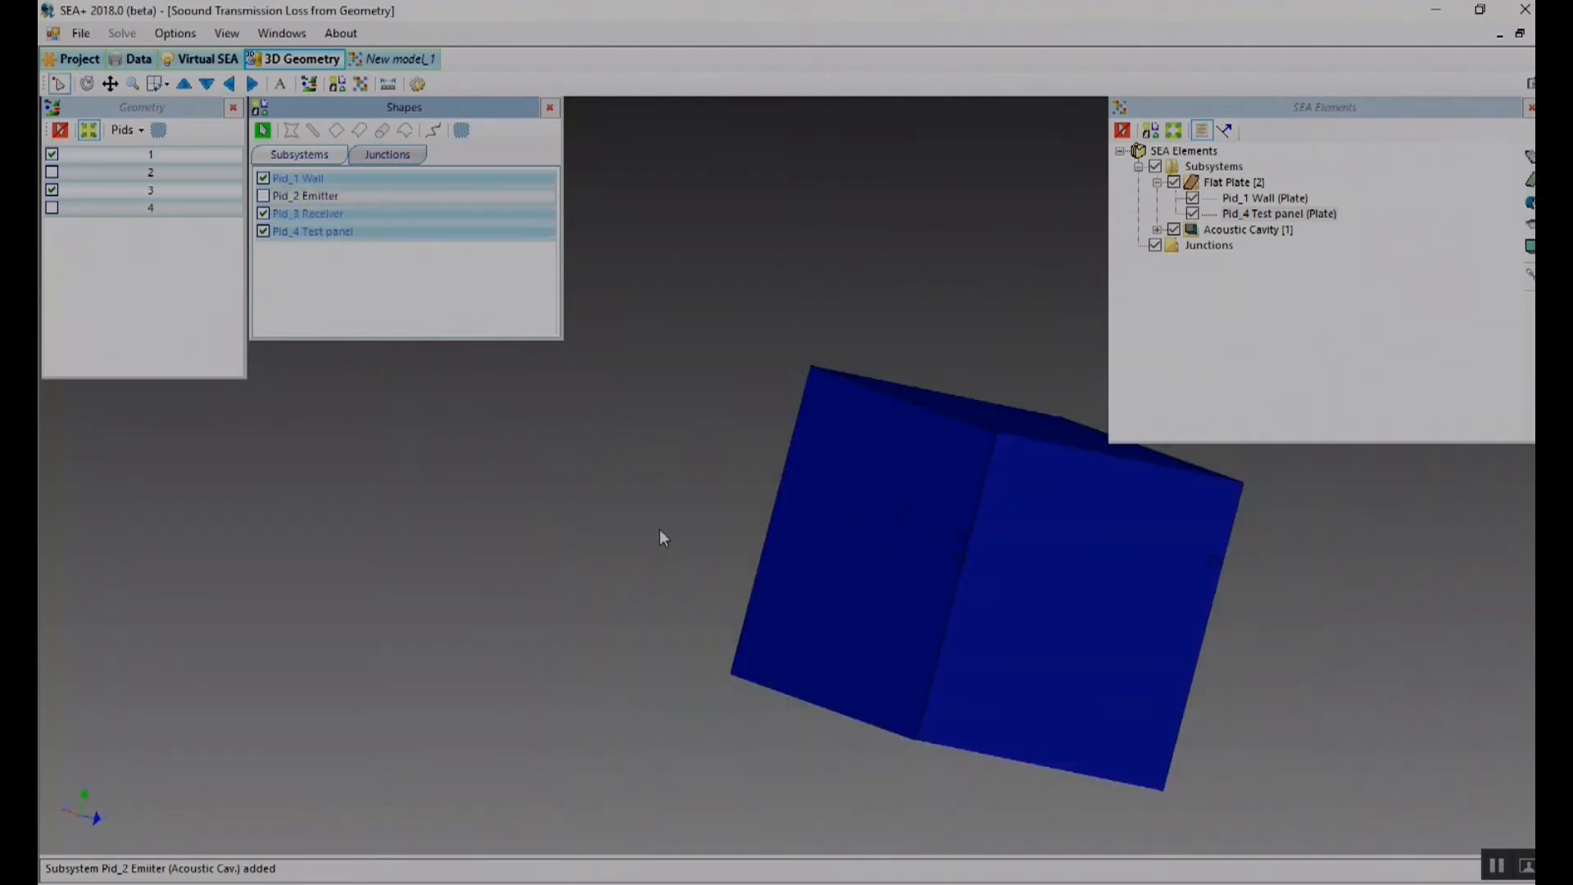
middle_drag(825, 521, 739, 539)
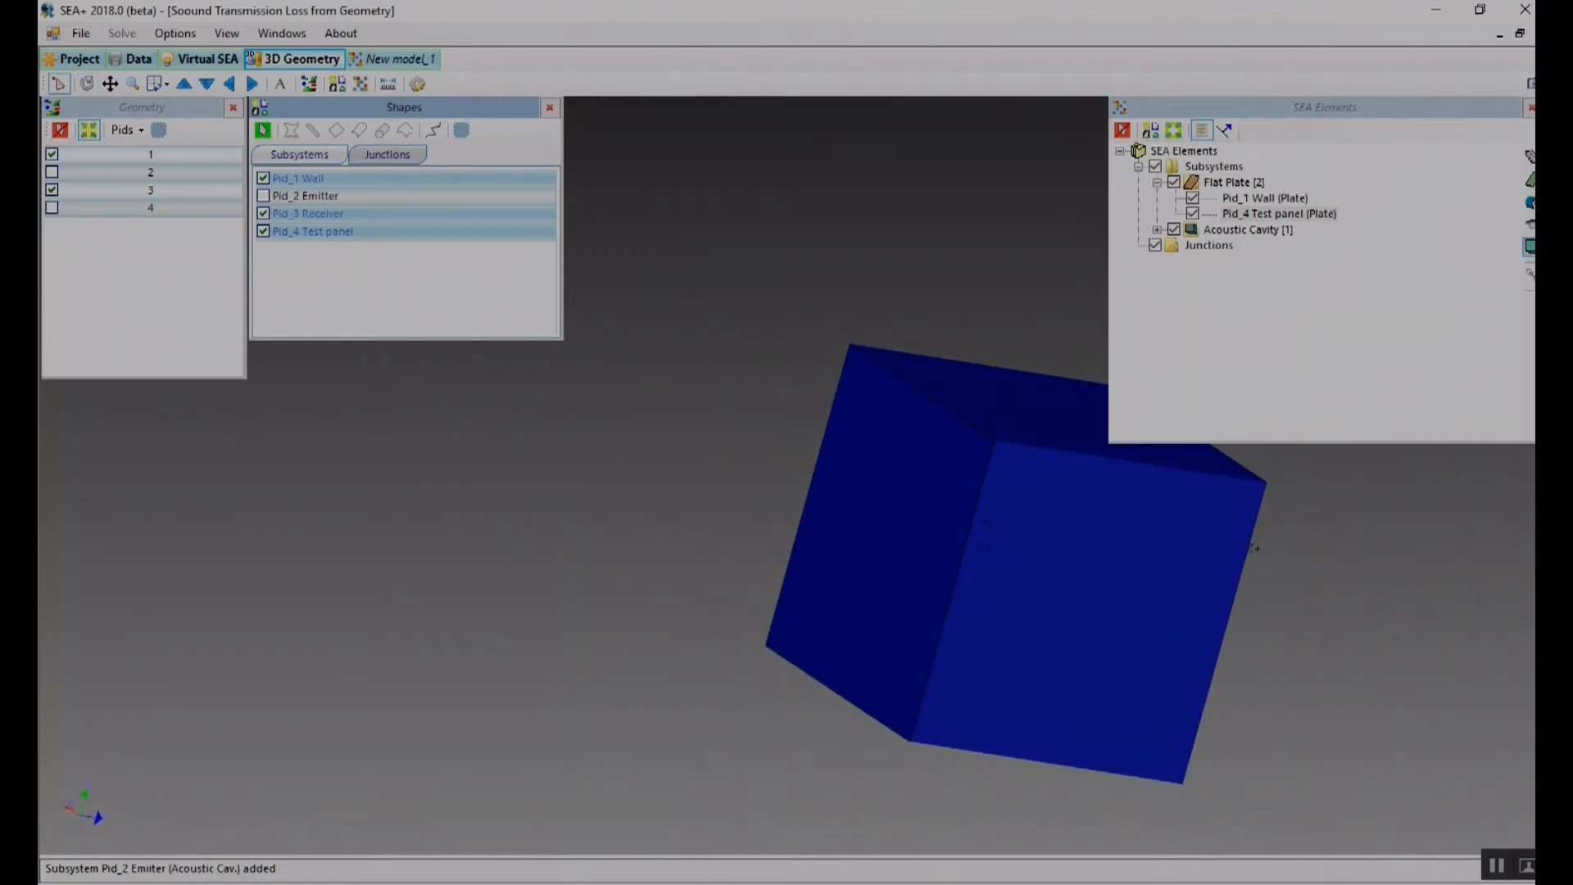
- Start a new acoustic cavity from the selected shapes and name it Pid_3 Receiver (Acoustic Cav.)
click(1529, 245)
click(541, 210)
text(ReceiverReceiver (Acoustic Cav.)
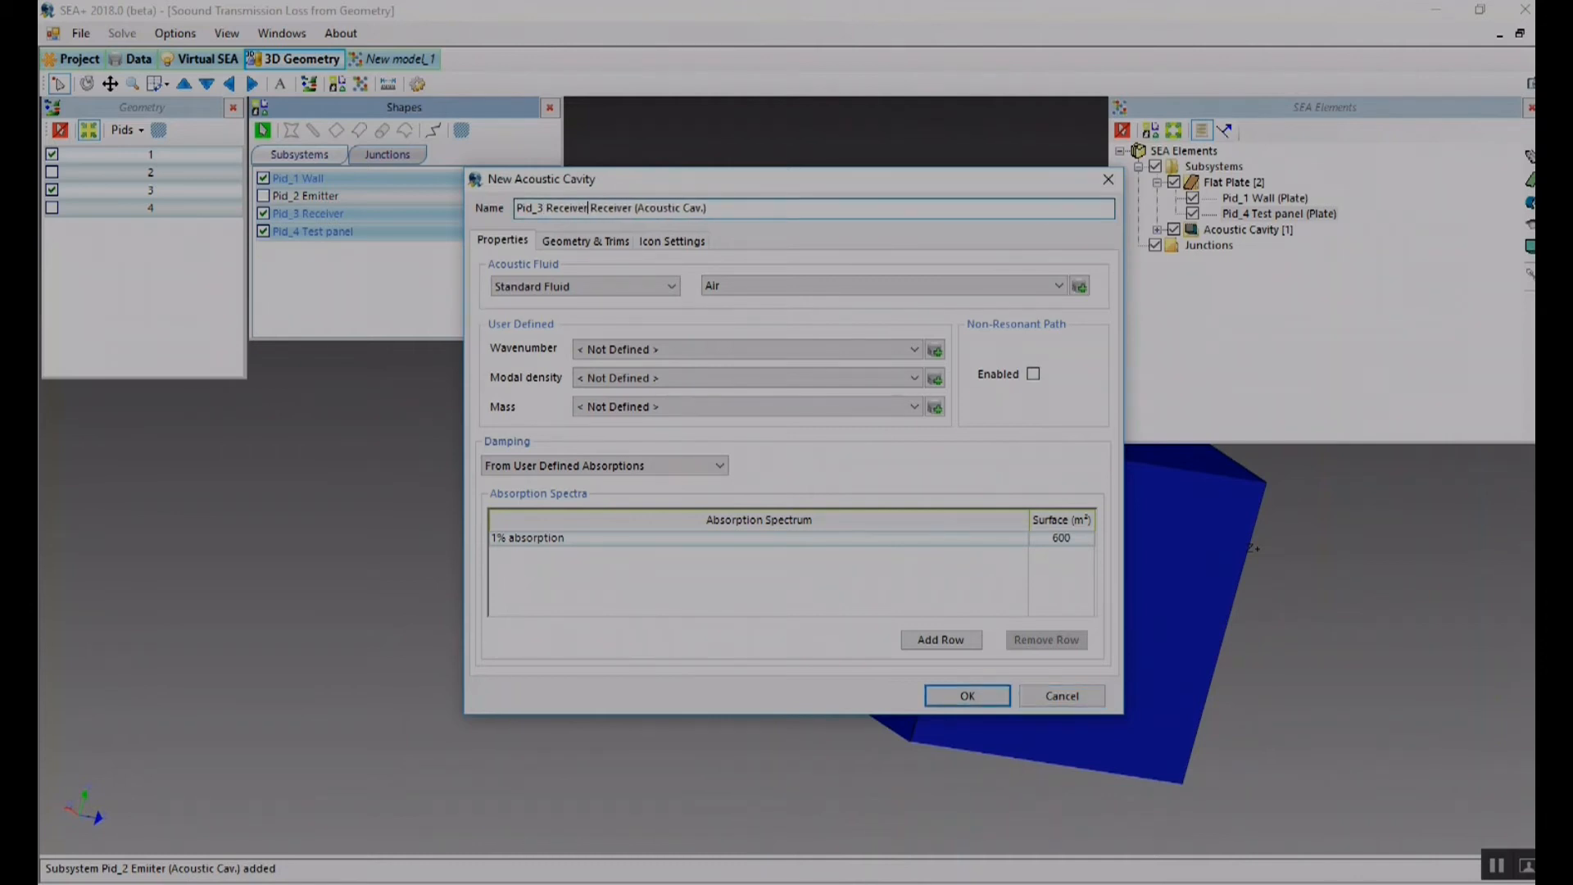
key(BackSpace)
key(BackSpace)
key(BackSpace)
key(BackSpace)
key(BackSpace)
key(BackSpace)
key(BackSpace)
key(BackSpace)
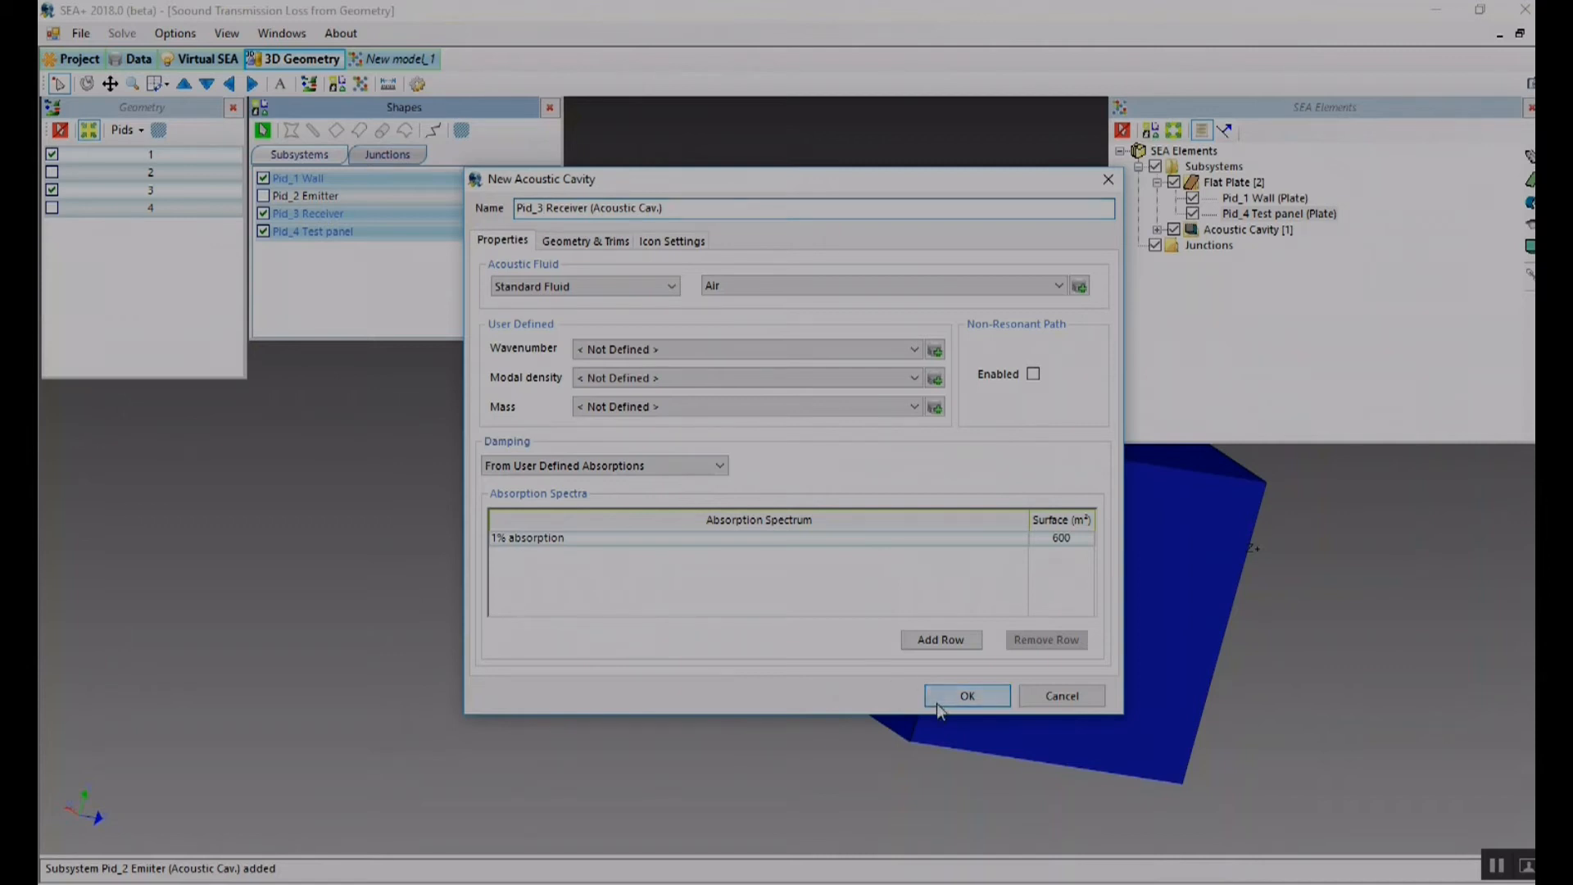
- Base the receiver cavity's damping on trim (acoustic treatments) with 1% absorption as background absorption, and create the cavity
click(527, 467)
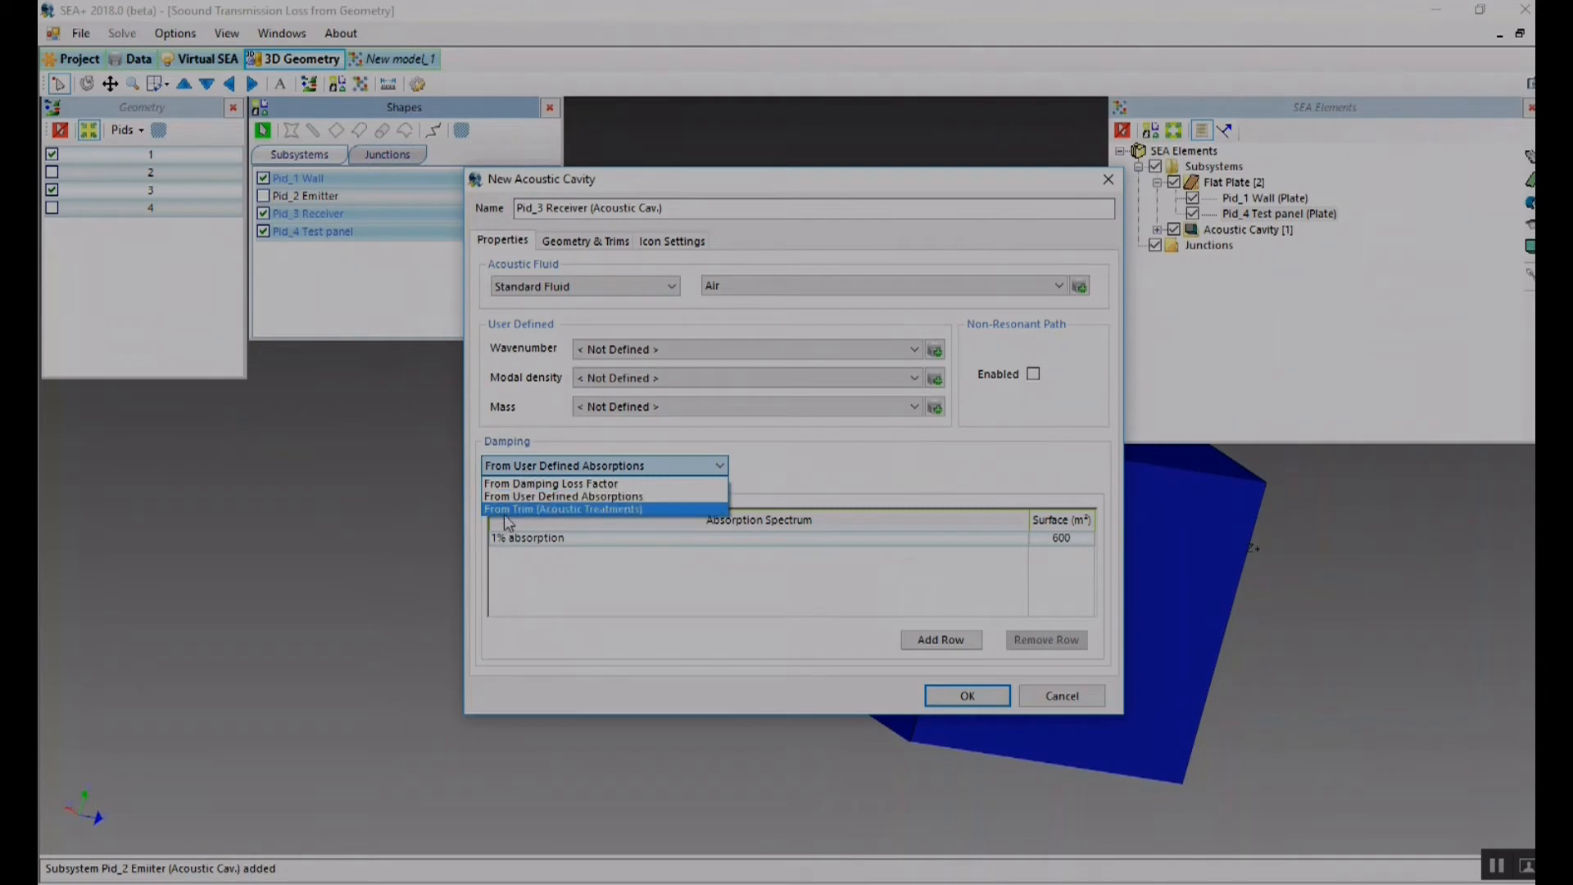
click(508, 510)
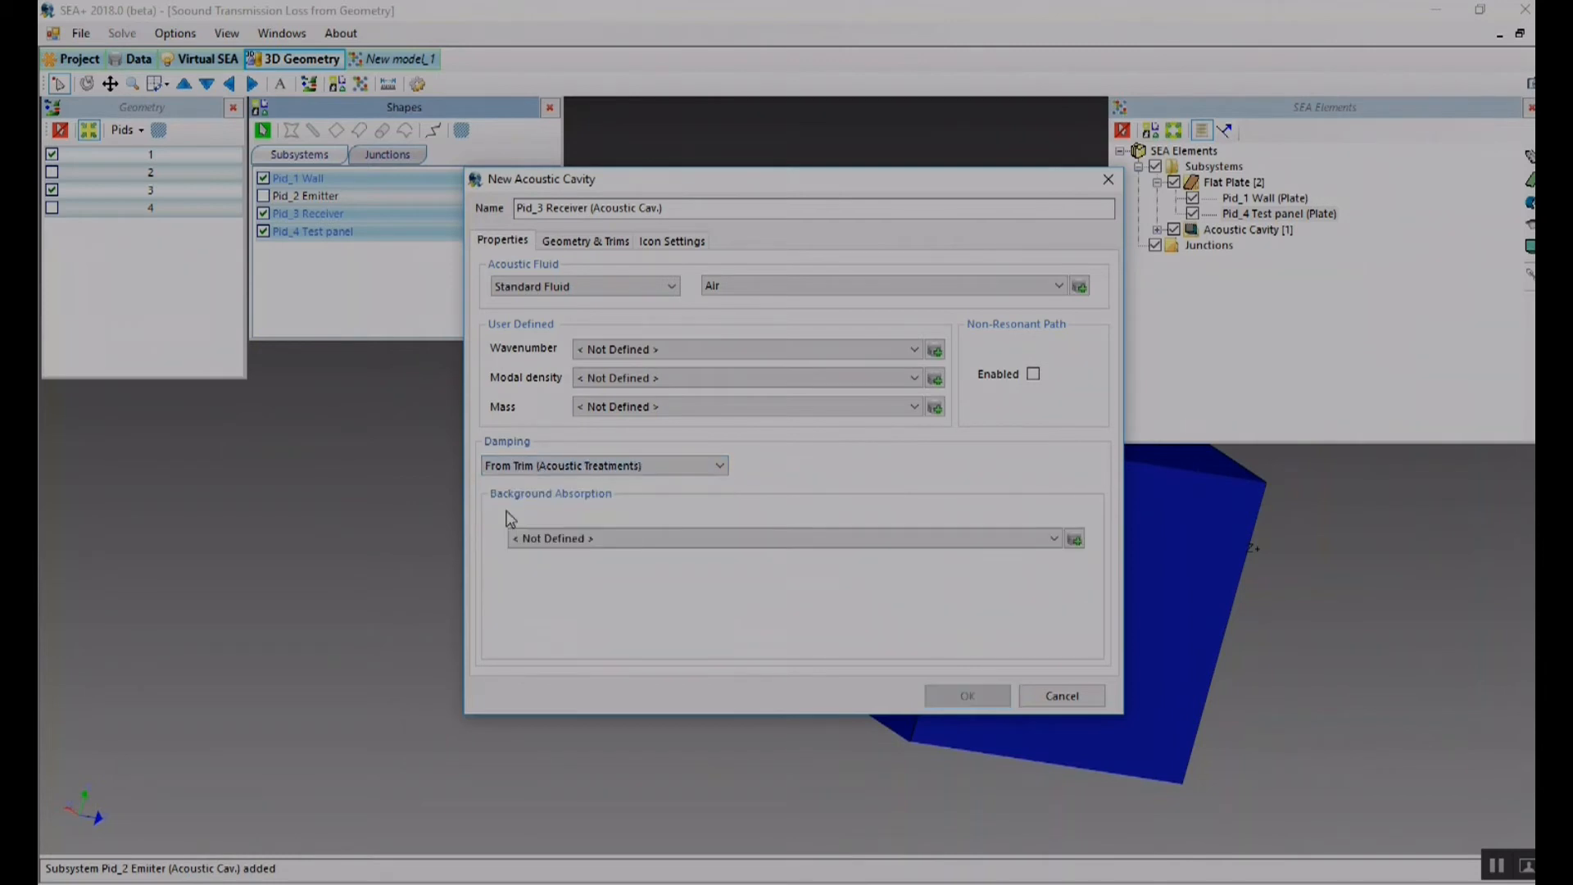
click(519, 538)
click(547, 568)
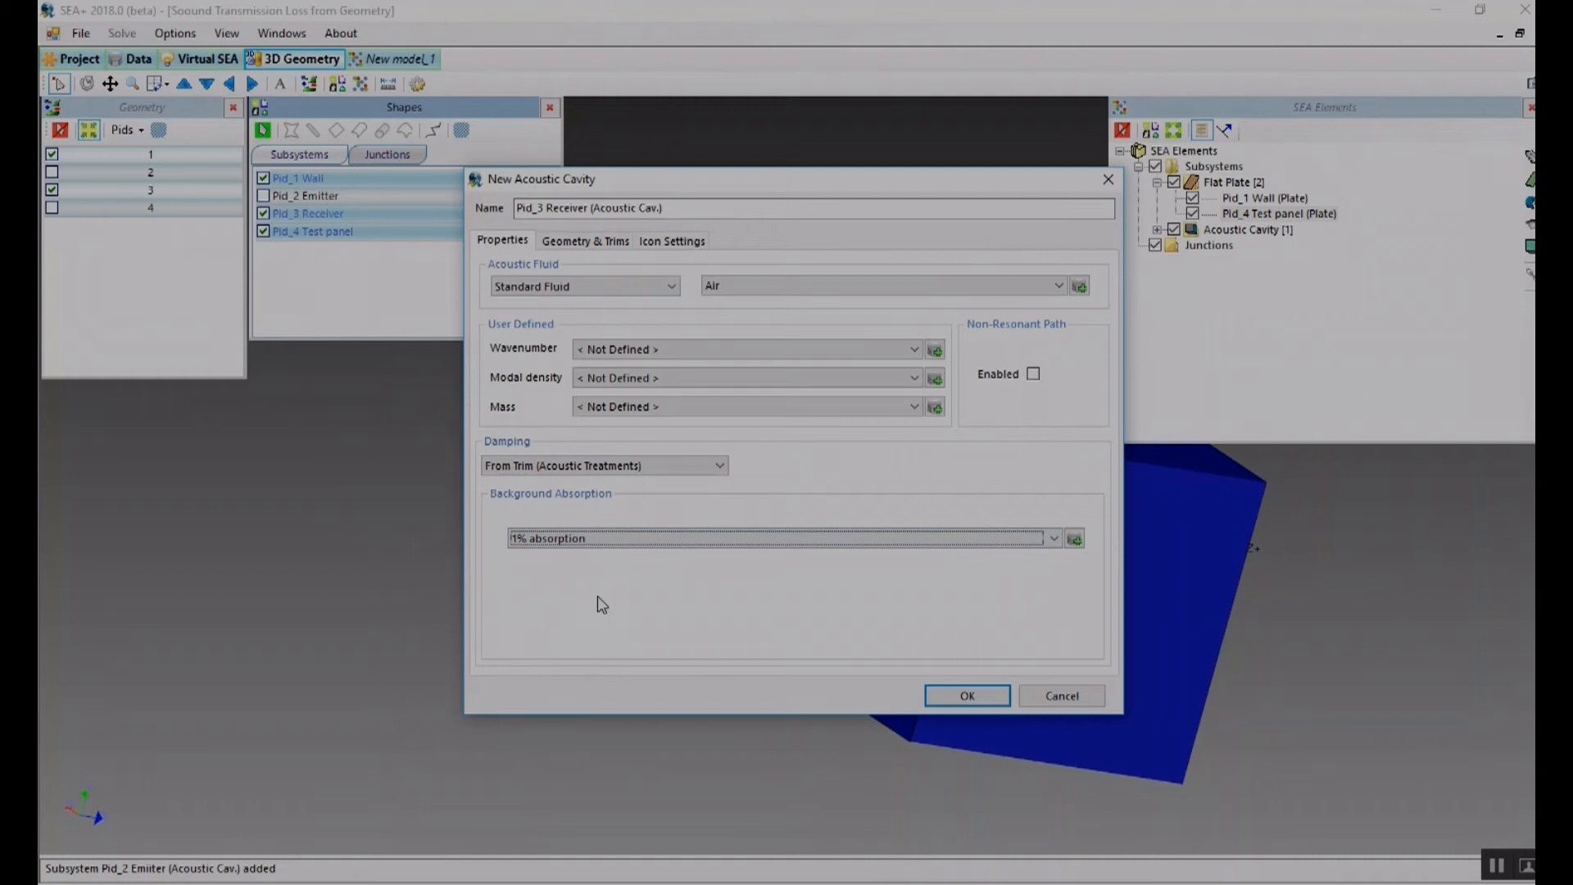
click(967, 696)
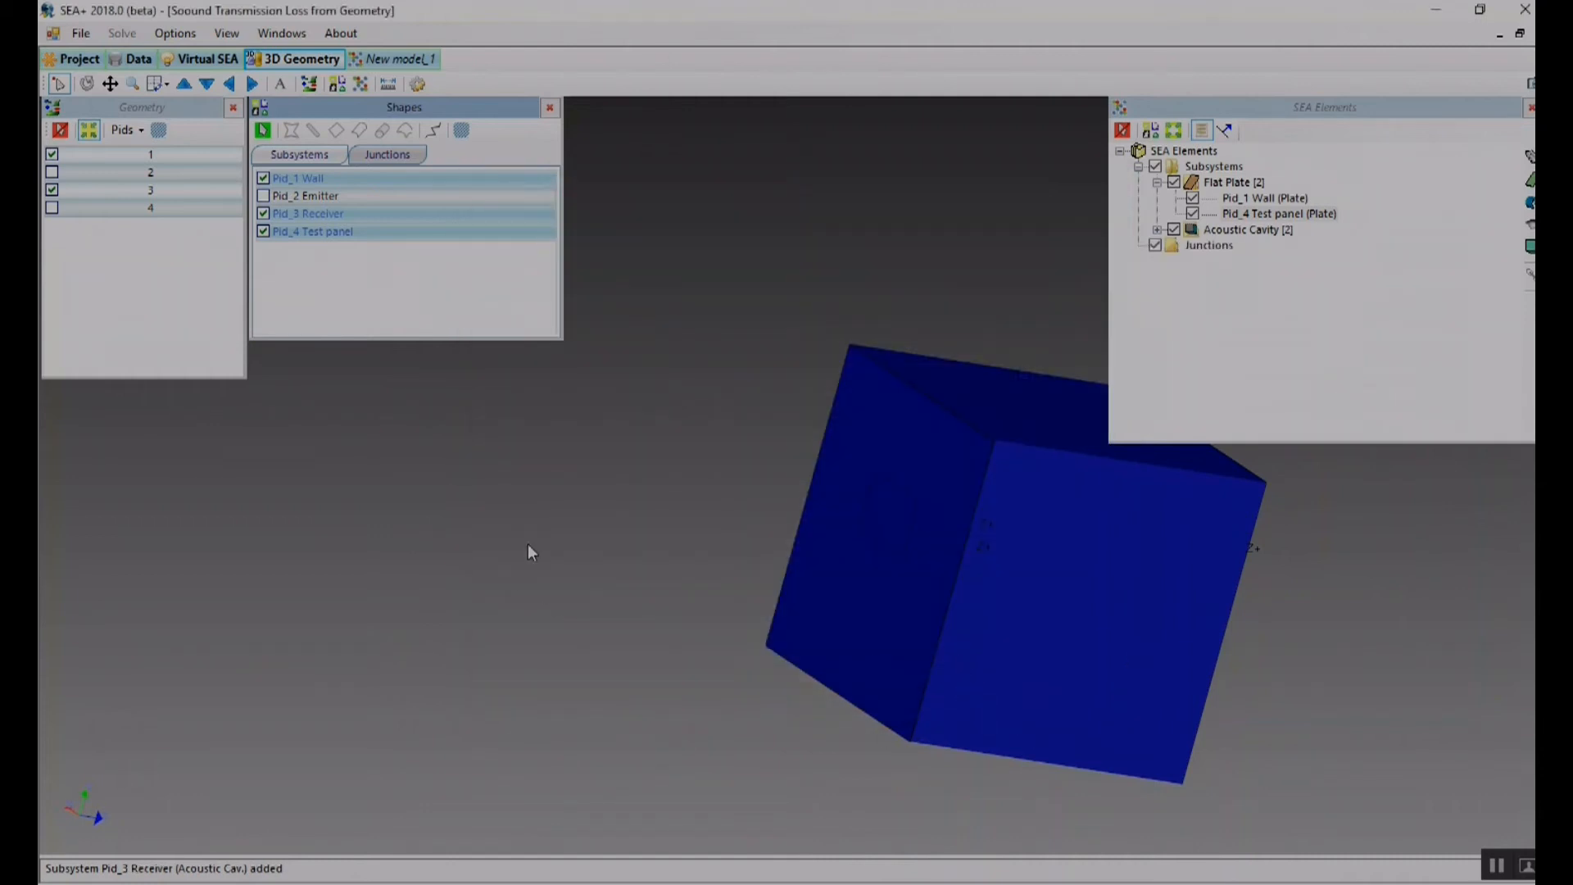
- Expand the acoustic cavity subsystems and inspect the emitter, receiver and wall elements in the 3D model
click(1157, 229)
click(1257, 247)
click(1254, 264)
click(1257, 198)
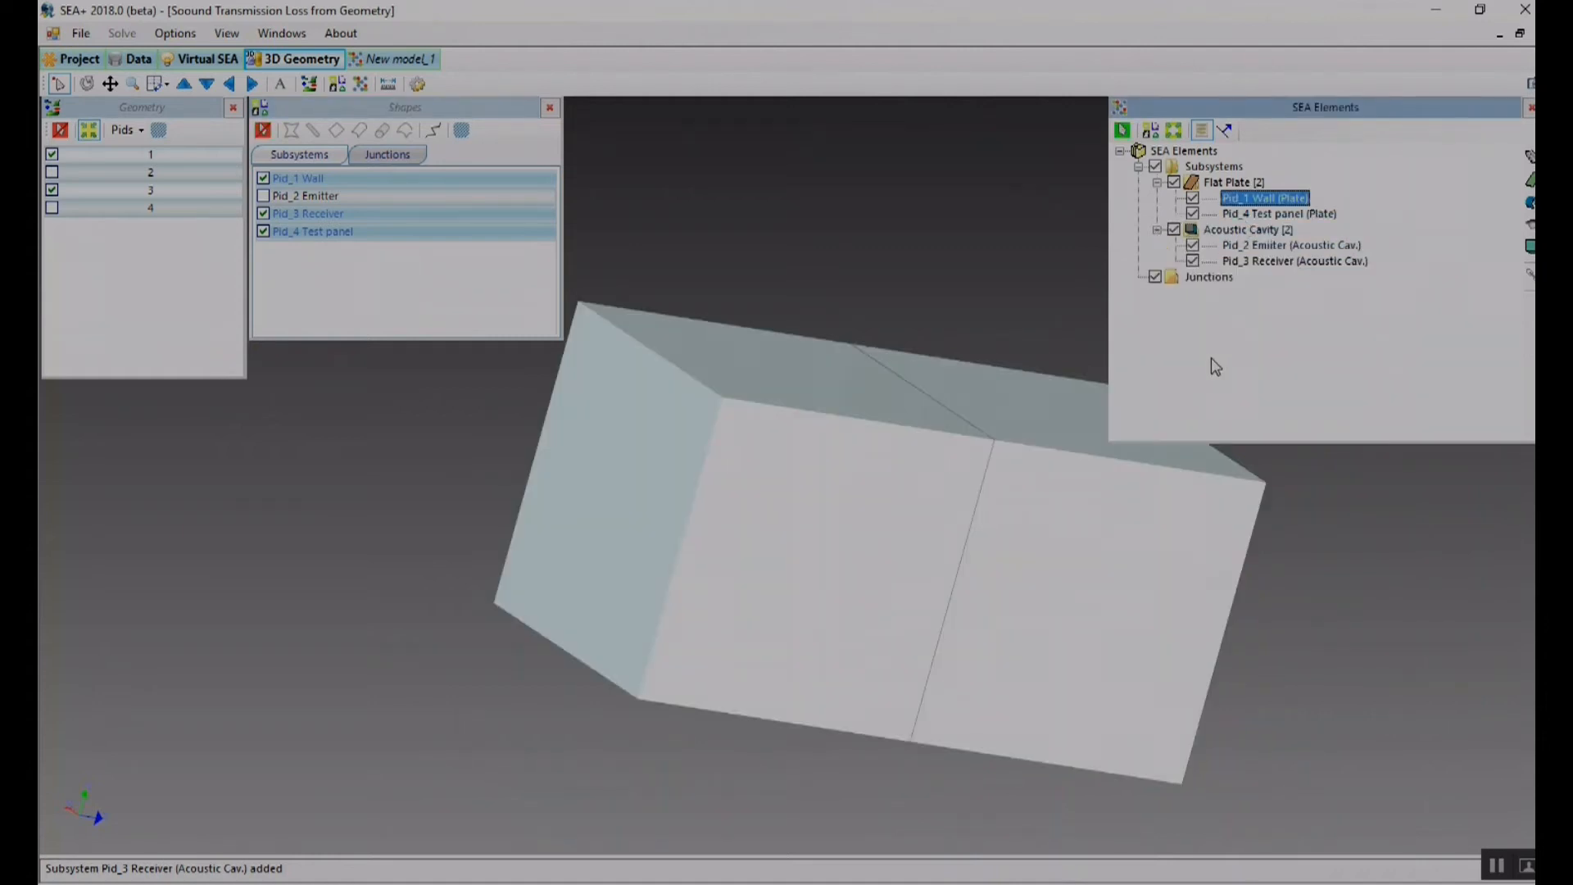
middle_drag(704, 566, 1123, 323)
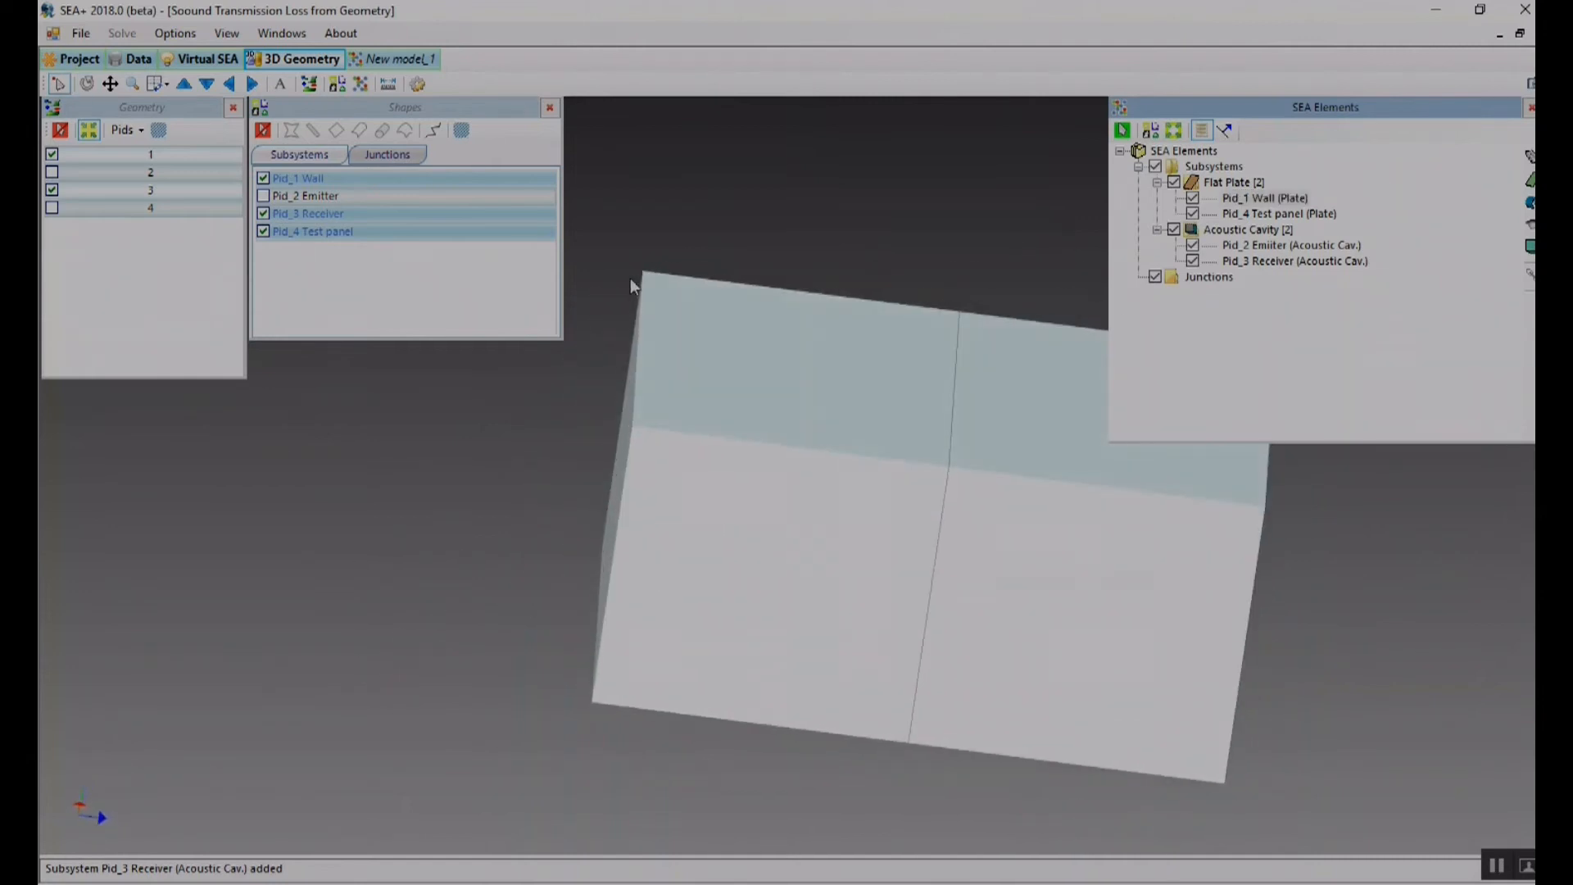
click(1345, 353)
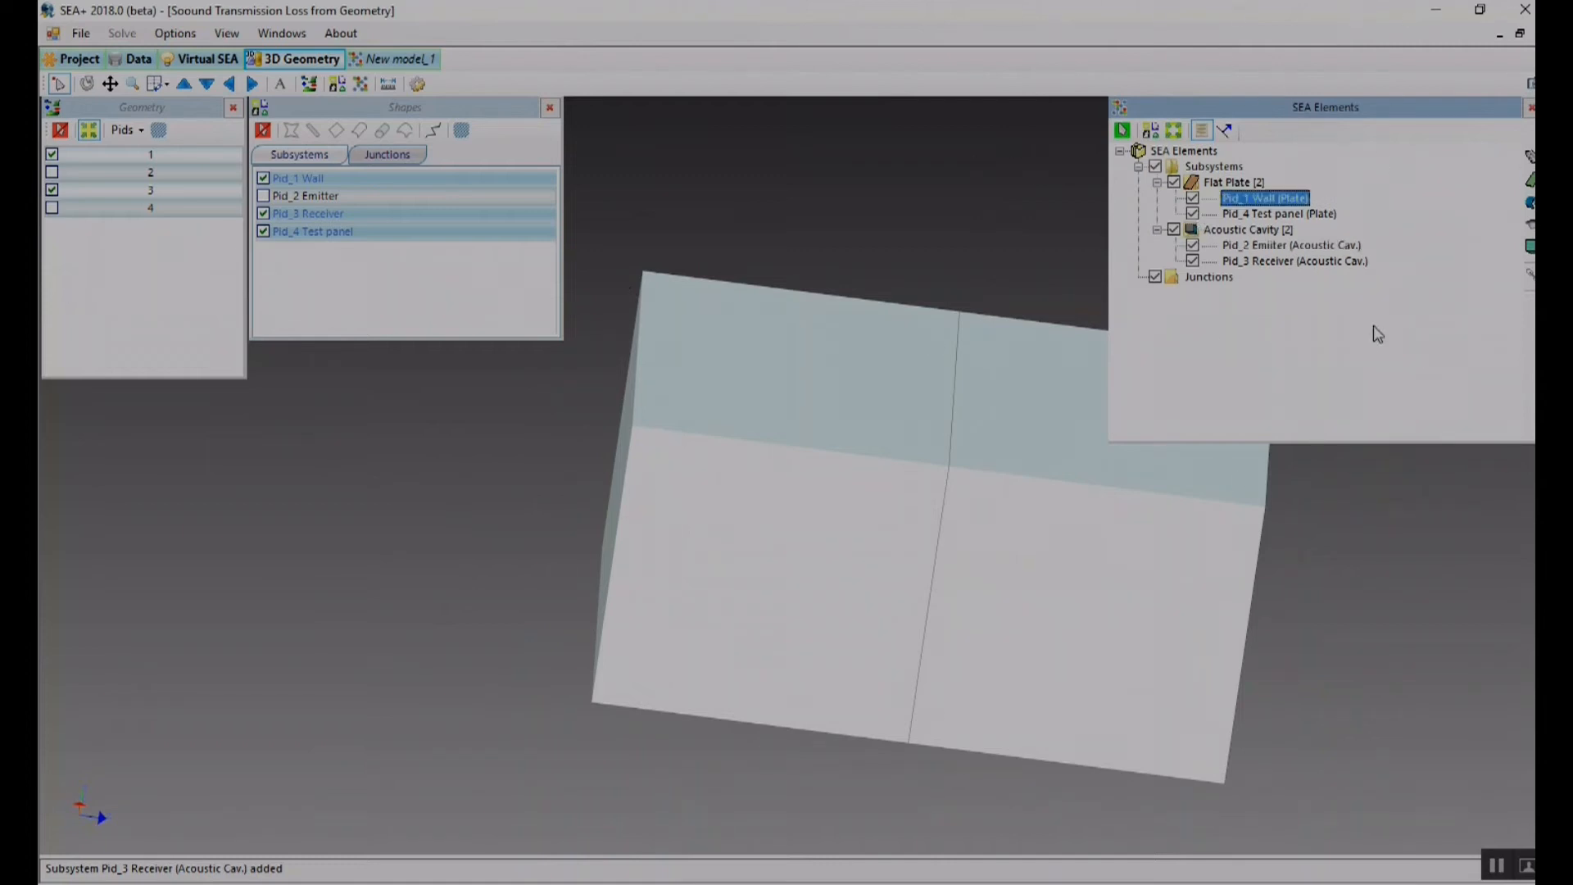
- Show the SEA elements in exploded view and inspect the wall and test panel plates between the two cavities
click(1174, 131)
middle_drag(799, 637, 940, 614)
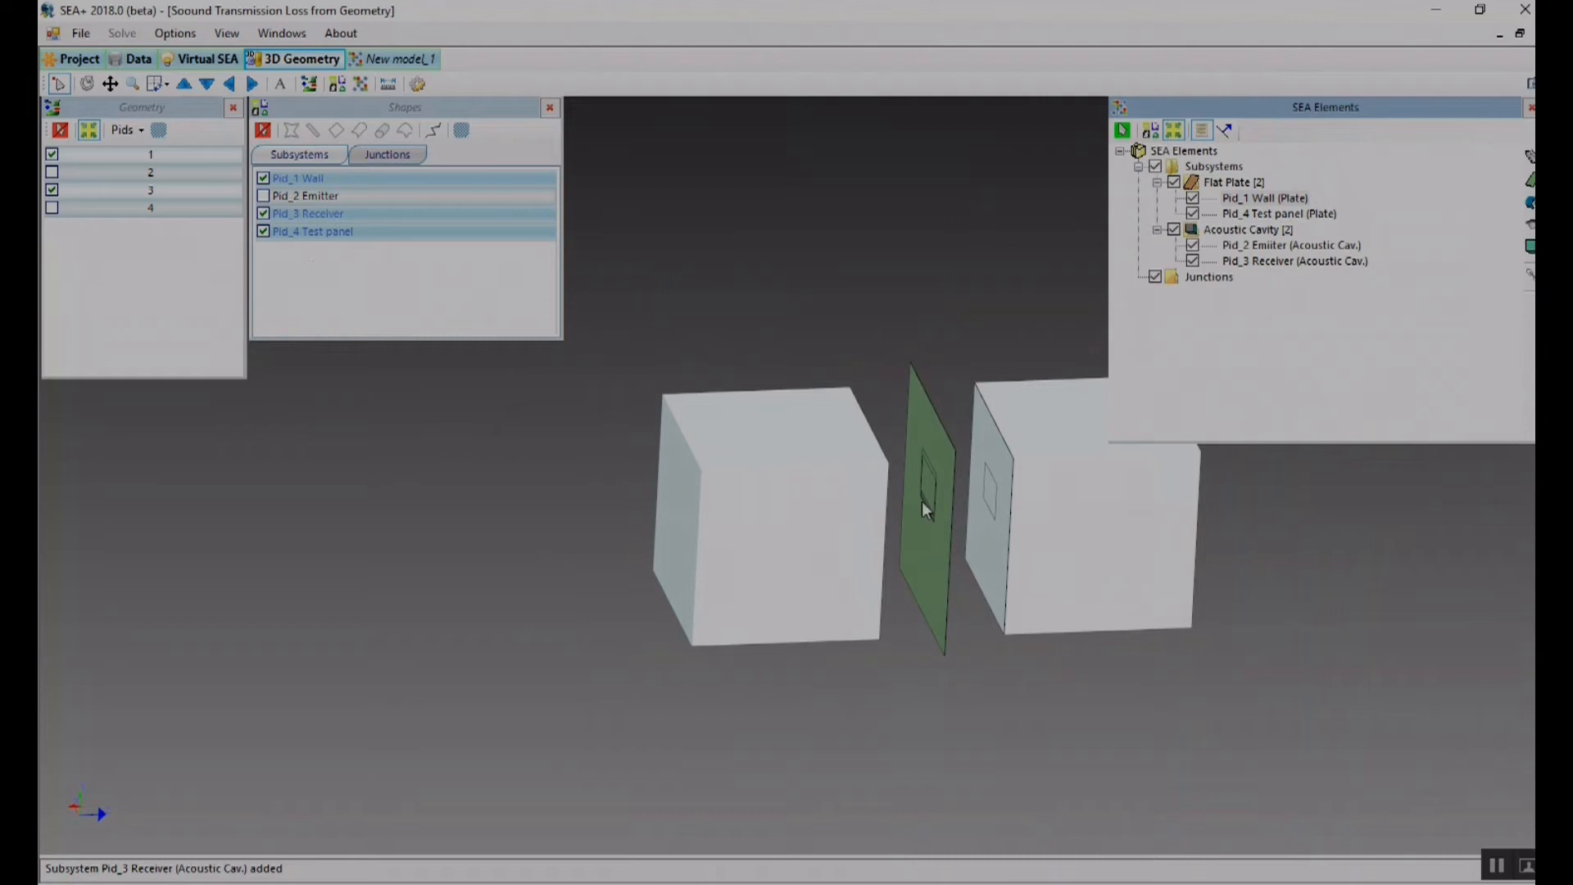
mouse_move(1045, 509)
middle_down()
mouse_move(1009, 546)
mouse_move(1029, 506)
middle_up()
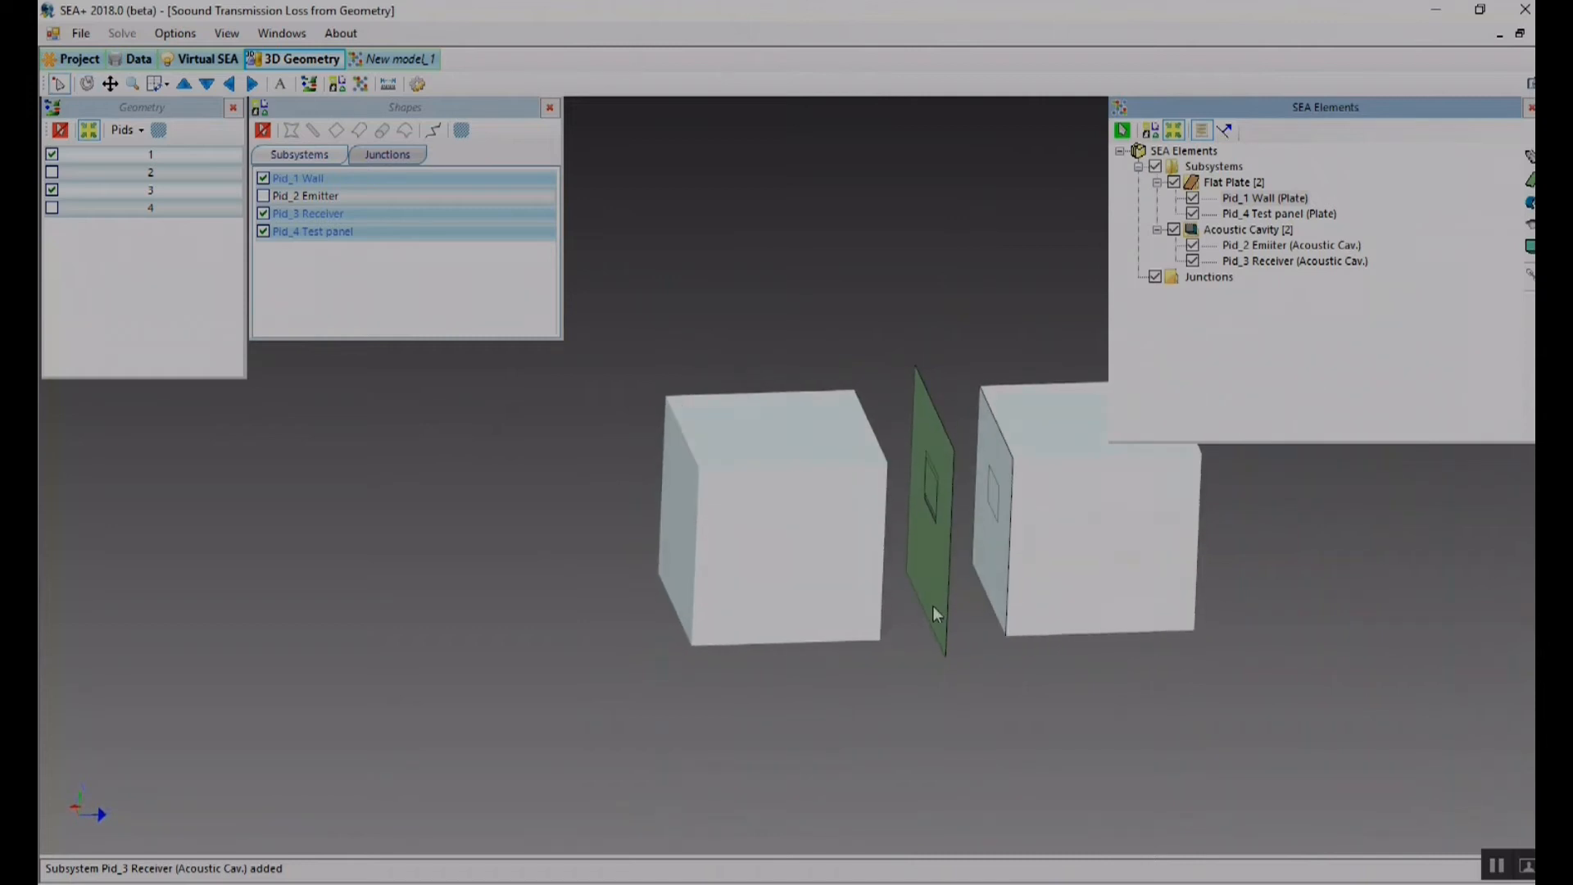
middle_drag(698, 533, 646, 531)
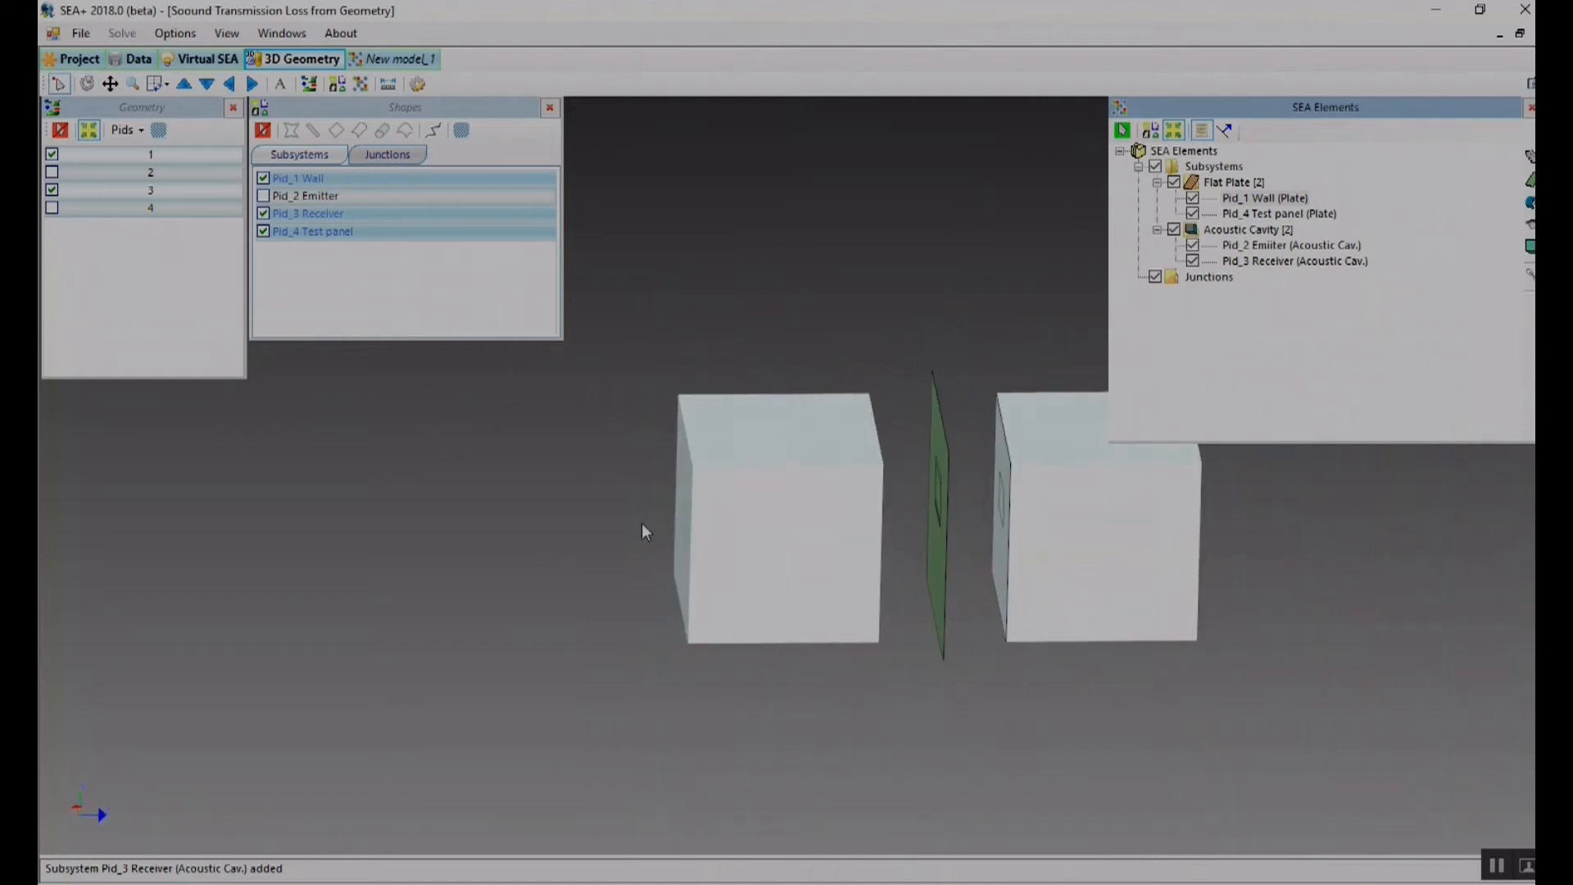
middle_drag(971, 506, 933, 461)
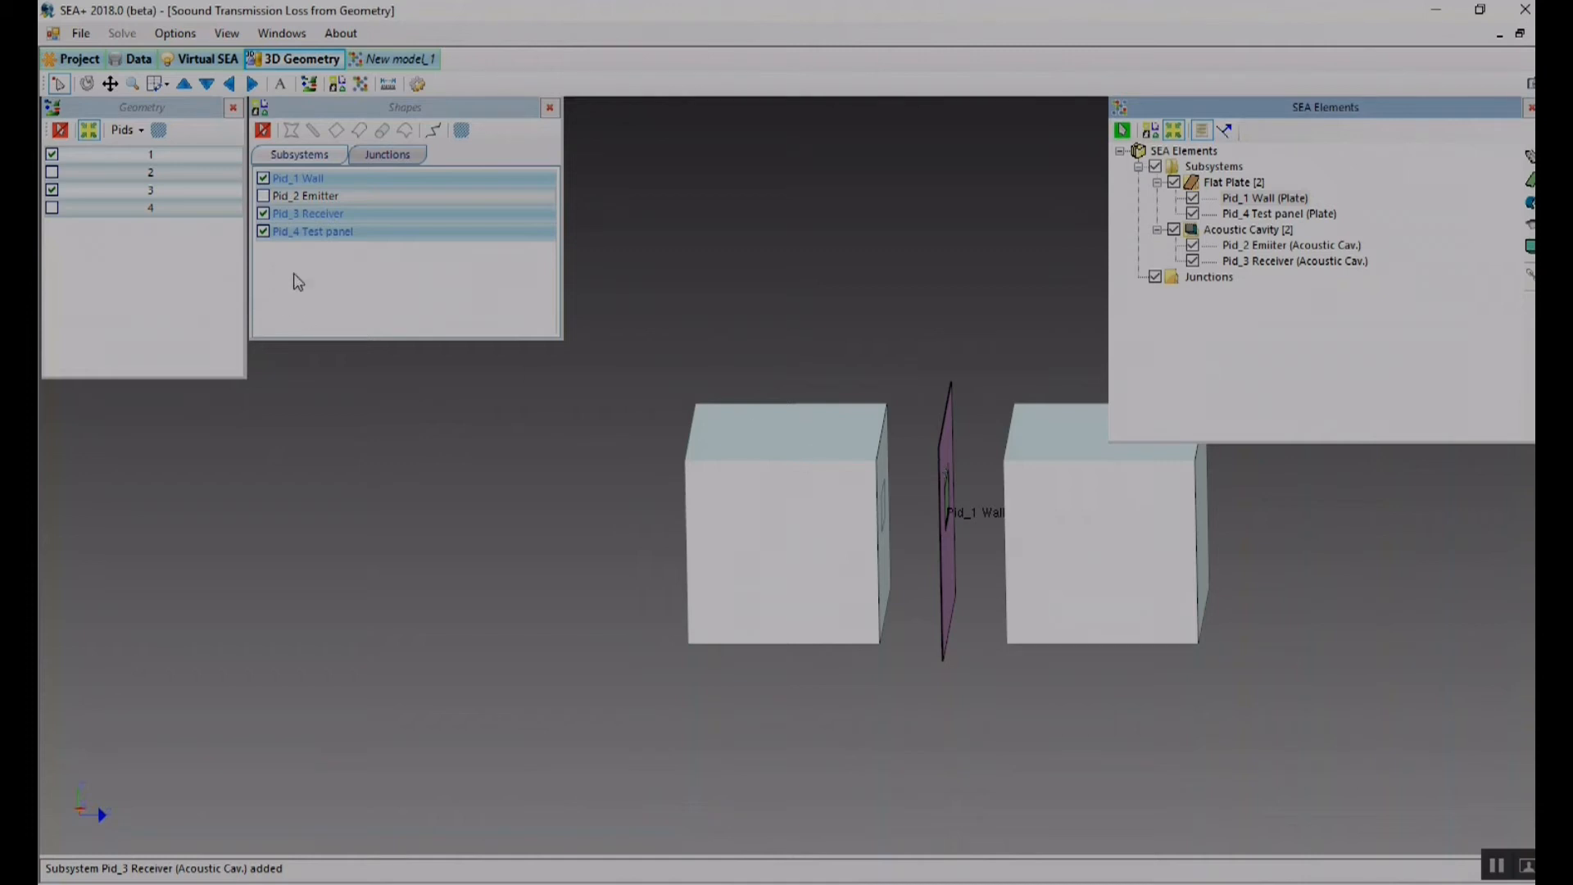
- Hide the Pid_3 Receiver shape and check the Z+ normal direction of the wall and test panel shapes
click(302, 188)
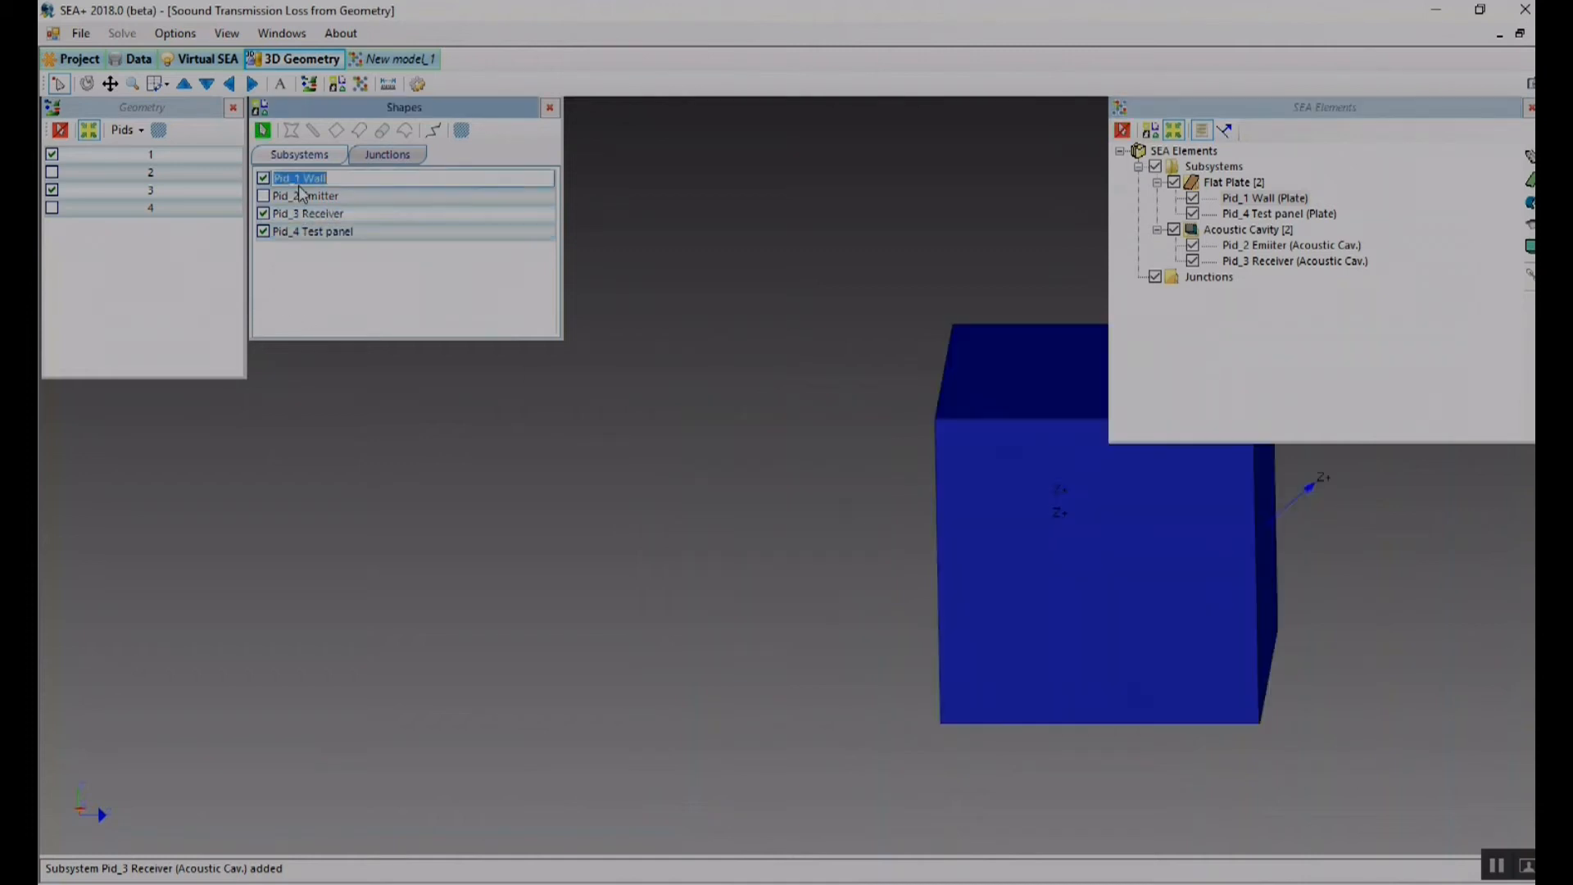
click(309, 233)
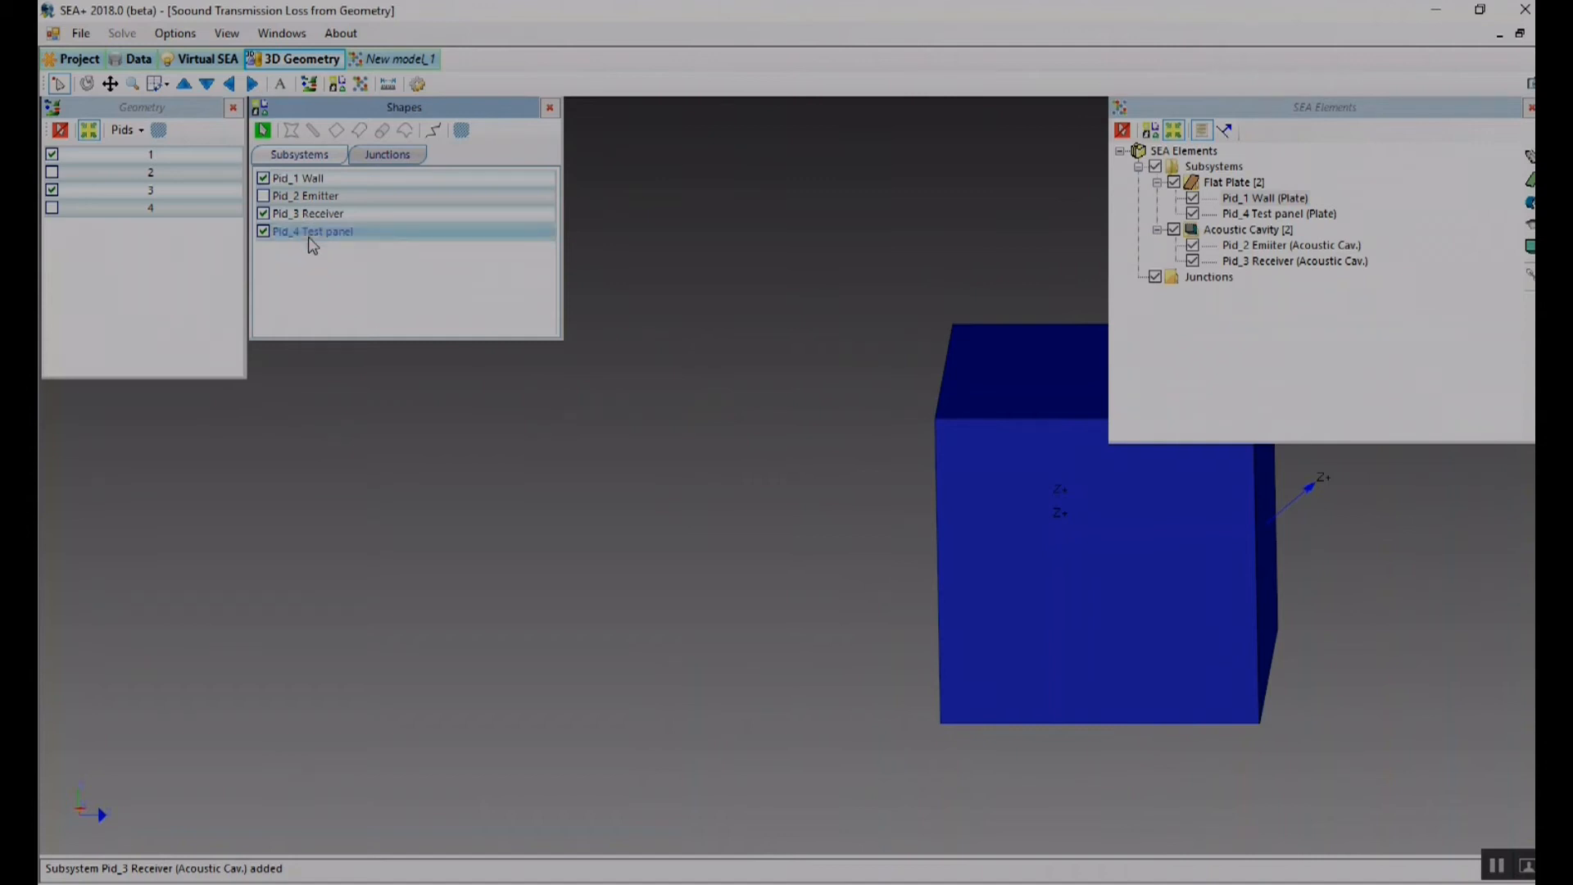
click(263, 213)
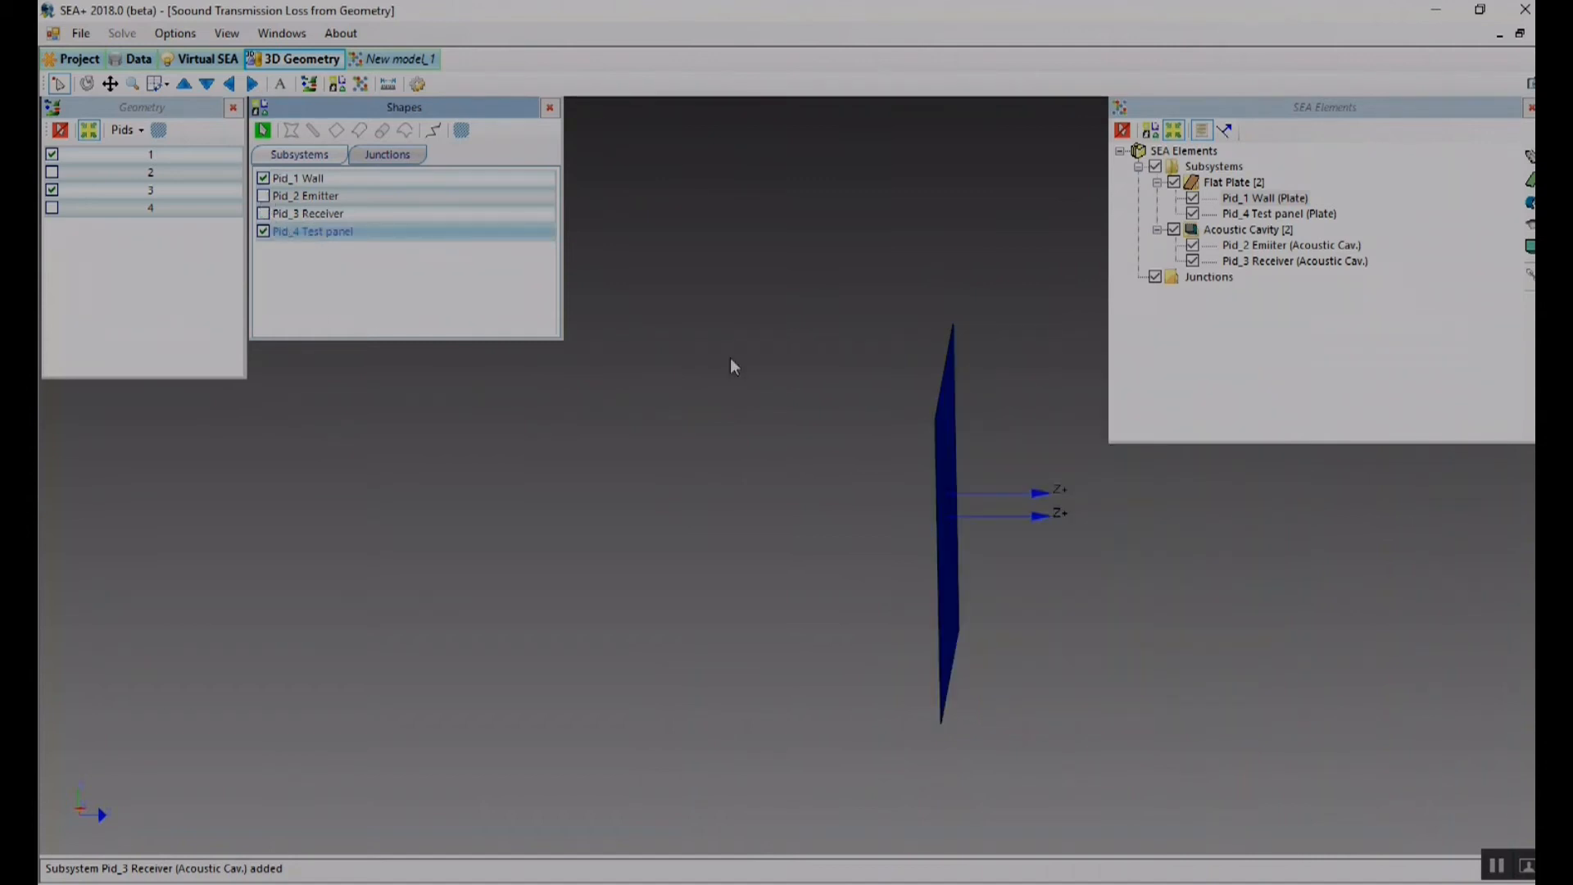
middle_drag(979, 477, 1058, 493)
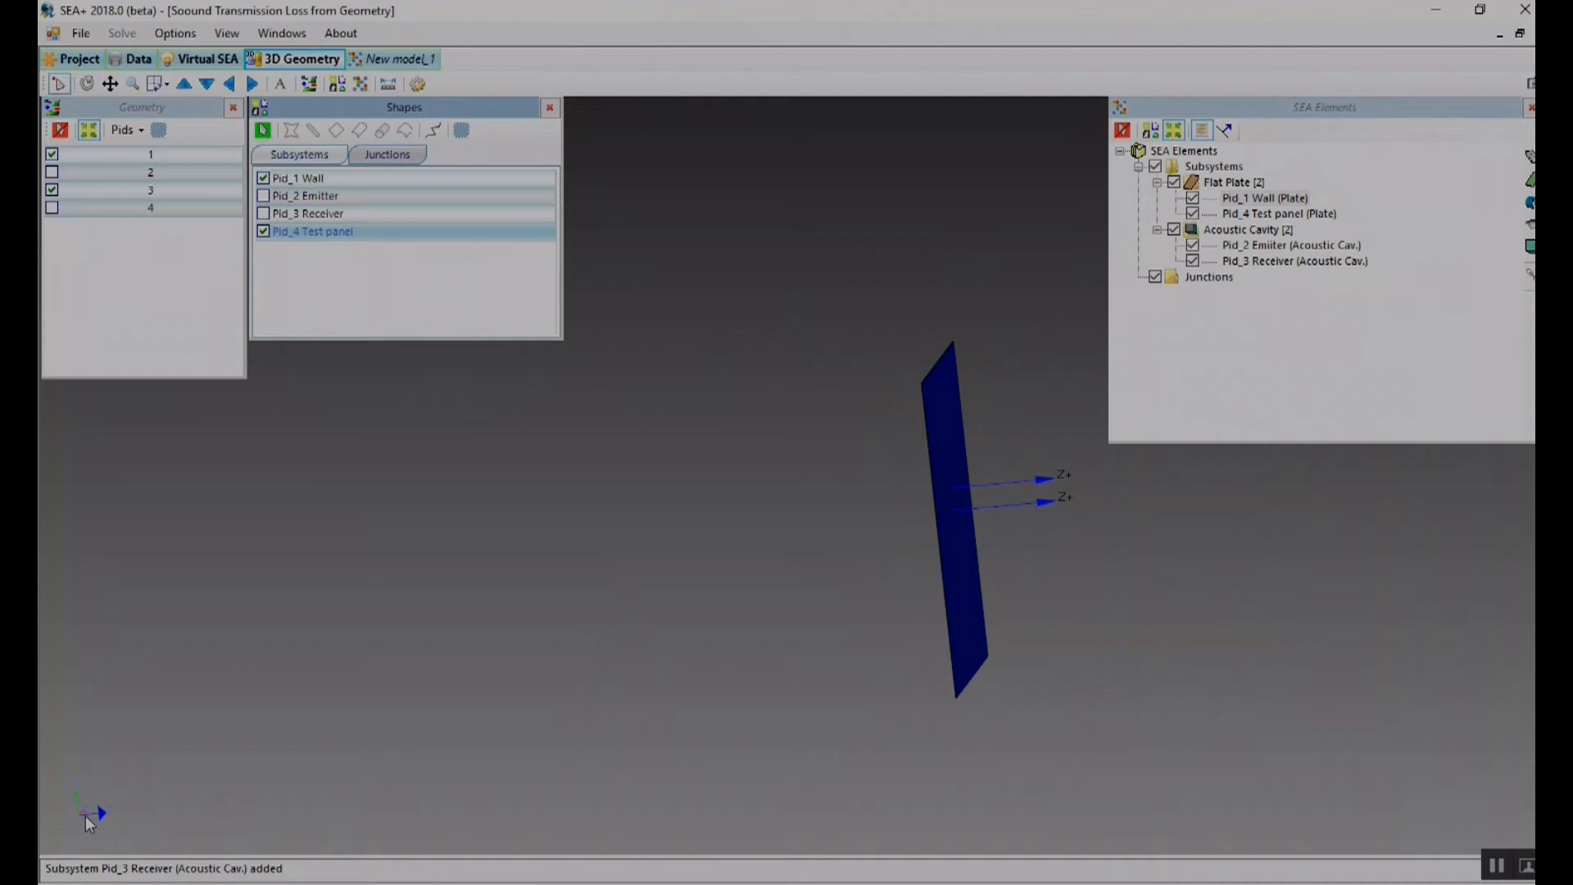
middle_drag(952, 534, 913, 504)
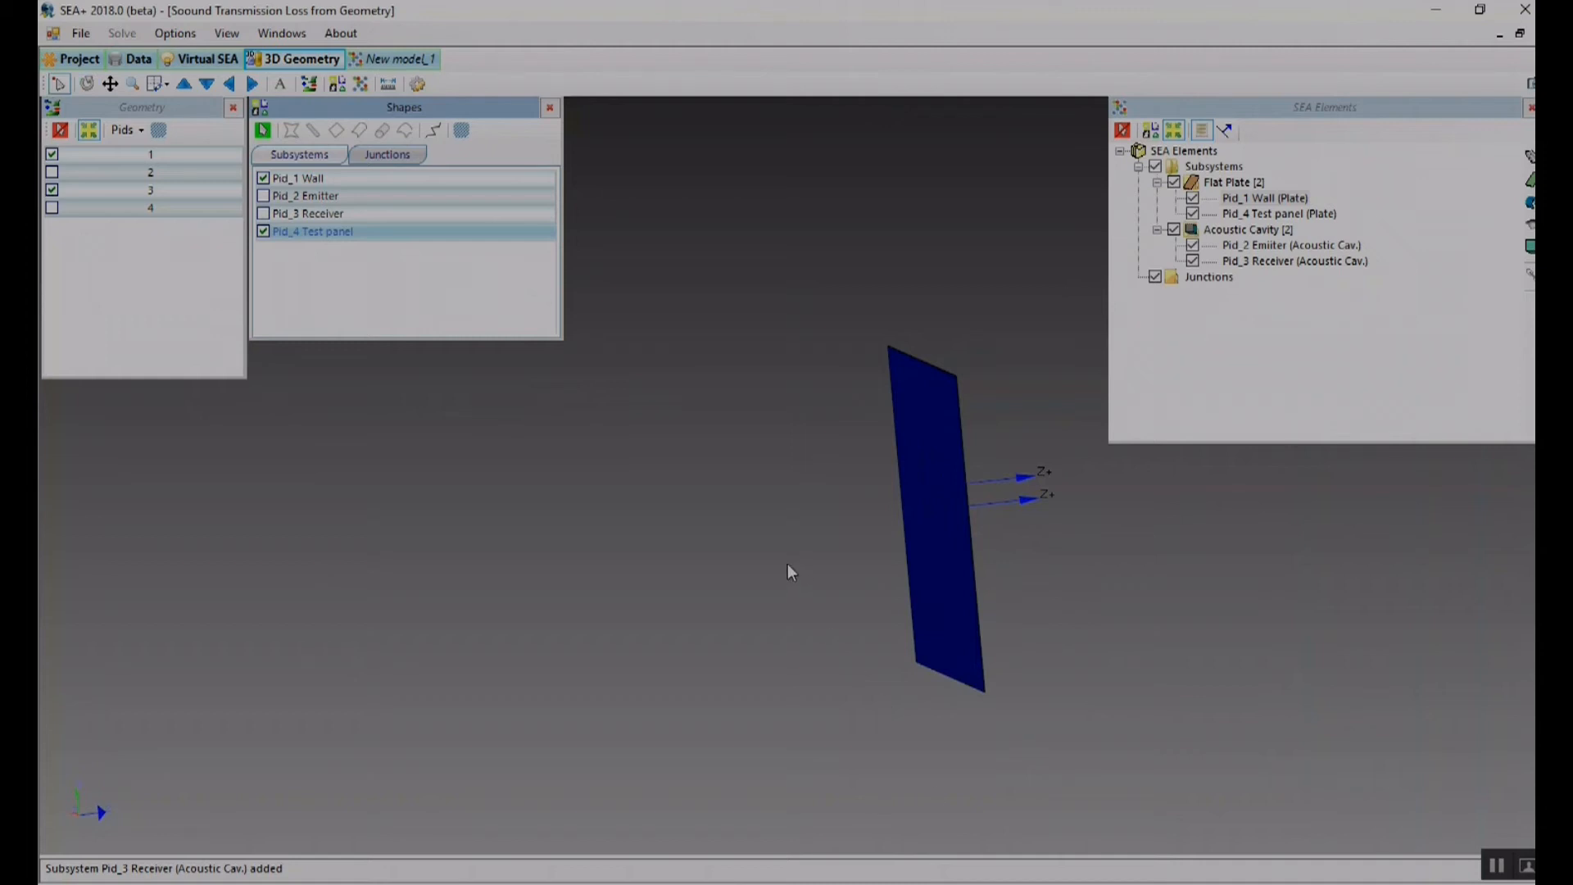
middle_drag(1390, 657, 1025, 639)
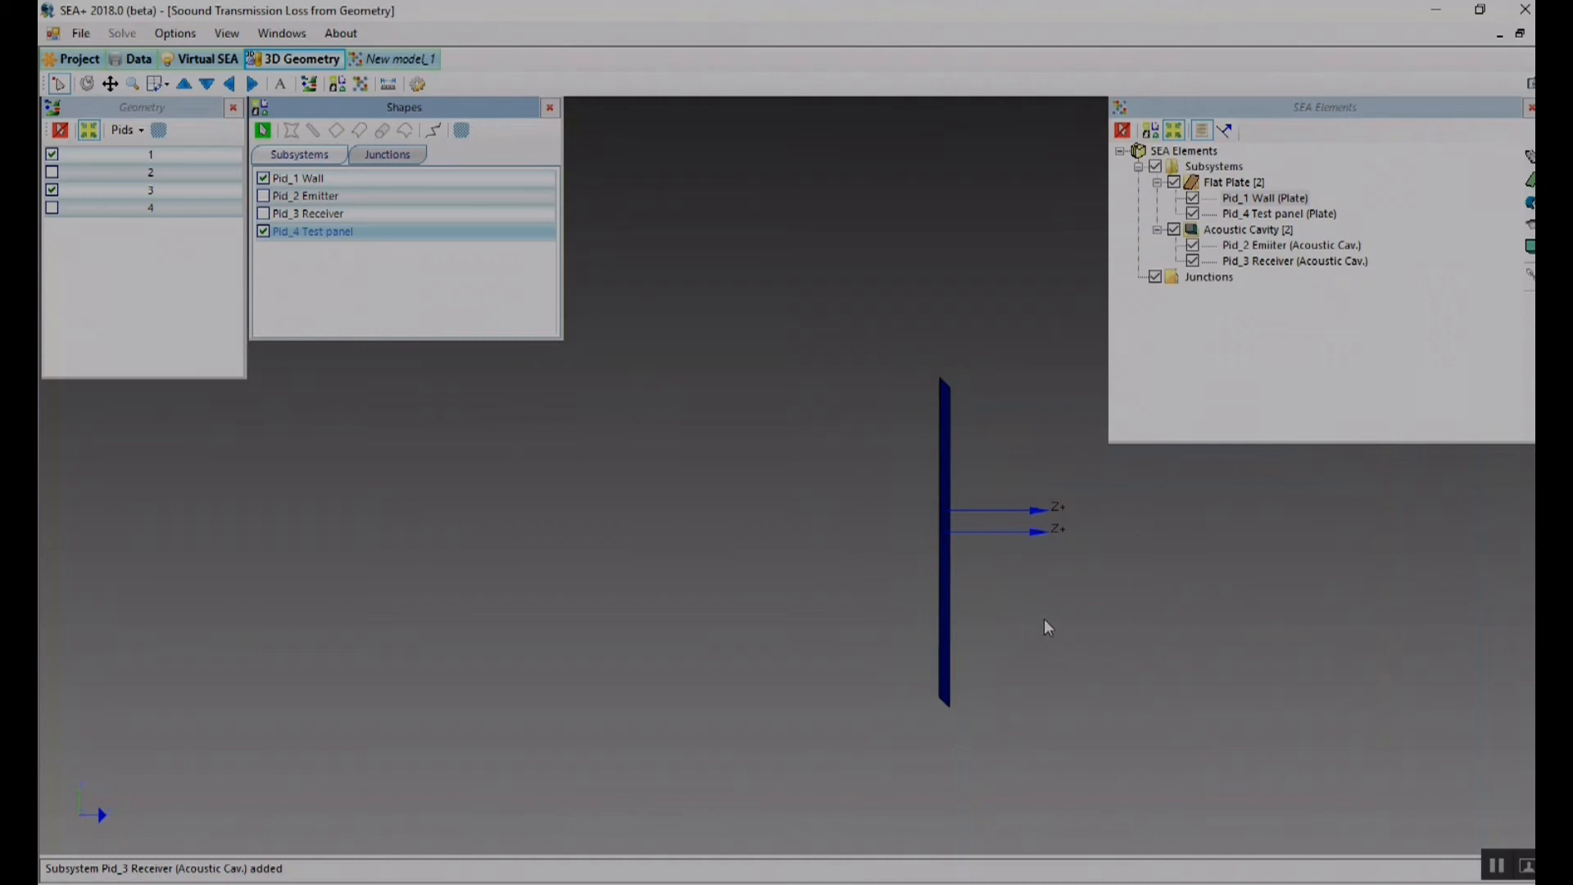
- Create a structure-acoustic junction between the Pid_1 Wall plate and the Pid_2 Emitter cavity with the default settings
click(1266, 197)
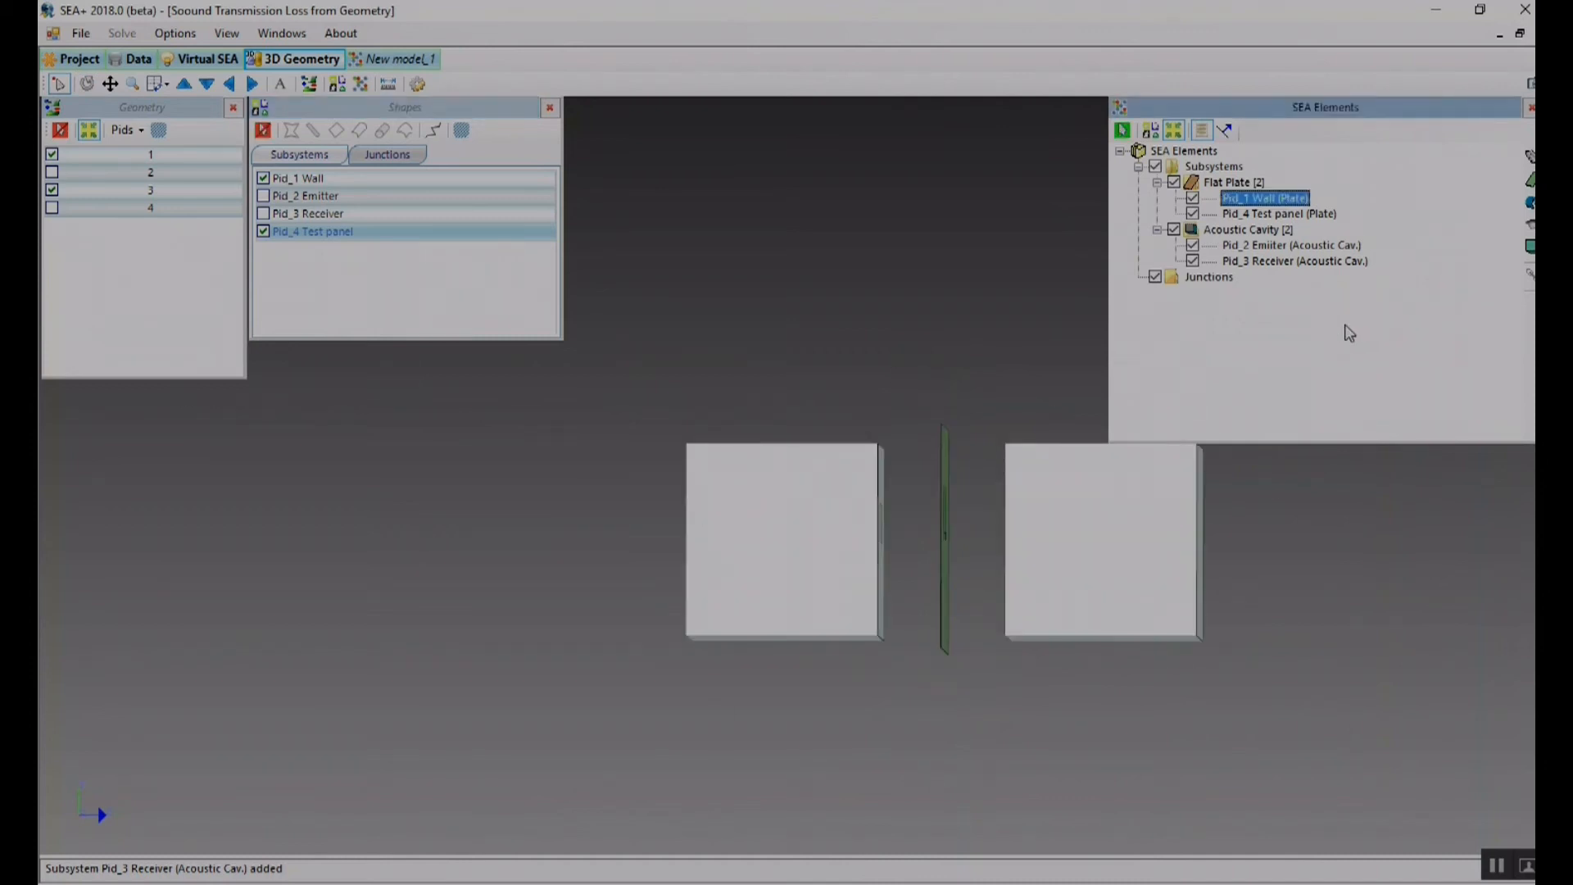
middle_drag(727, 353, 875, 400)
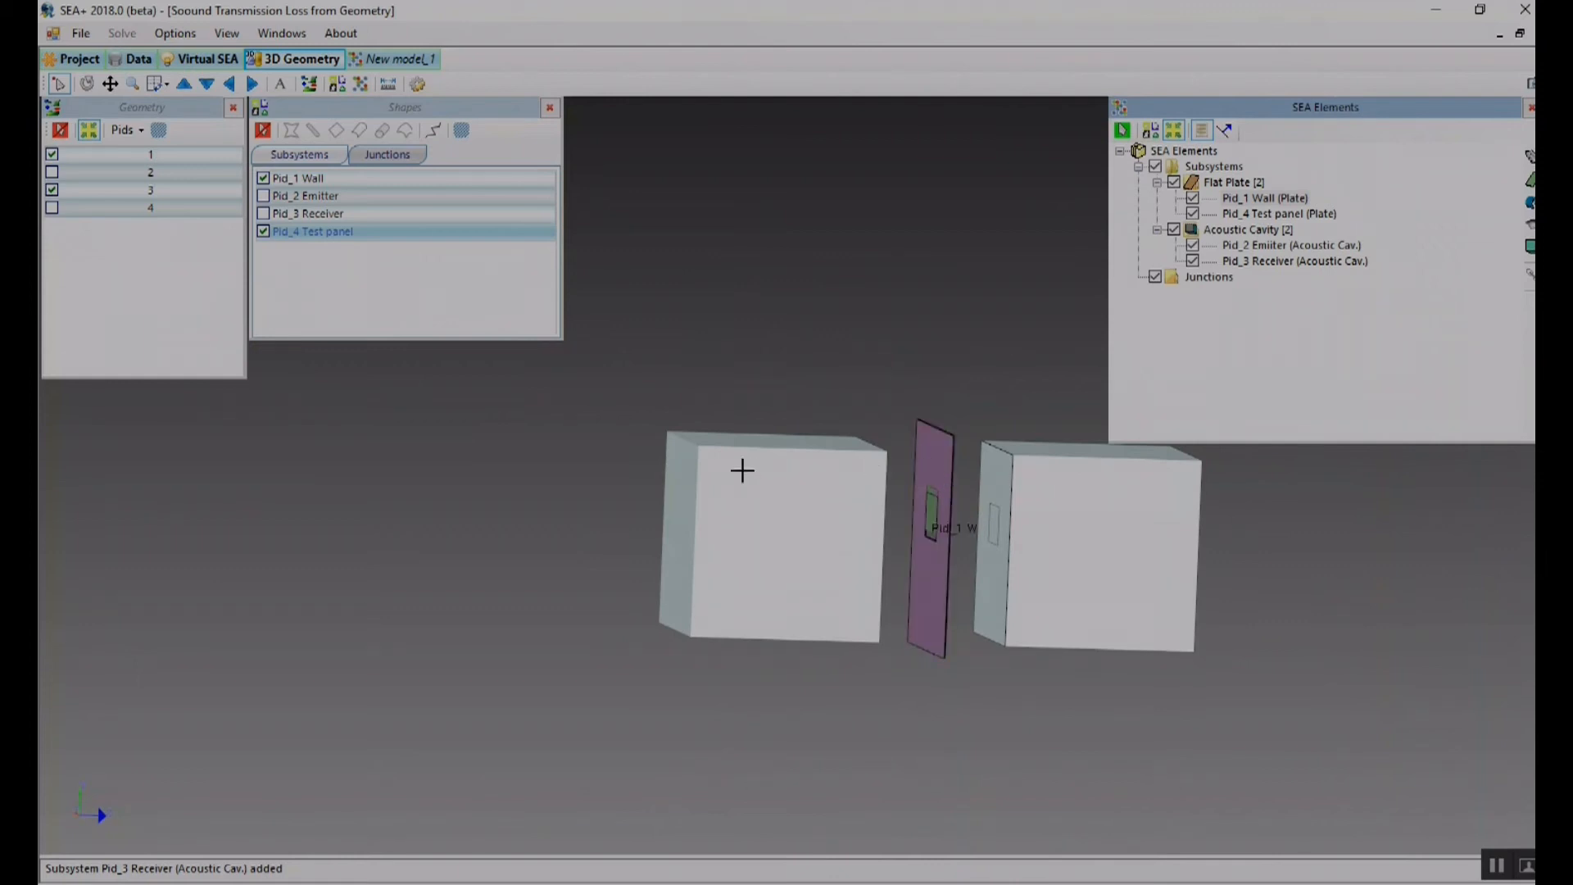
click(744, 467)
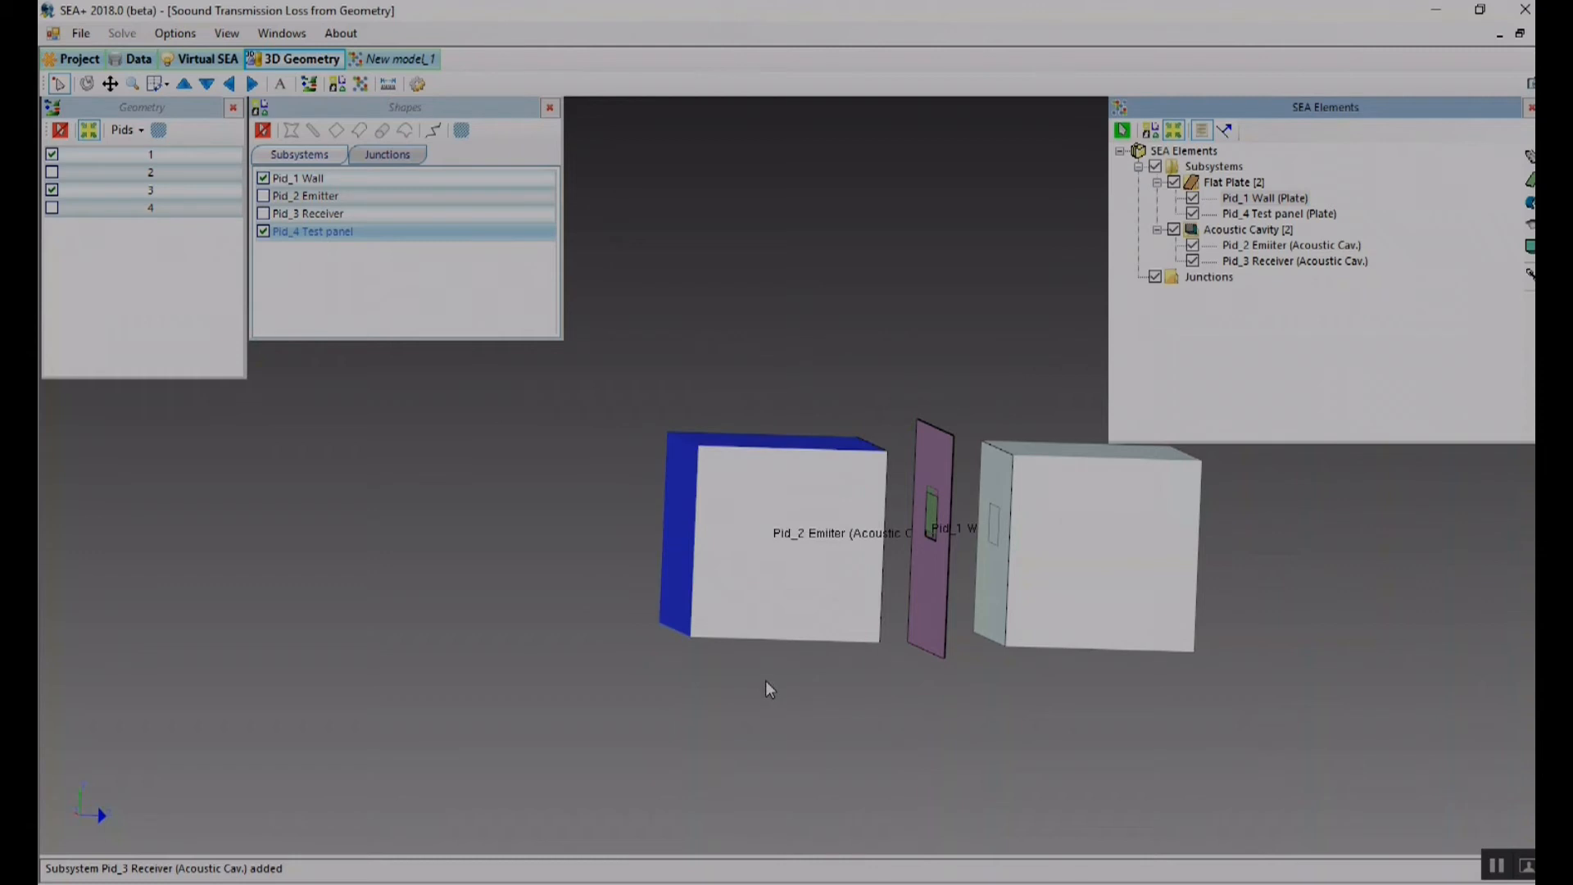
click(1529, 305)
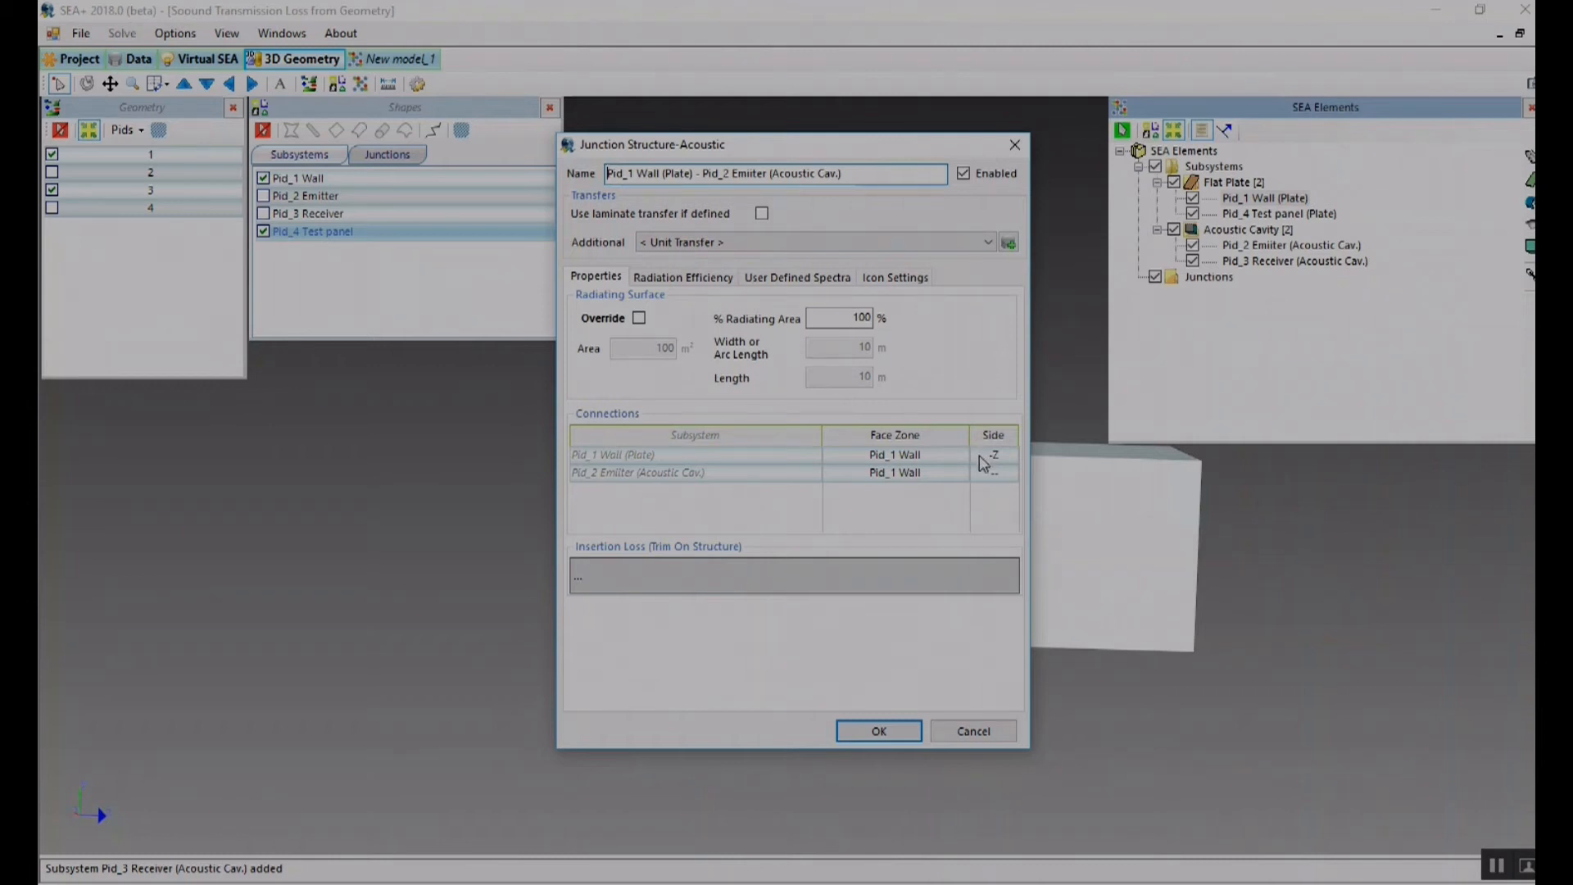
click(854, 732)
- Hide the existing junction and create a structure-acoustic junction between the Pid_1 Wall plate and Pid_3 Receiver cavity, with the plate side set to +Z
middle_drag(948, 542, 833, 538)
click(1155, 277)
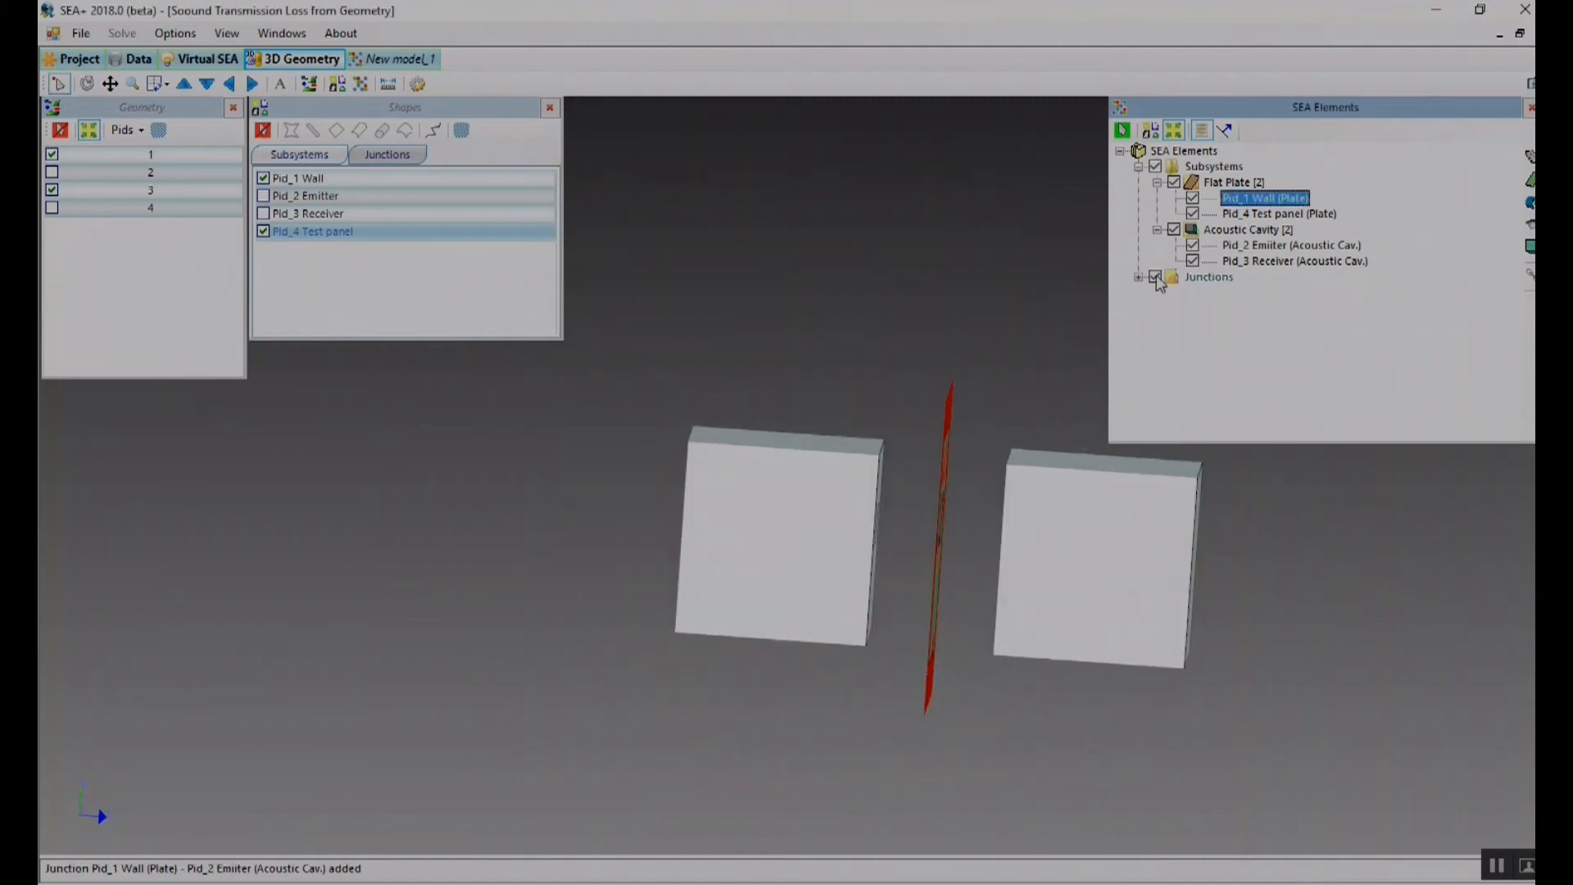
middle_drag(948, 523, 955, 448)
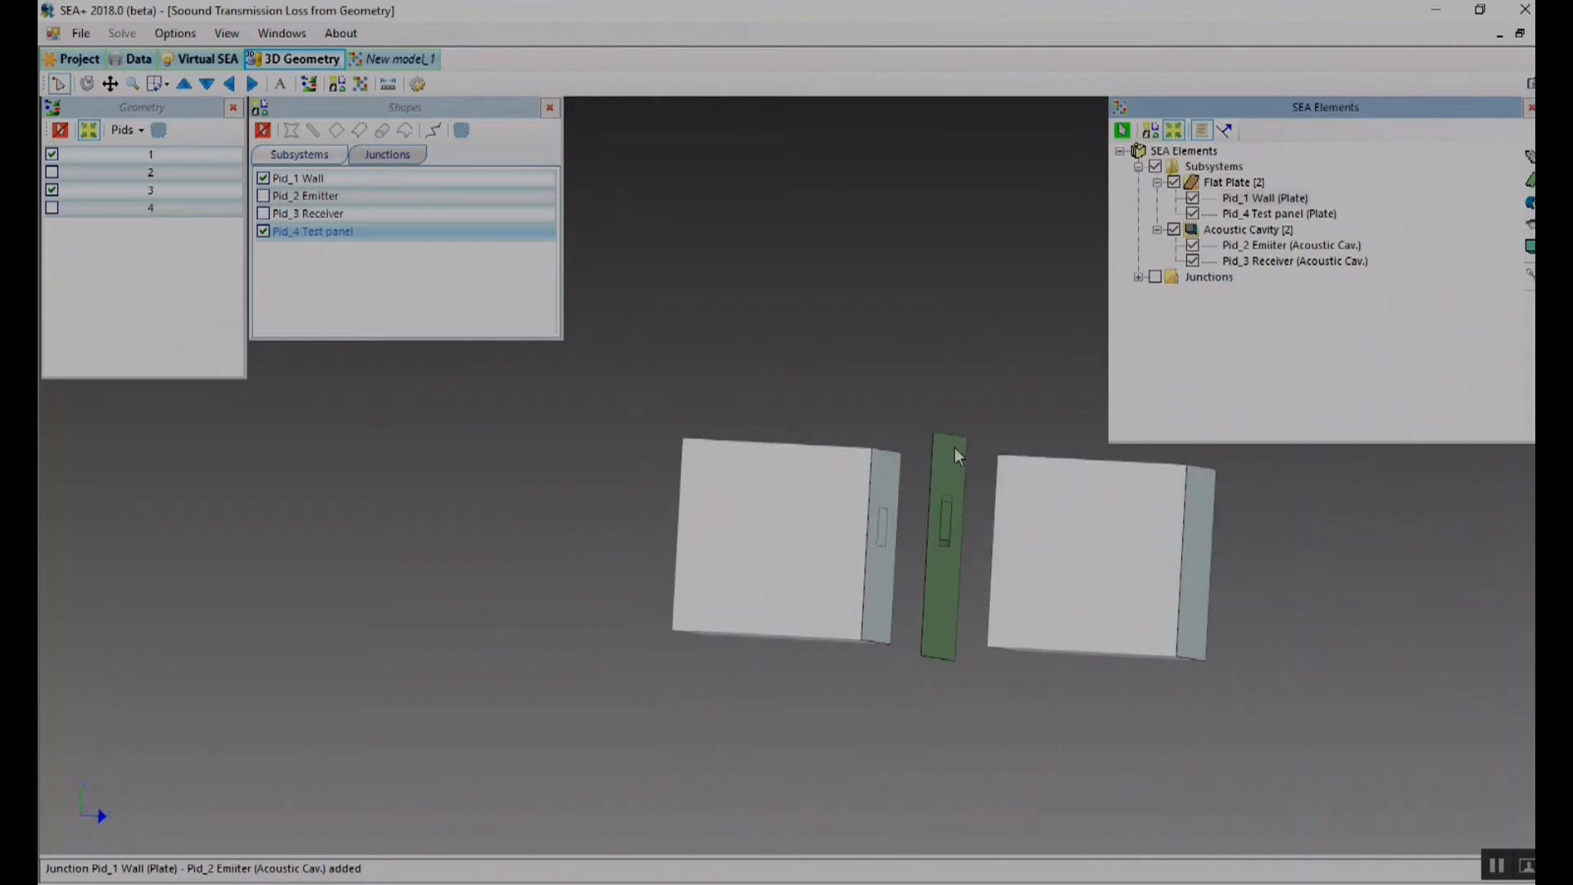
click(940, 449)
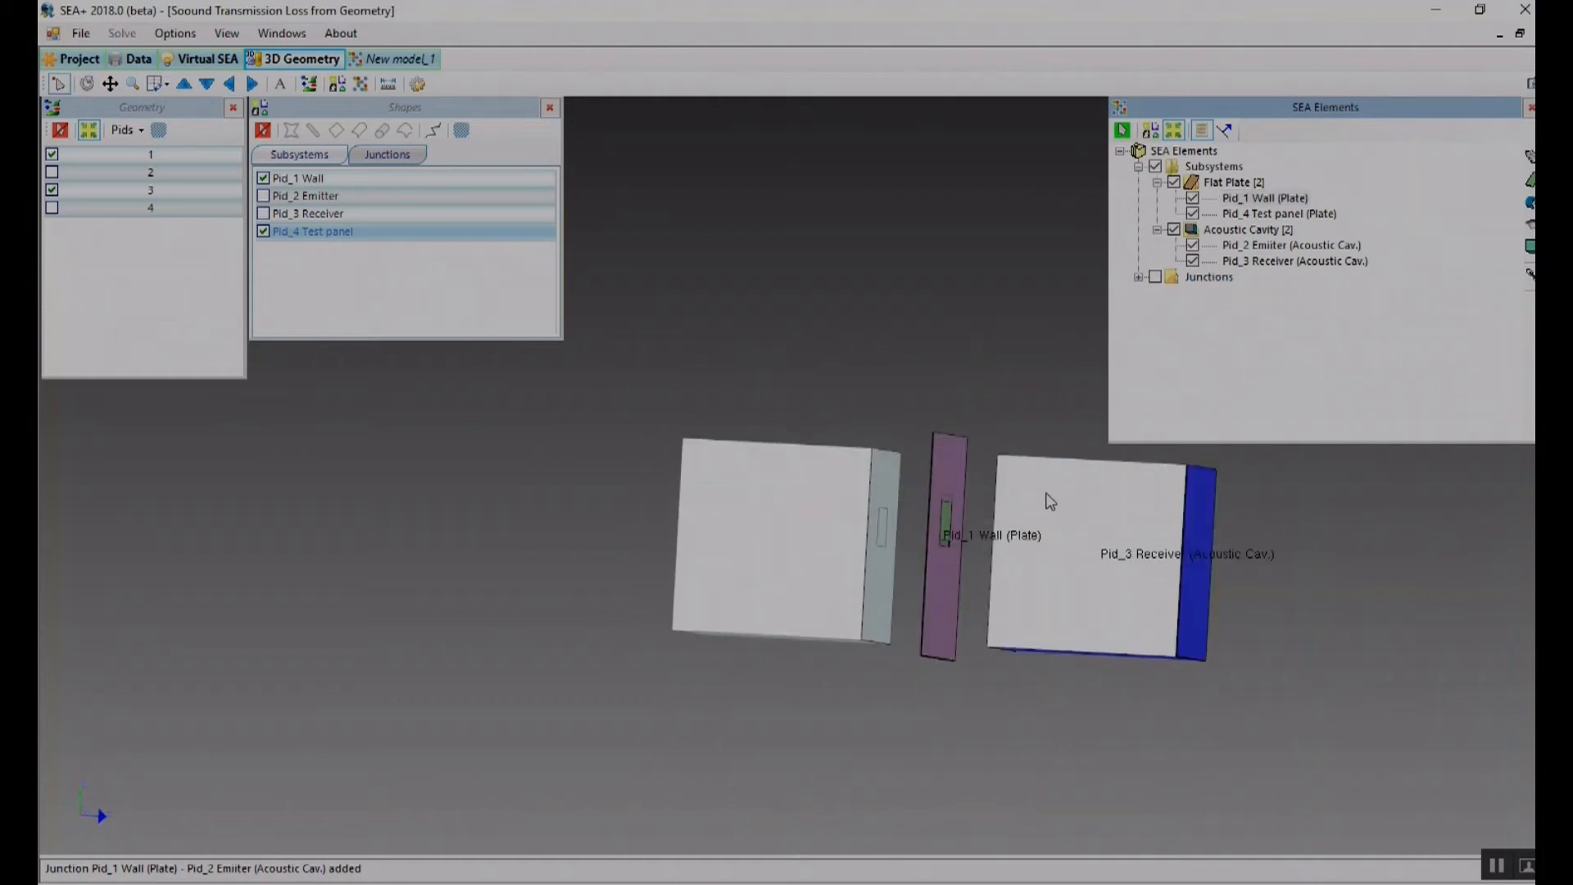
click(1529, 275)
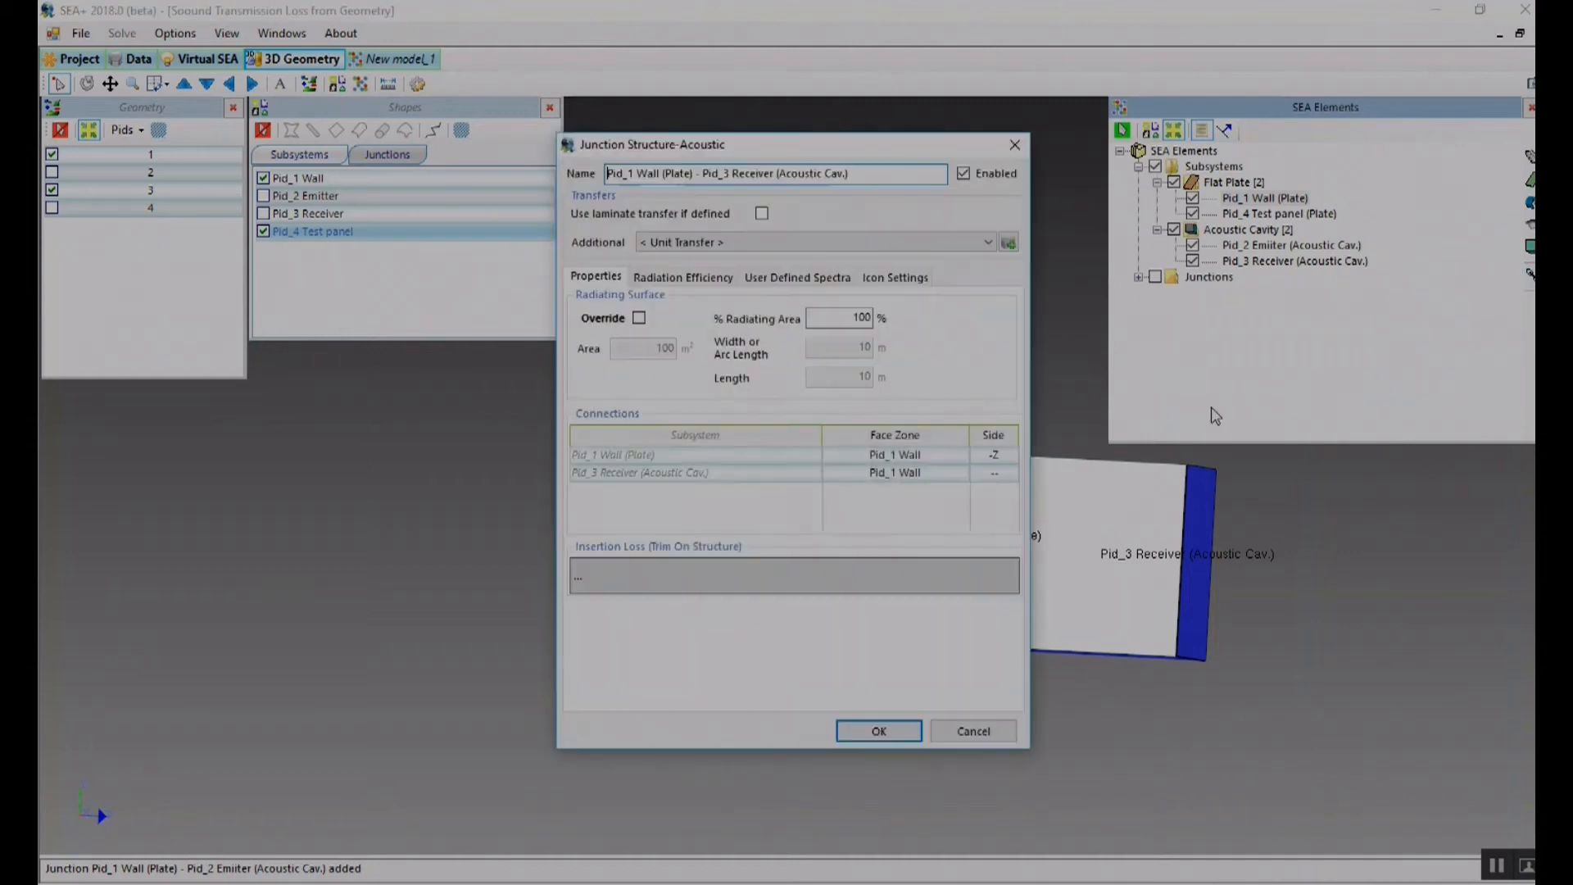
click(1003, 456)
click(1001, 456)
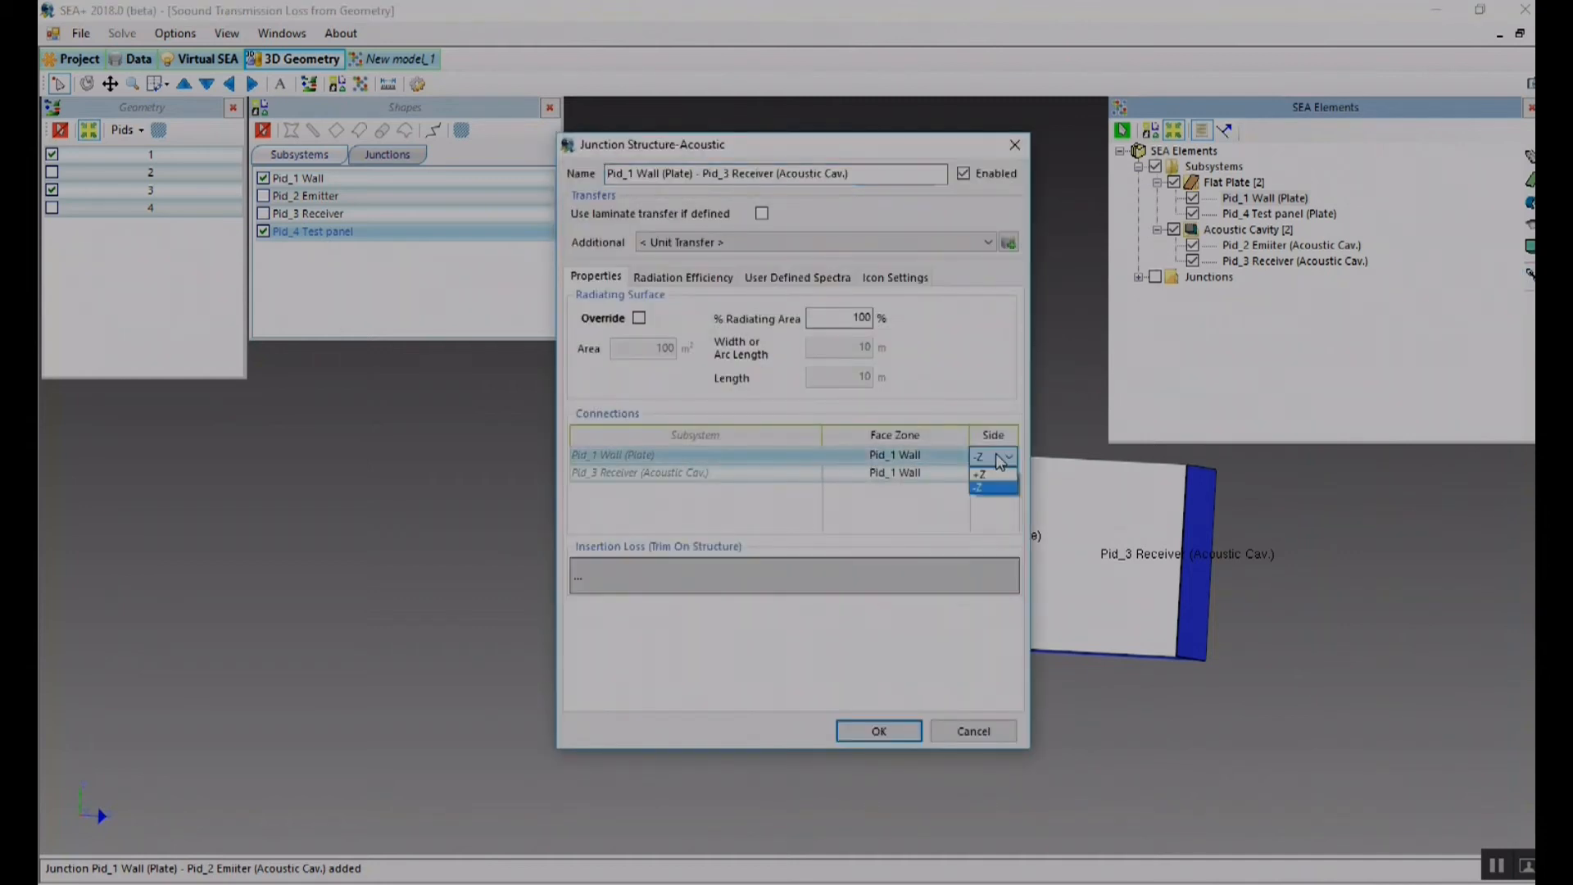
click(990, 457)
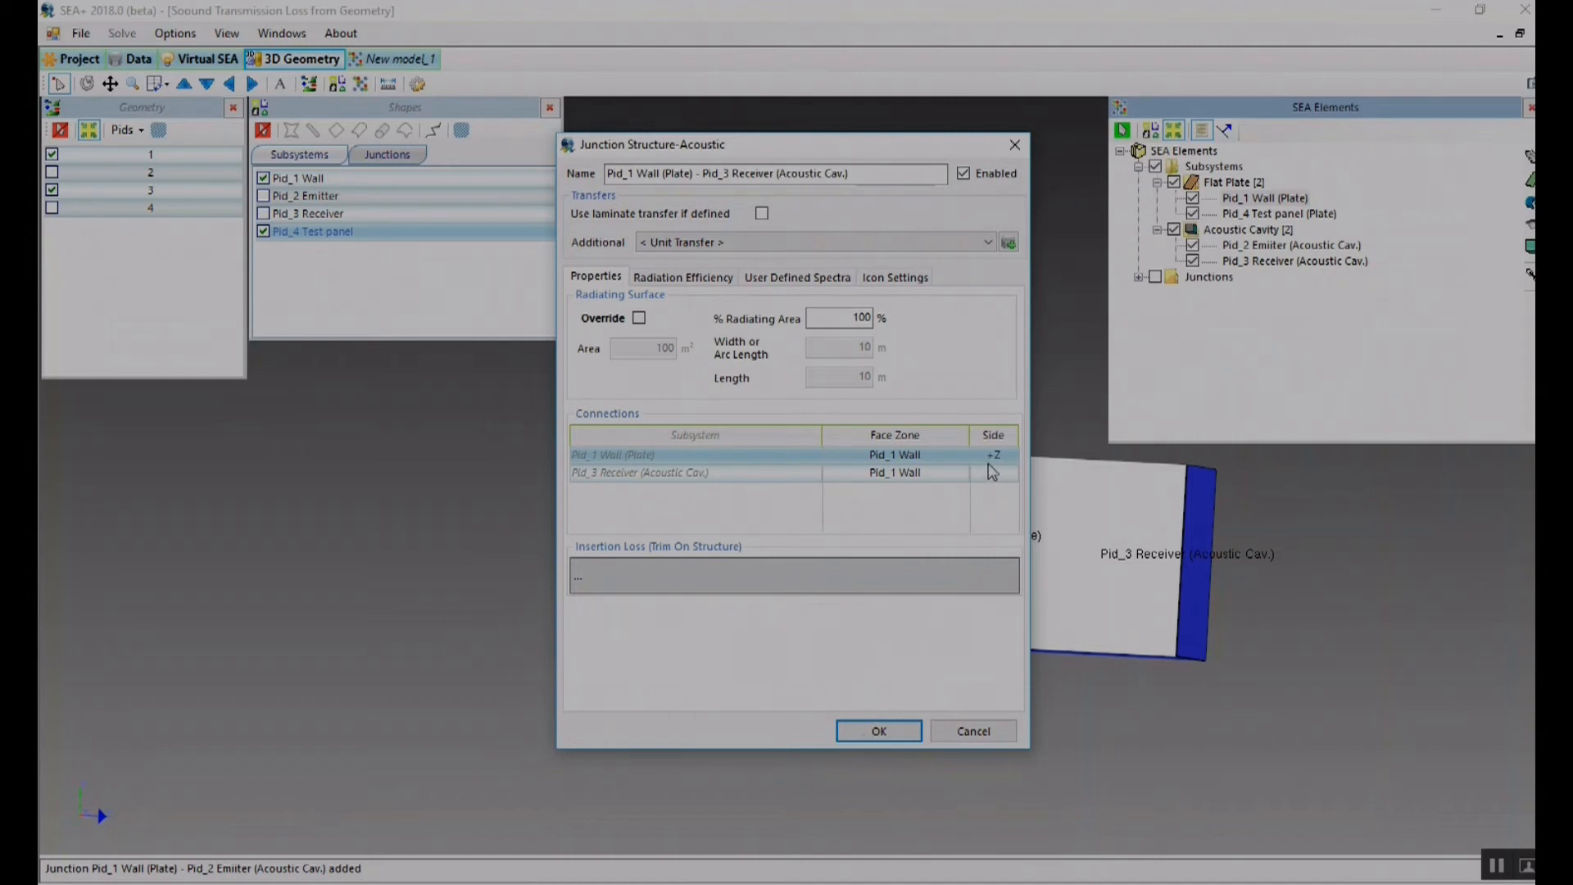
click(855, 734)
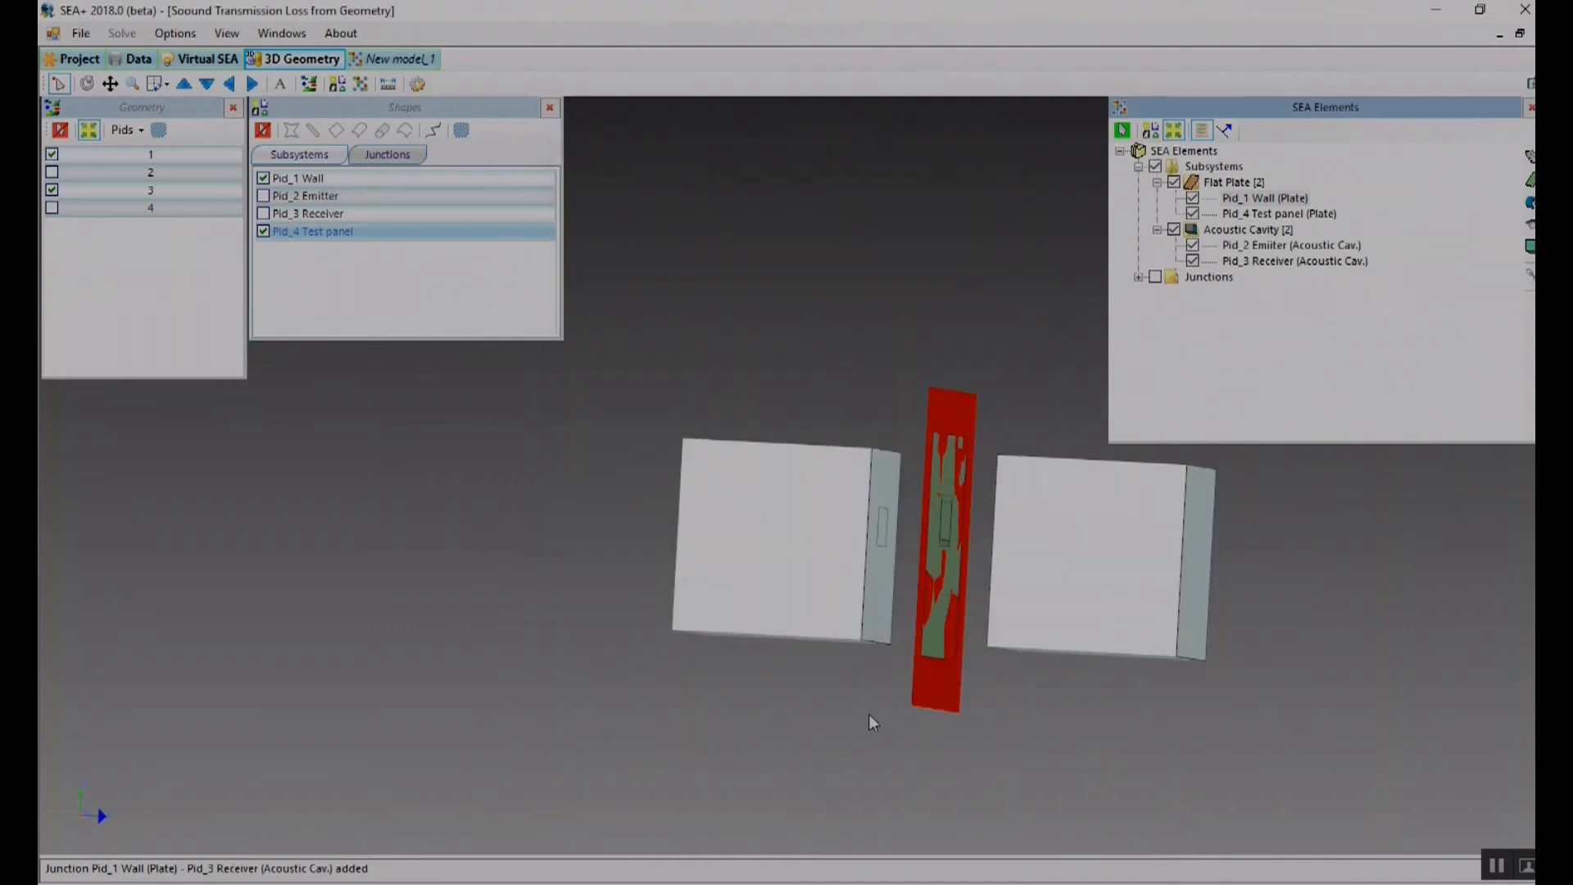
- Create a structure-acoustic junction between the Pid_4 Test panel plate and the Pid_2 Emitter cavity with the default settings
click(1155, 278)
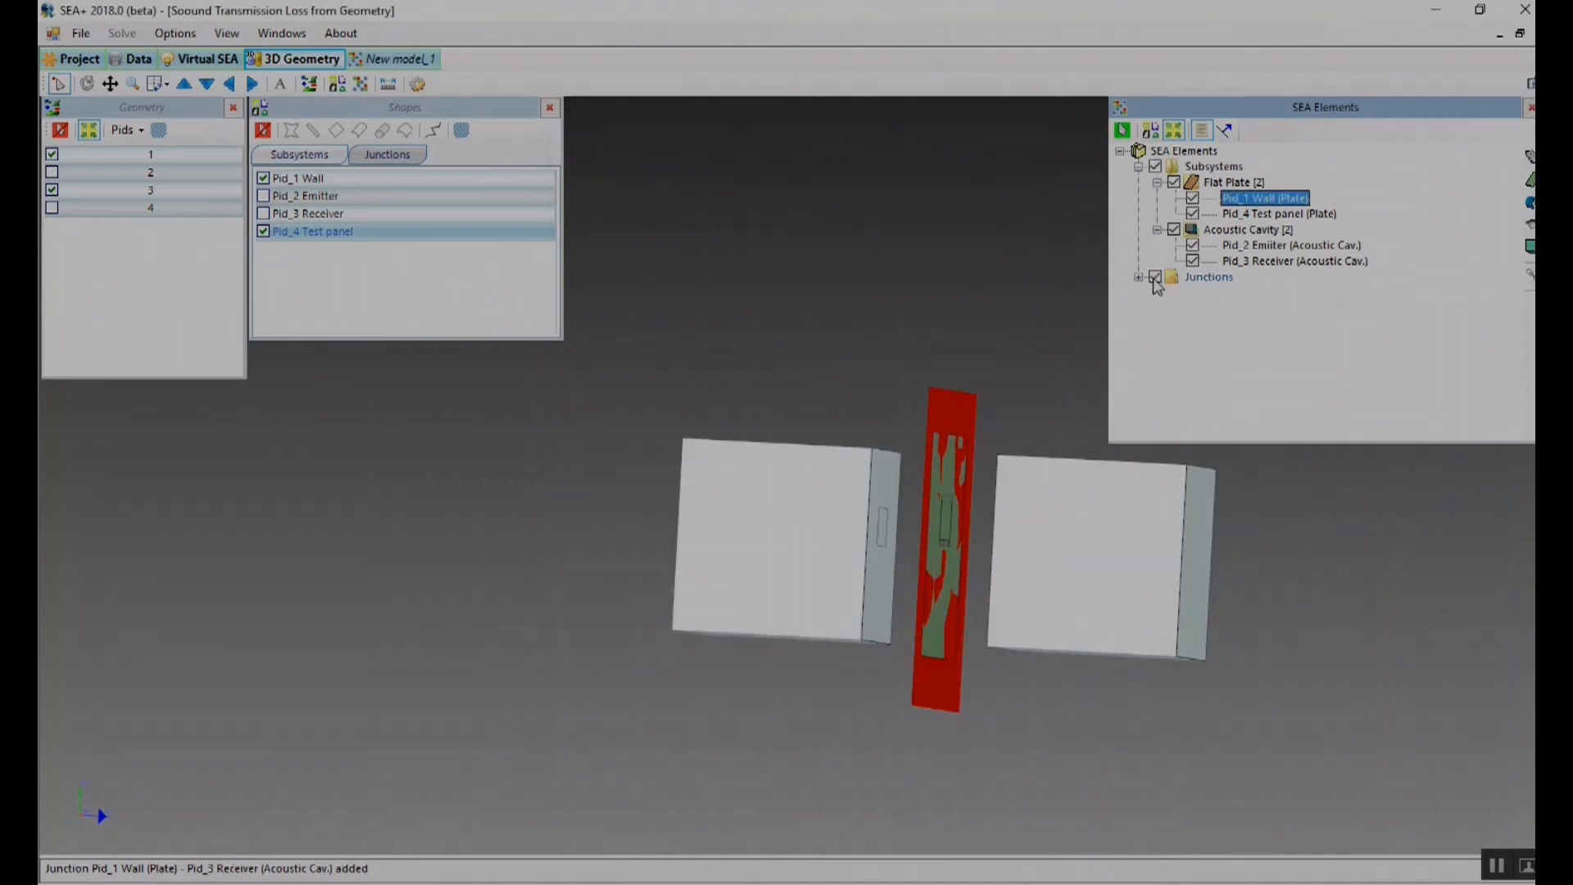
click(1155, 277)
click(946, 525)
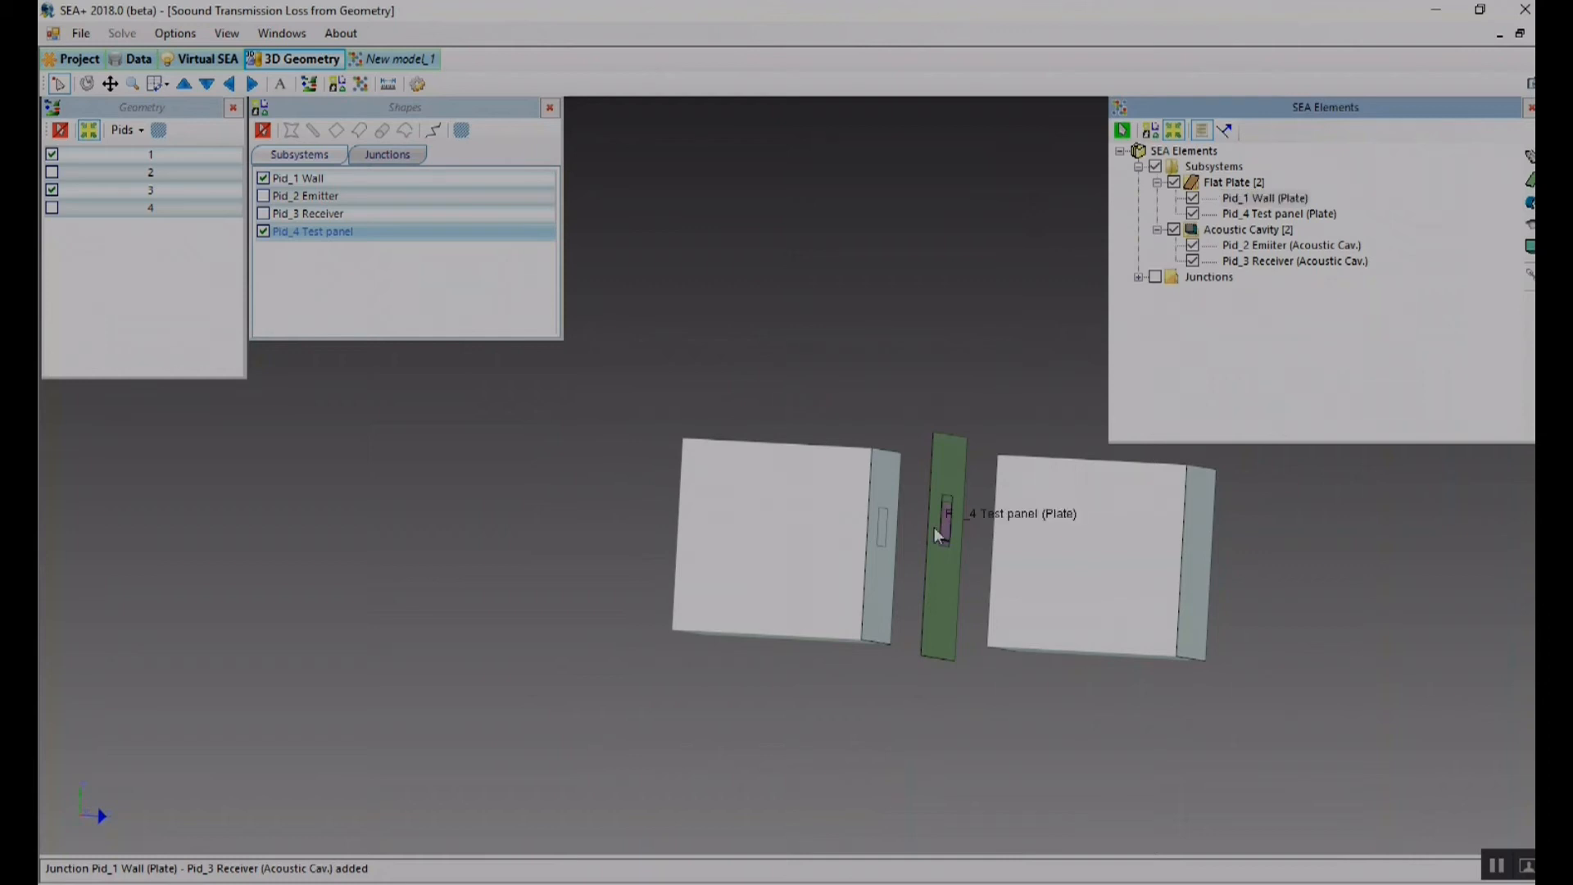
click(834, 534)
click(1528, 275)
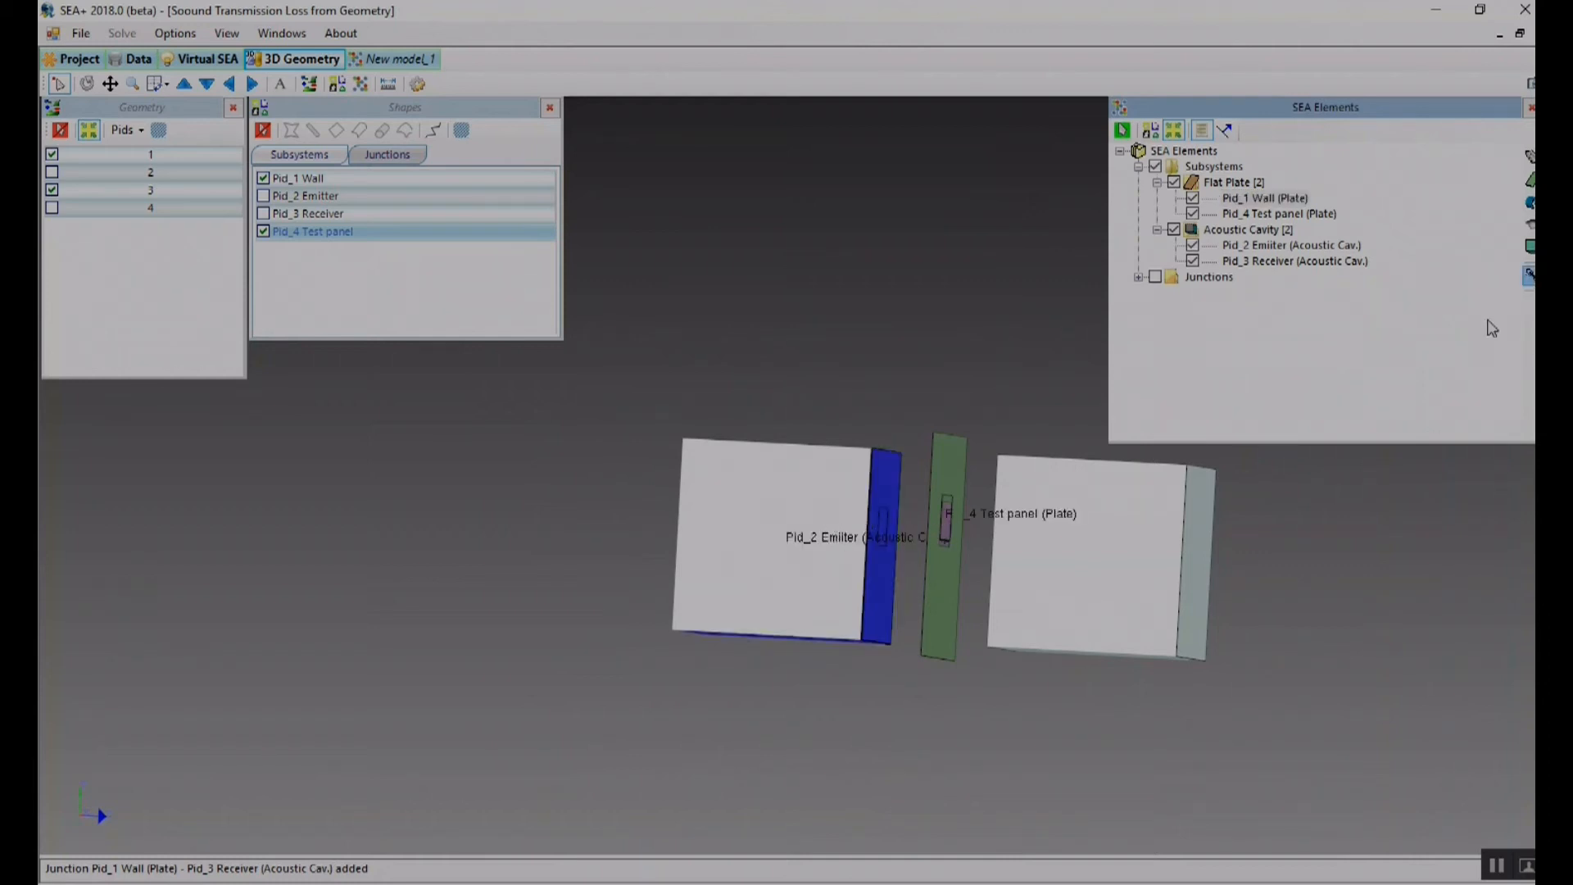
click(842, 732)
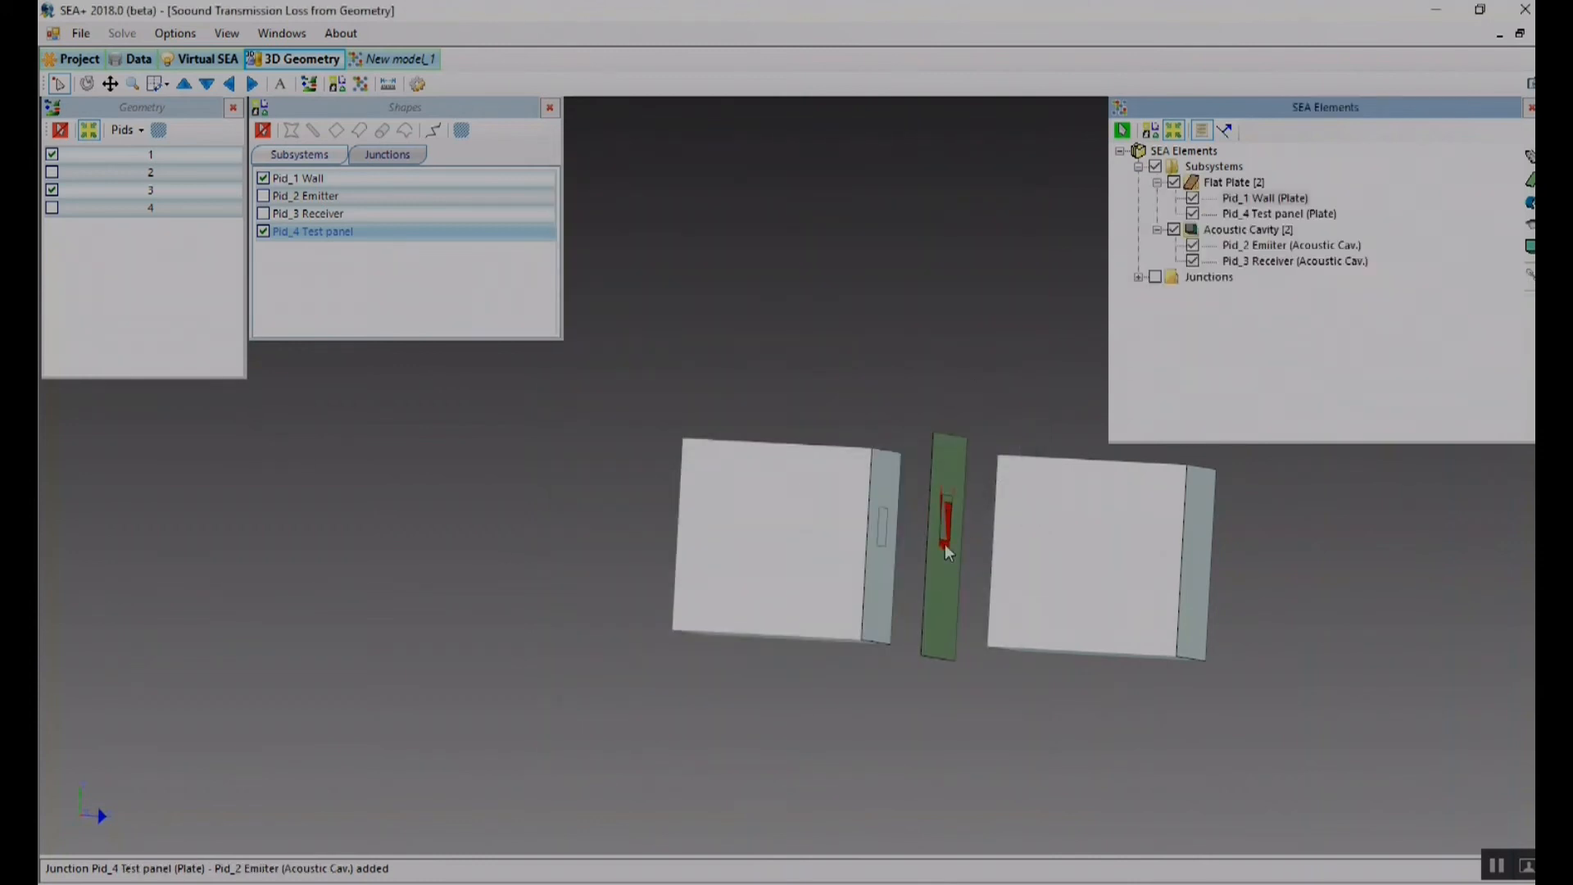
- Create a structure-acoustic junction between the Pid_4 Test panel plate and the Pid_3 Receiver cavity, with the plate side set to +Z
click(1123, 596)
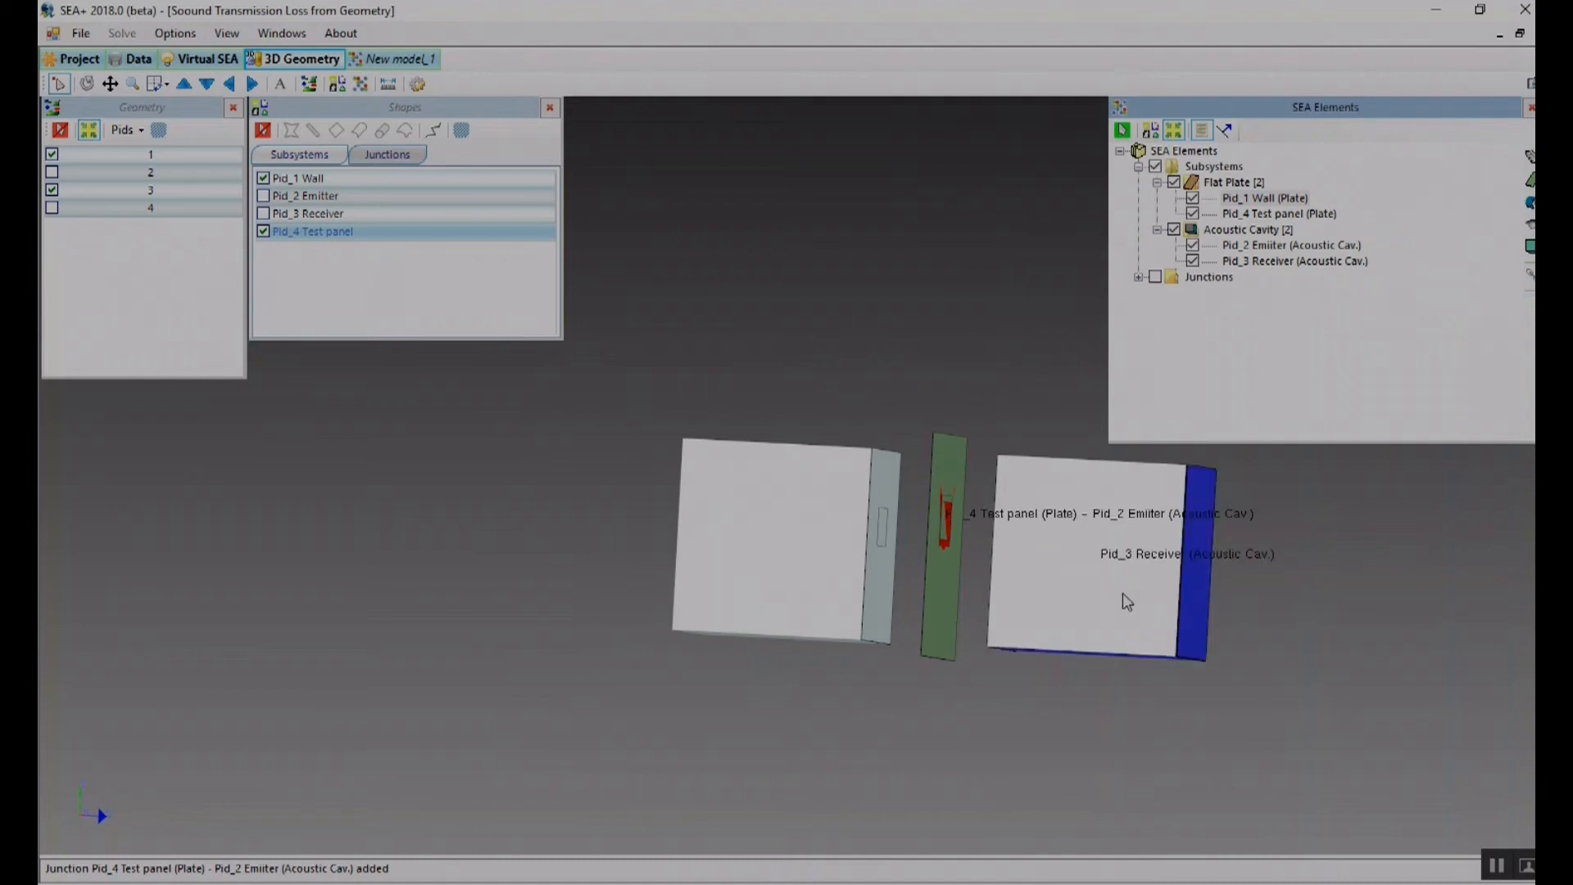
click(938, 703)
click(1154, 280)
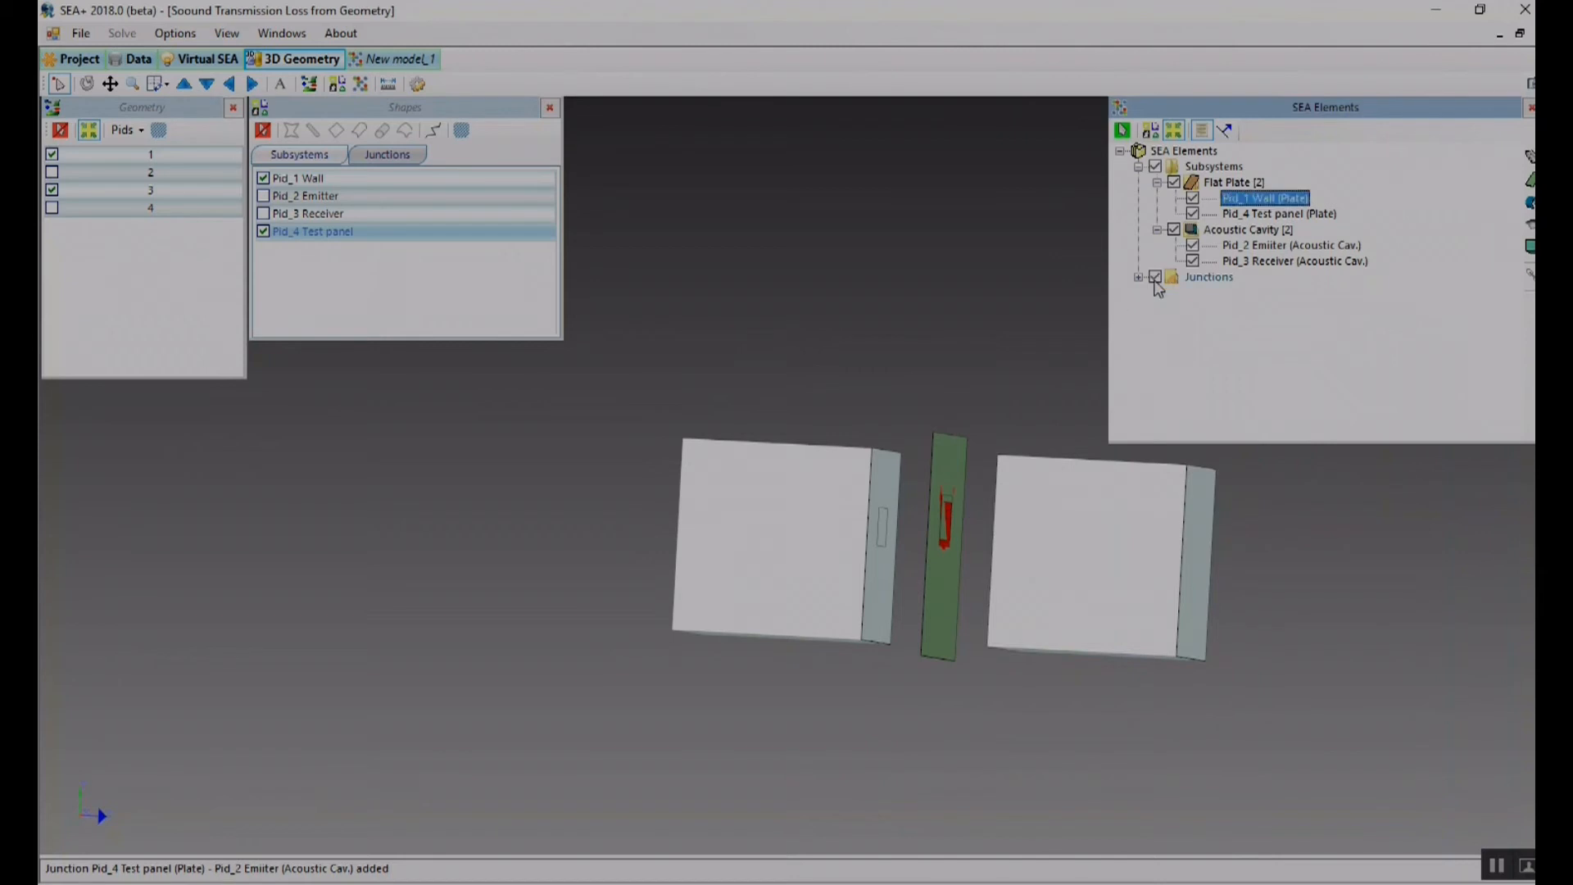
click(1156, 277)
click(942, 517)
click(947, 514)
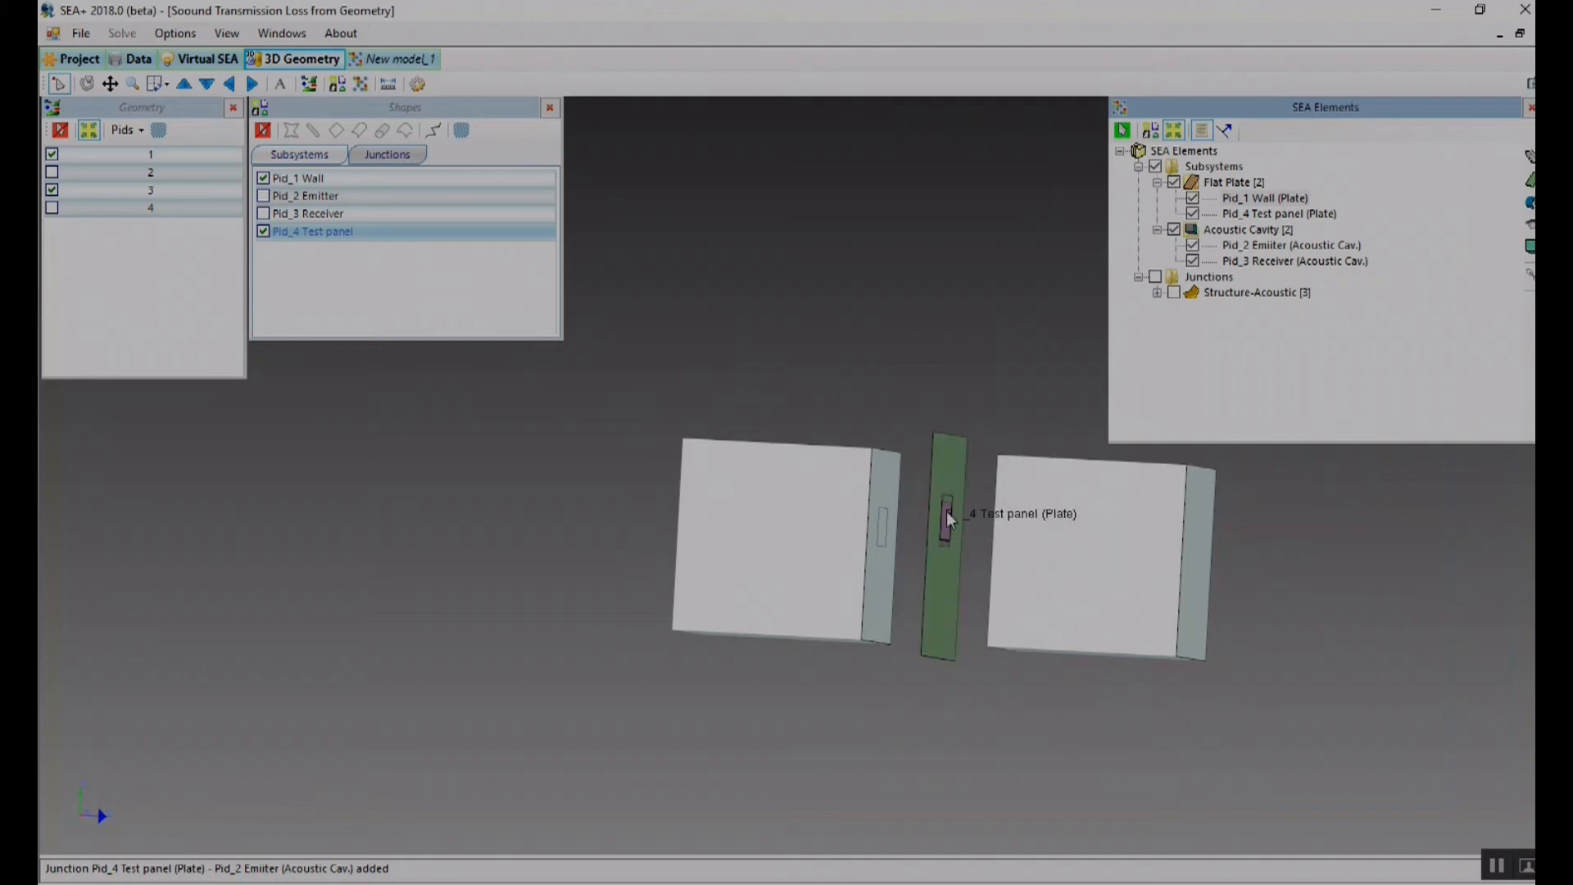
click(1025, 548)
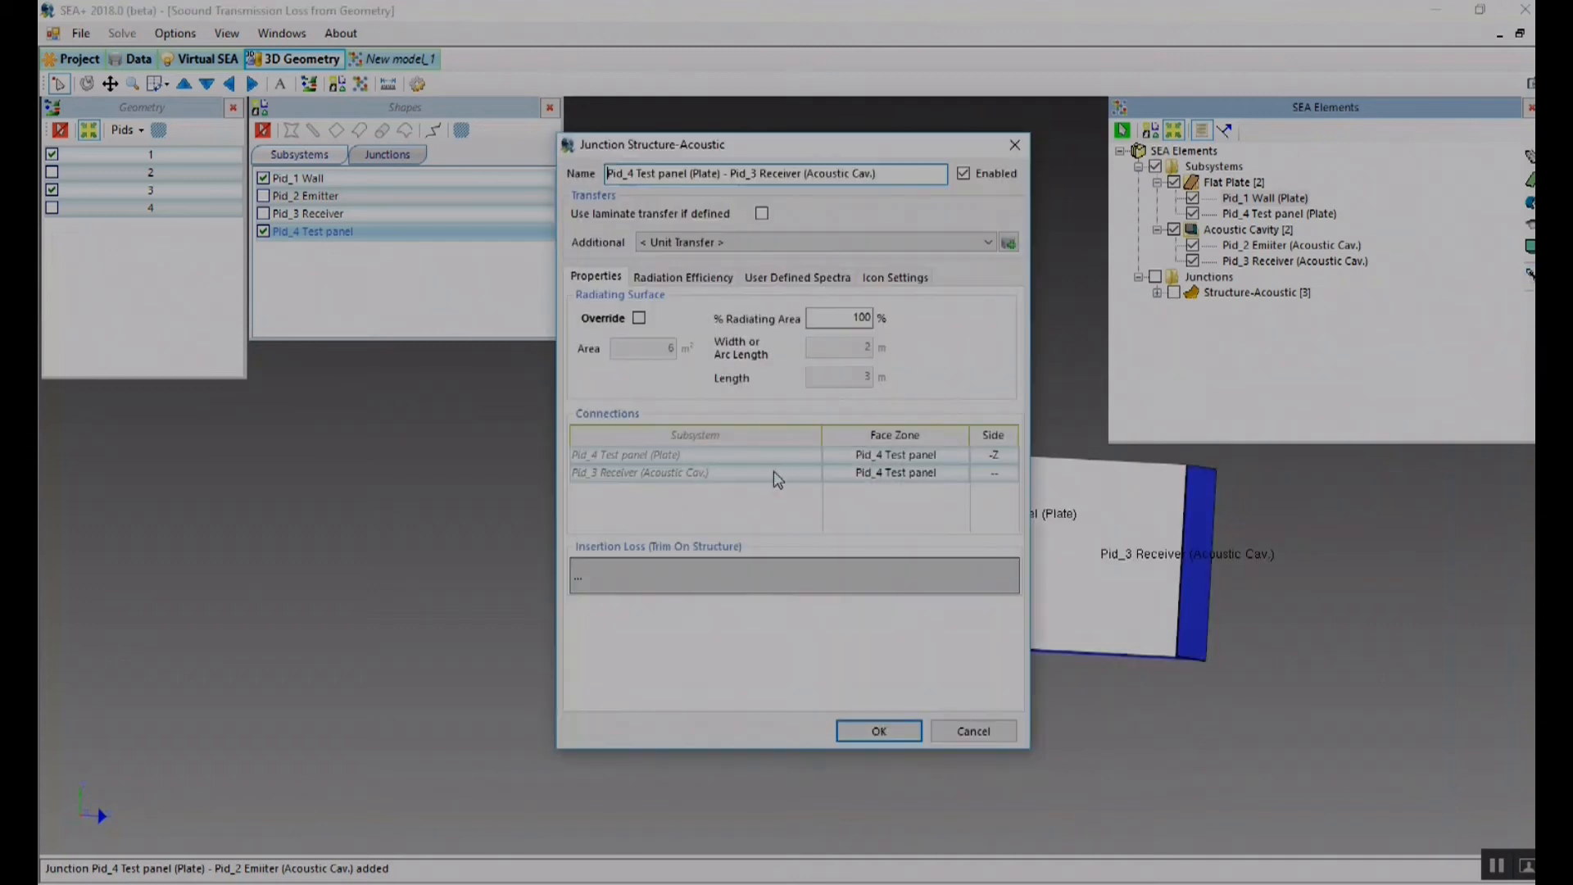
click(1014, 456)
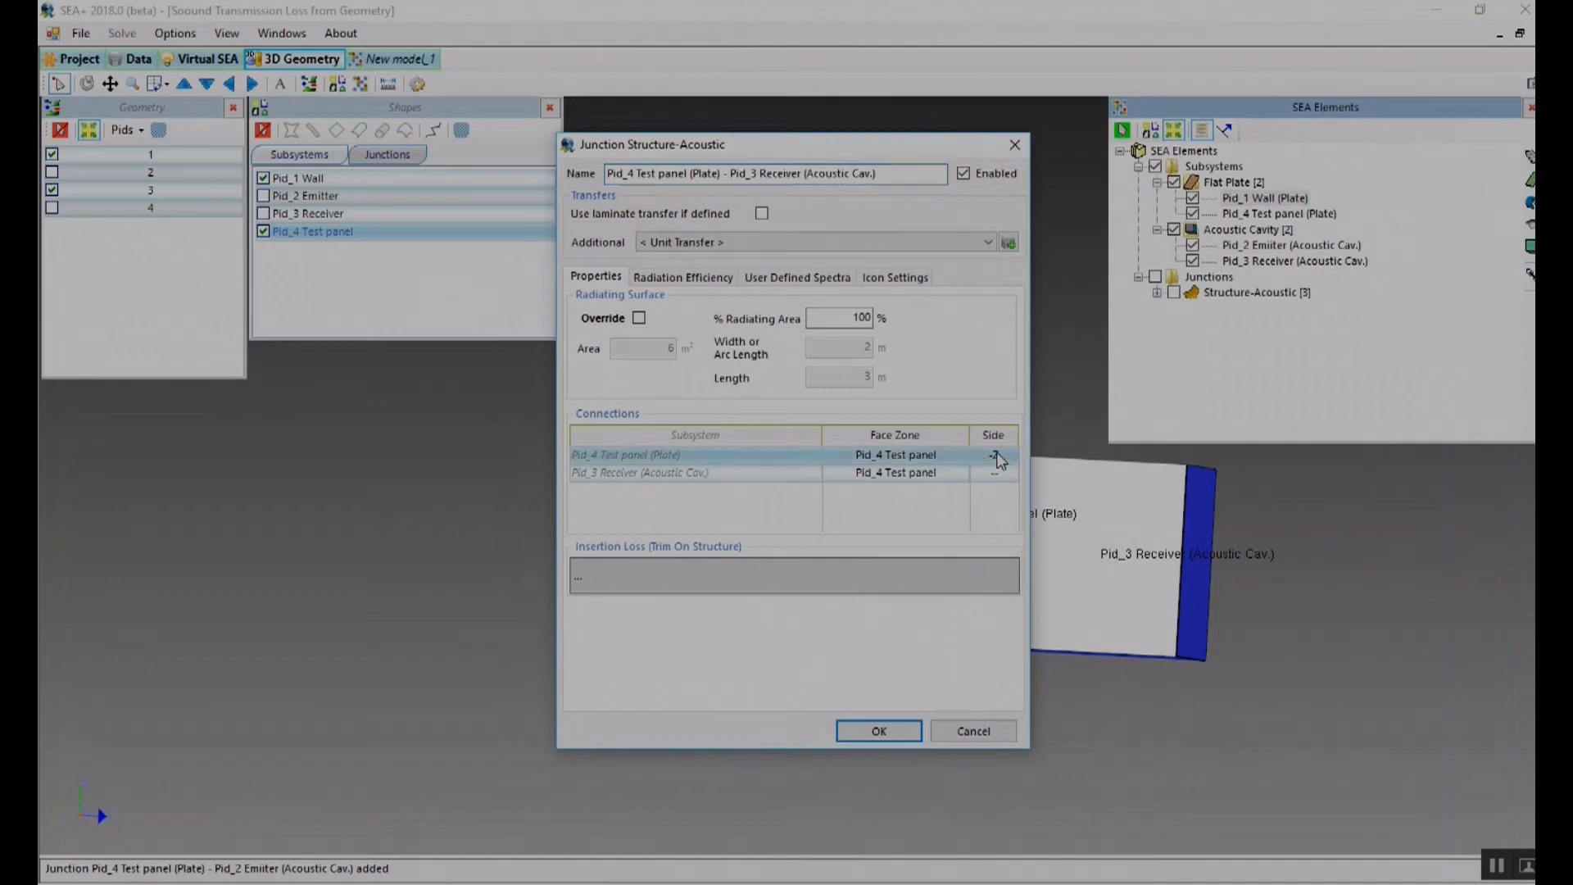
click(1005, 455)
click(997, 475)
click(894, 734)
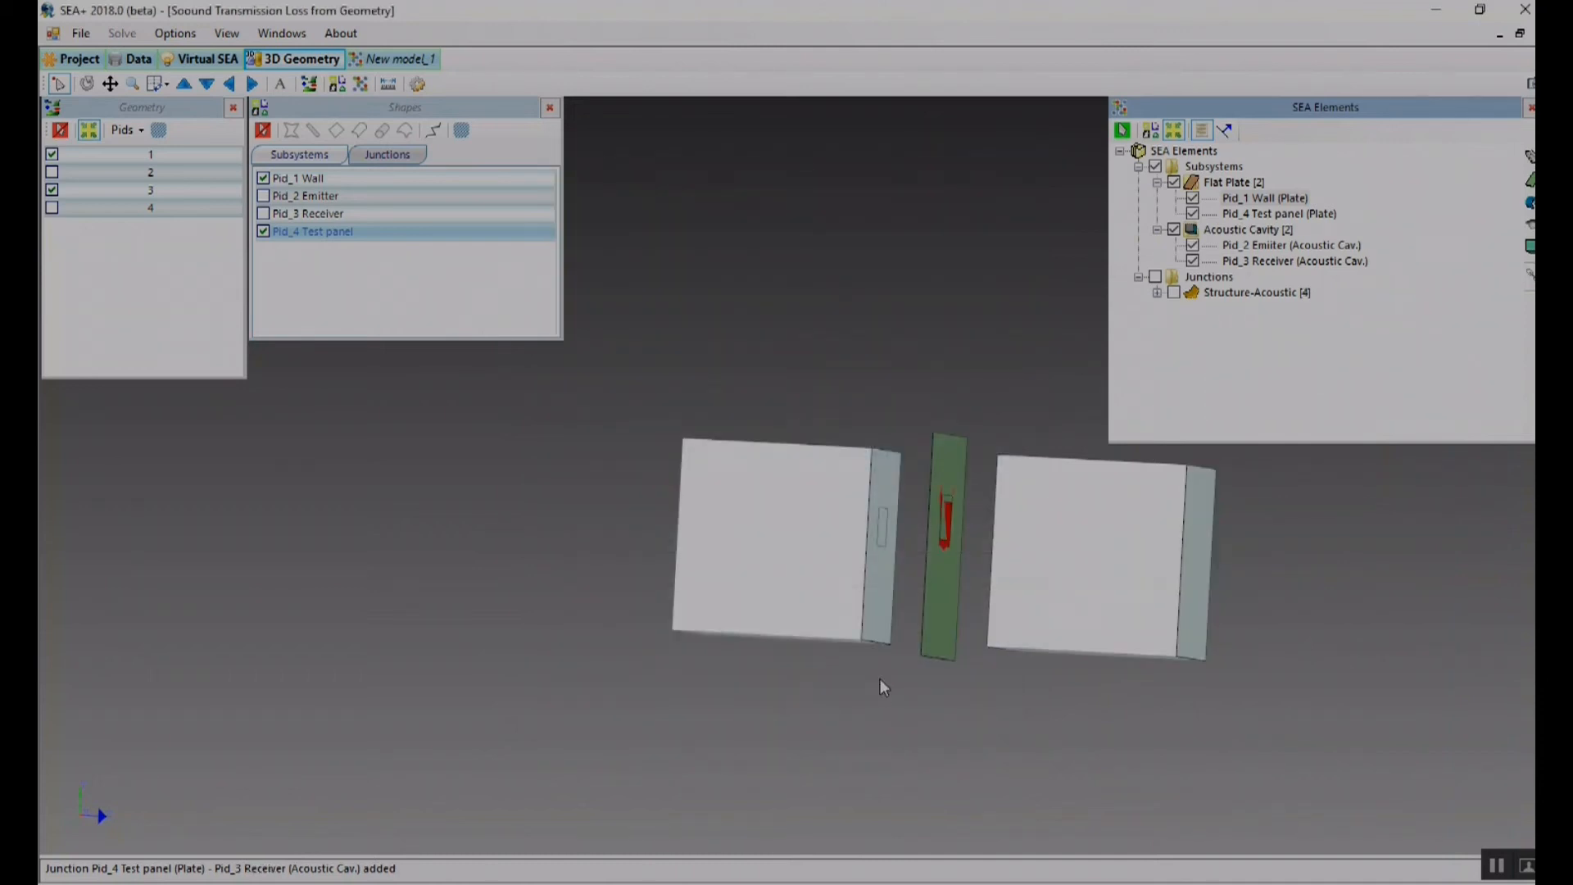
- Show the junctions in the 3D model and list the individual structure-acoustic junctions of the wall and test panel
middle_drag(880, 678, 921, 724)
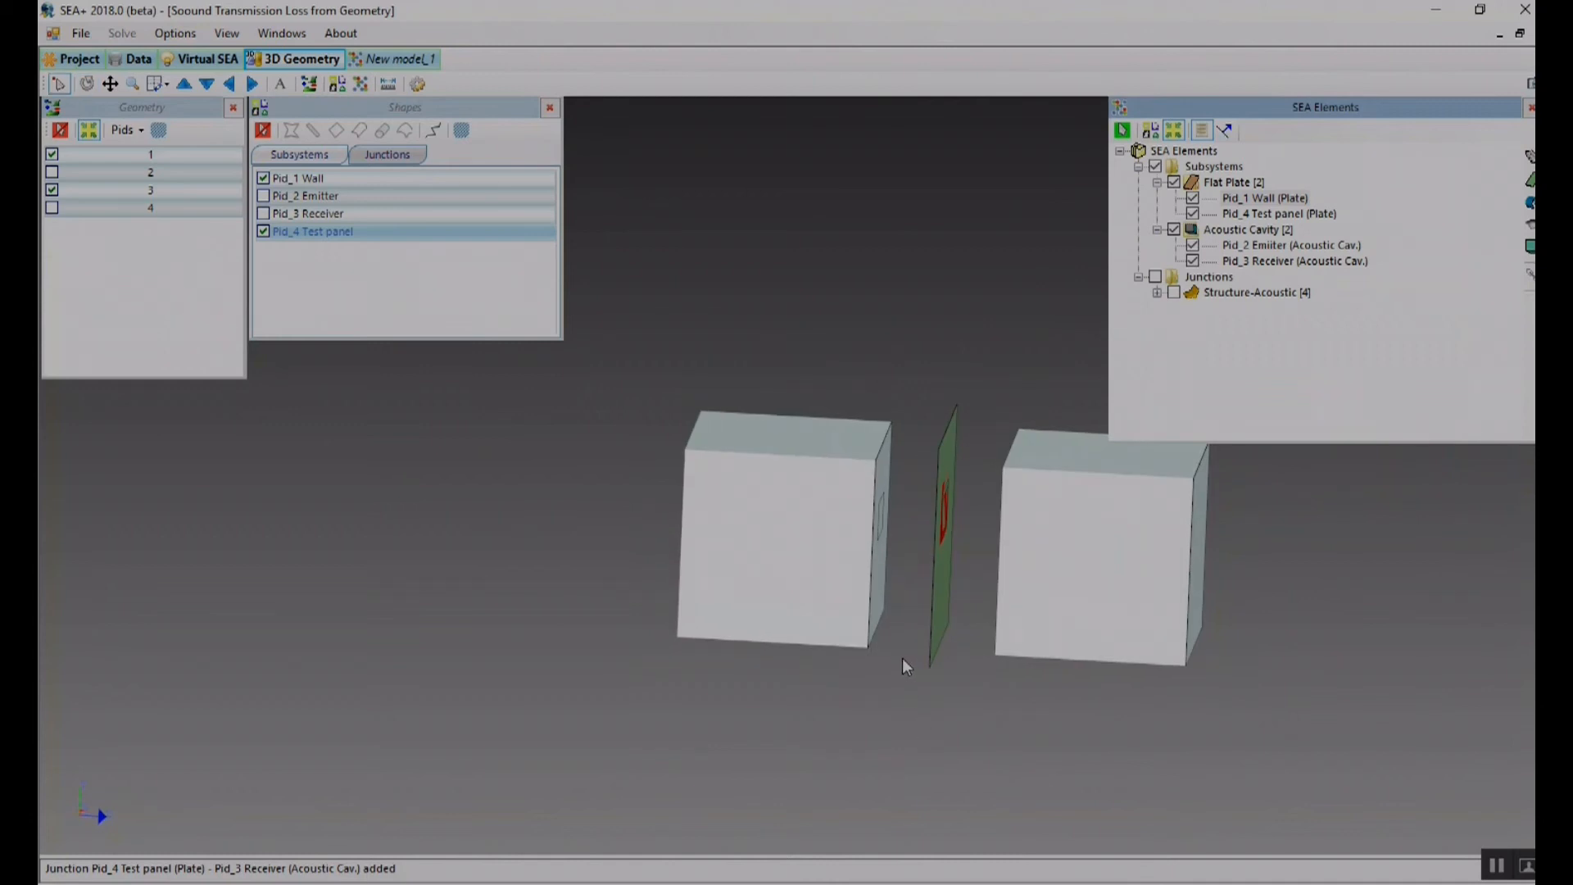
click(1173, 292)
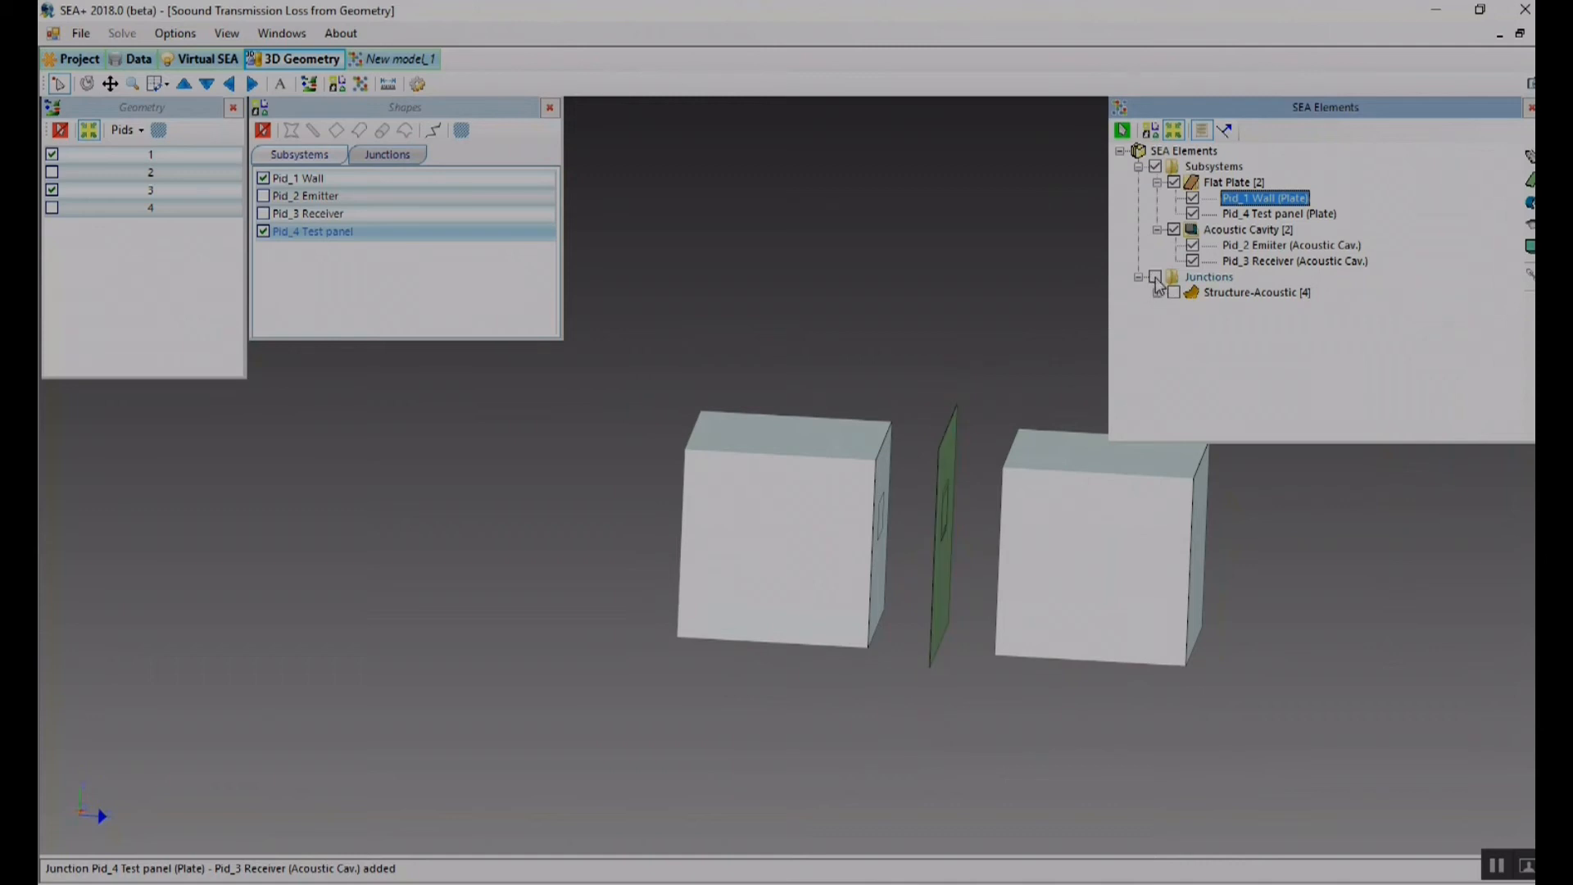
click(1158, 293)
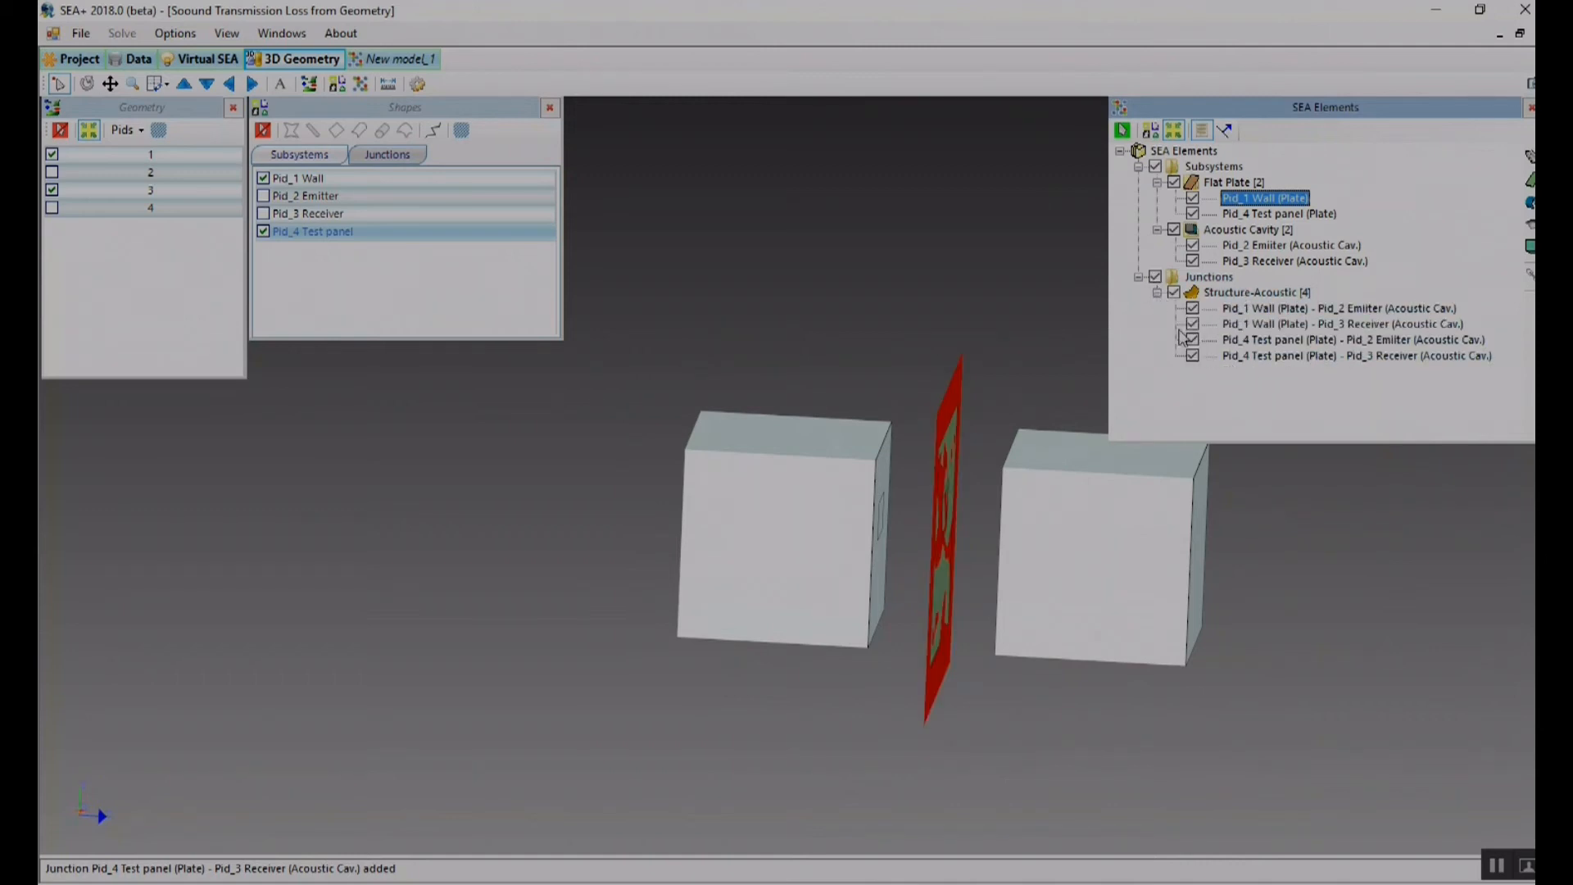
- Hide the structure-acoustic junctions and create a line structure-structure junction between the Pid_4 Test panel and Pid_1 Wall plates with the default settings
click(1155, 277)
drag(964, 554, 946, 590)
click(1528, 279)
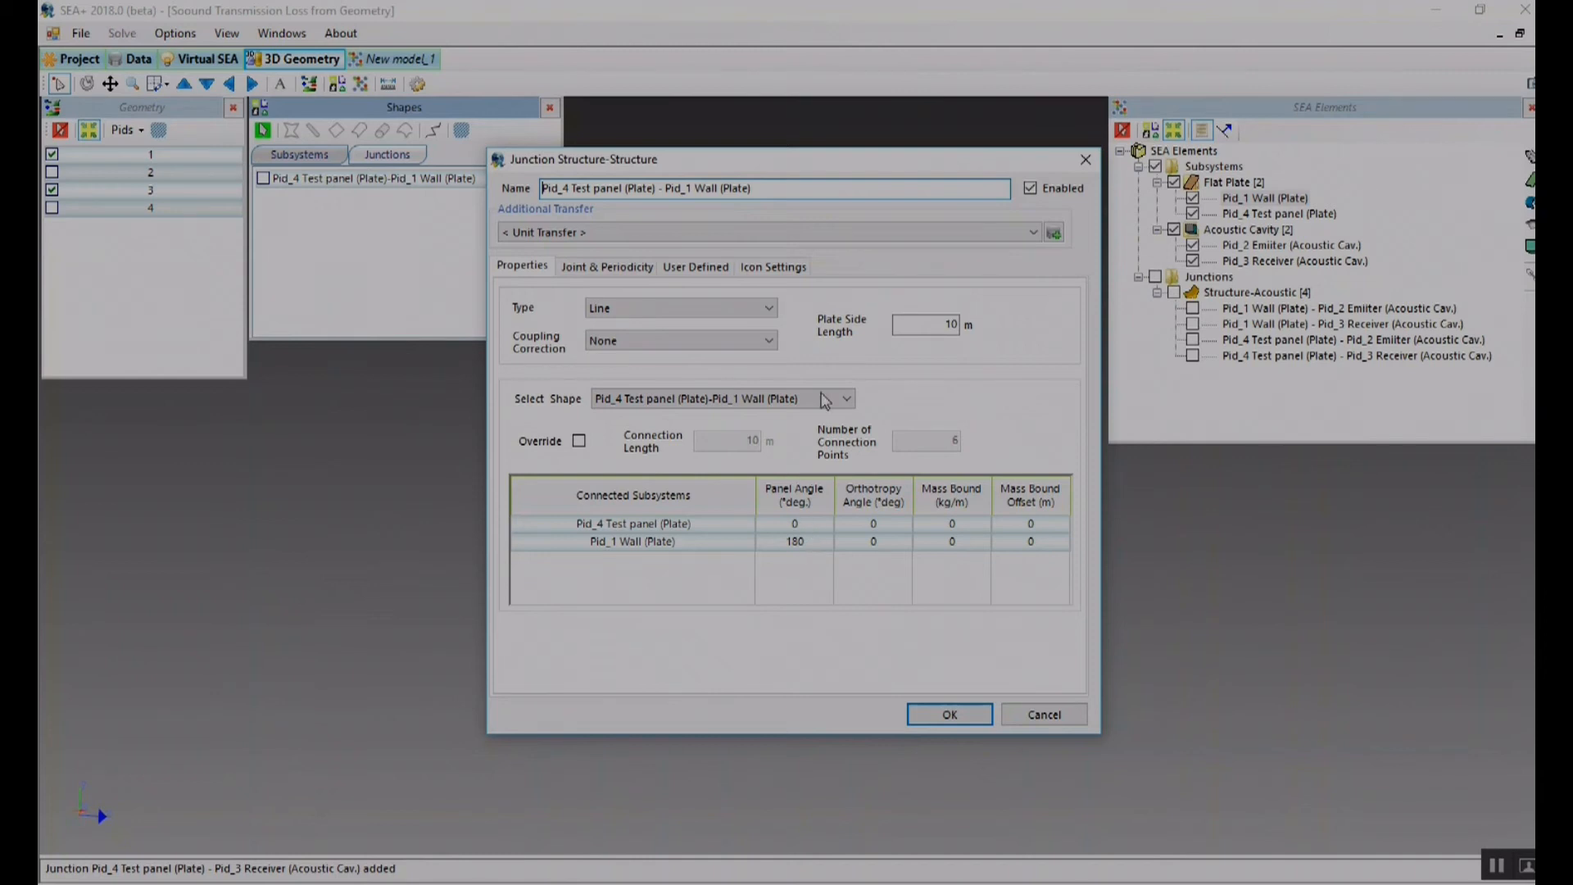
click(933, 716)
- Check the wall's Z+ normal direction and inspect the structure-structure junction around the test panel in the exploded SEA elements
drag(982, 652, 724, 543)
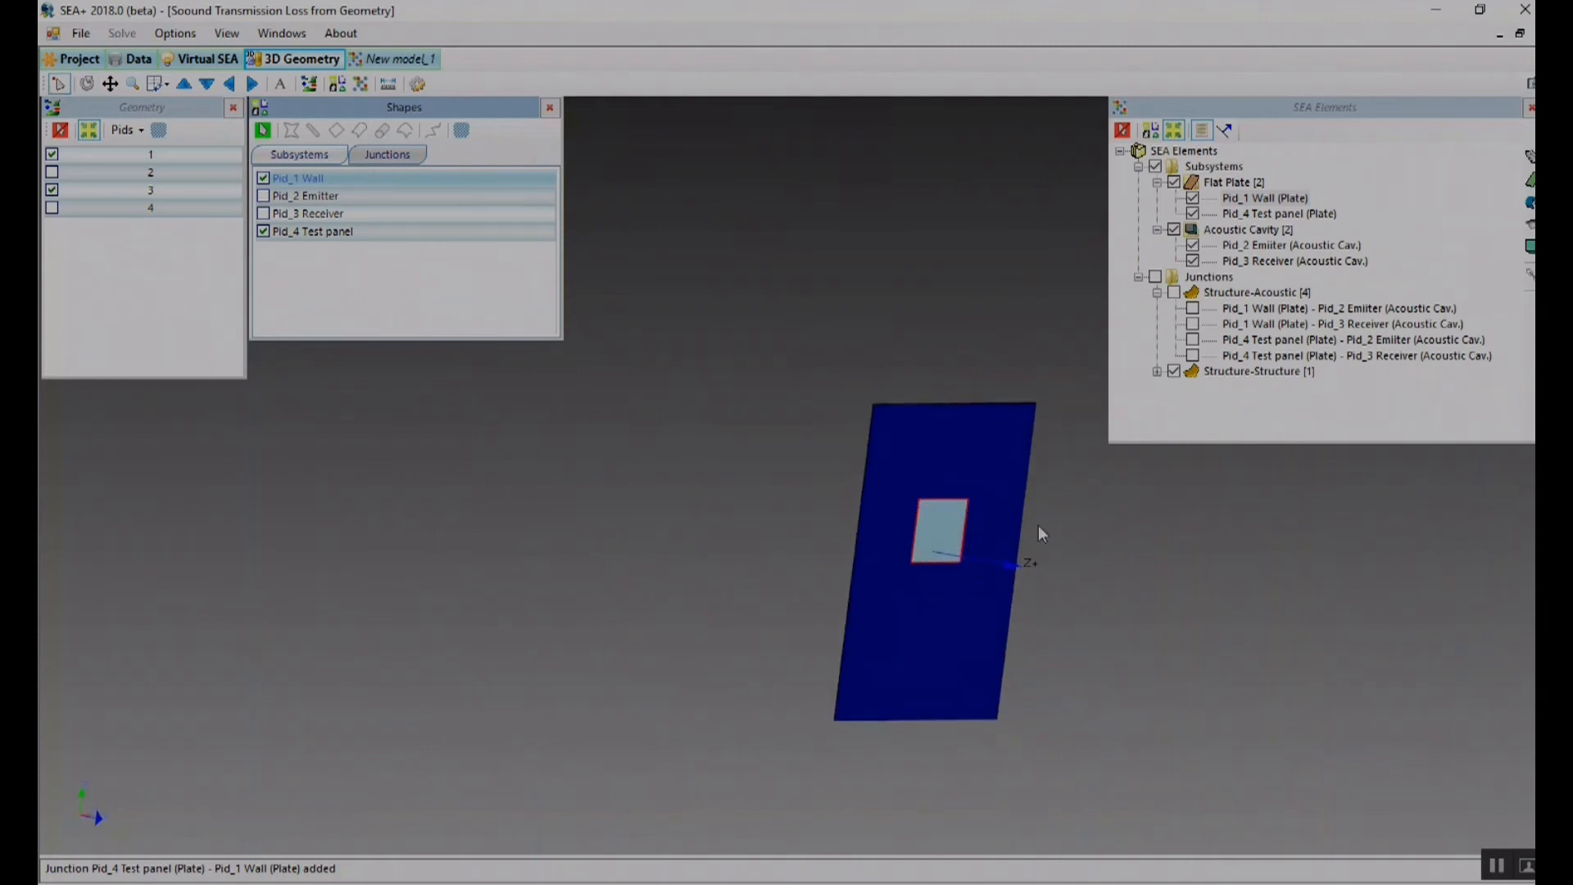
click(1194, 413)
middle_drag(1063, 592, 1314, 611)
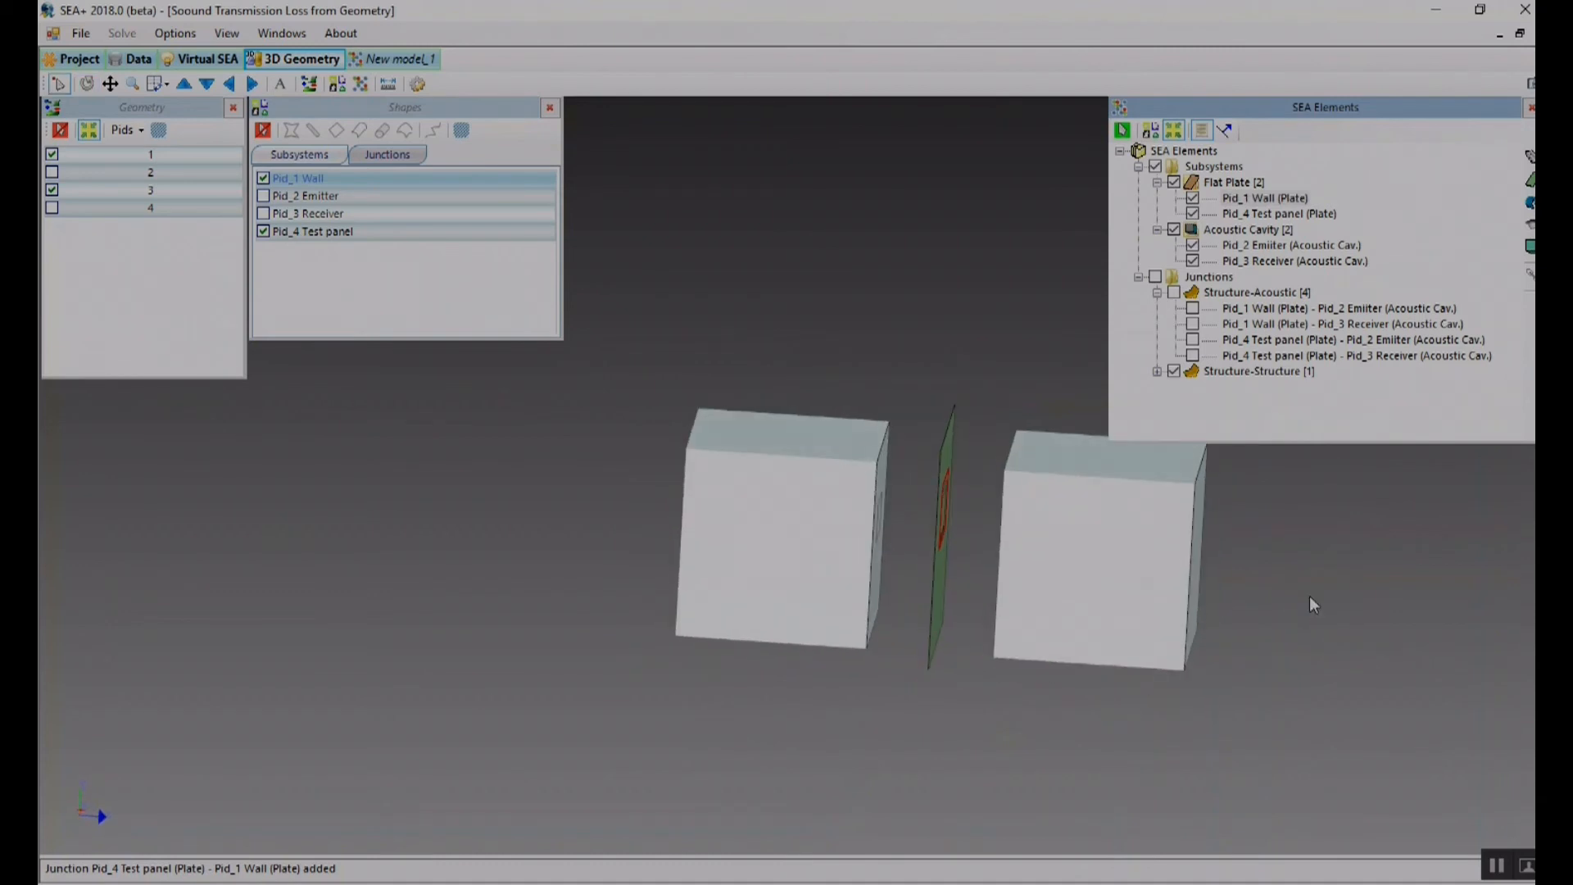
middle_drag(1098, 611, 1075, 450)
click(1157, 372)
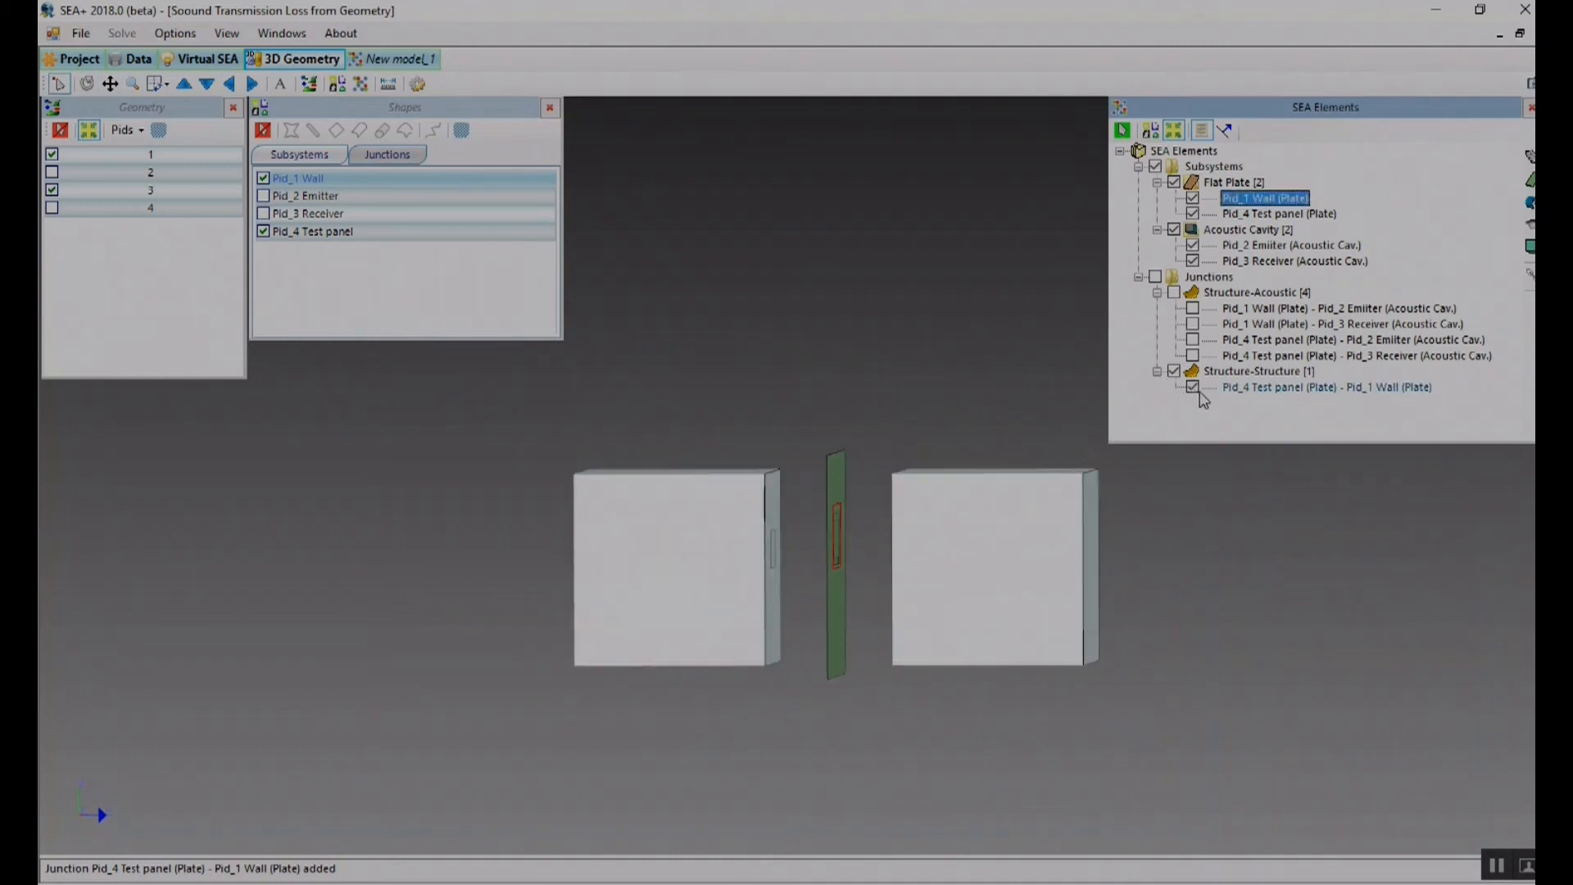
click(1265, 388)
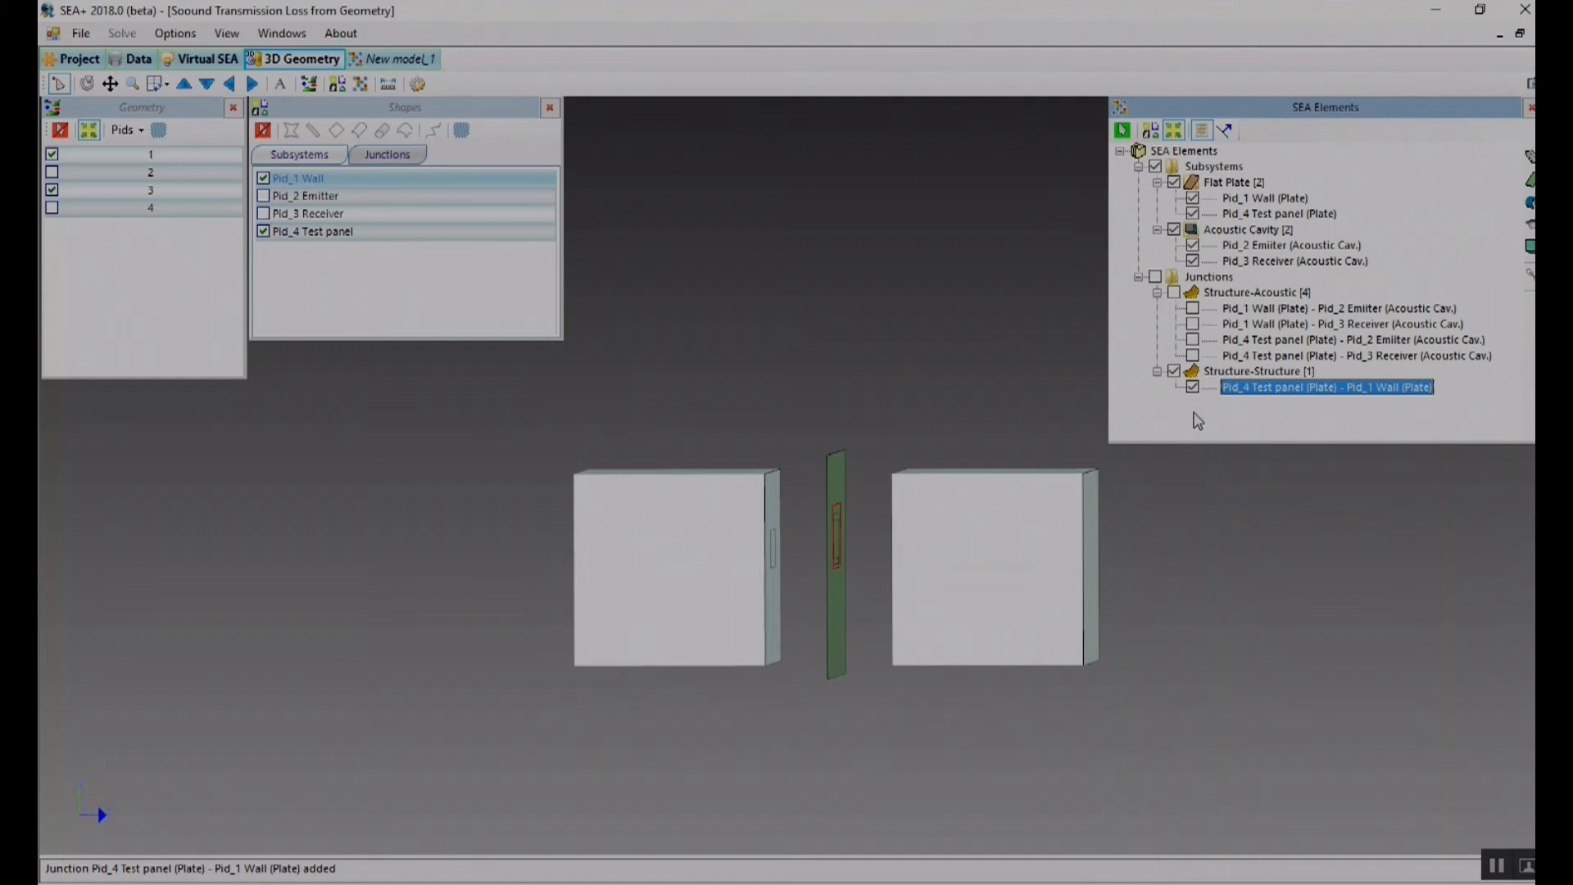
middle_drag(986, 604, 899, 595)
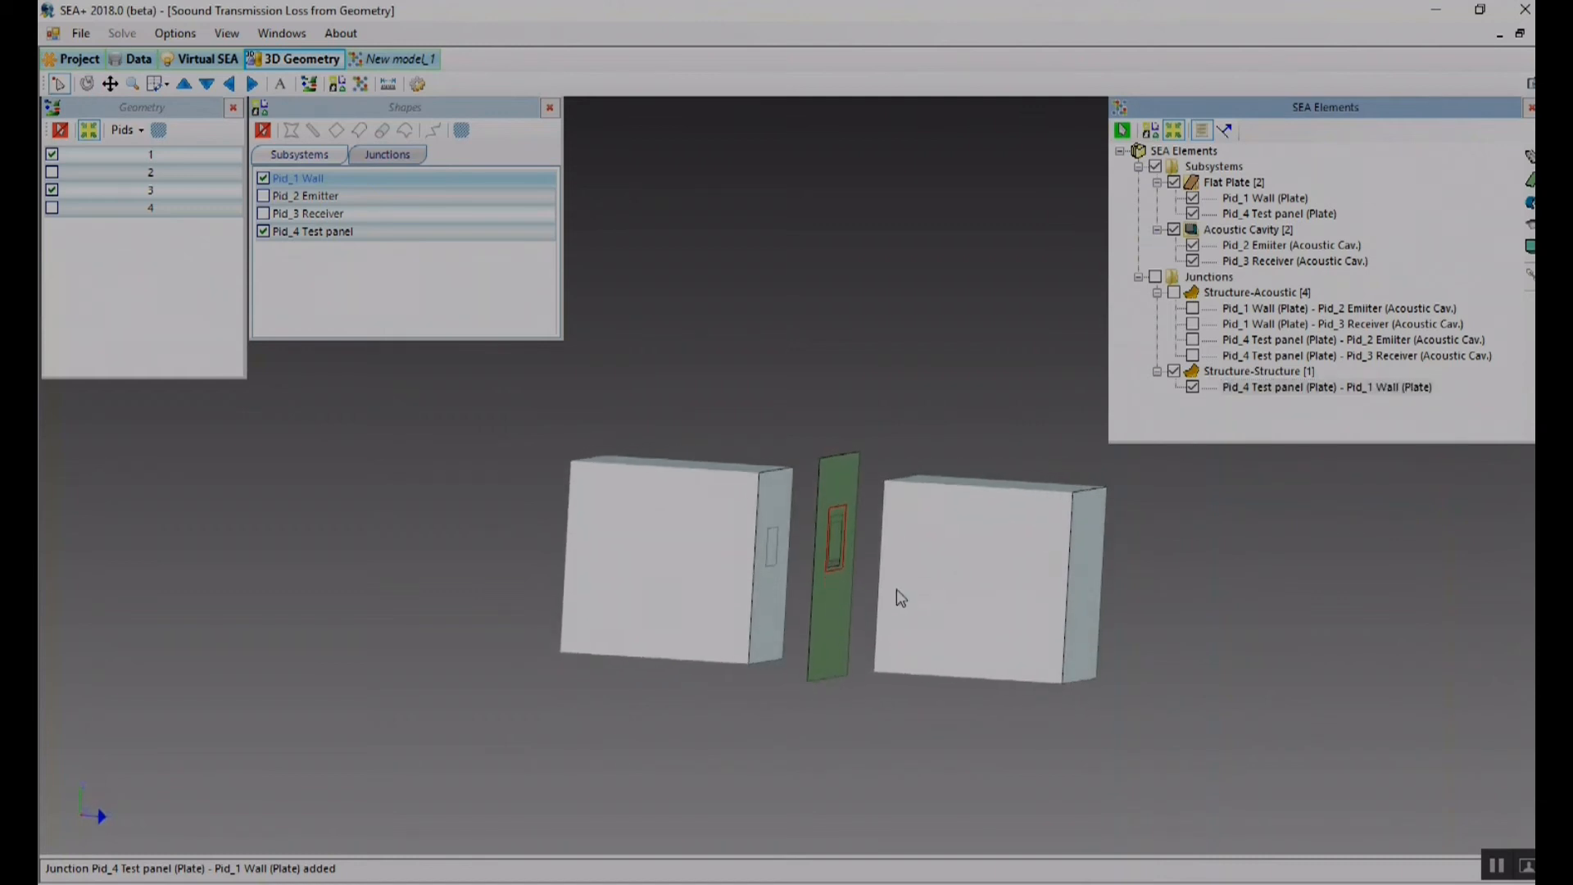
- Apply the 2-layer Treatment as the trim on the + side of the Pid_4 Test panel plate
double_click(836, 544)
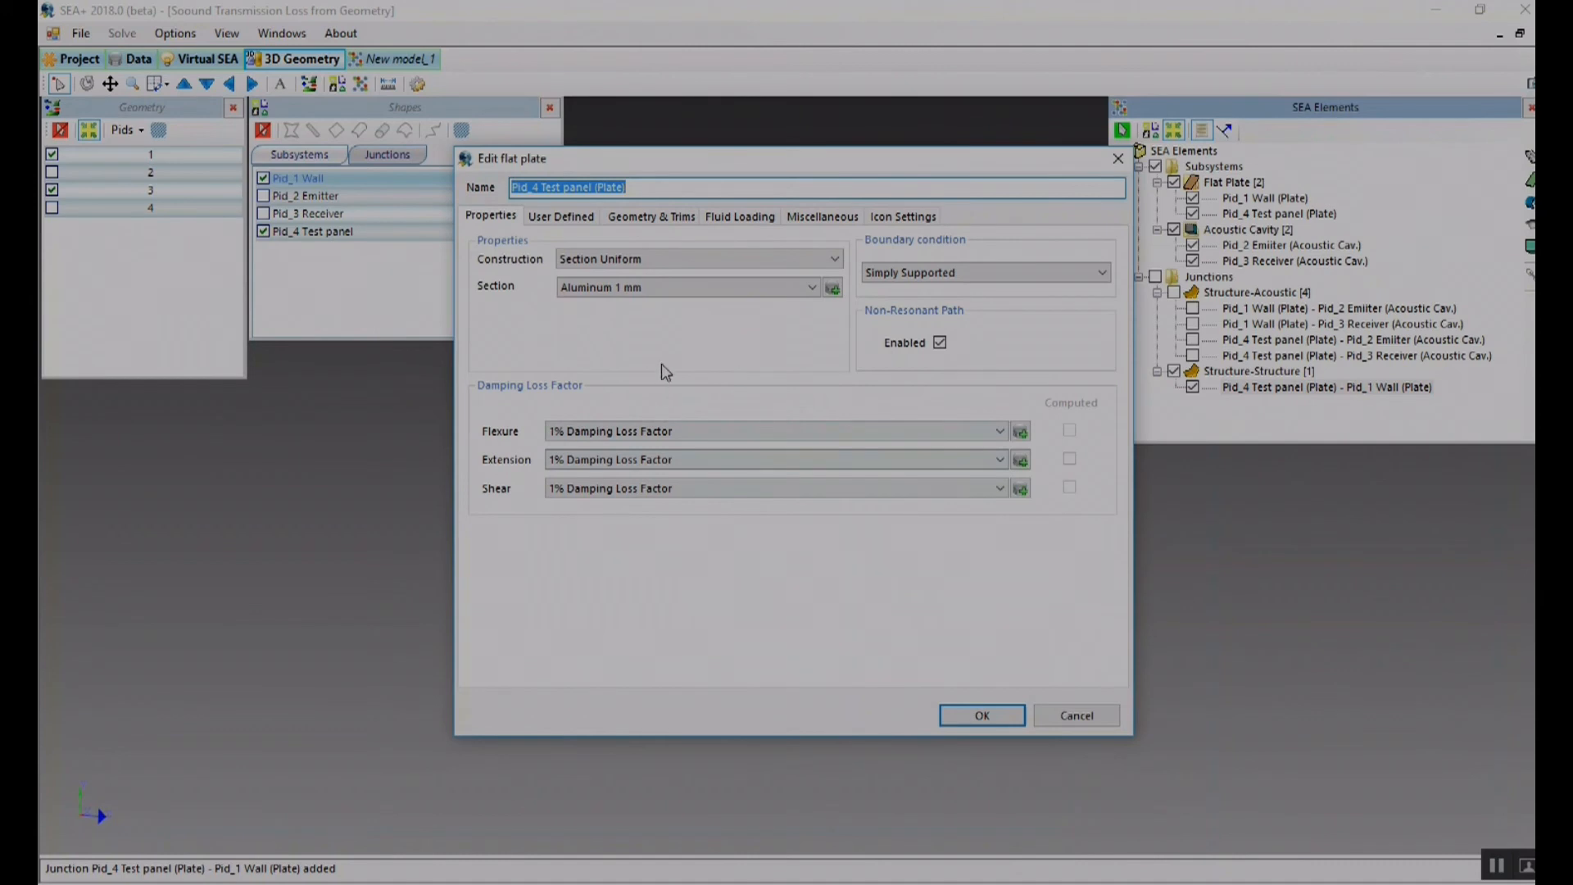
click(645, 218)
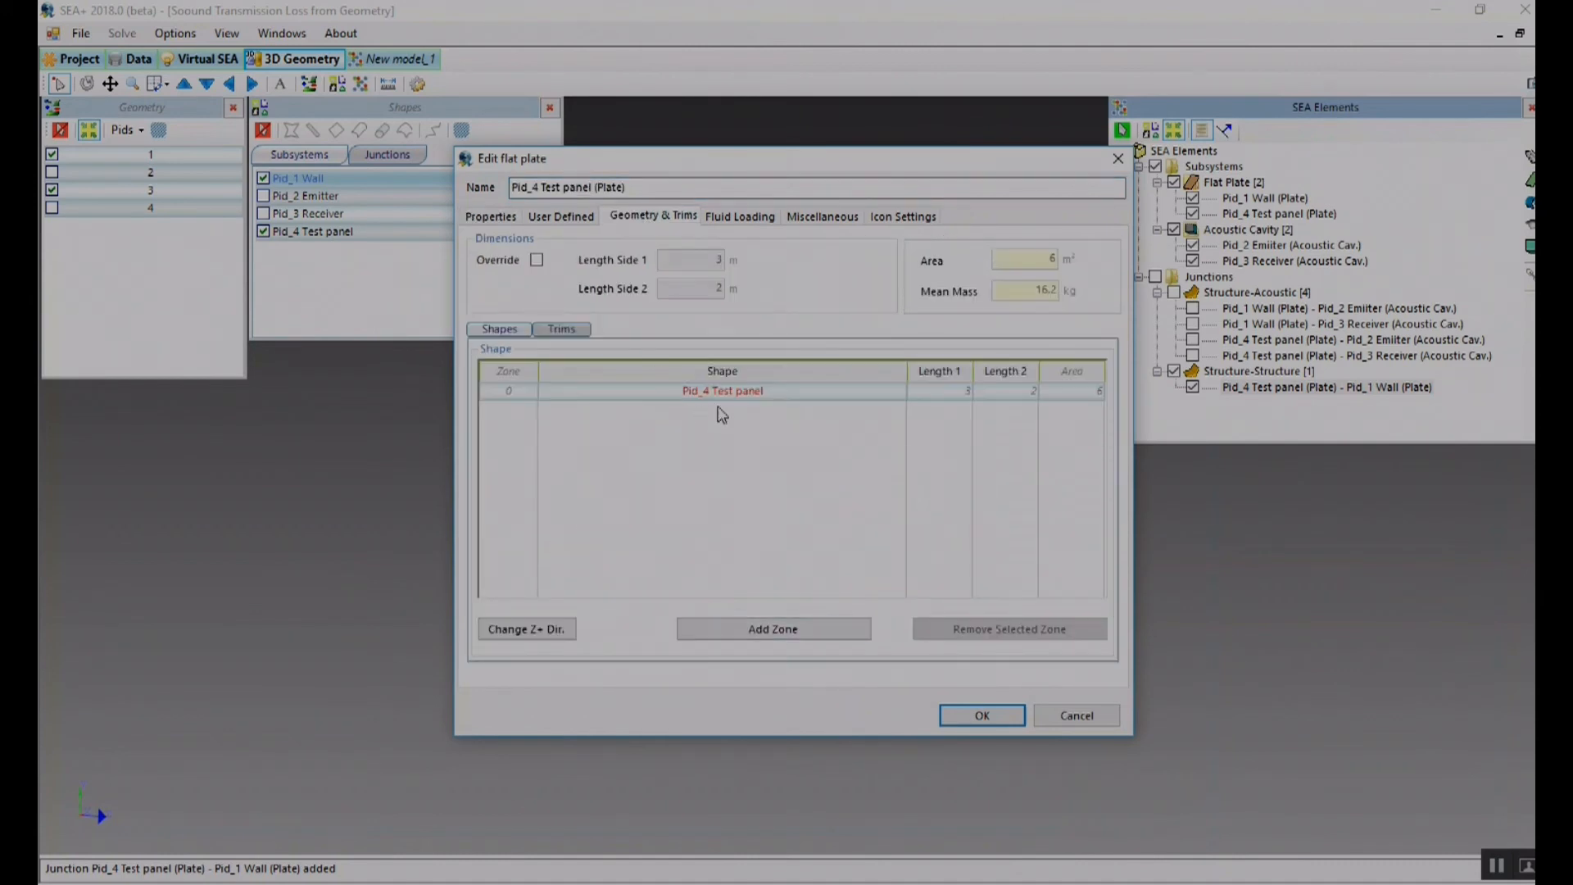
click(573, 334)
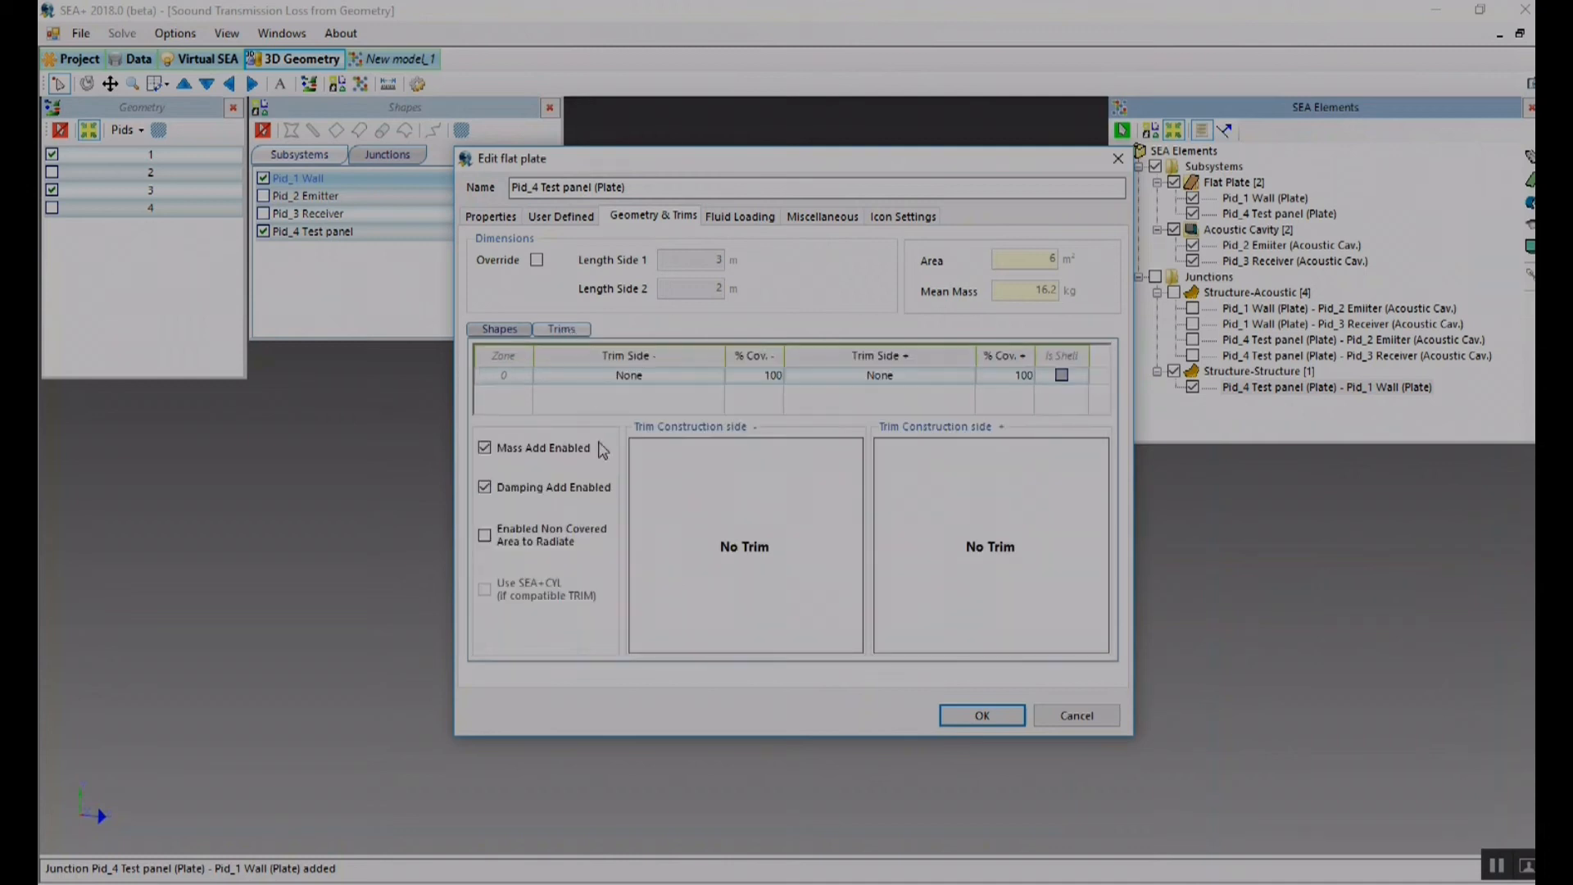
click(916, 379)
click(913, 380)
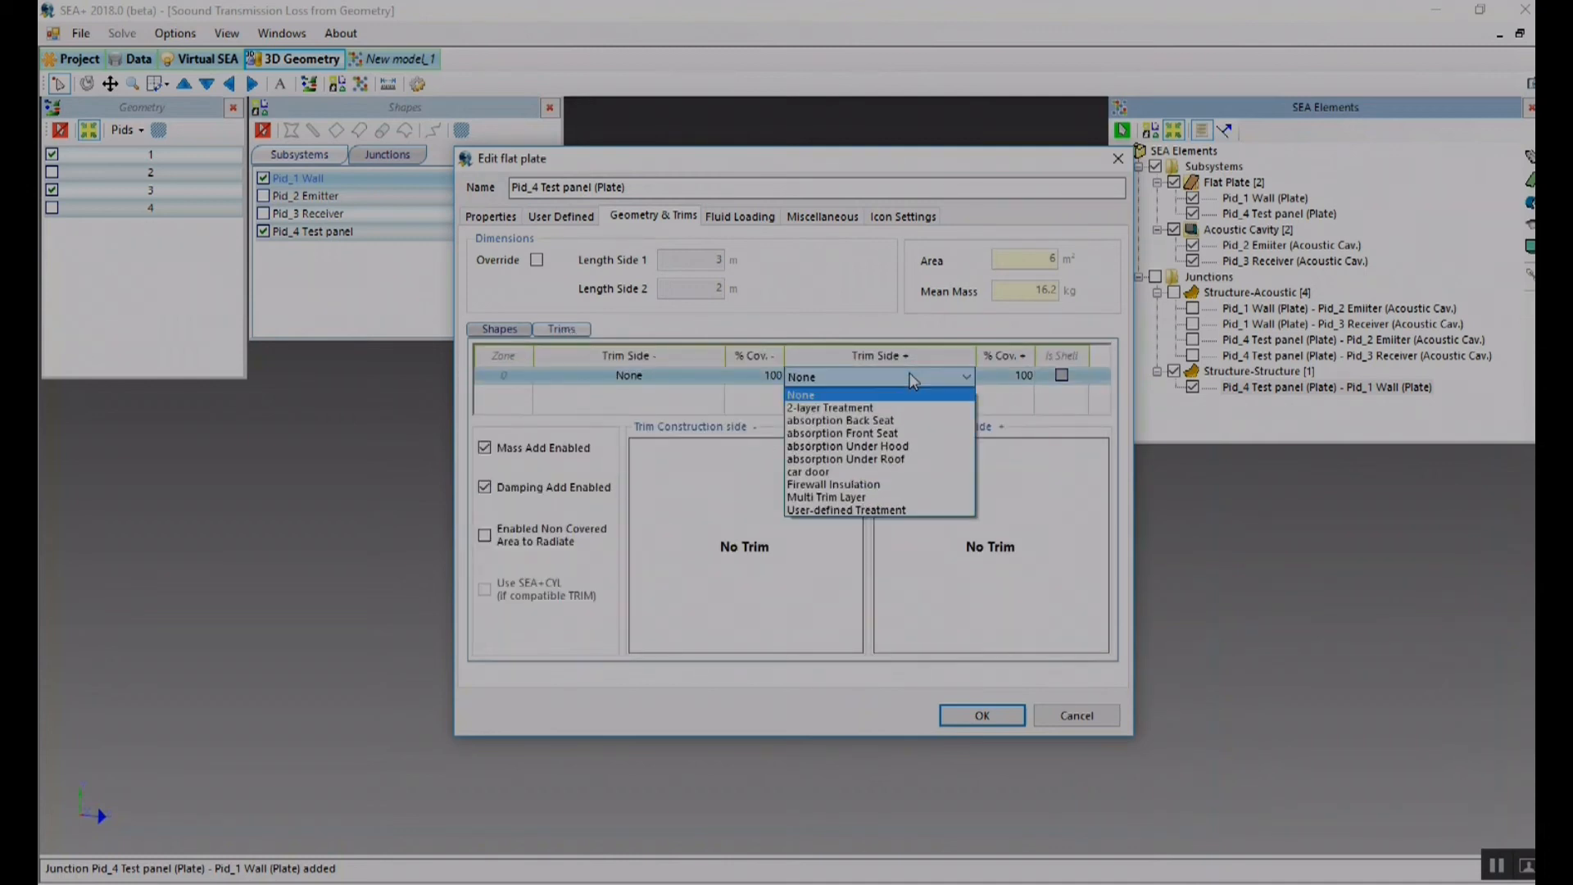
click(878, 408)
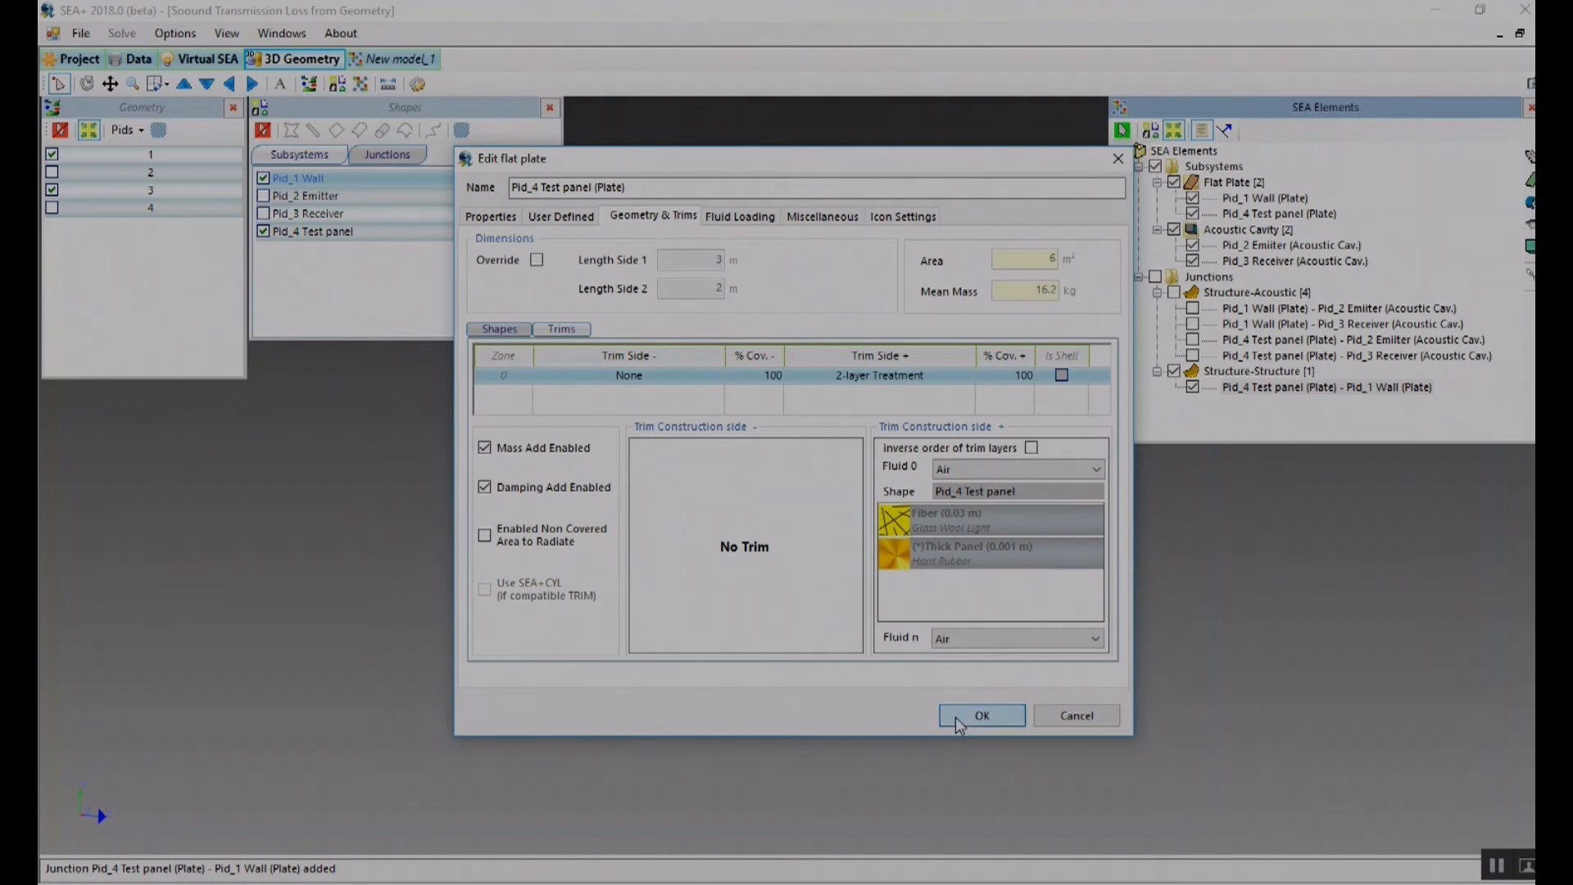
click(981, 715)
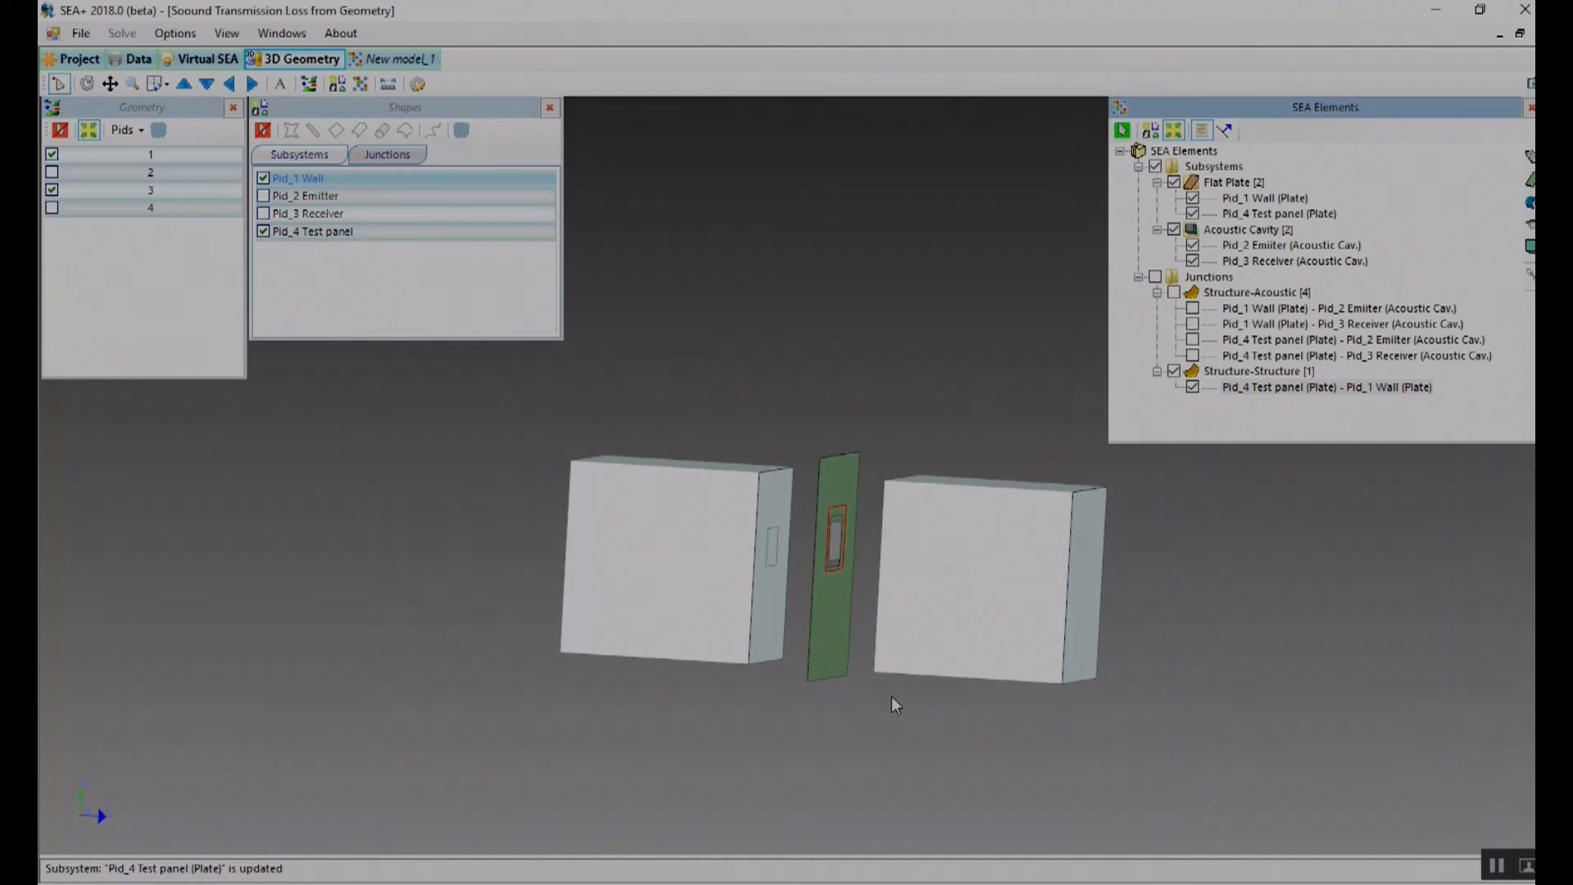
middle_drag(885, 680, 1146, 706)
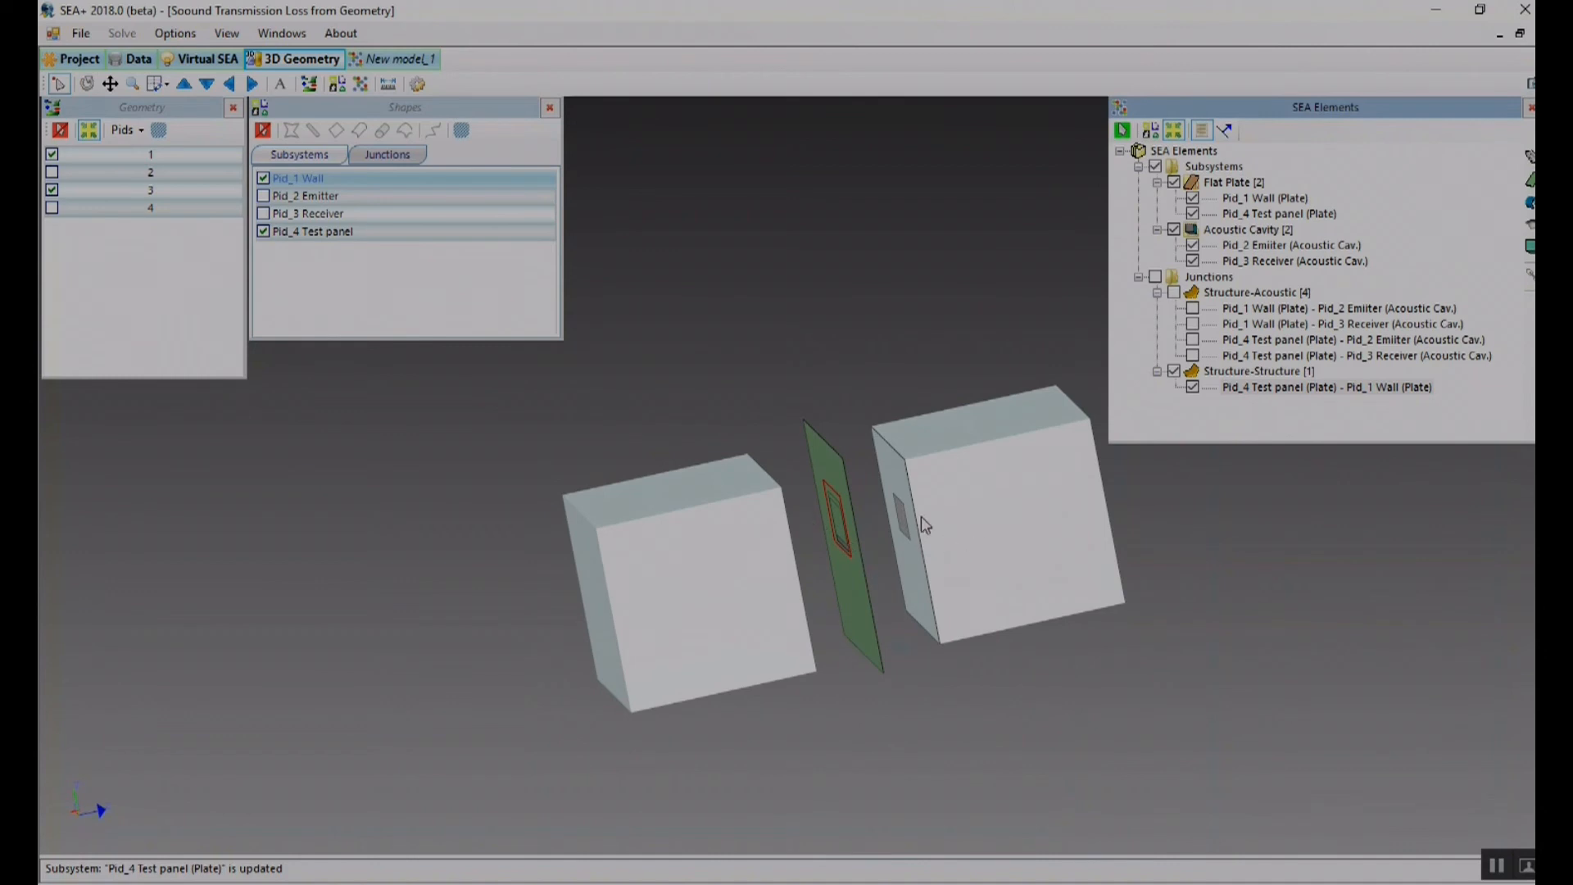
middle_drag(979, 525, 1015, 528)
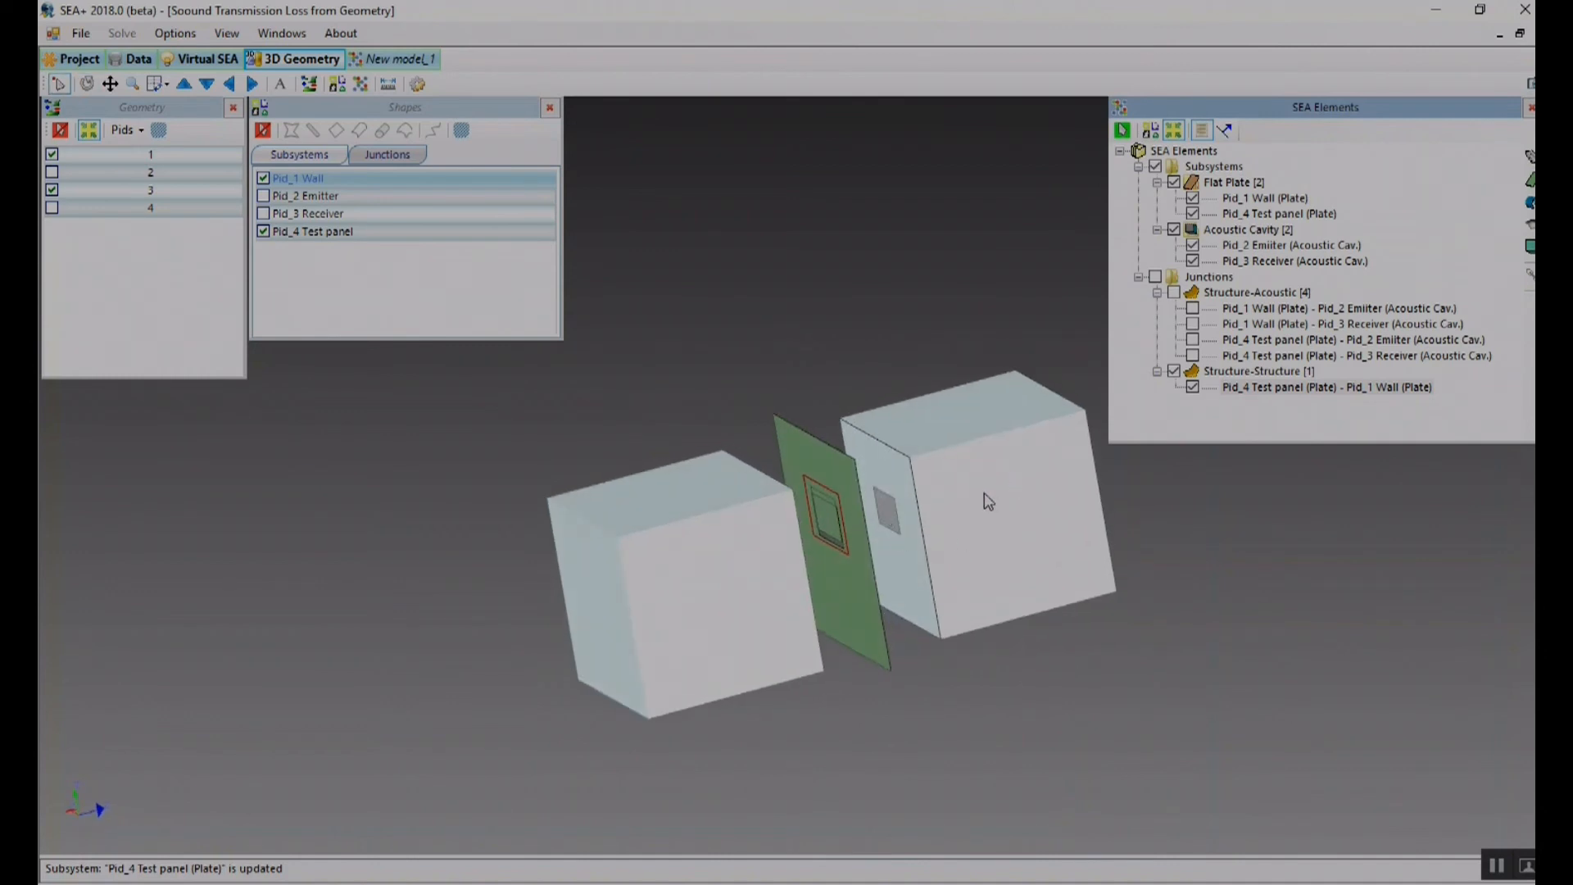
middle_drag(1078, 649, 857, 683)
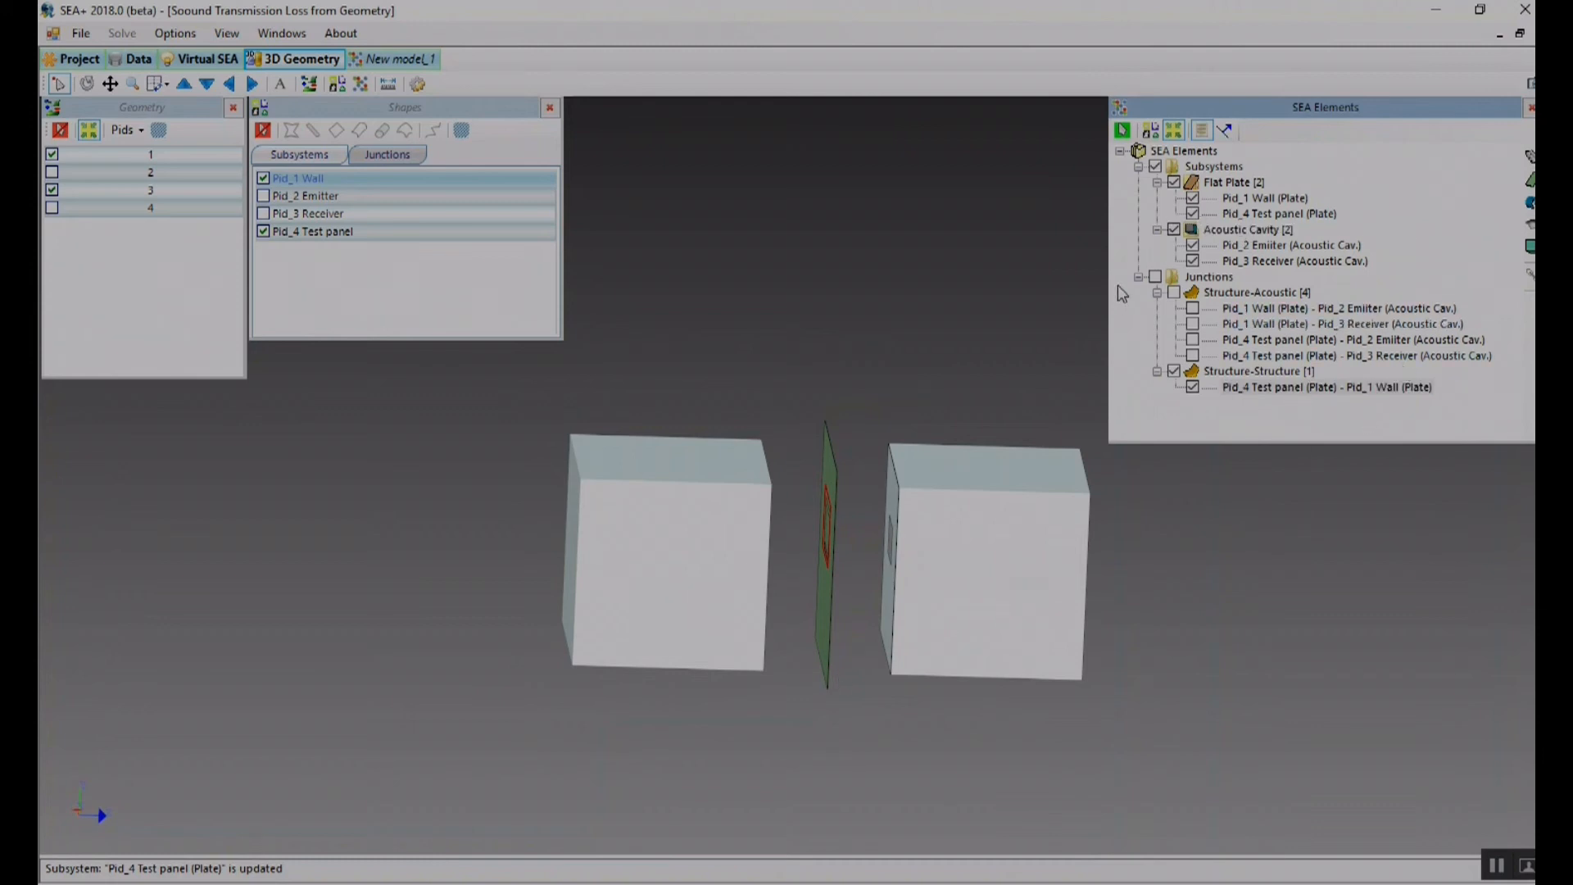
- Generate a new SEA model from the SEA Elements and hide the mesh elements in its 3D view
right_click(1196, 150)
click(1229, 168)
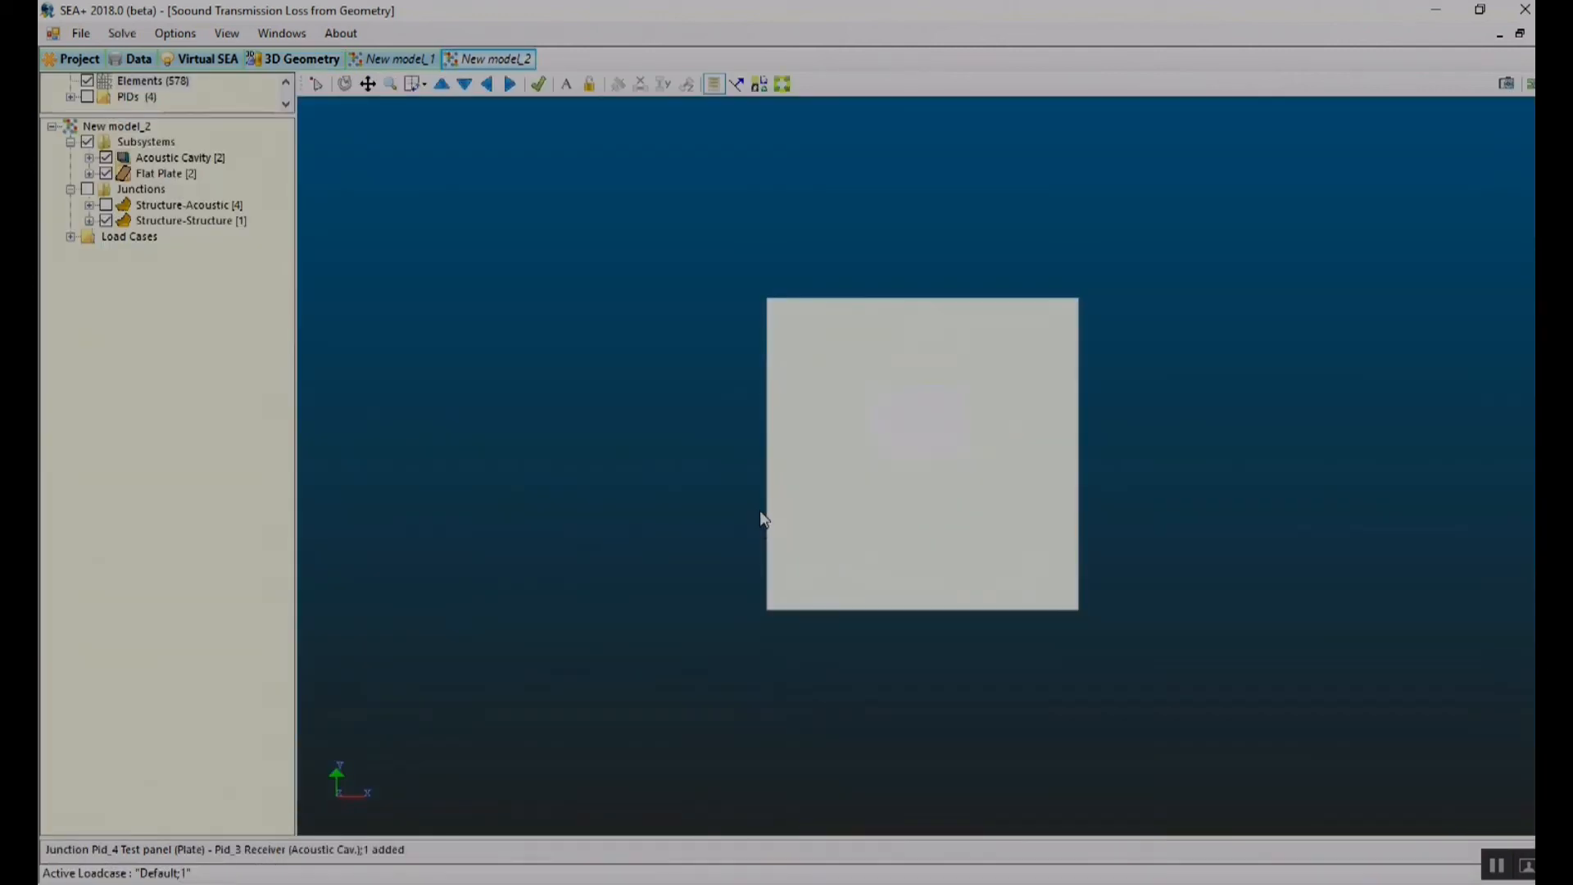
middle_drag(881, 544, 1196, 616)
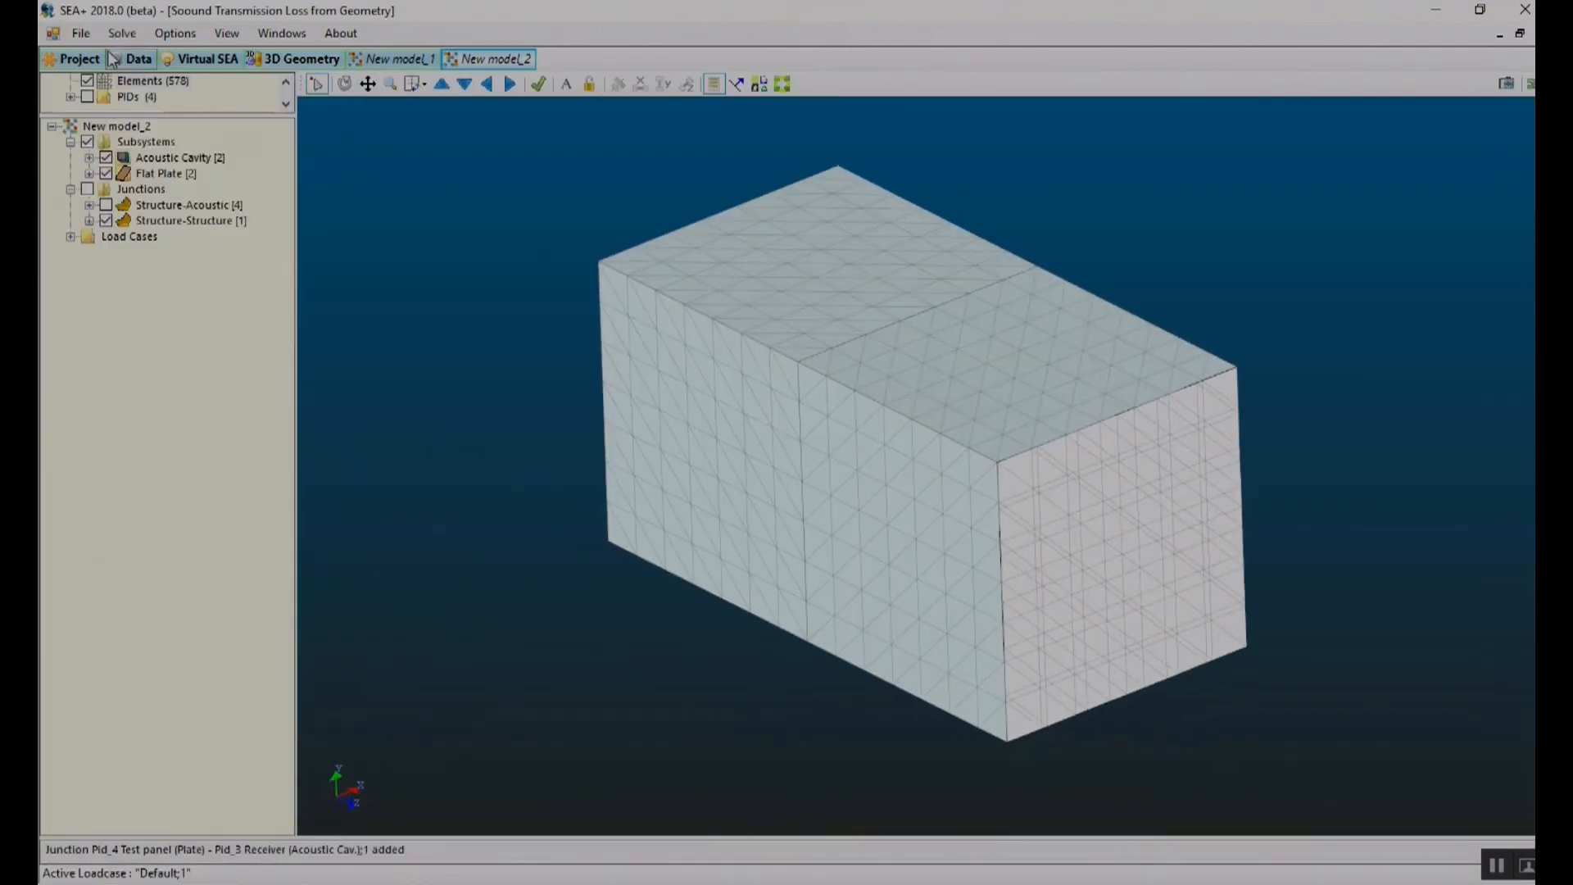
click(87, 80)
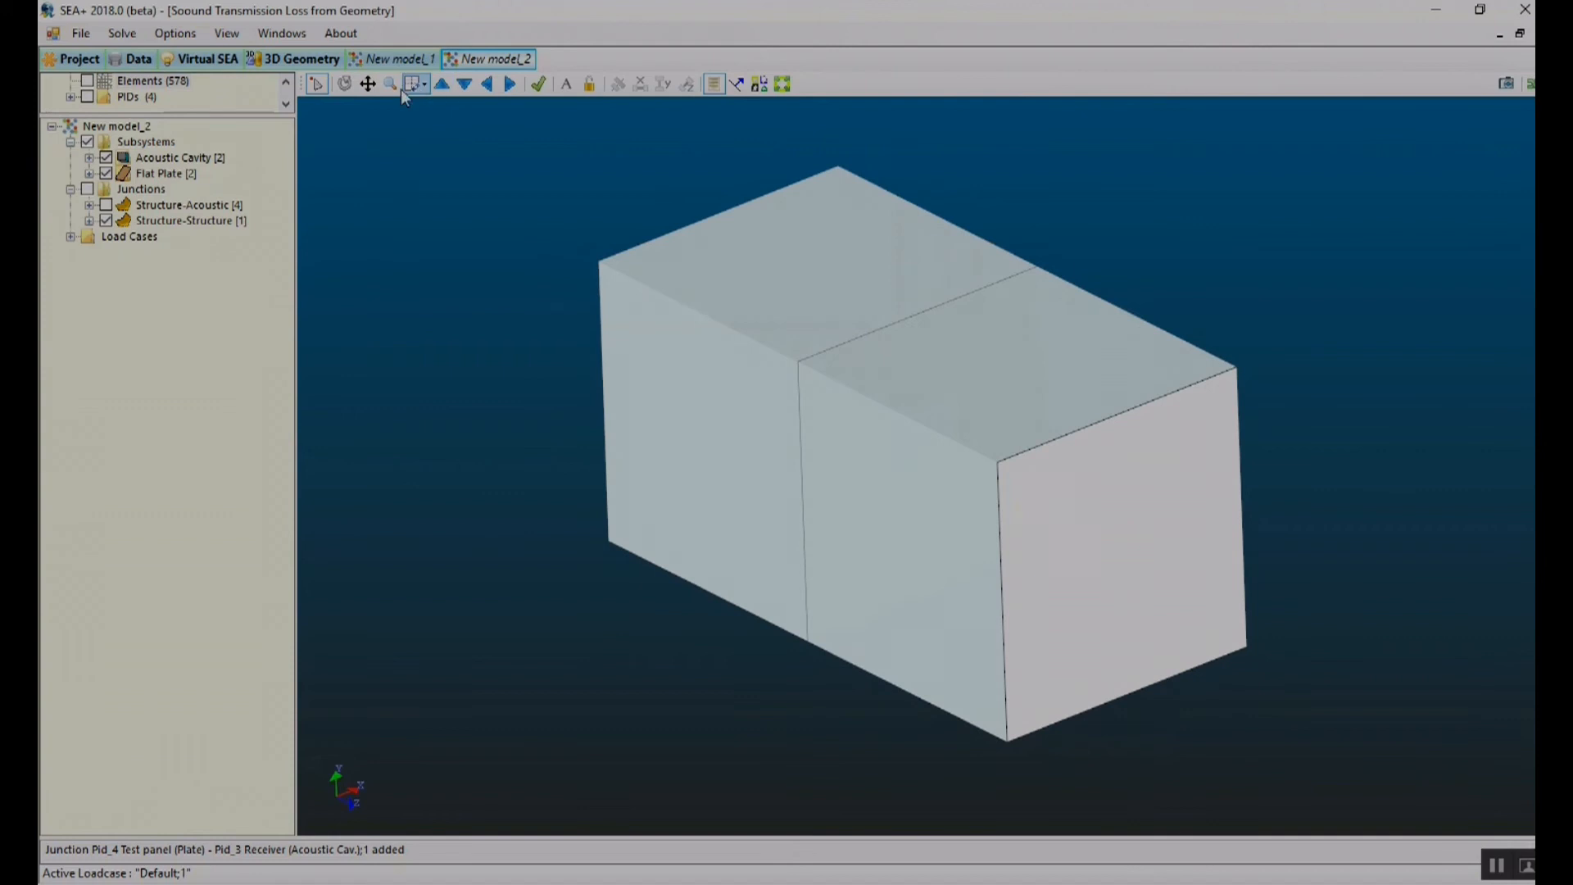
- Shrink the model view so the cavities and plates are separated, and hide all junctions
click(782, 83)
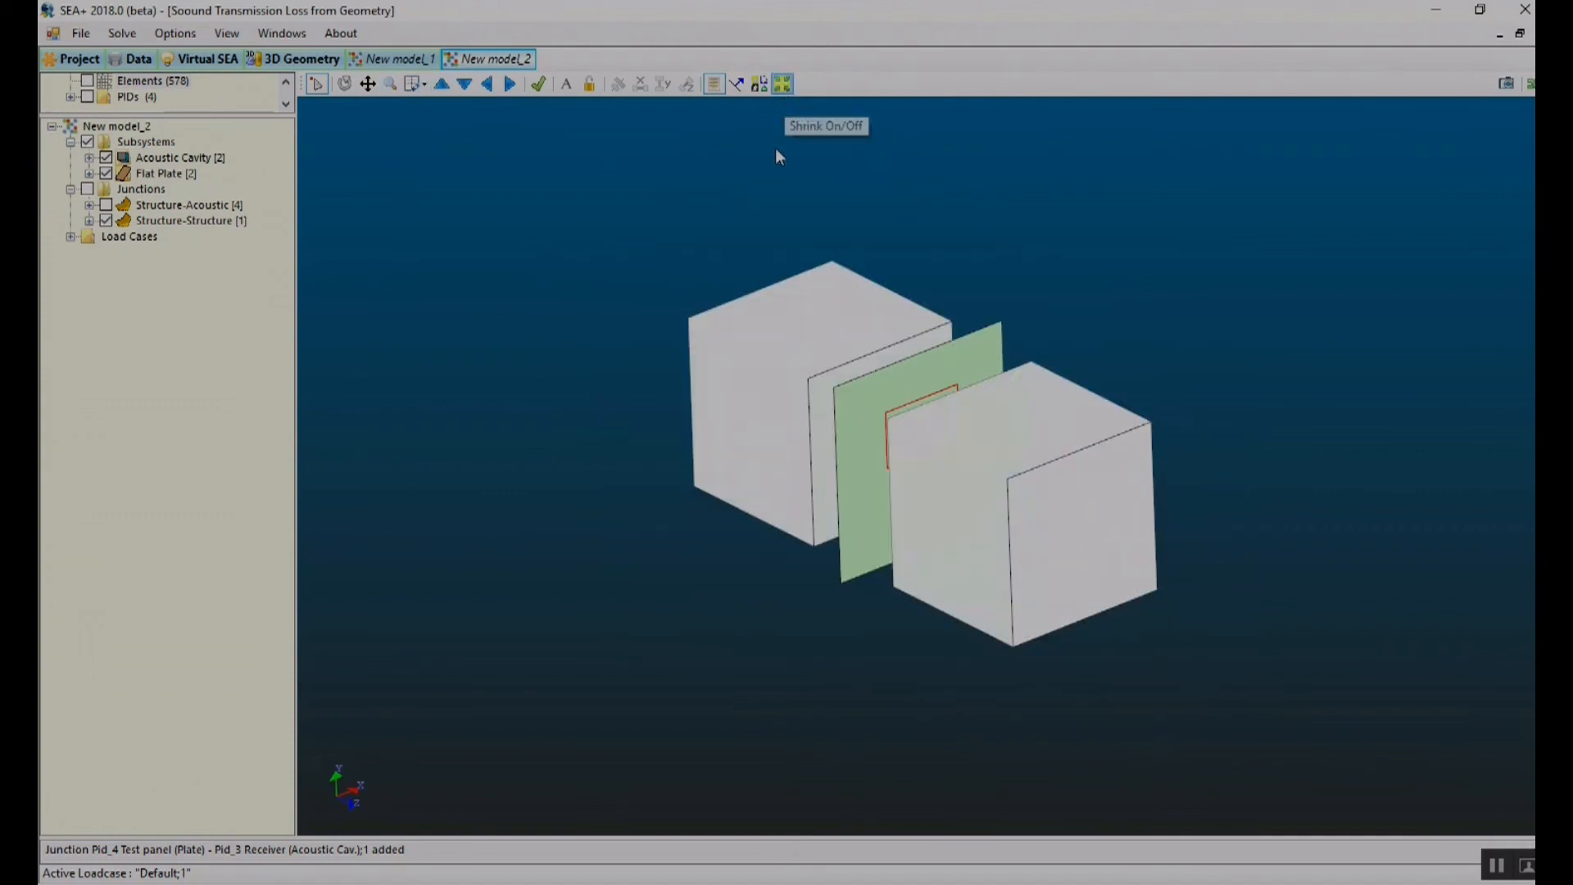
middle_drag(857, 452, 706, 205)
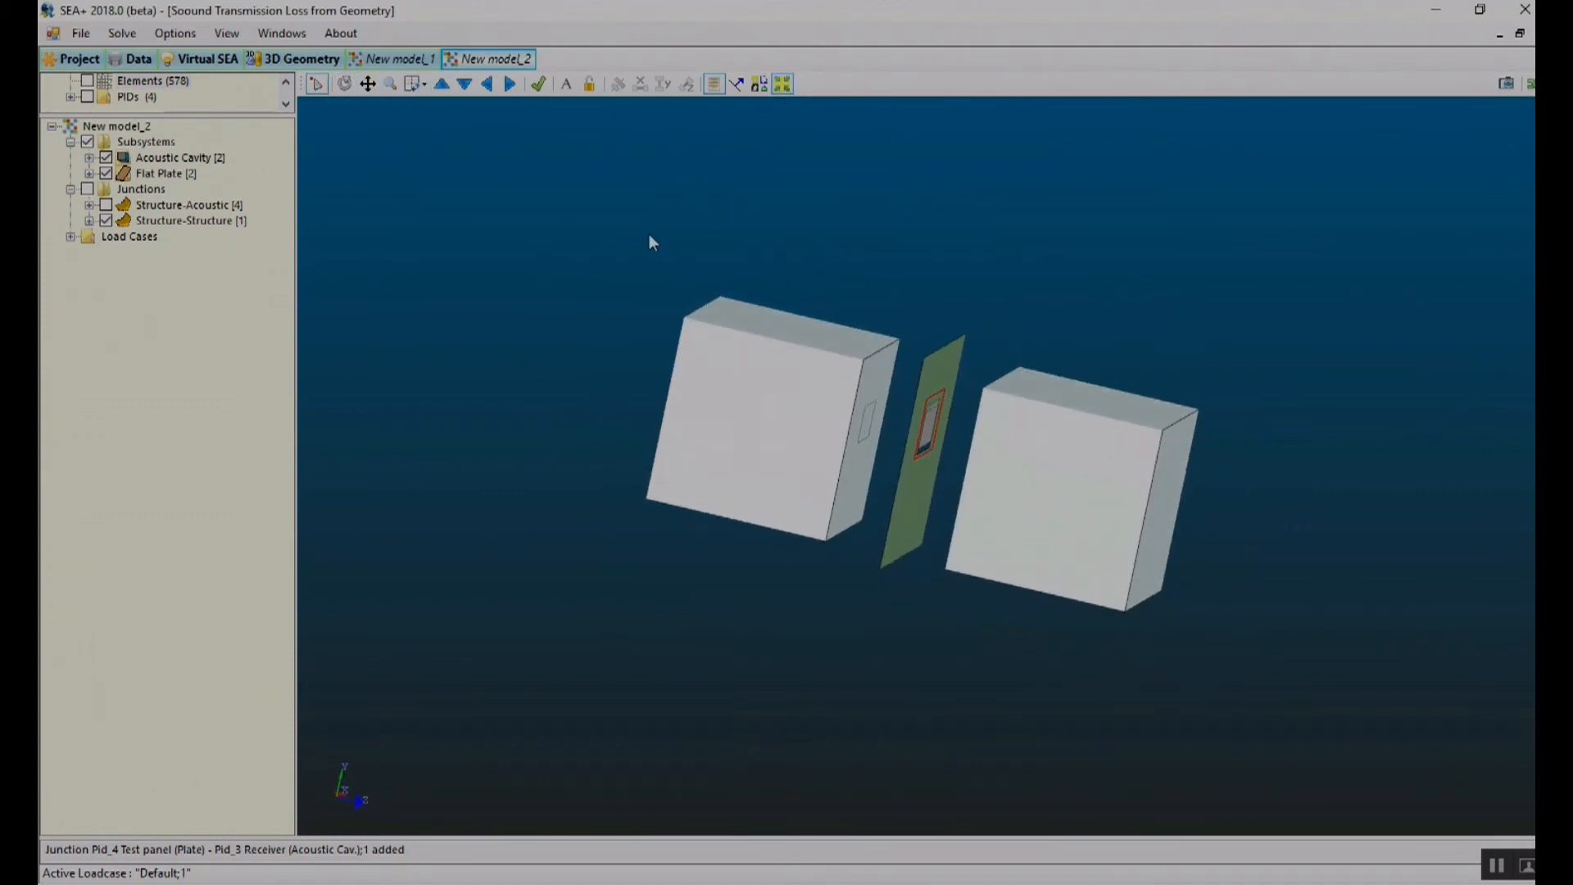
middle_drag(713, 306, 651, 143)
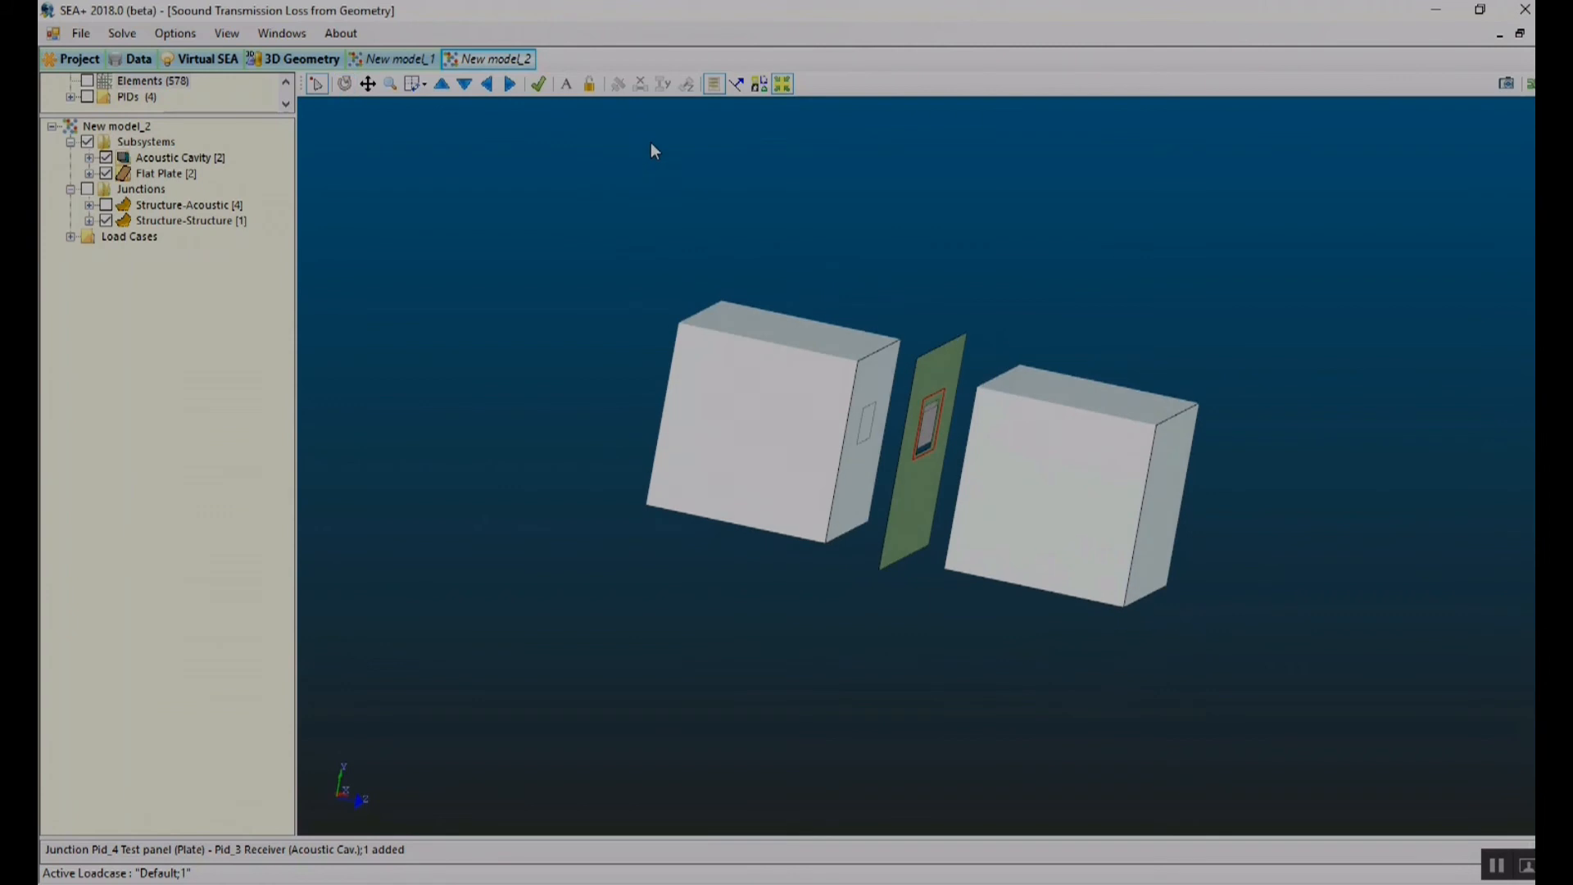
click(538, 83)
click(87, 190)
click(87, 189)
middle_drag(744, 522, 747, 551)
- Add an Energy Constraint (Acoustic) source with the Unit Pressure spectrum beside the emitter cavity
right_click(494, 365)
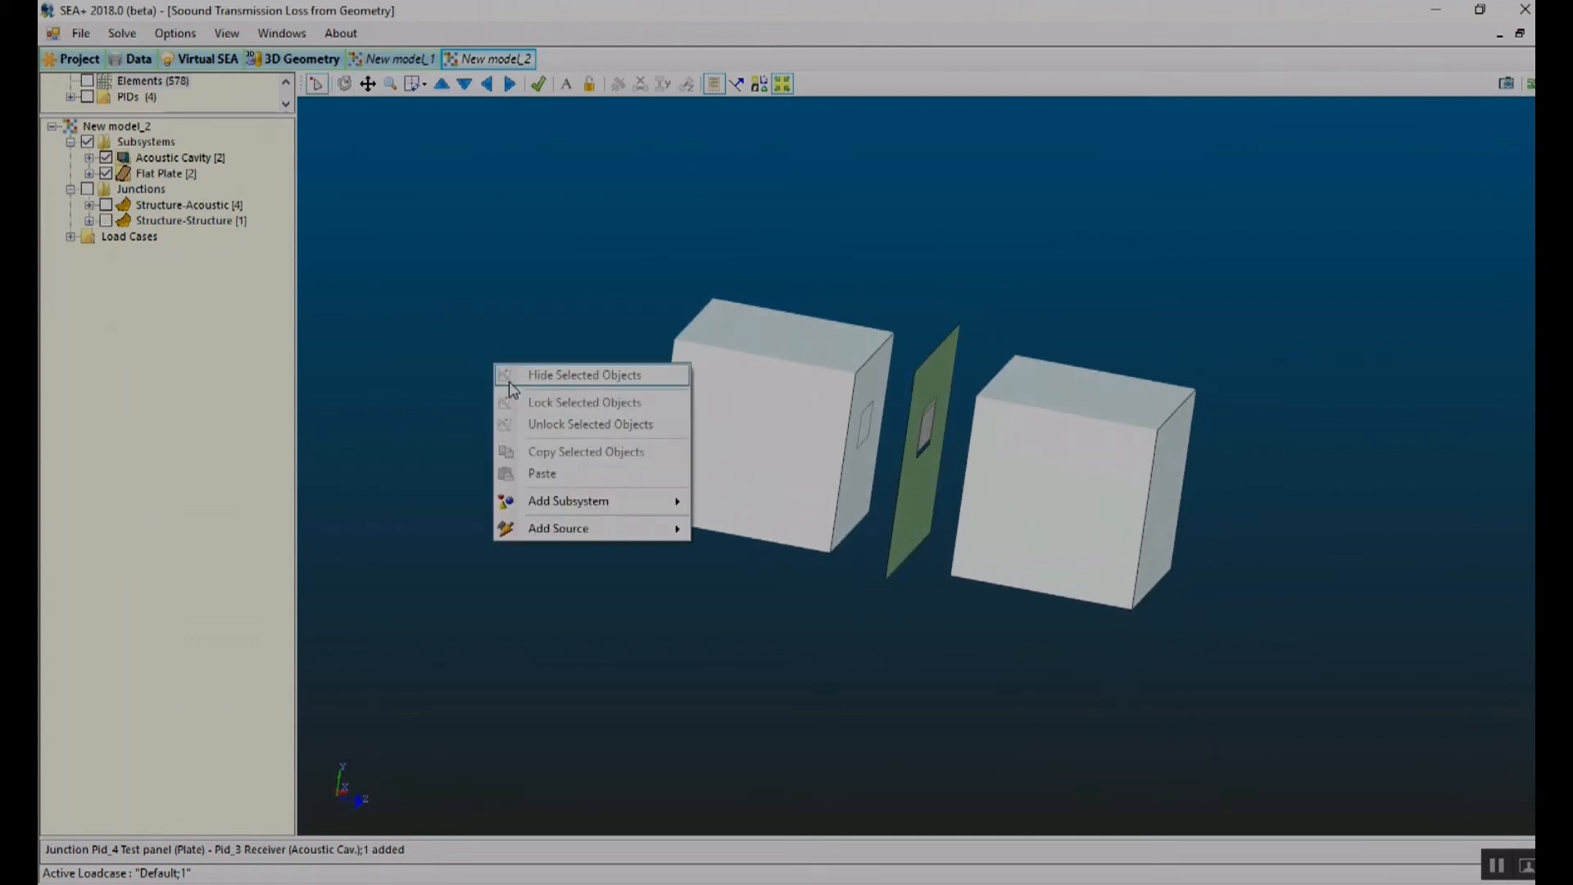
mouse_move(586, 531)
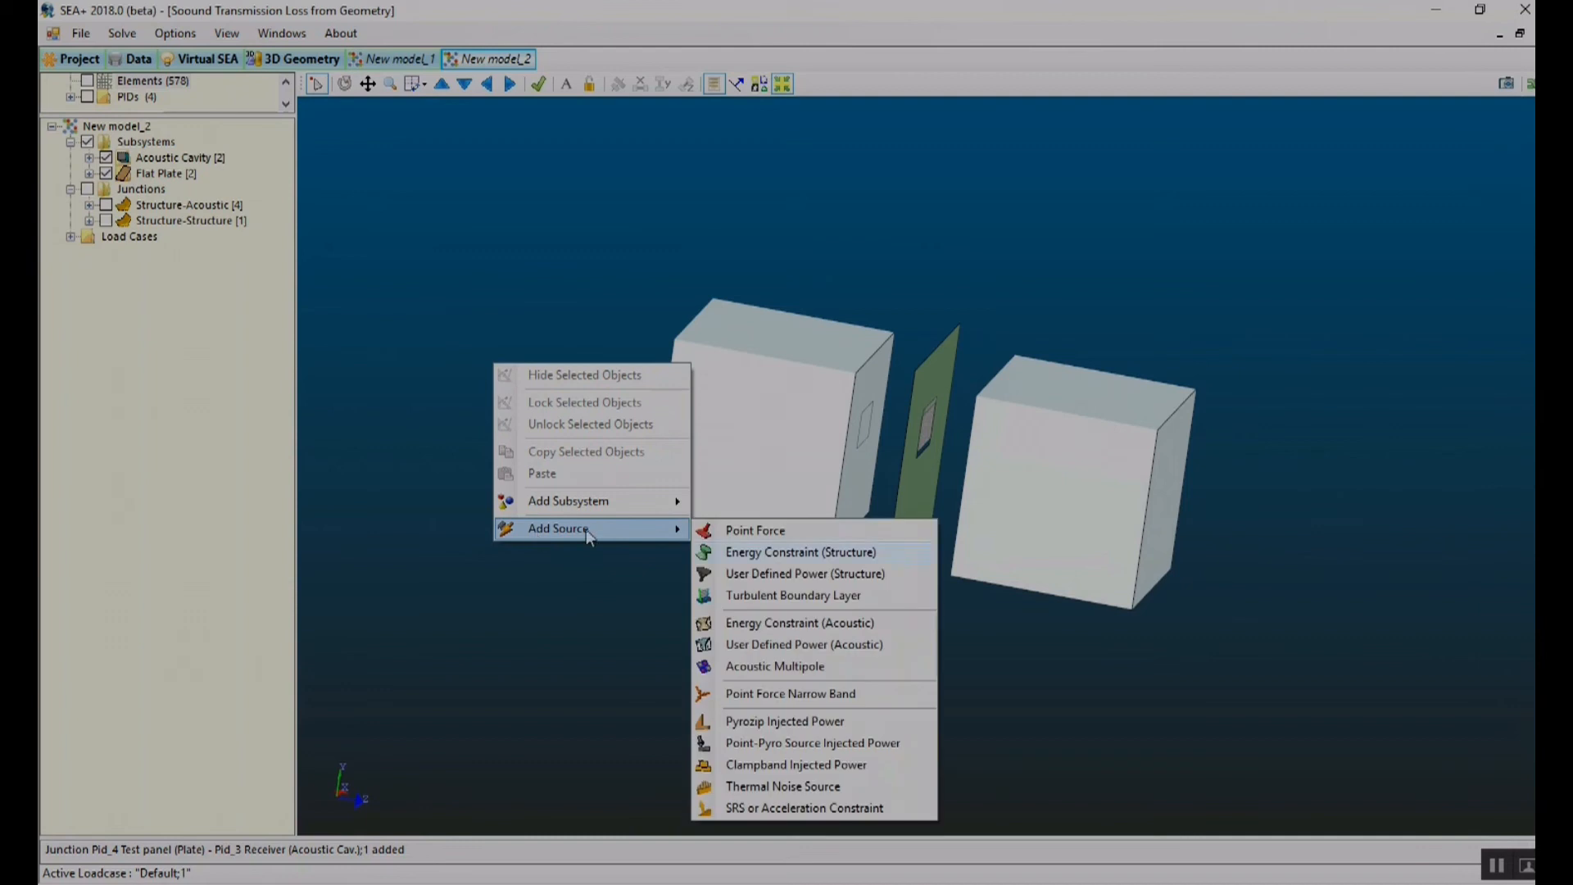
click(730, 625)
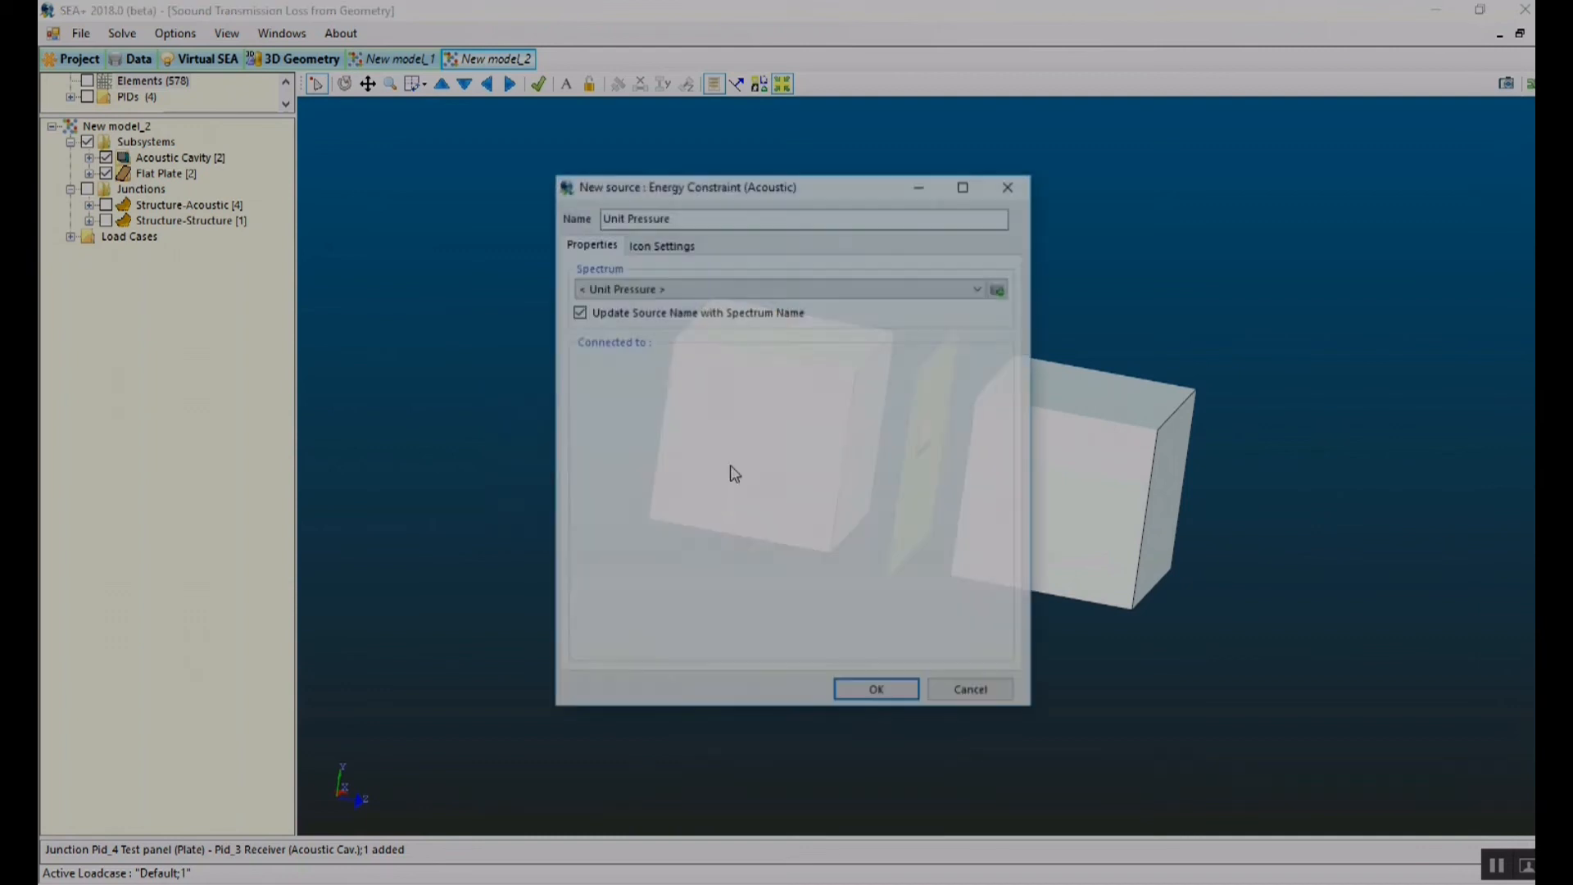
click(857, 693)
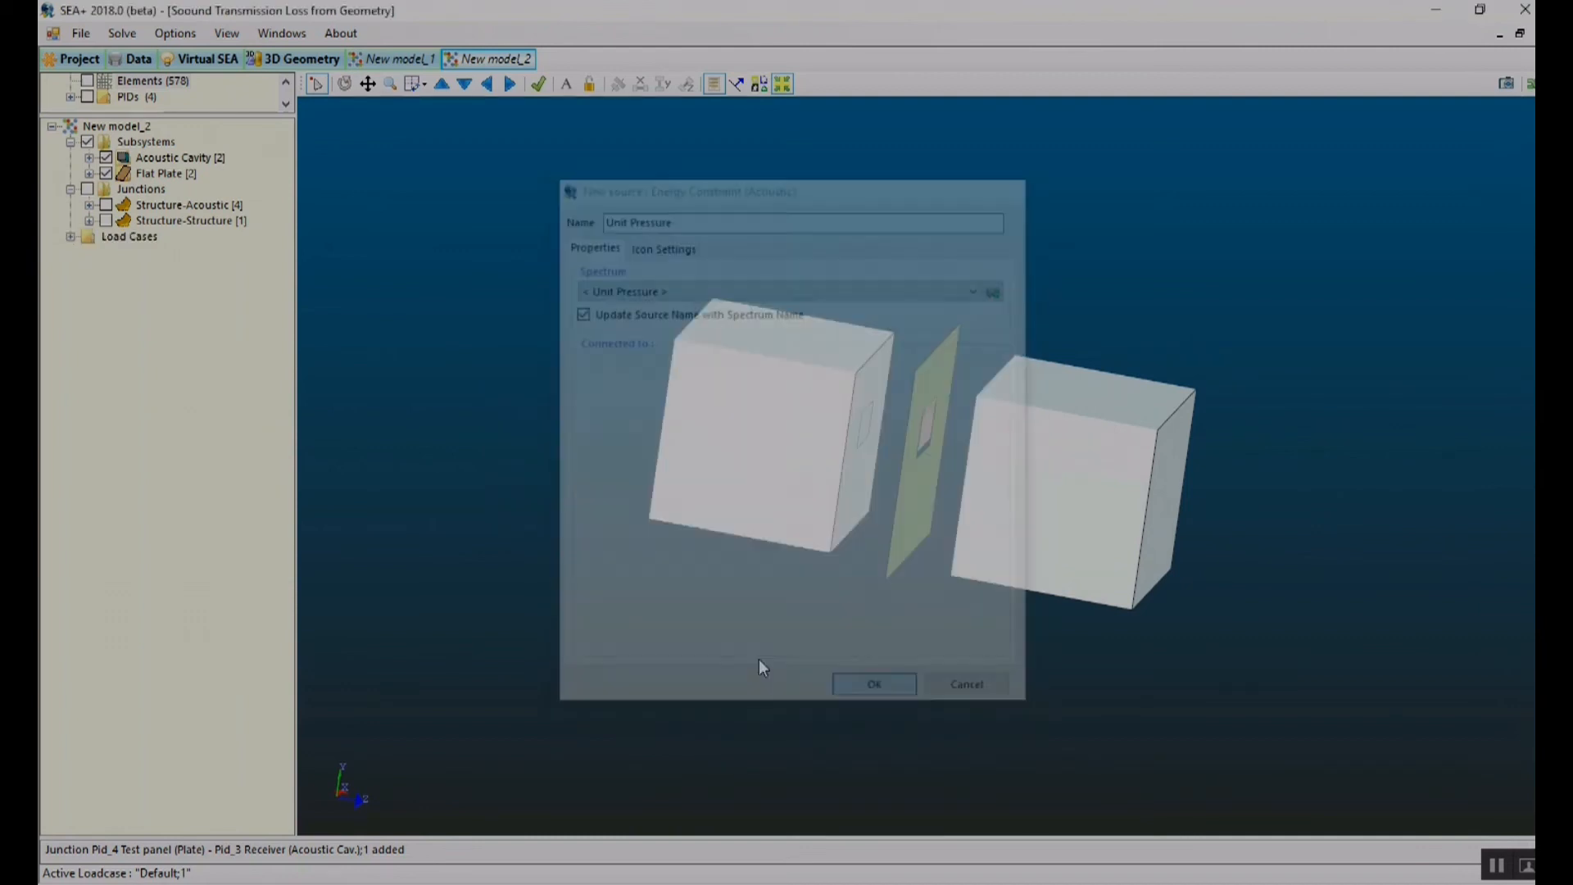
- Connect the Unit Pressure source to the Pid_2 Emitter cavity with Unit Transfer as the compressional transfer
drag(377, 270, 720, 432)
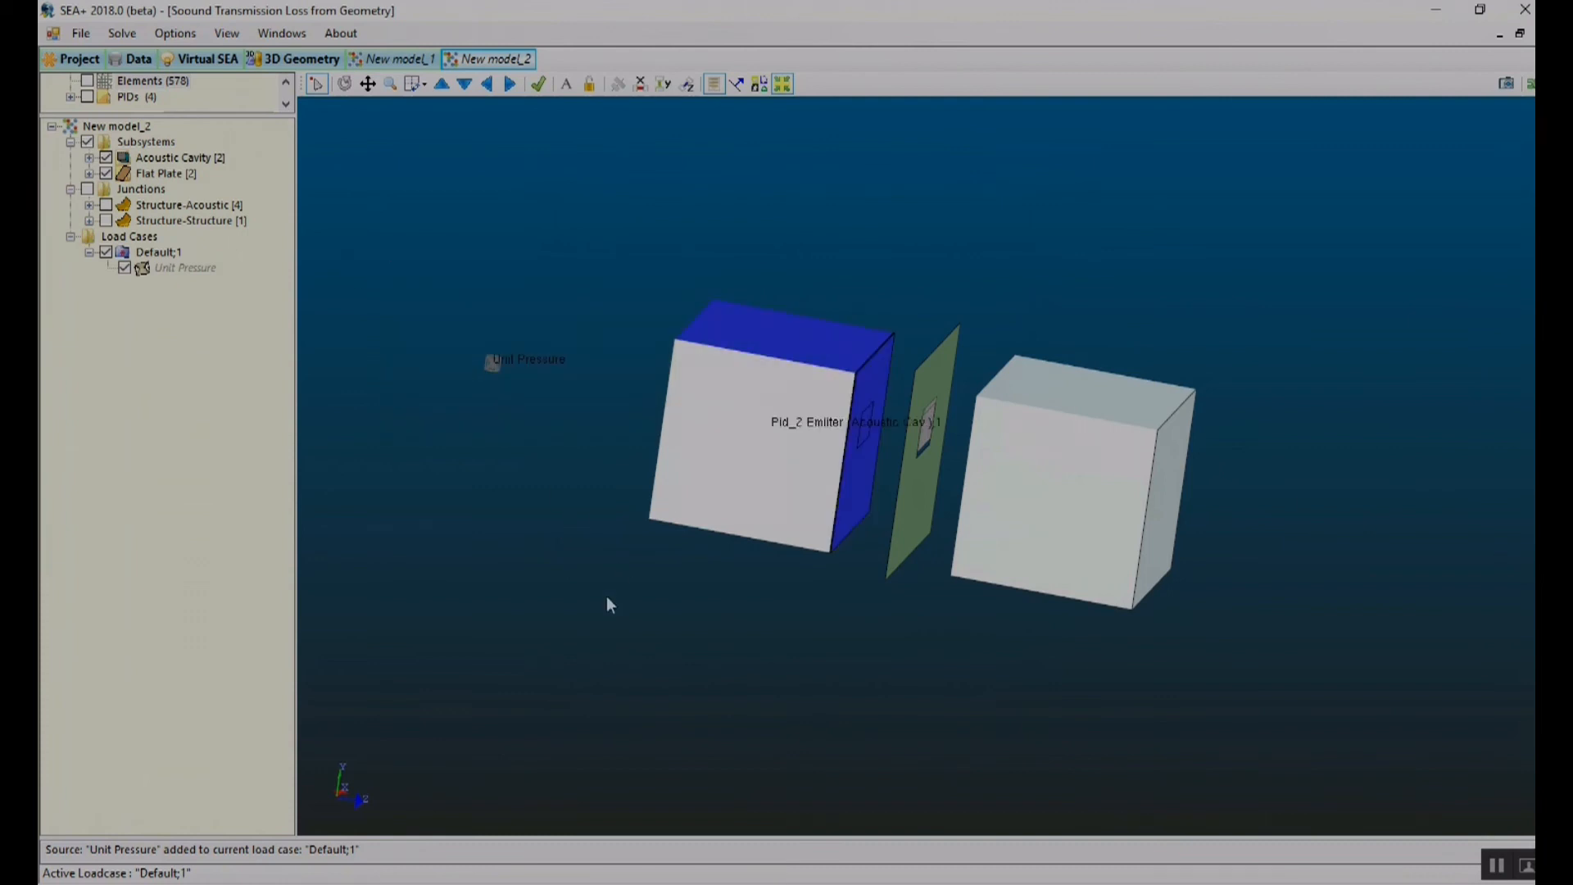
right_click(602, 608)
mouse_move(664, 747)
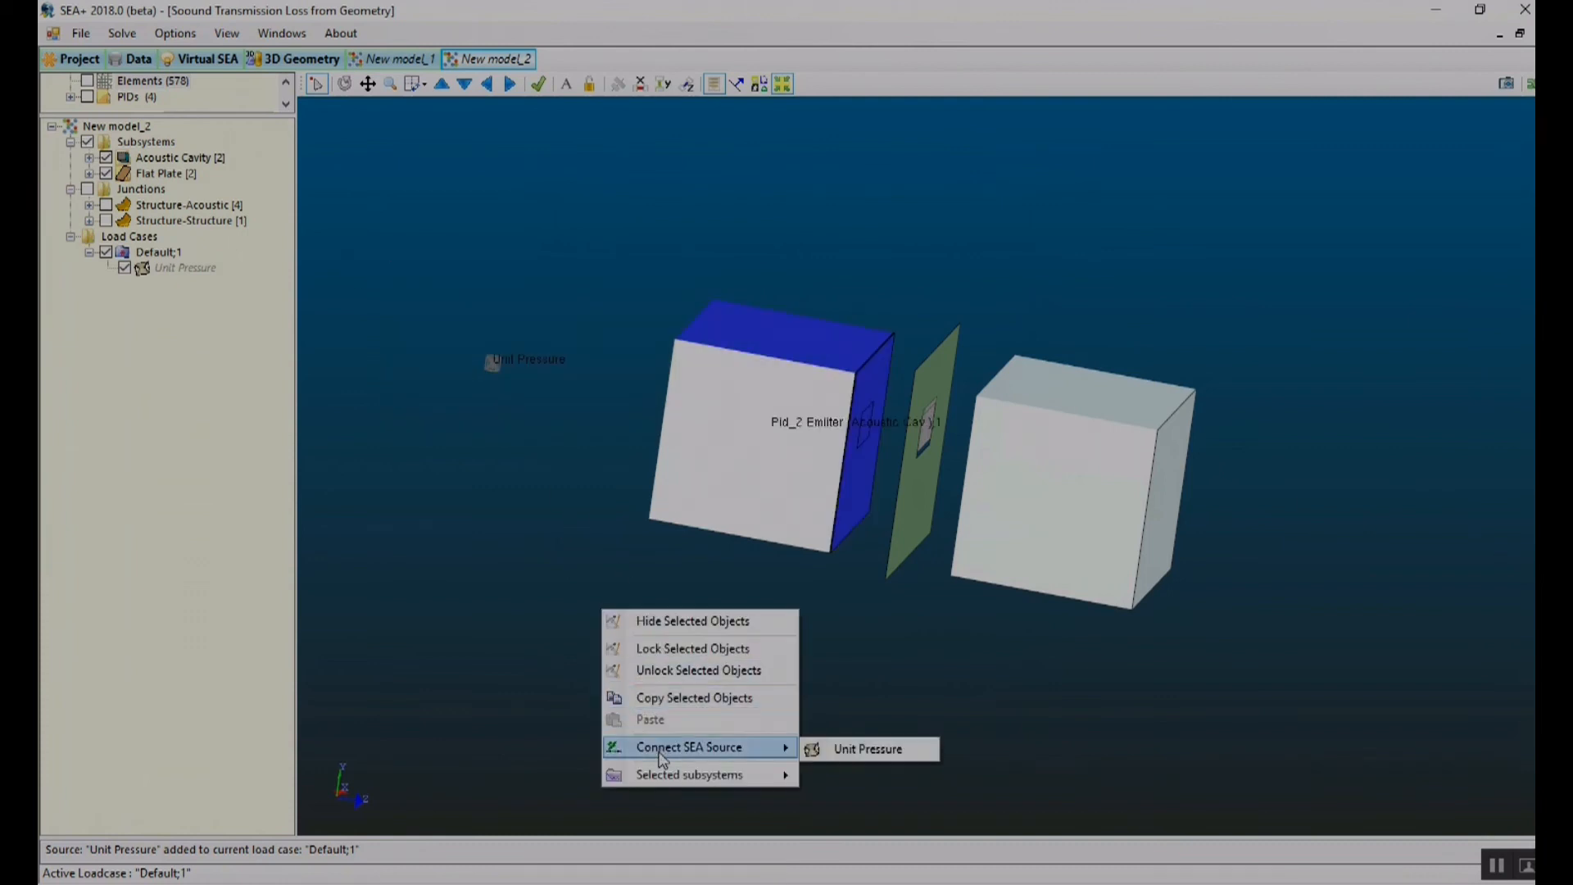
click(866, 750)
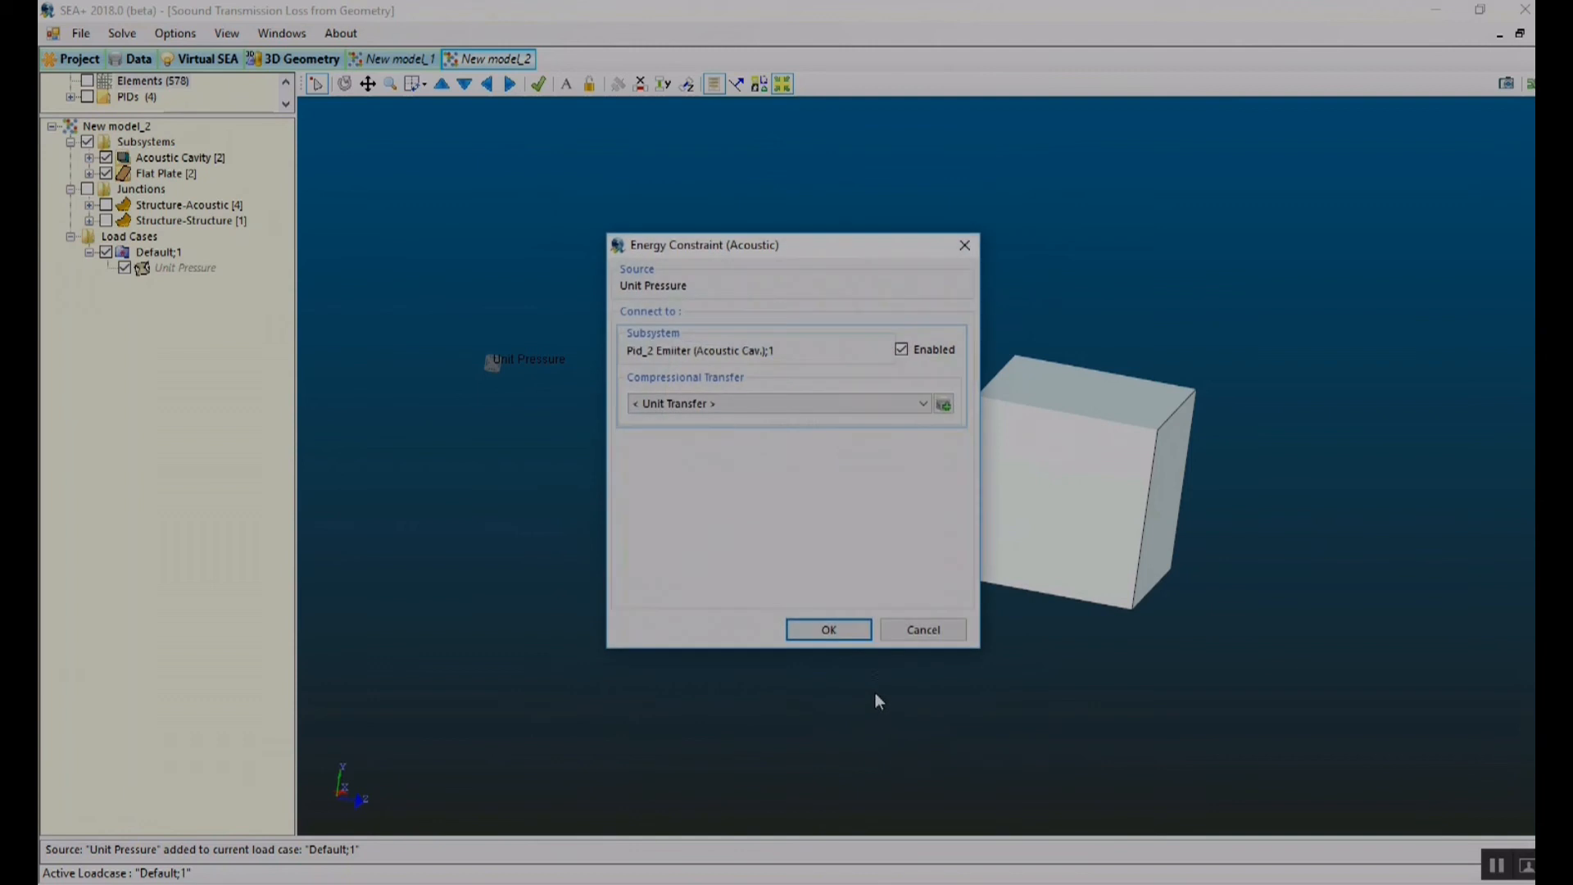
click(838, 626)
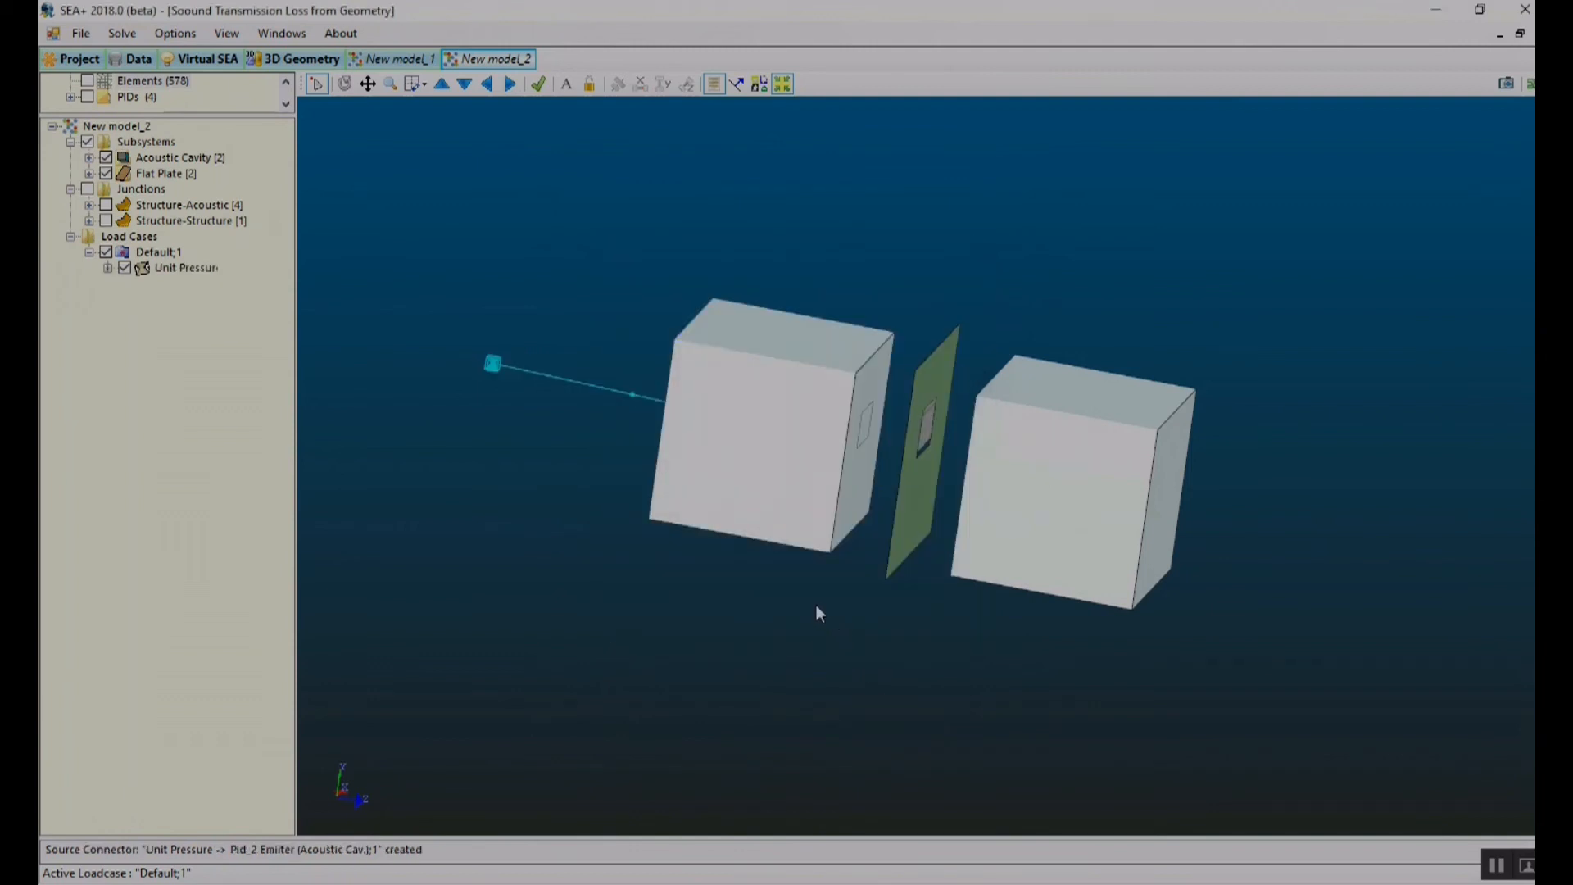
- Solve the model and plot the Engineering Unit acoustic pressure of the Pid_2 Emitter and Pid_3 Receiver cavities, highlighting the receiver curve
key(F5)
click(753, 429)
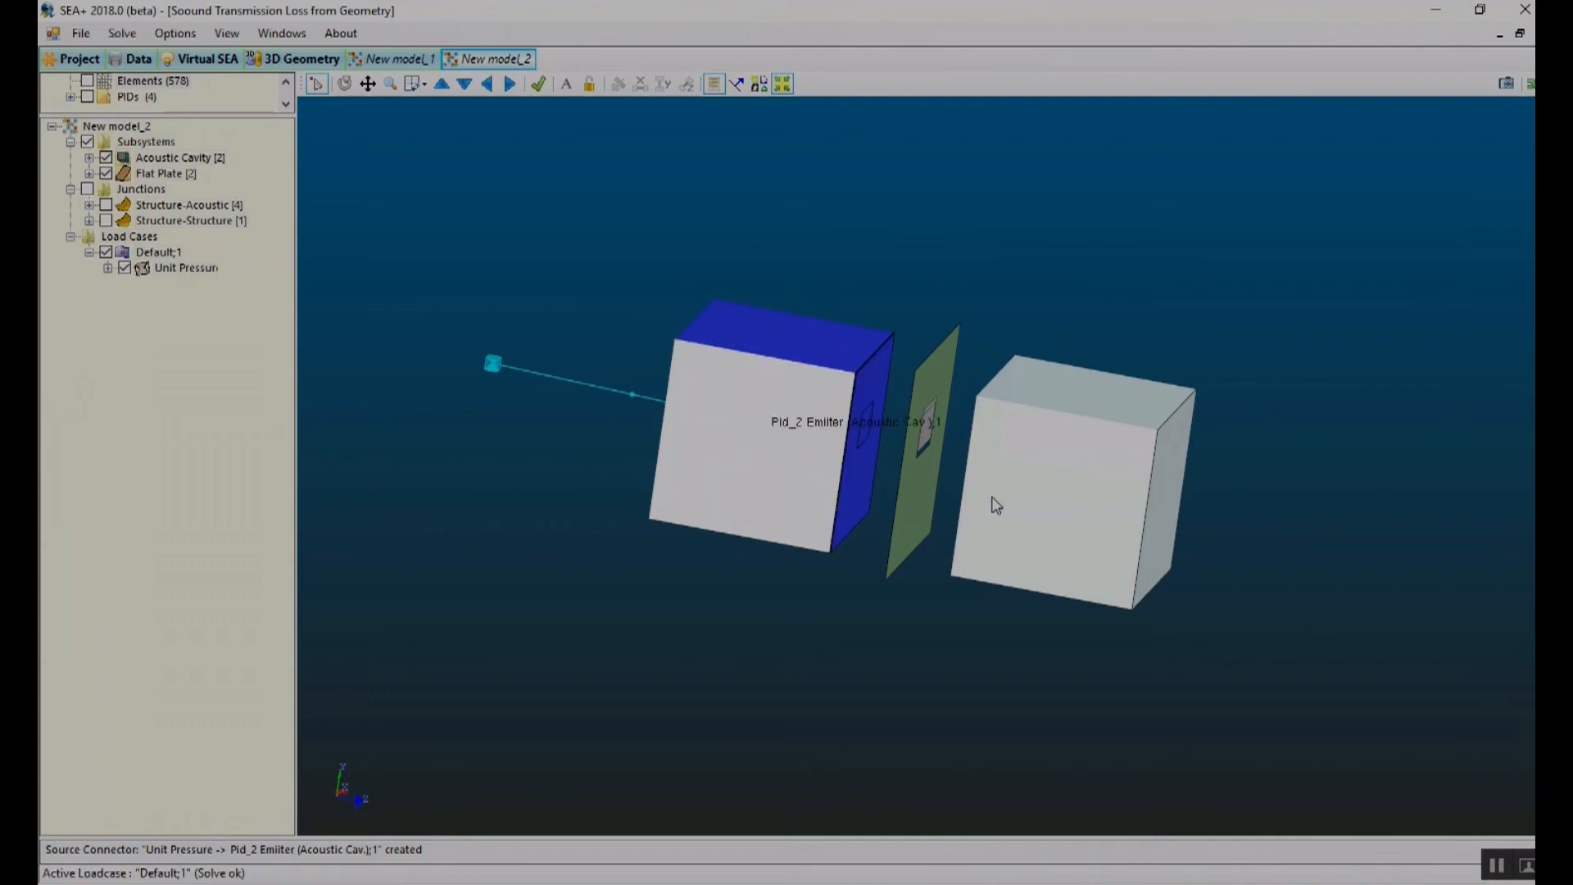
ctrl+click(996, 505)
right_click(767, 703)
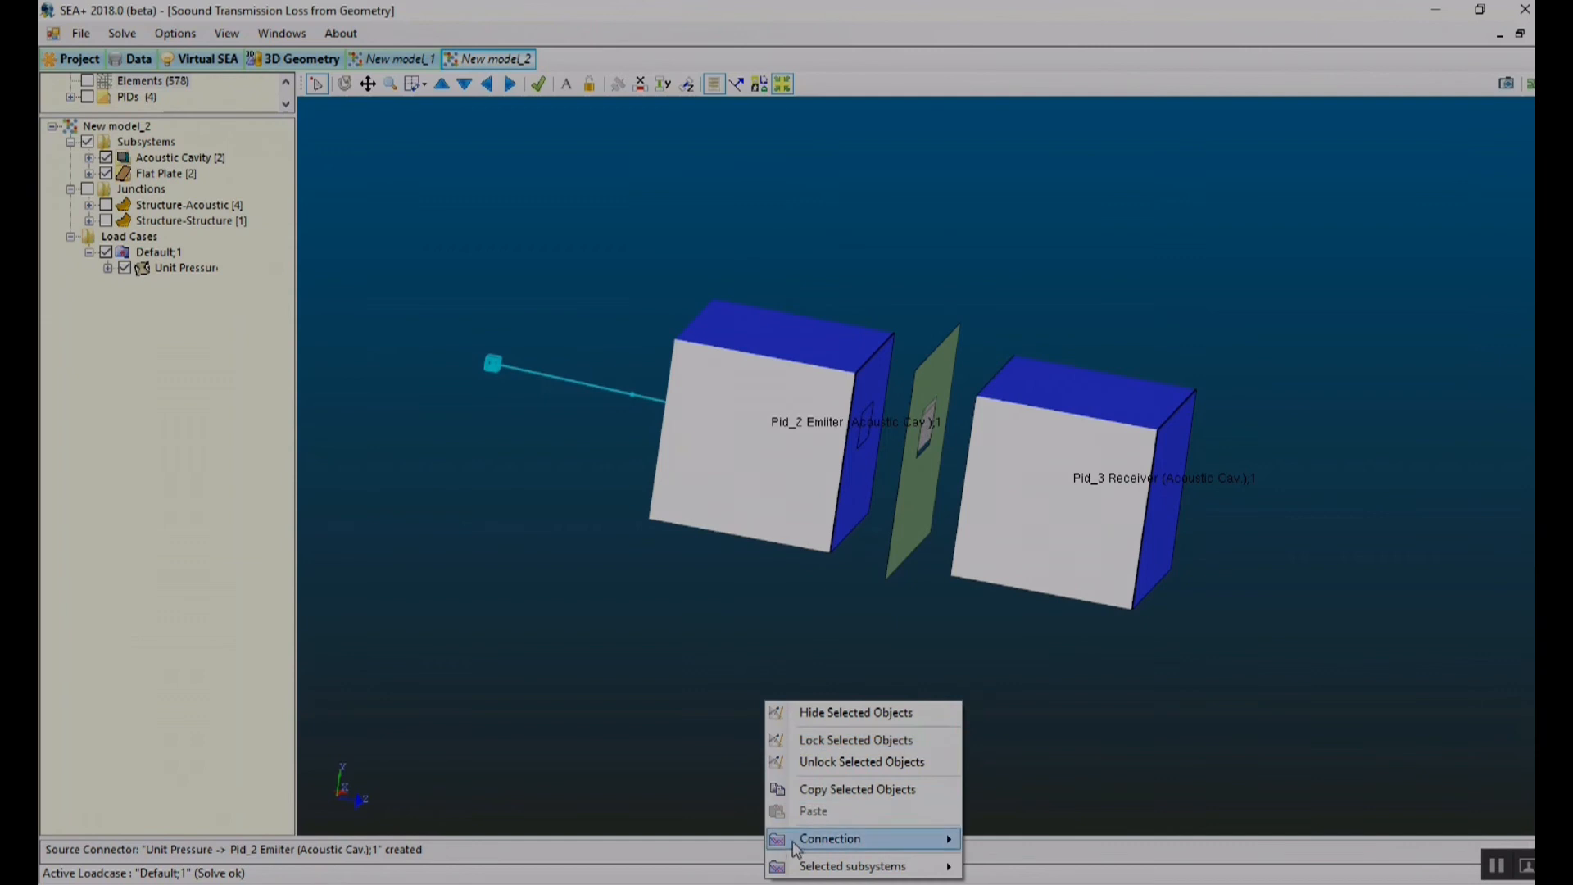
mouse_move(801, 867)
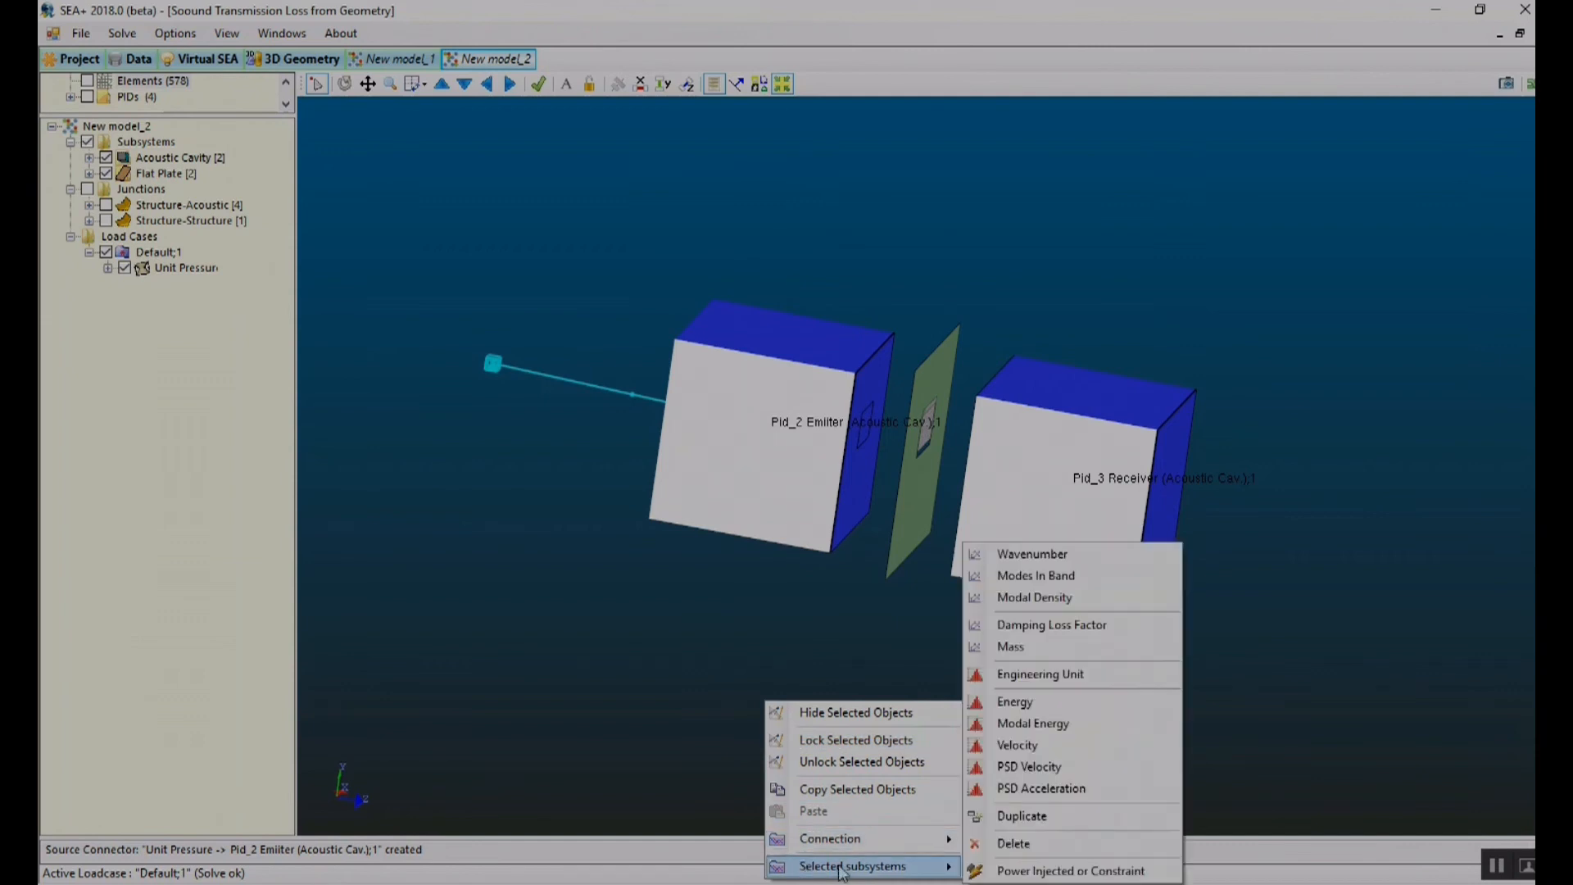
click(986, 670)
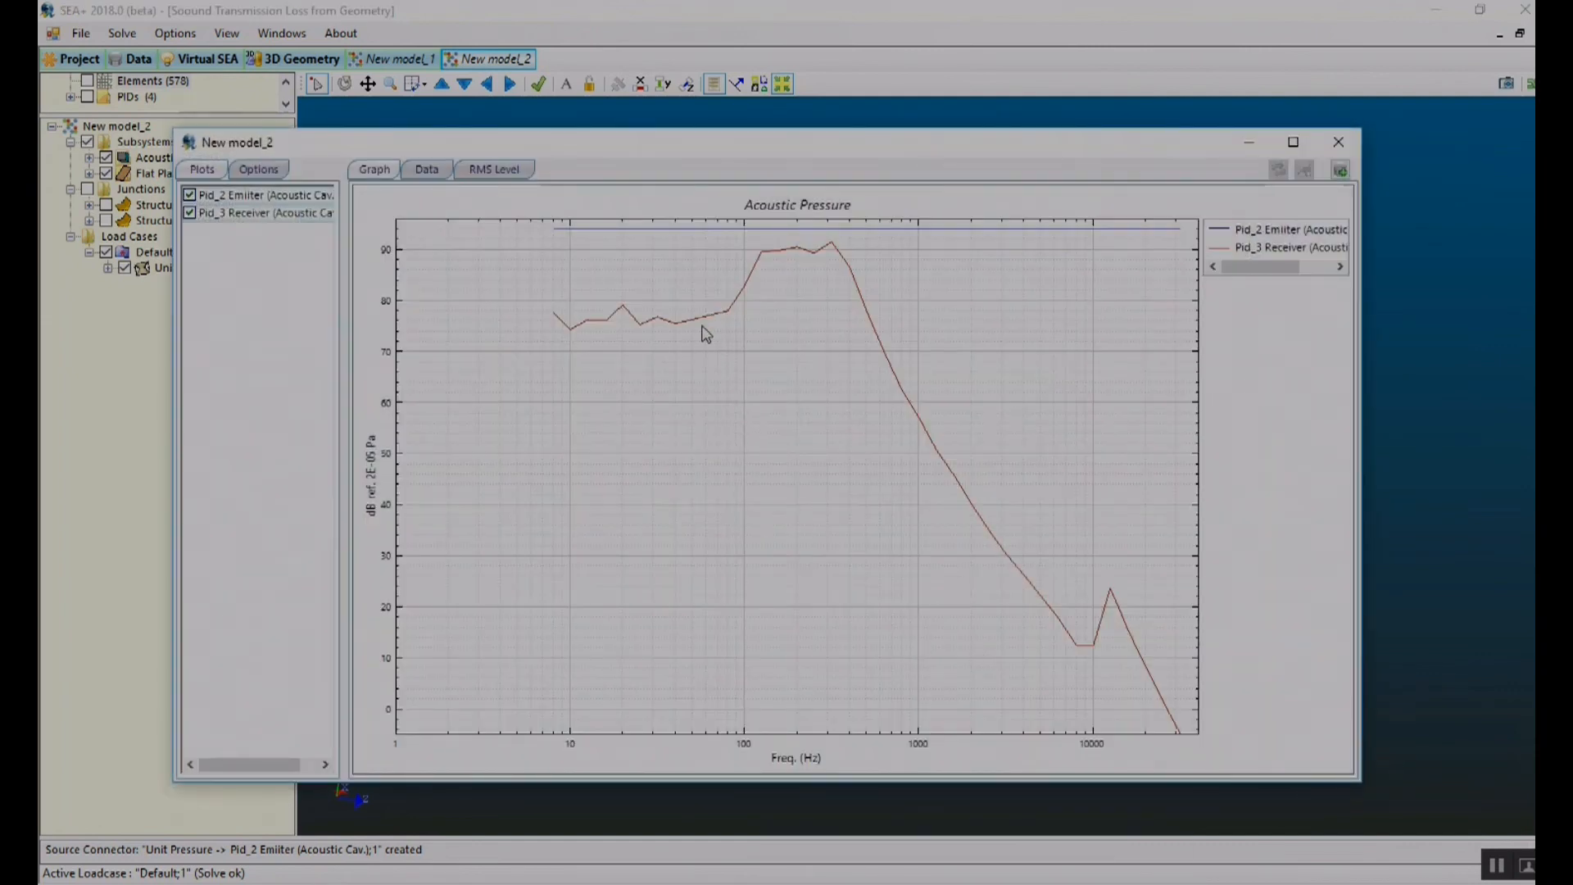
click(692, 322)
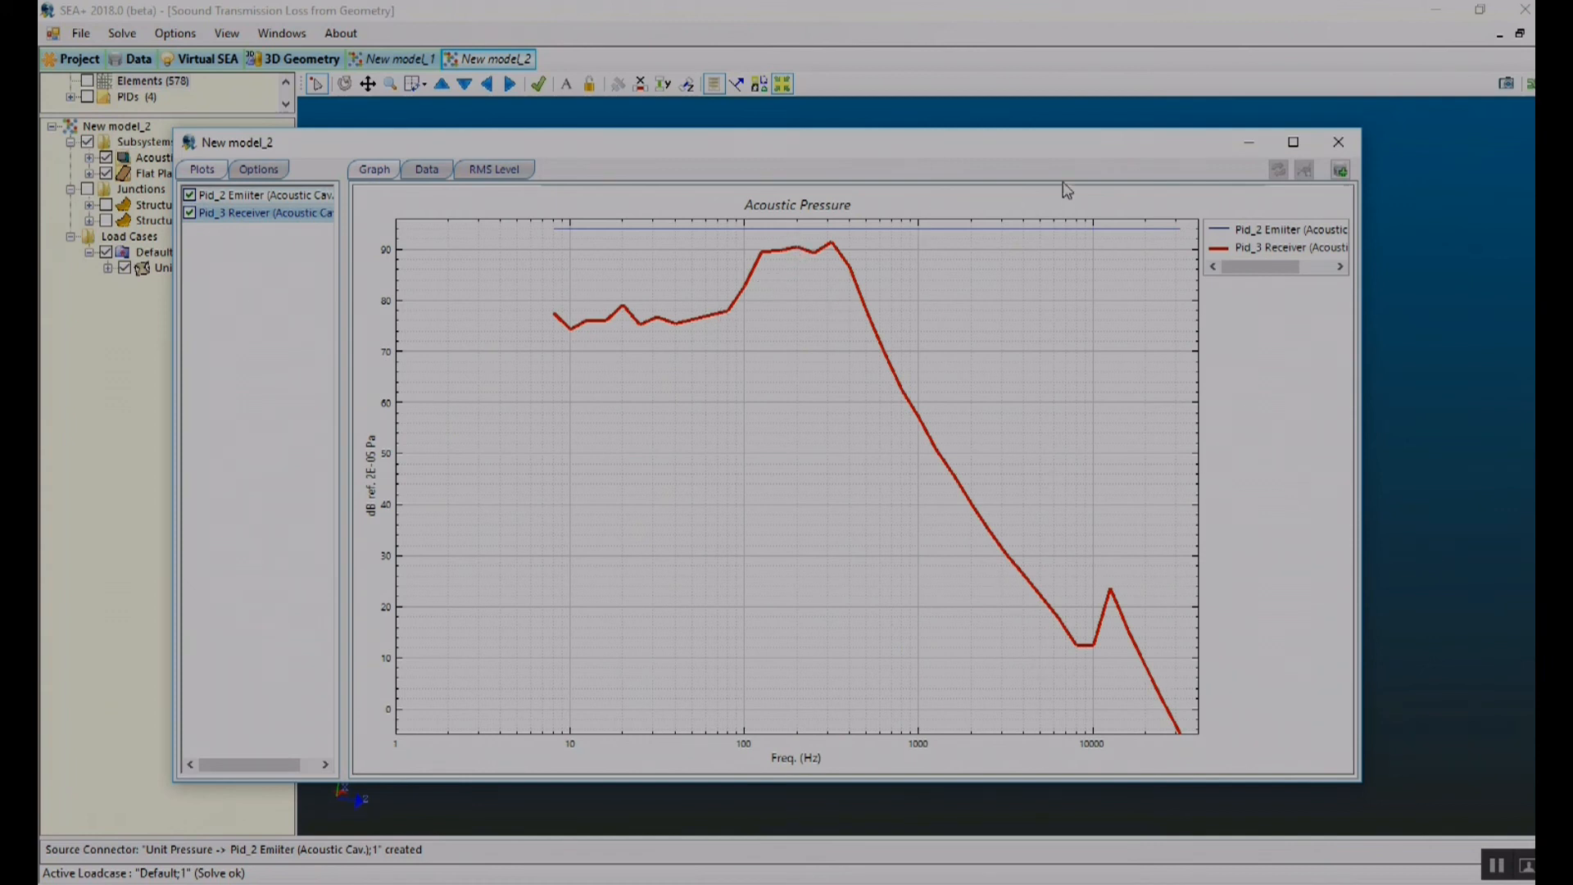
click(1338, 143)
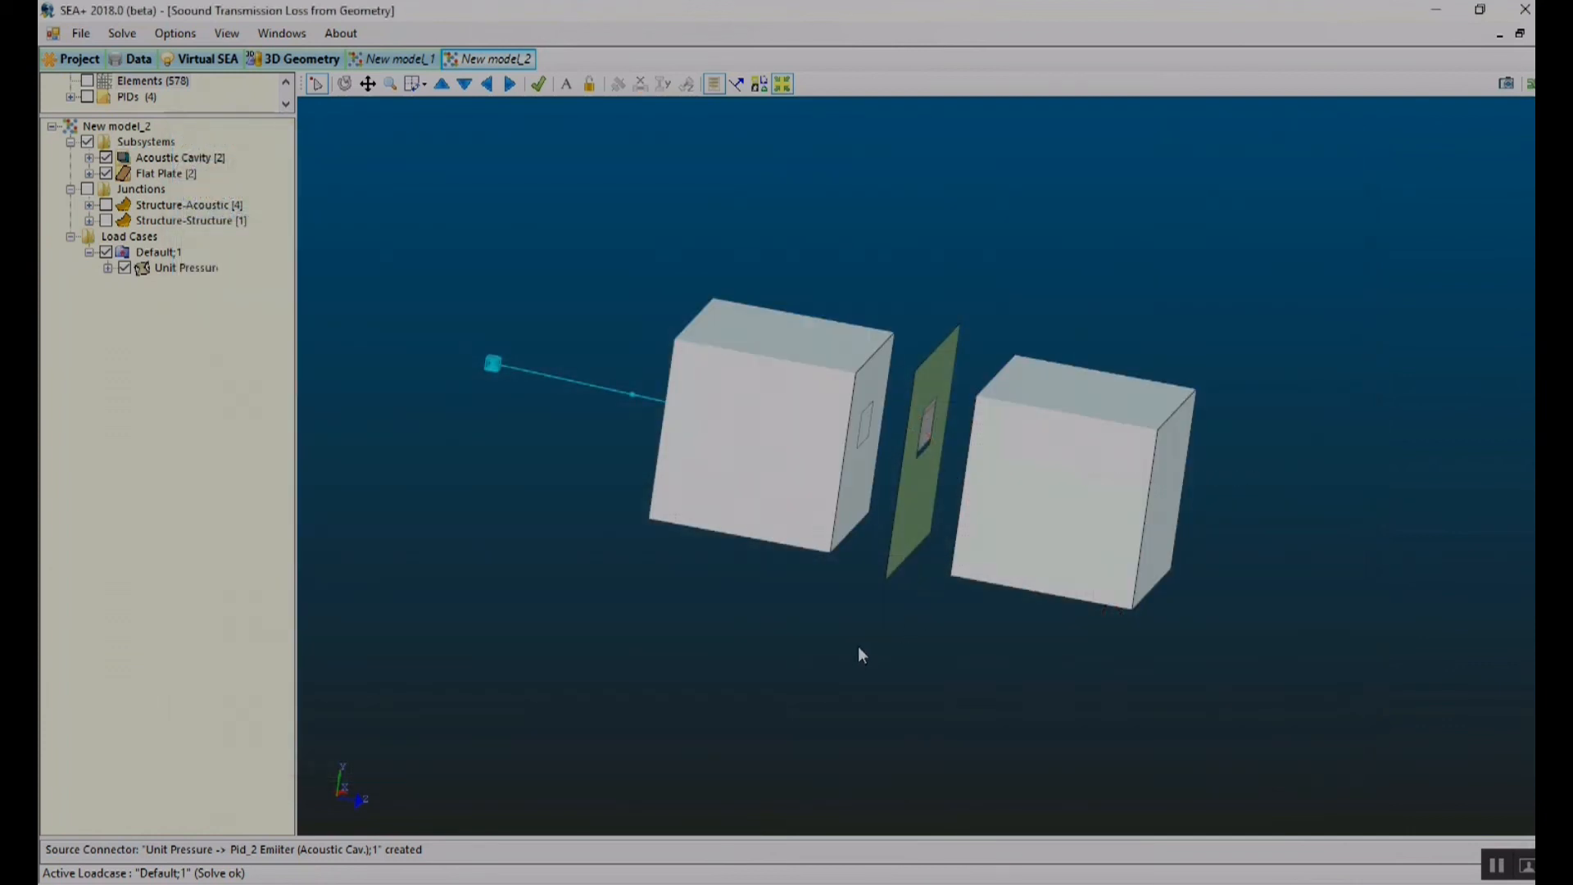
- Set up the Draw Power Flow (F) display at 1000 Hz with a scale of 0 to -80 dB
middle_drag(849, 656, 921, 511)
scroll(789, 610, up, 3)
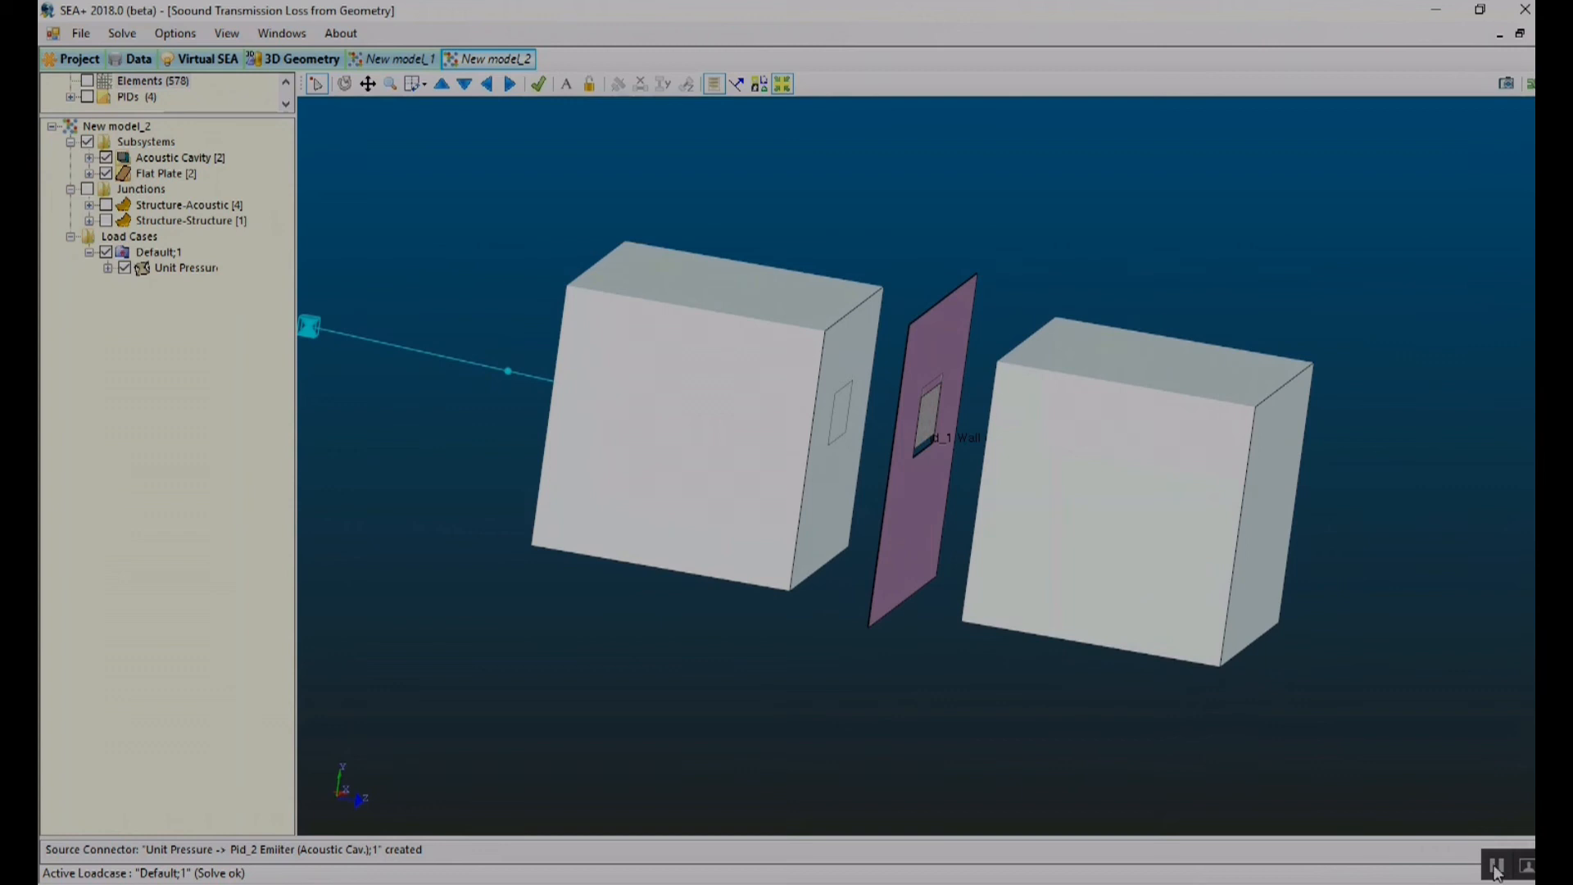
click(123, 42)
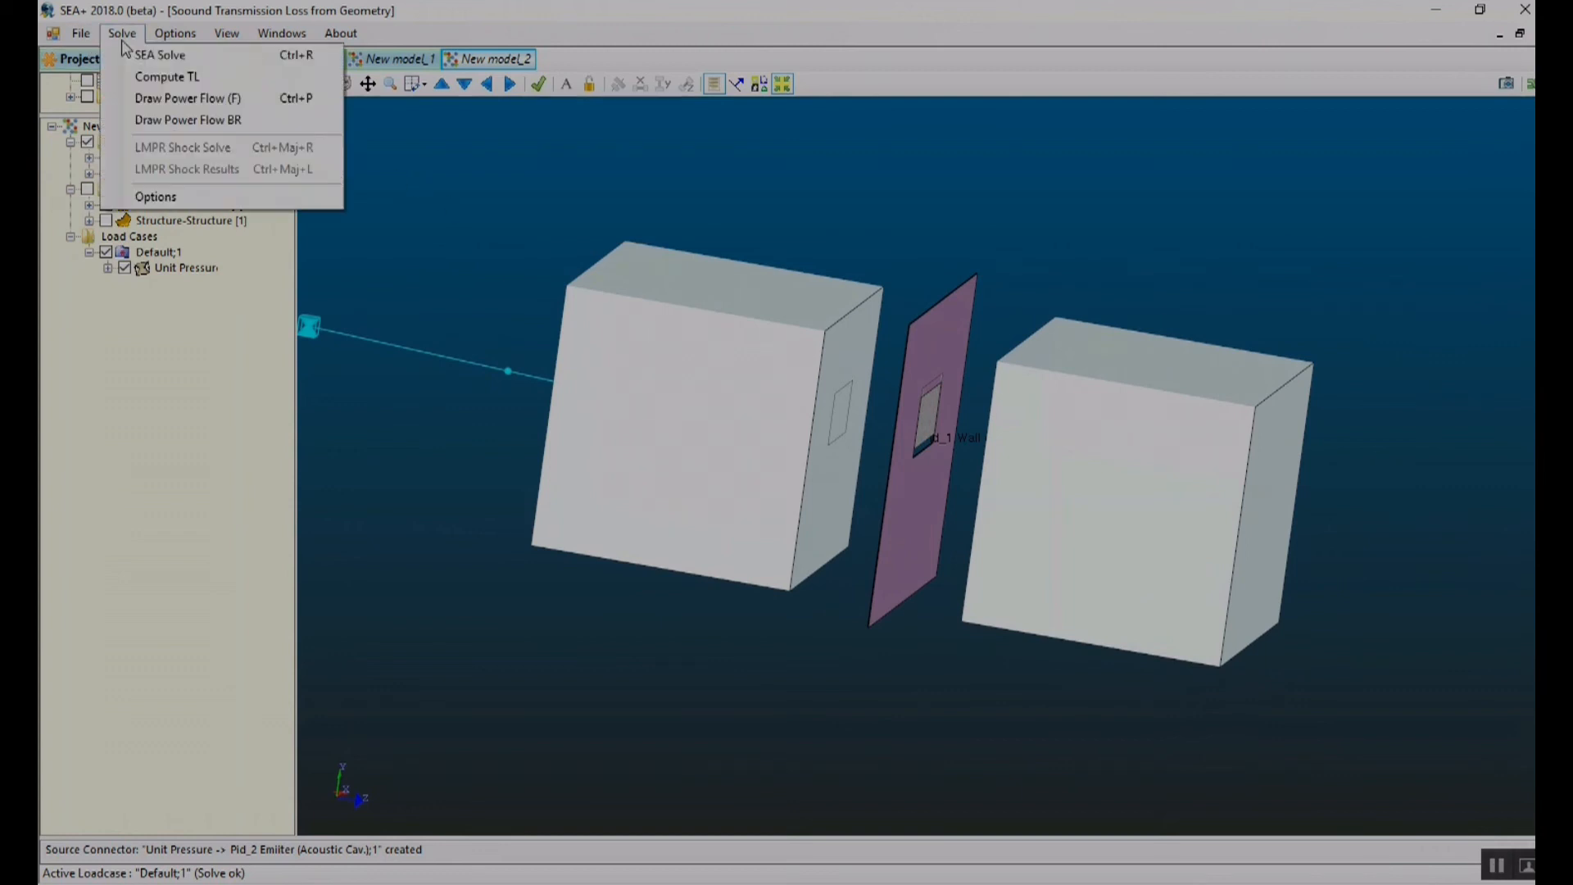
click(152, 104)
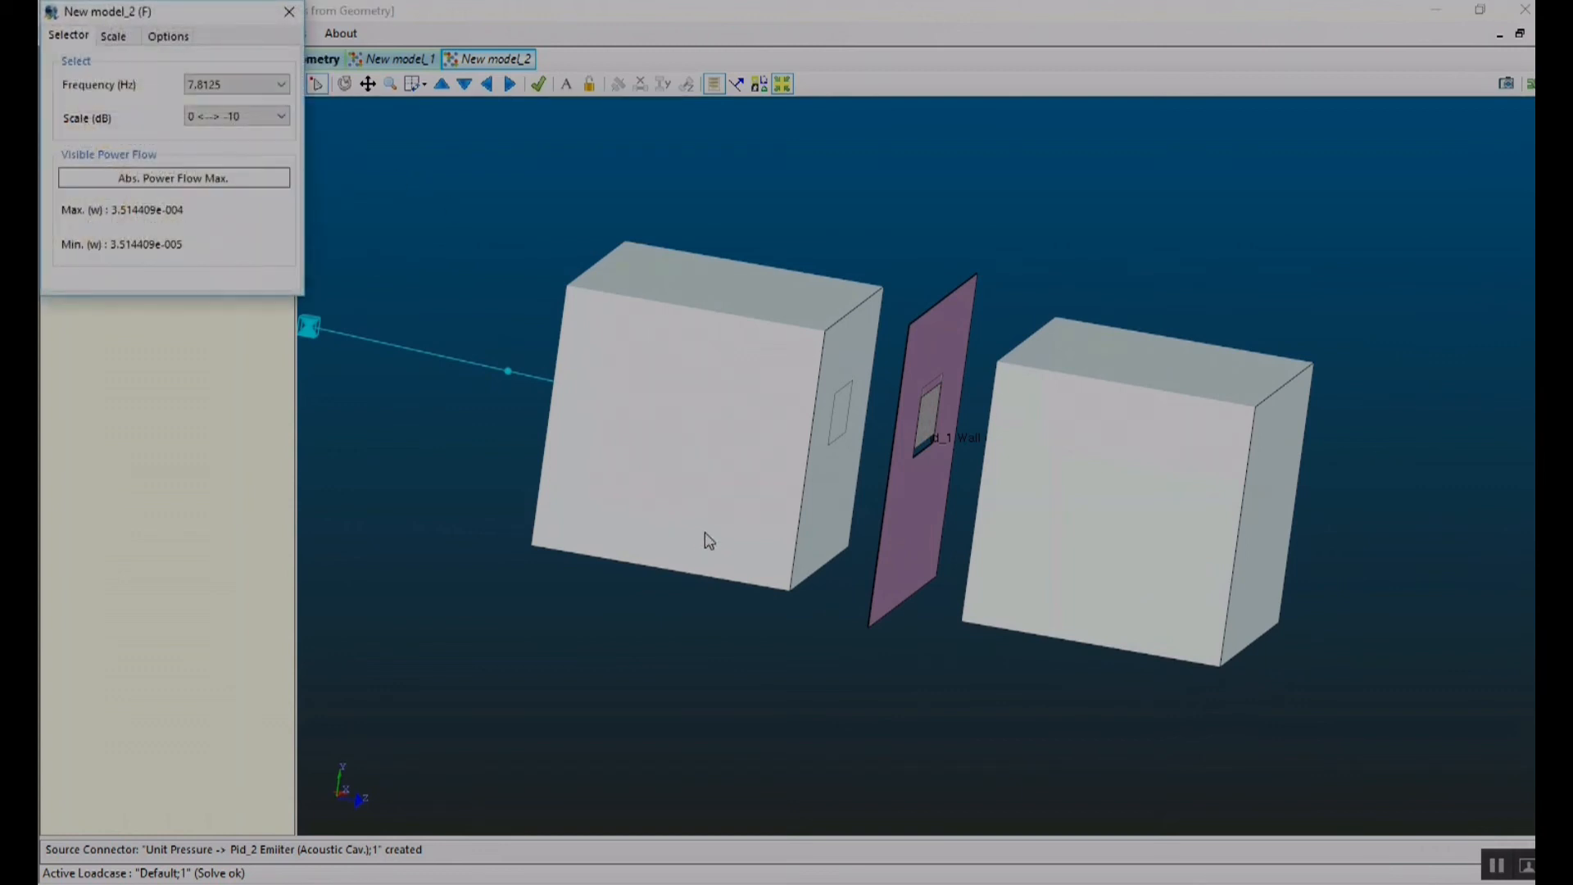
click(237, 85)
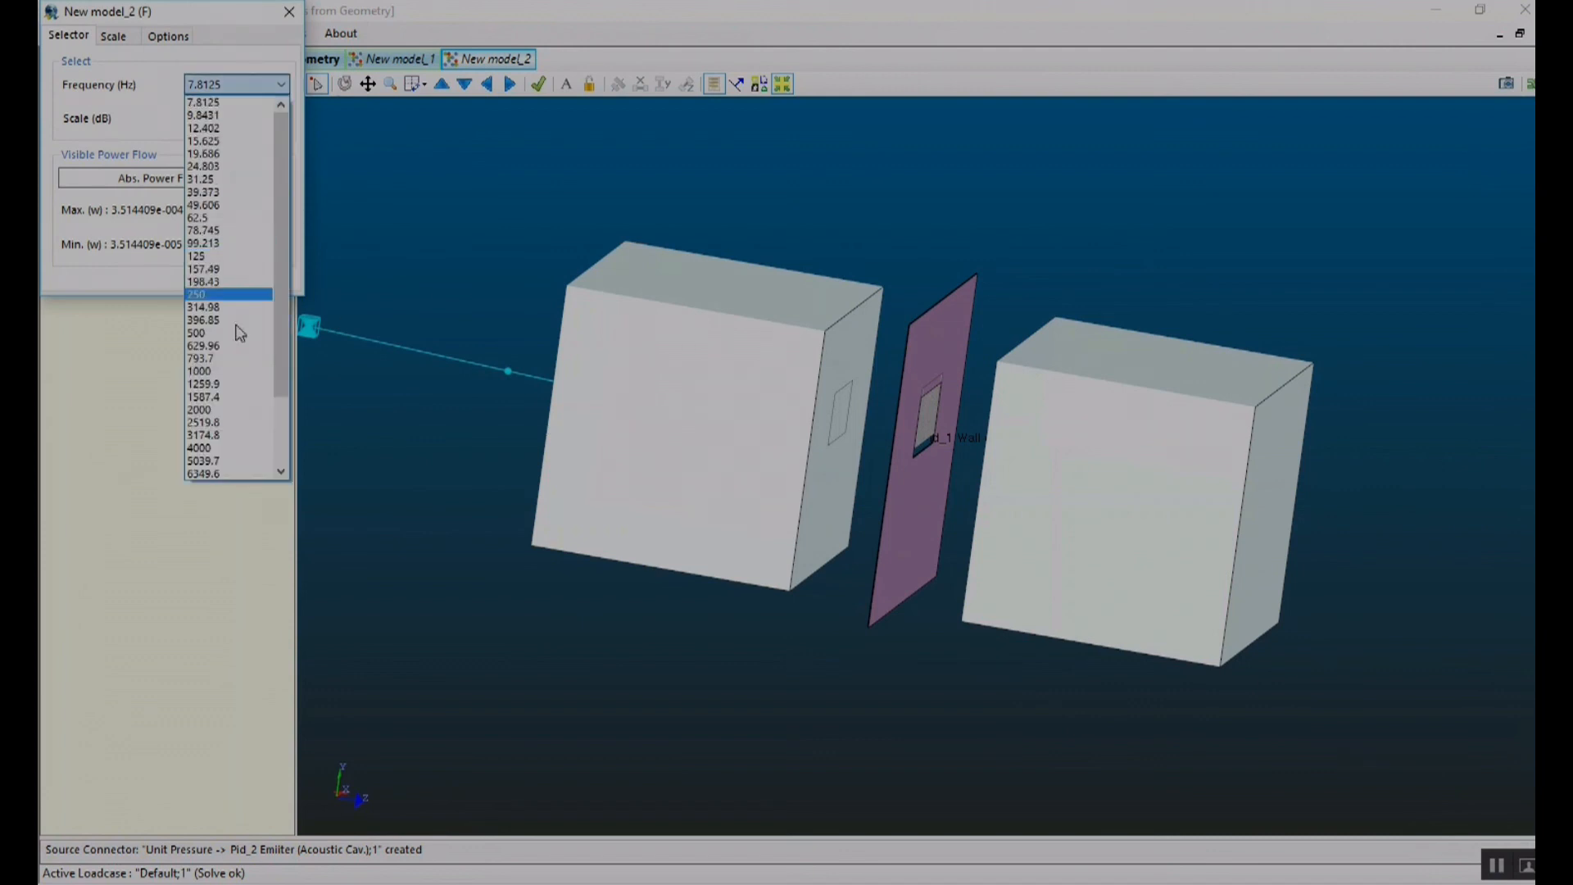
click(221, 370)
click(240, 121)
click(235, 268)
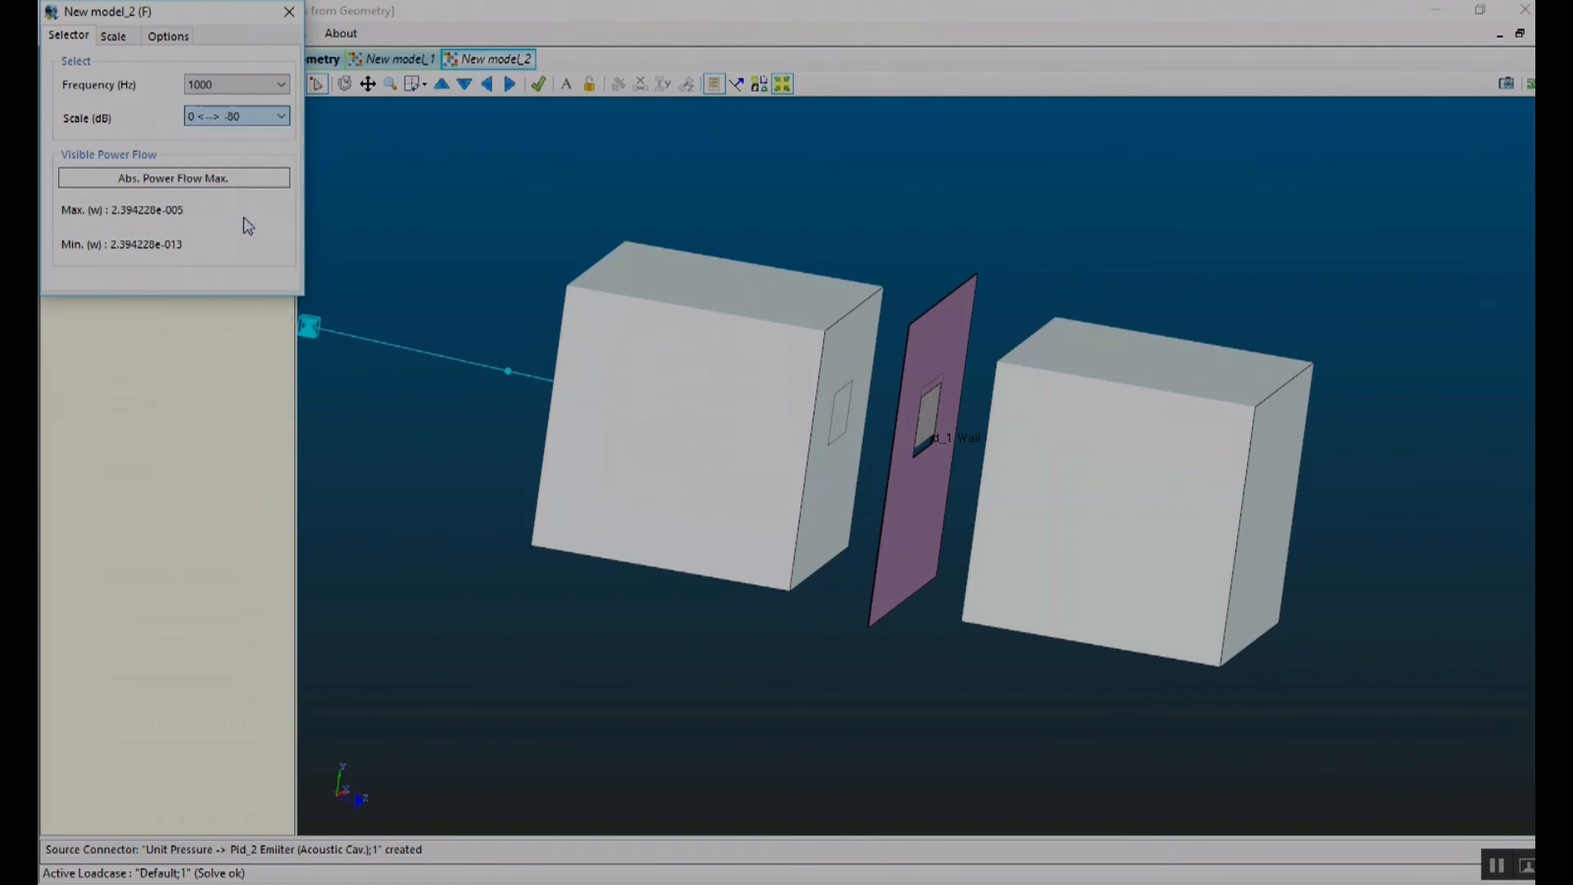
- Show the subsystems as compact icons, move the Pid_1 Wall icon away from the test panel, and display the power flow arrows up to the receiver
click(759, 85)
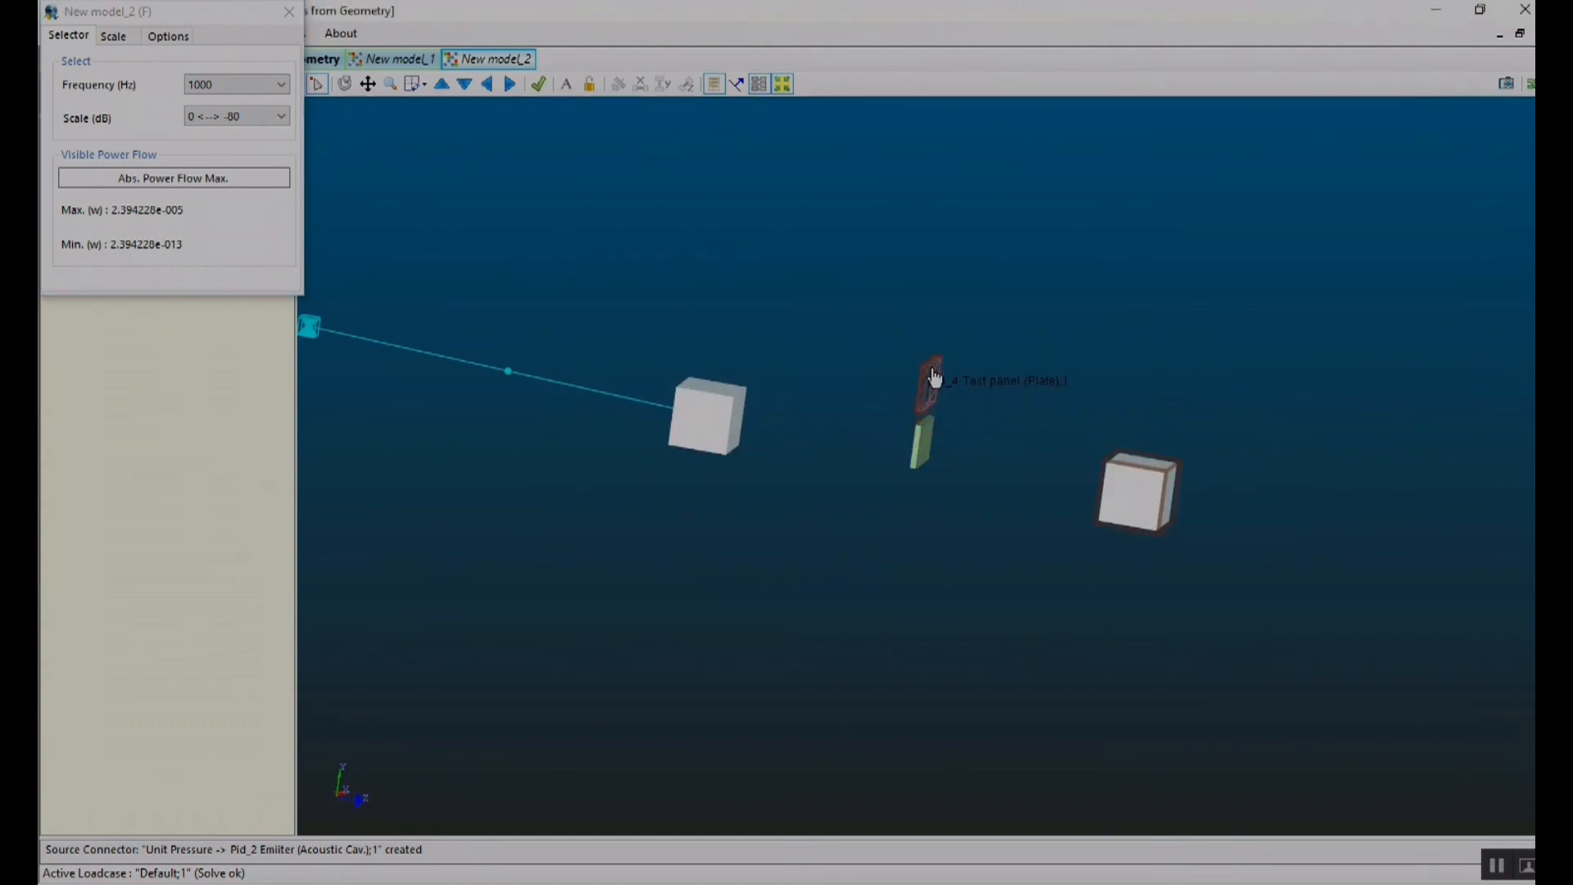
drag(924, 457, 913, 502)
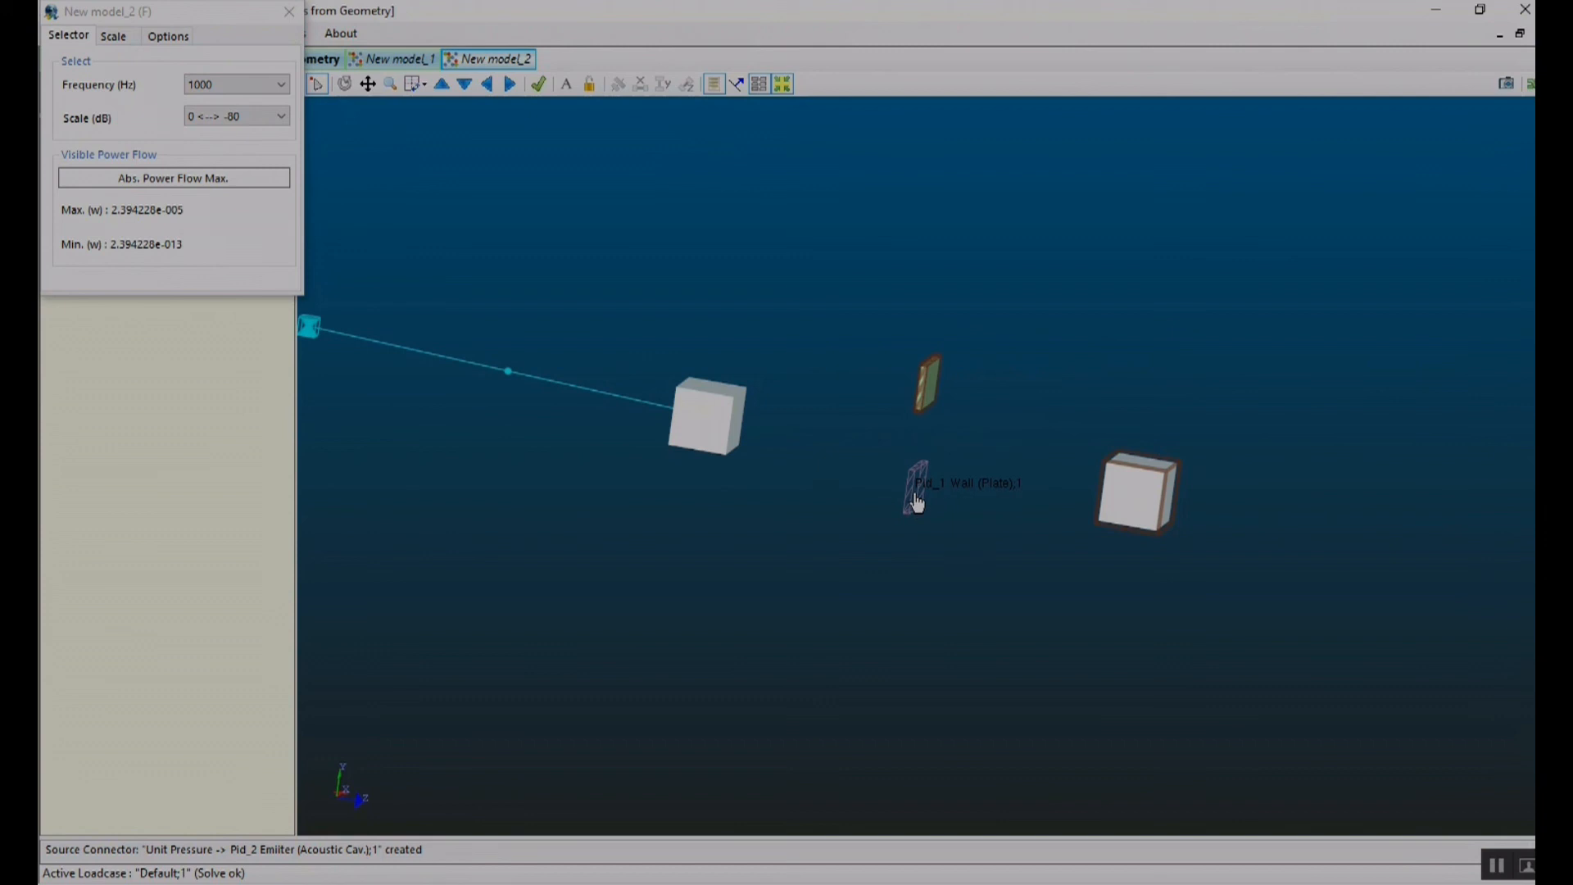
click(536, 85)
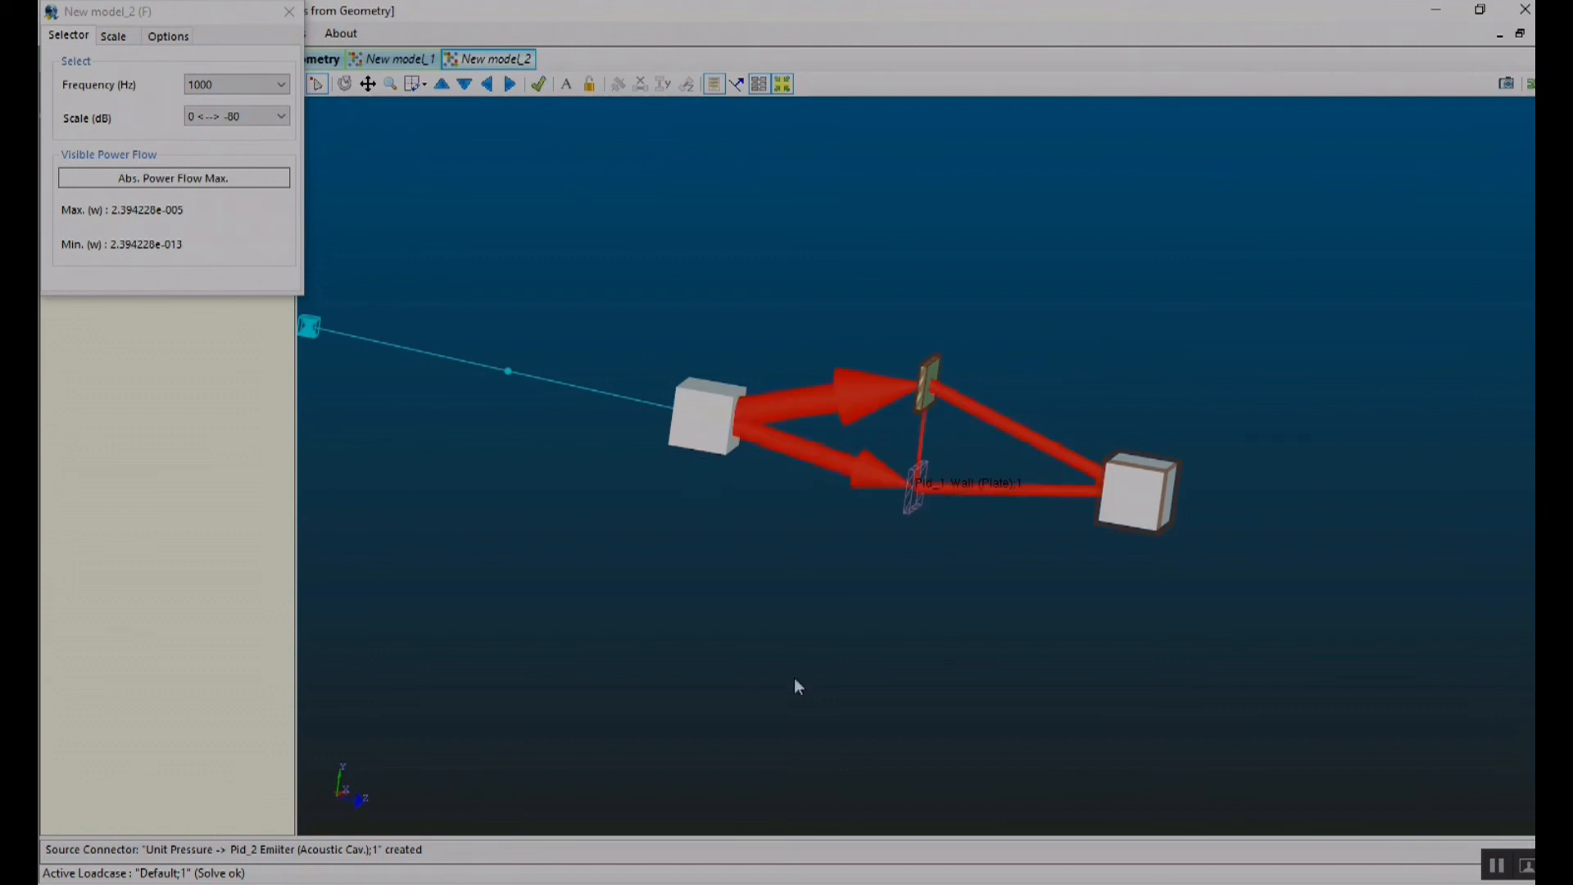
middle_drag(770, 641, 792, 471)
scroll(768, 581, up, 5)
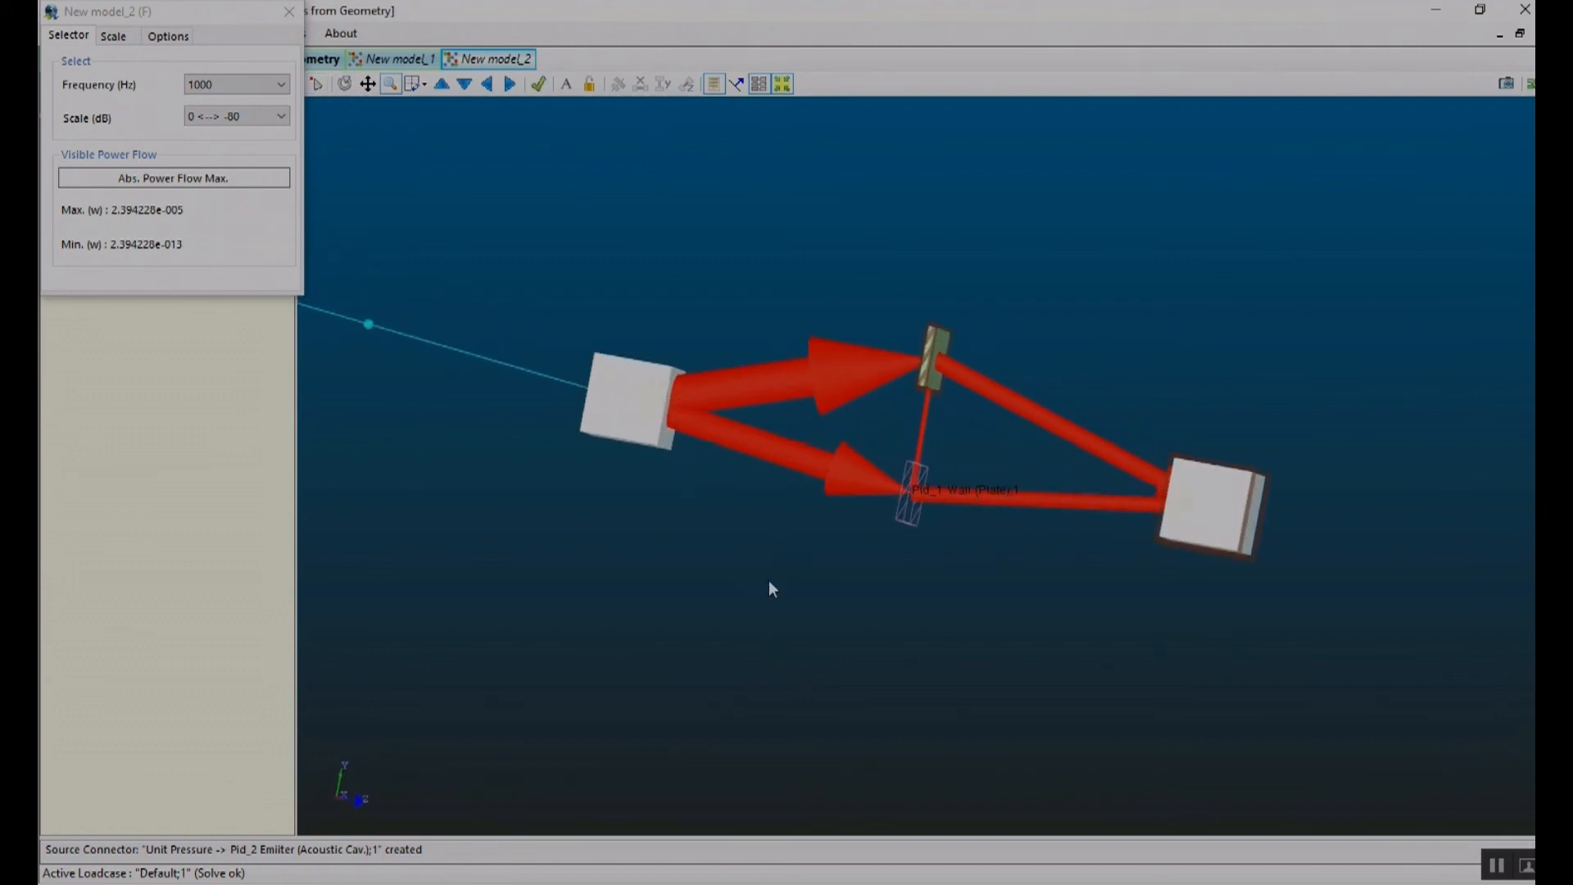
middle_drag(686, 612, 993, 536)
click(1276, 562)
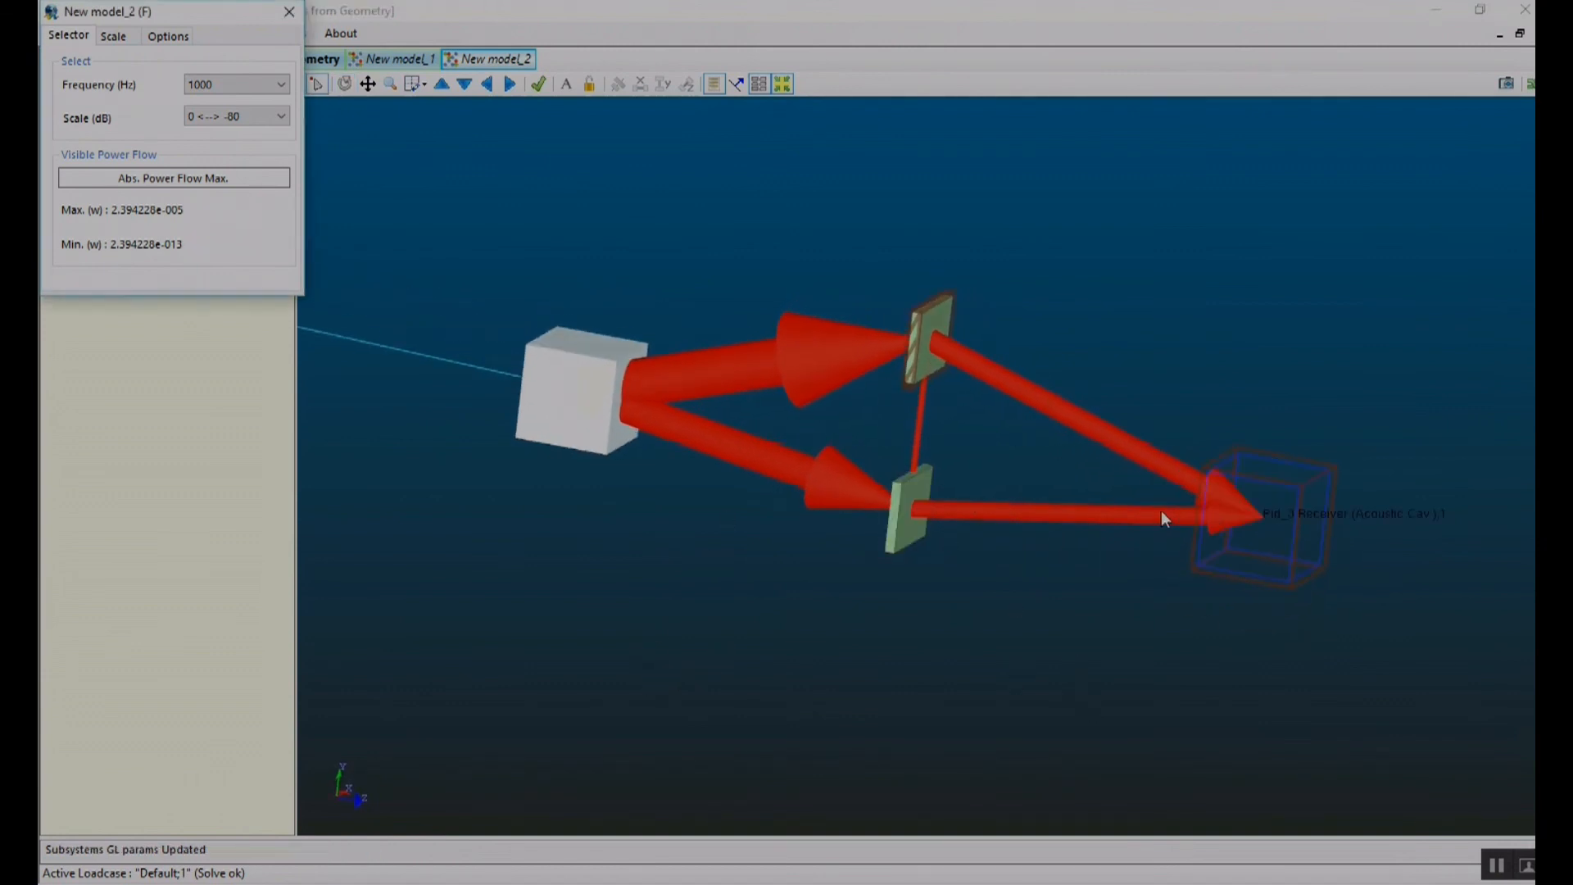
- Compare the power flow paths at scales of 0 to -30 and 0 to -50 dB, and set the scale to 0 to -60 dB
click(239, 116)
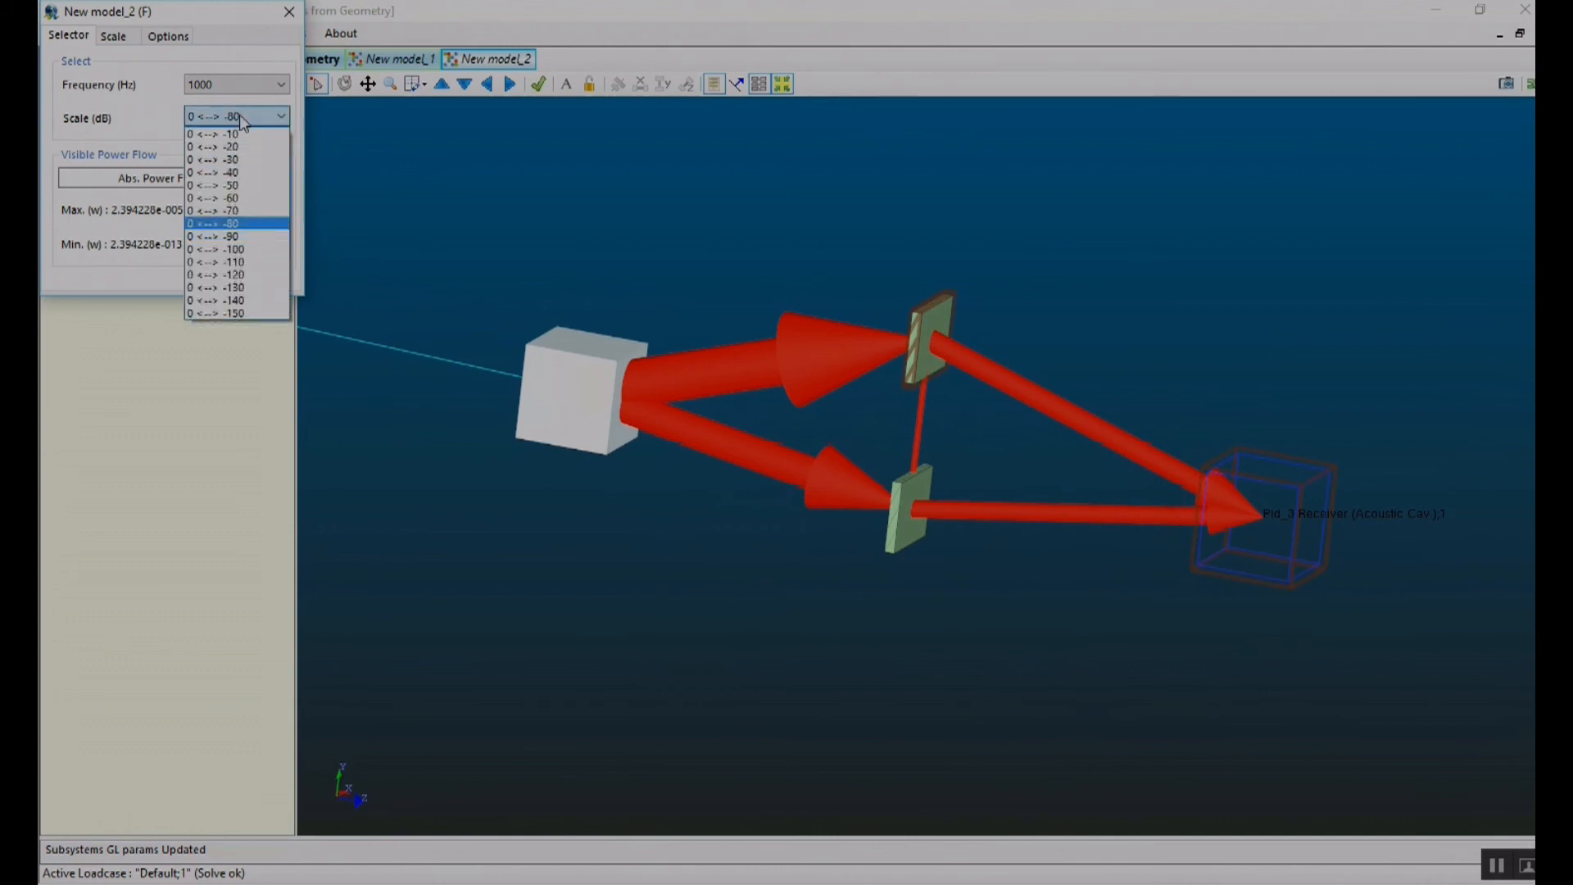
click(218, 162)
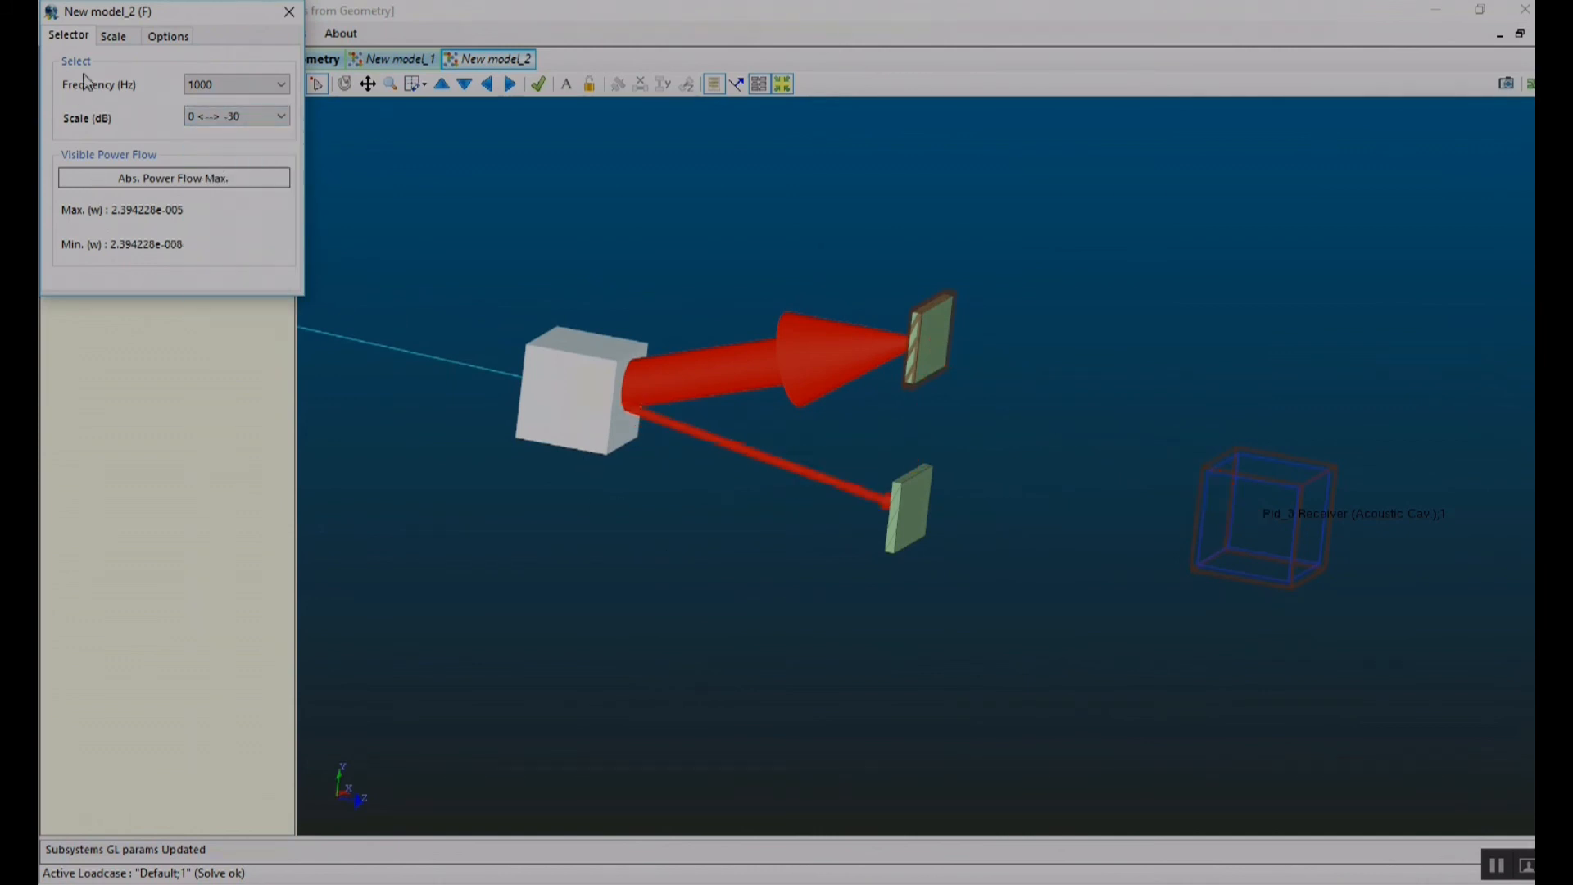
click(212, 116)
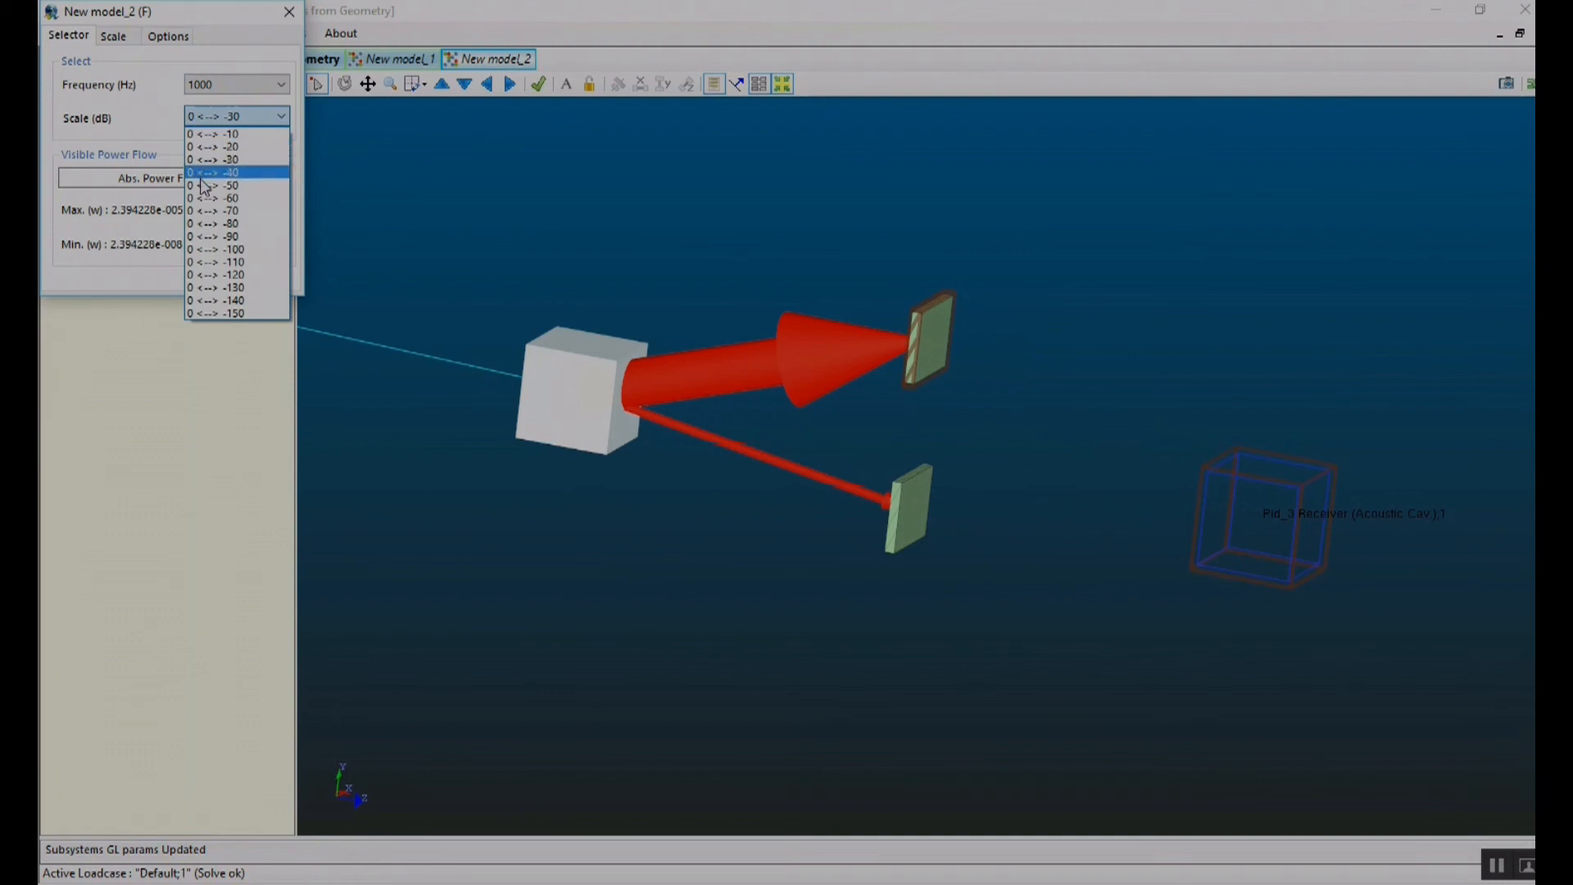
click(204, 188)
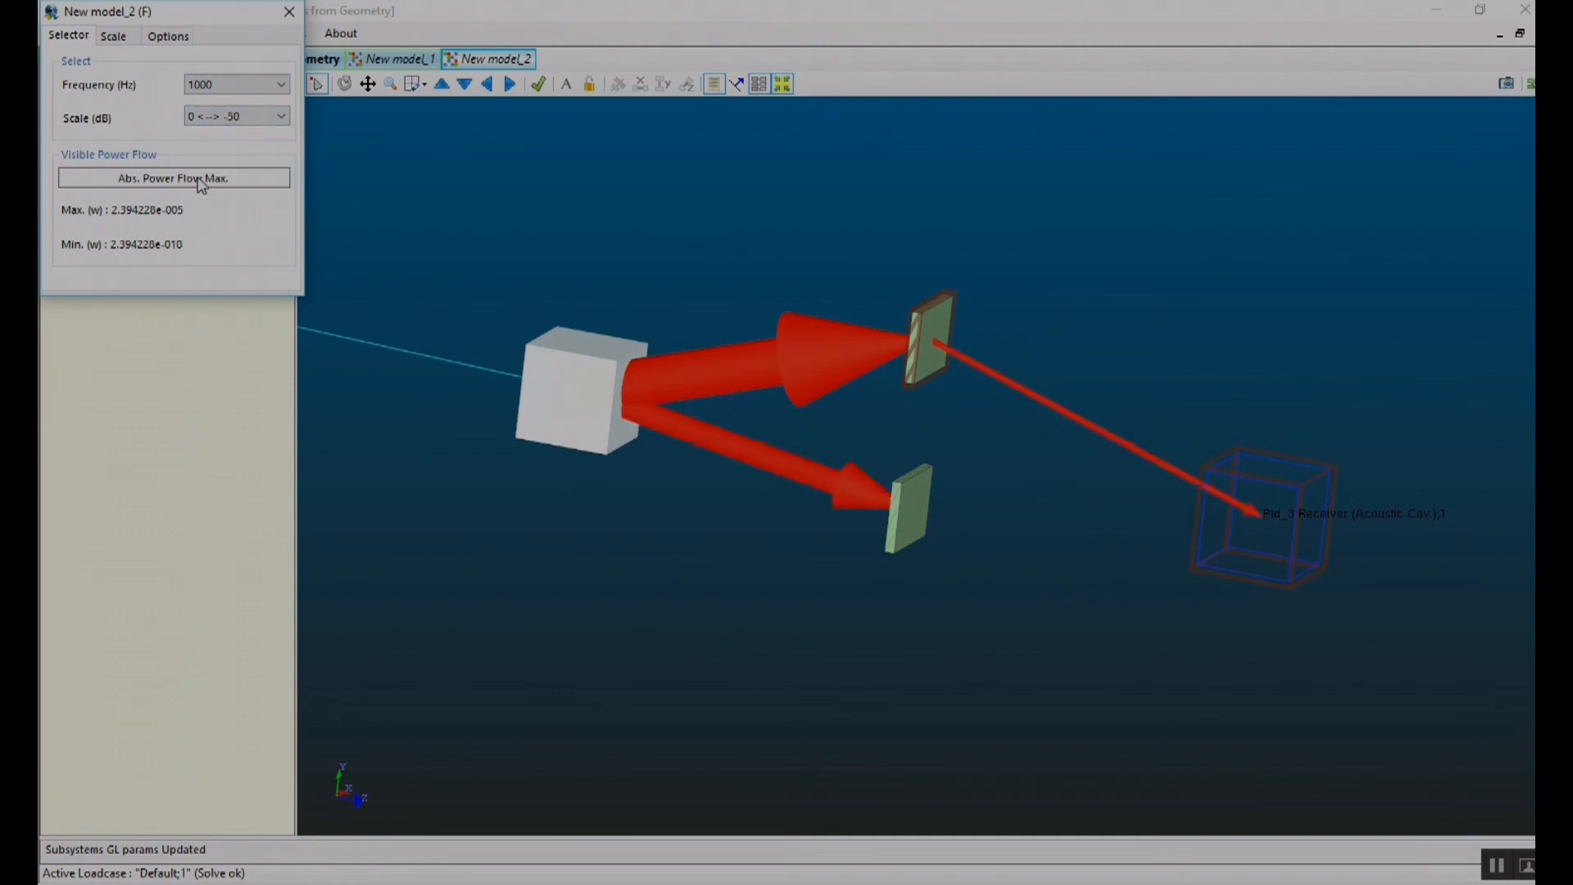
click(211, 116)
click(205, 202)
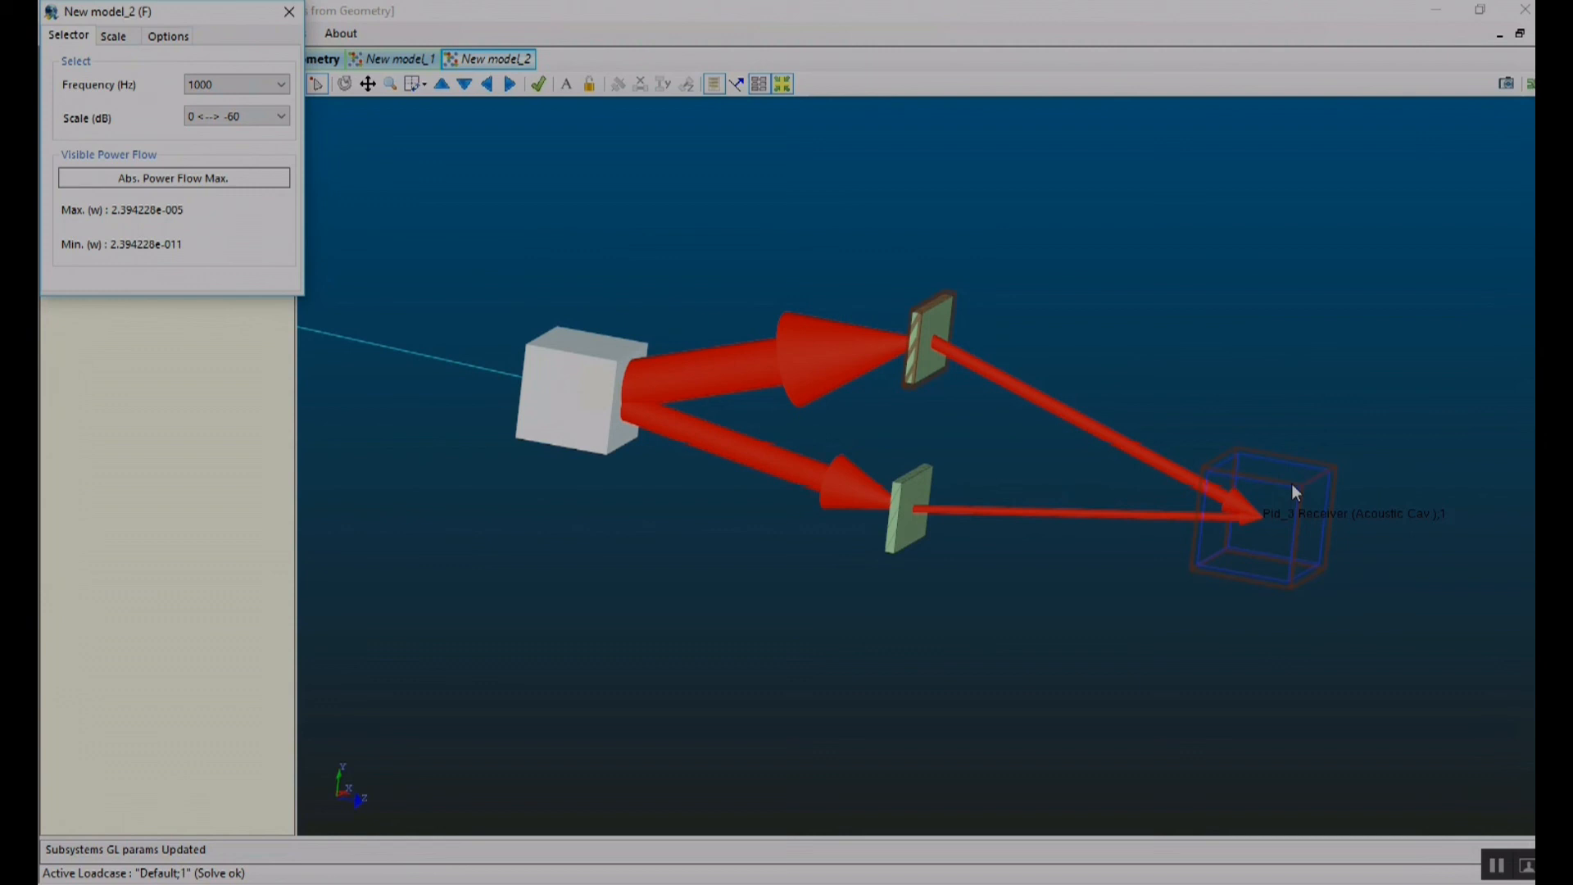
- Look over the power flow paths into the Pid_3 Receiver cavity and close the power flow display
click(730, 558)
scroll(820, 353, down, 1)
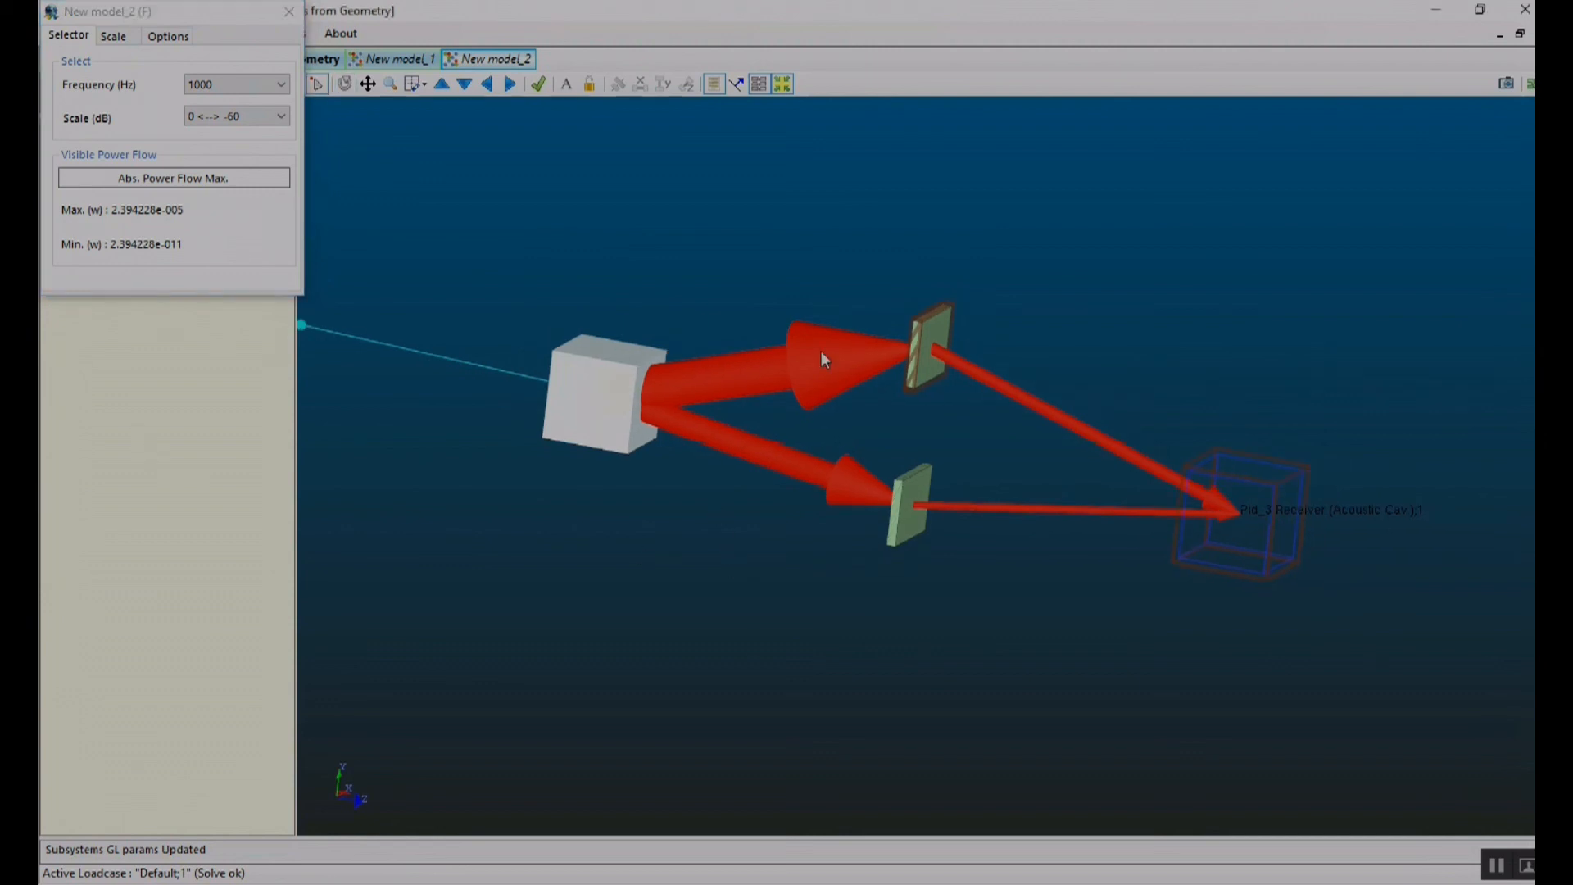
click(752, 136)
click(766, 87)
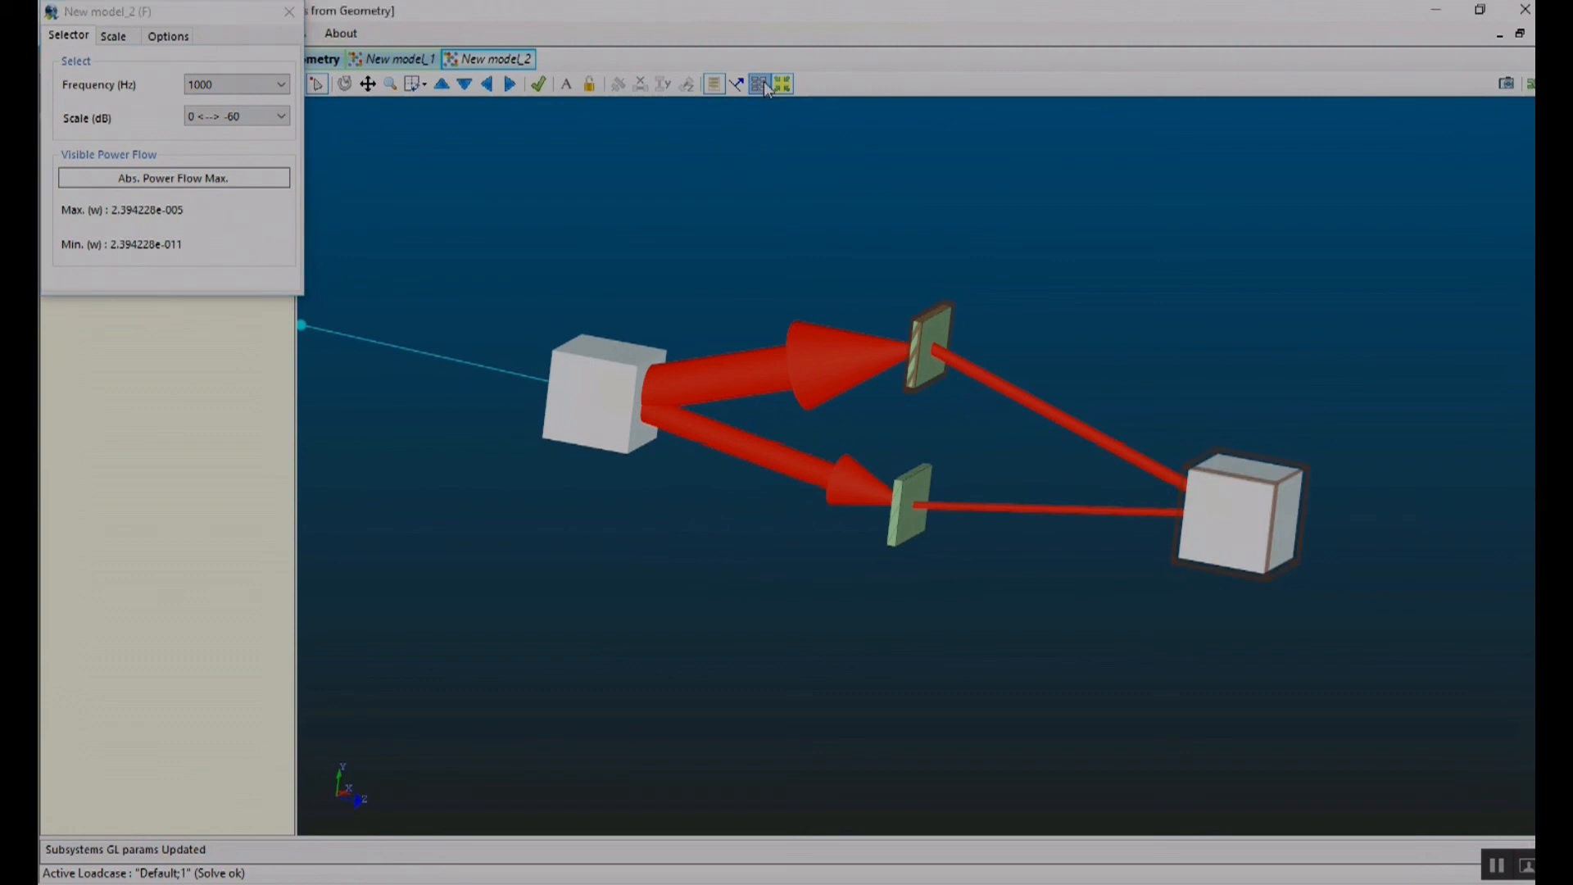
click(288, 12)
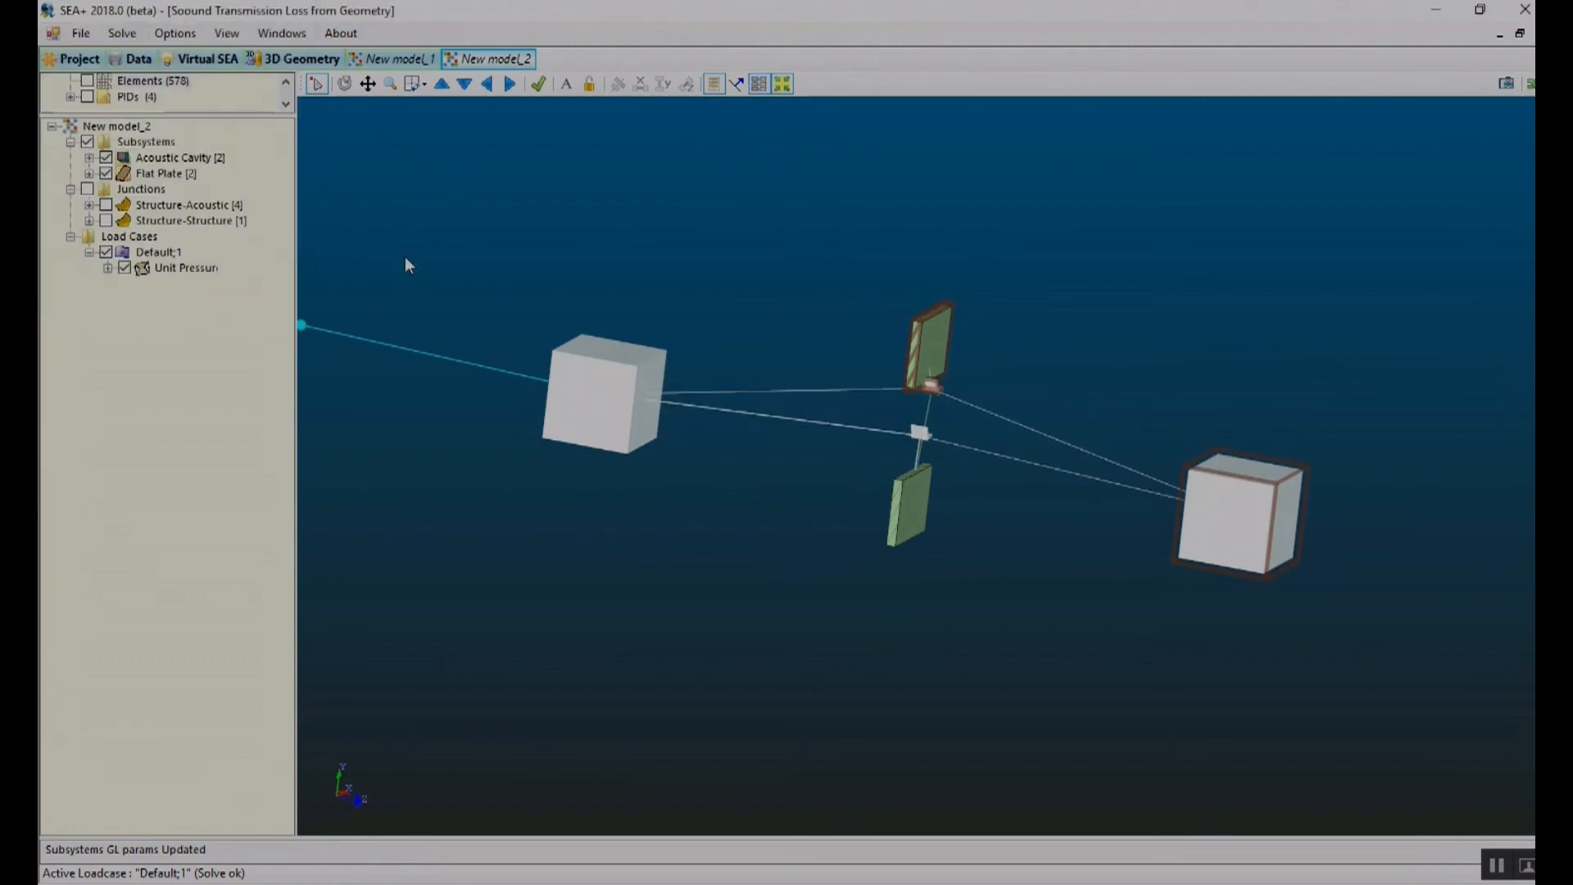
- Move the Pid_4 Test panel–Pid_1 Wall junction icon out of the stack below the test panel to between the two plates
click(932, 389)
click(936, 391)
scroll(844, 446, up, 8)
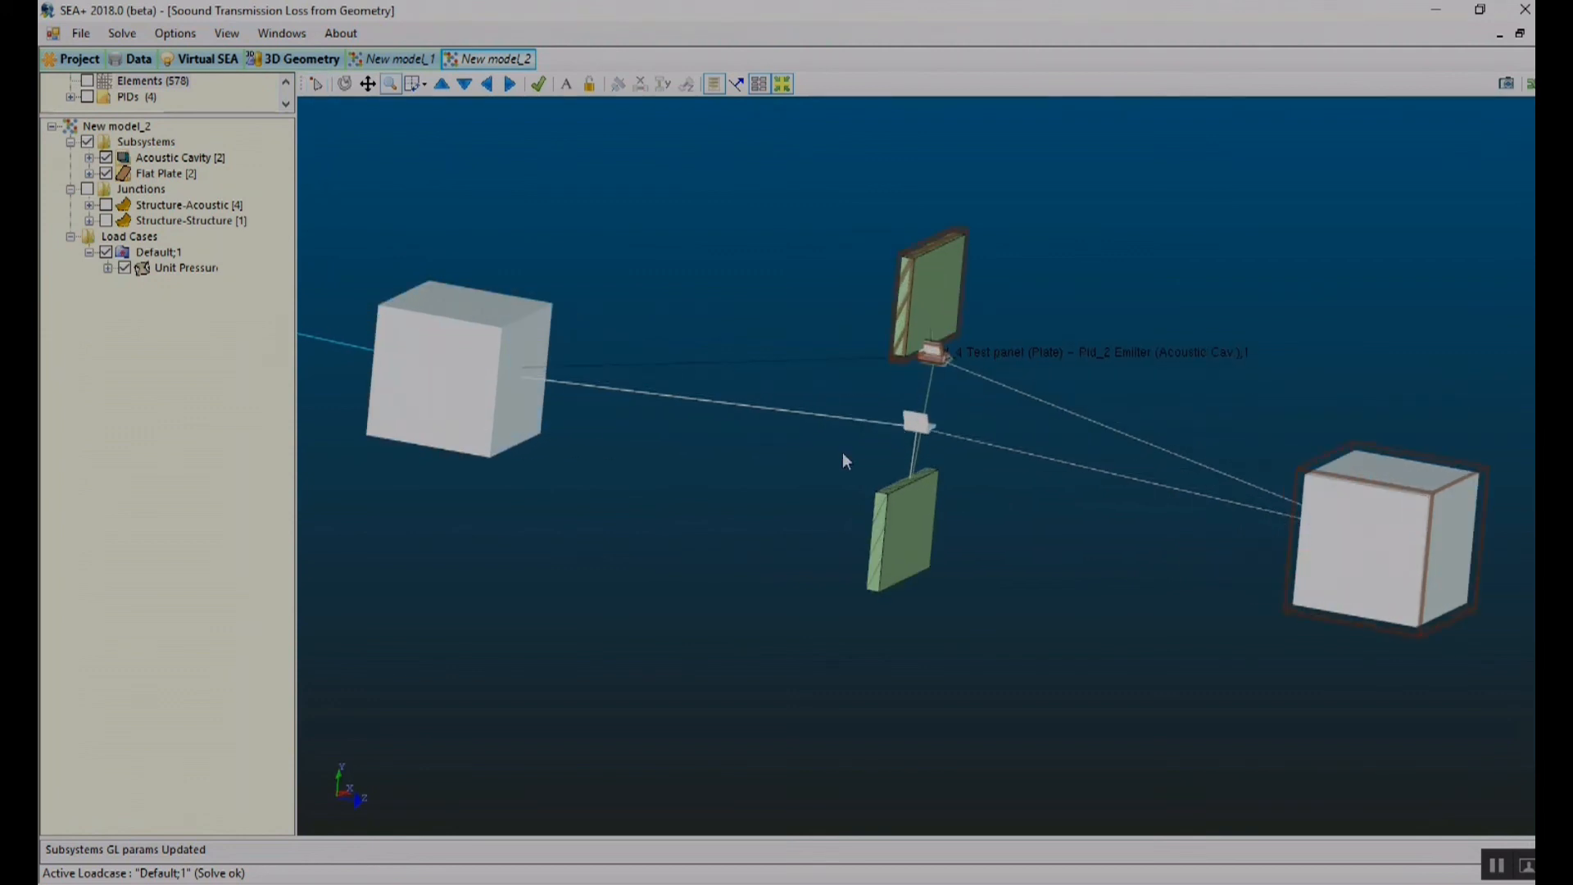
click(946, 287)
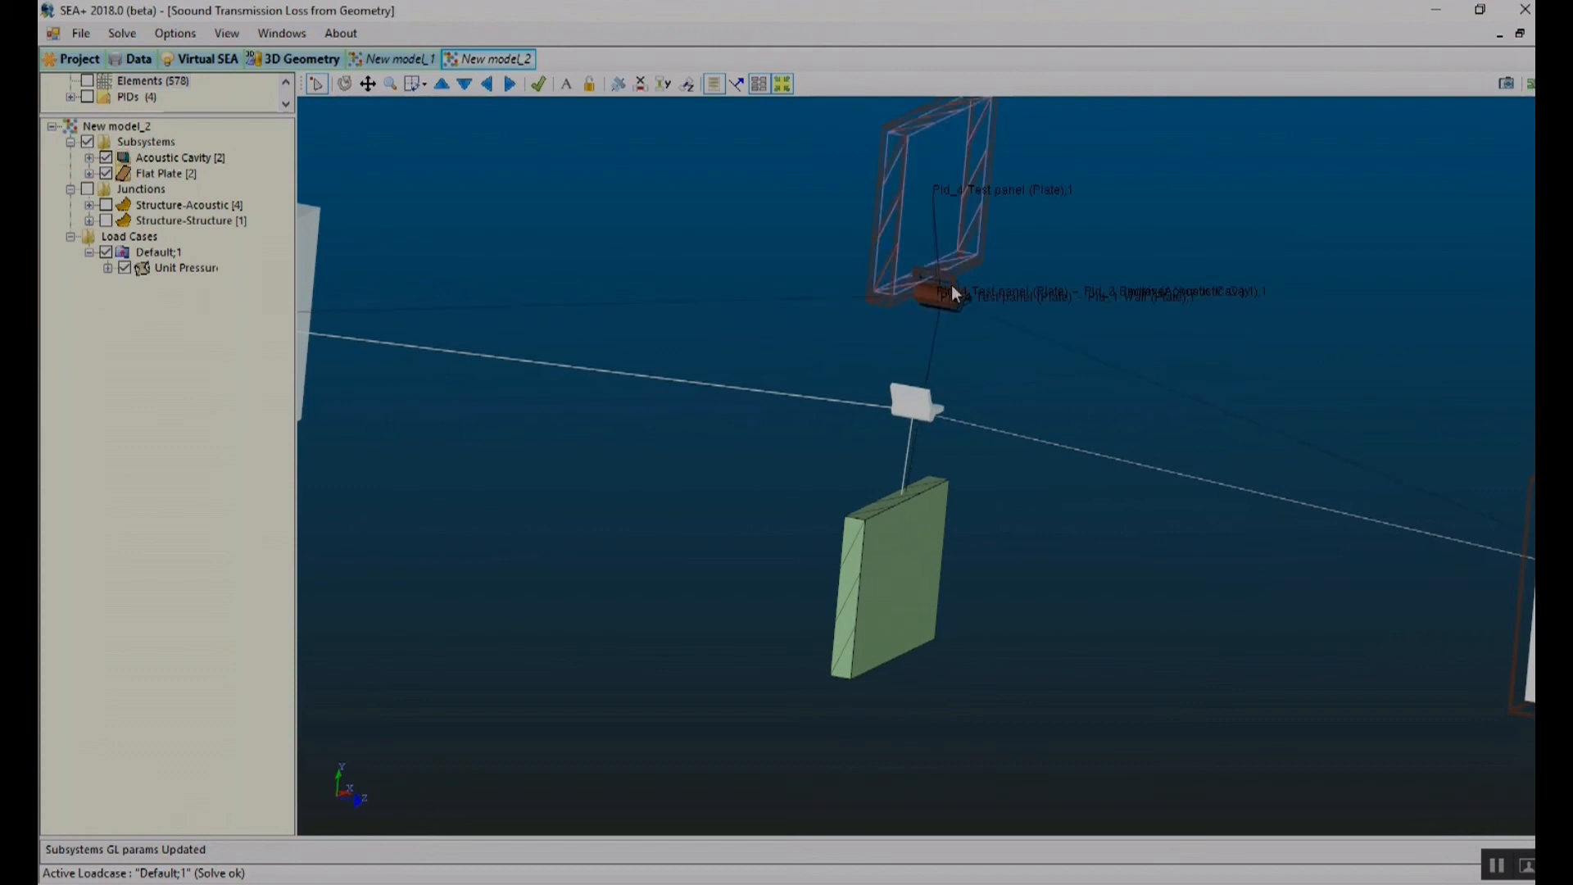
middle_drag(953, 286, 1137, 226)
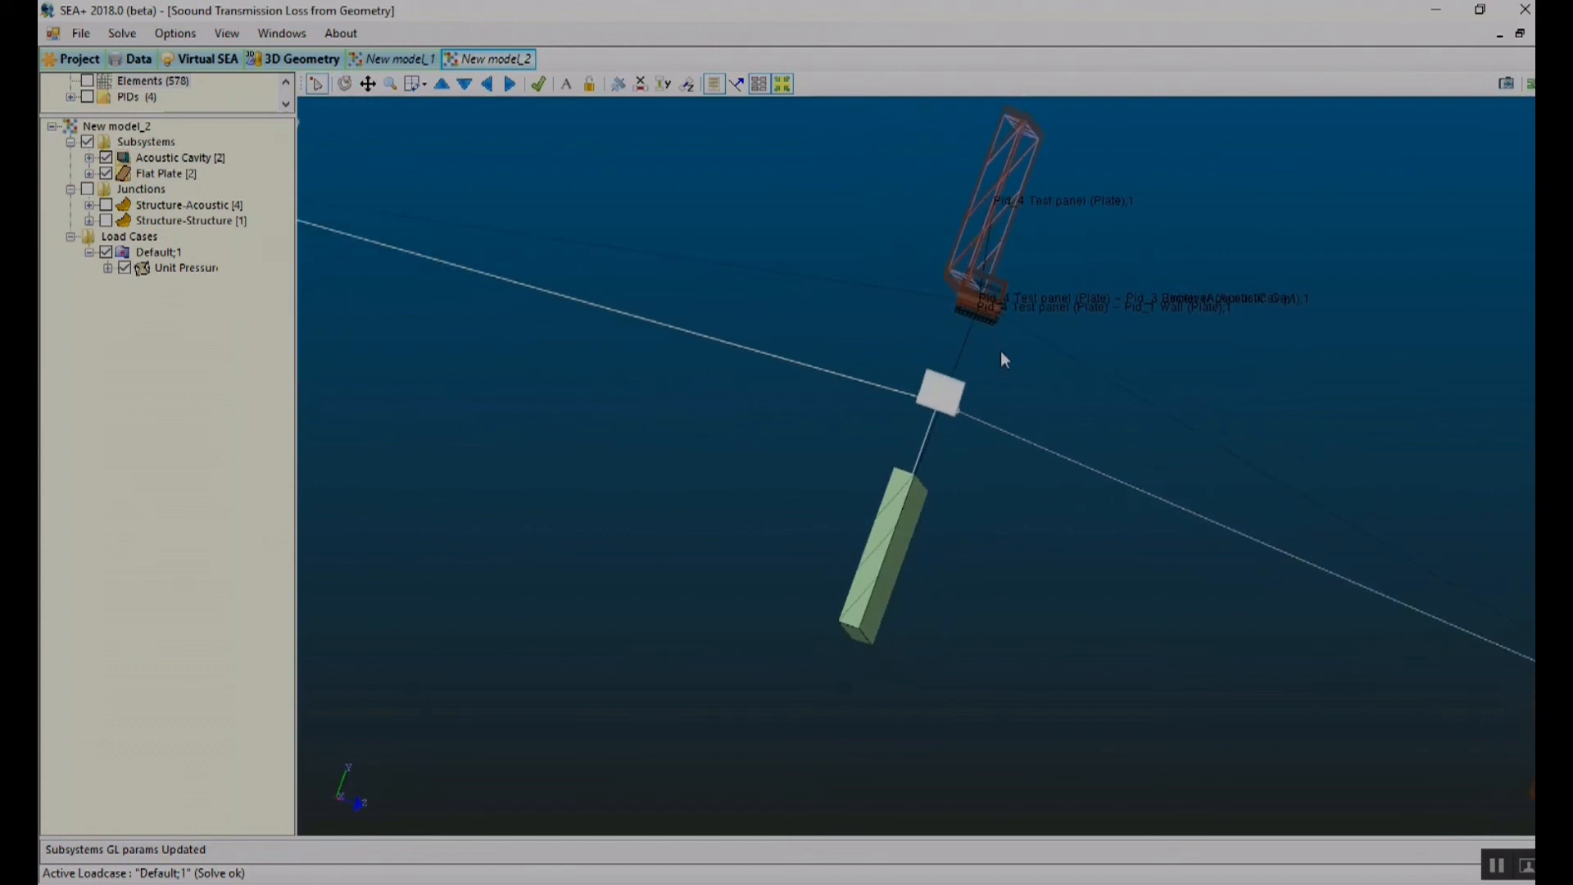
click(1001, 350)
drag(995, 307, 1005, 405)
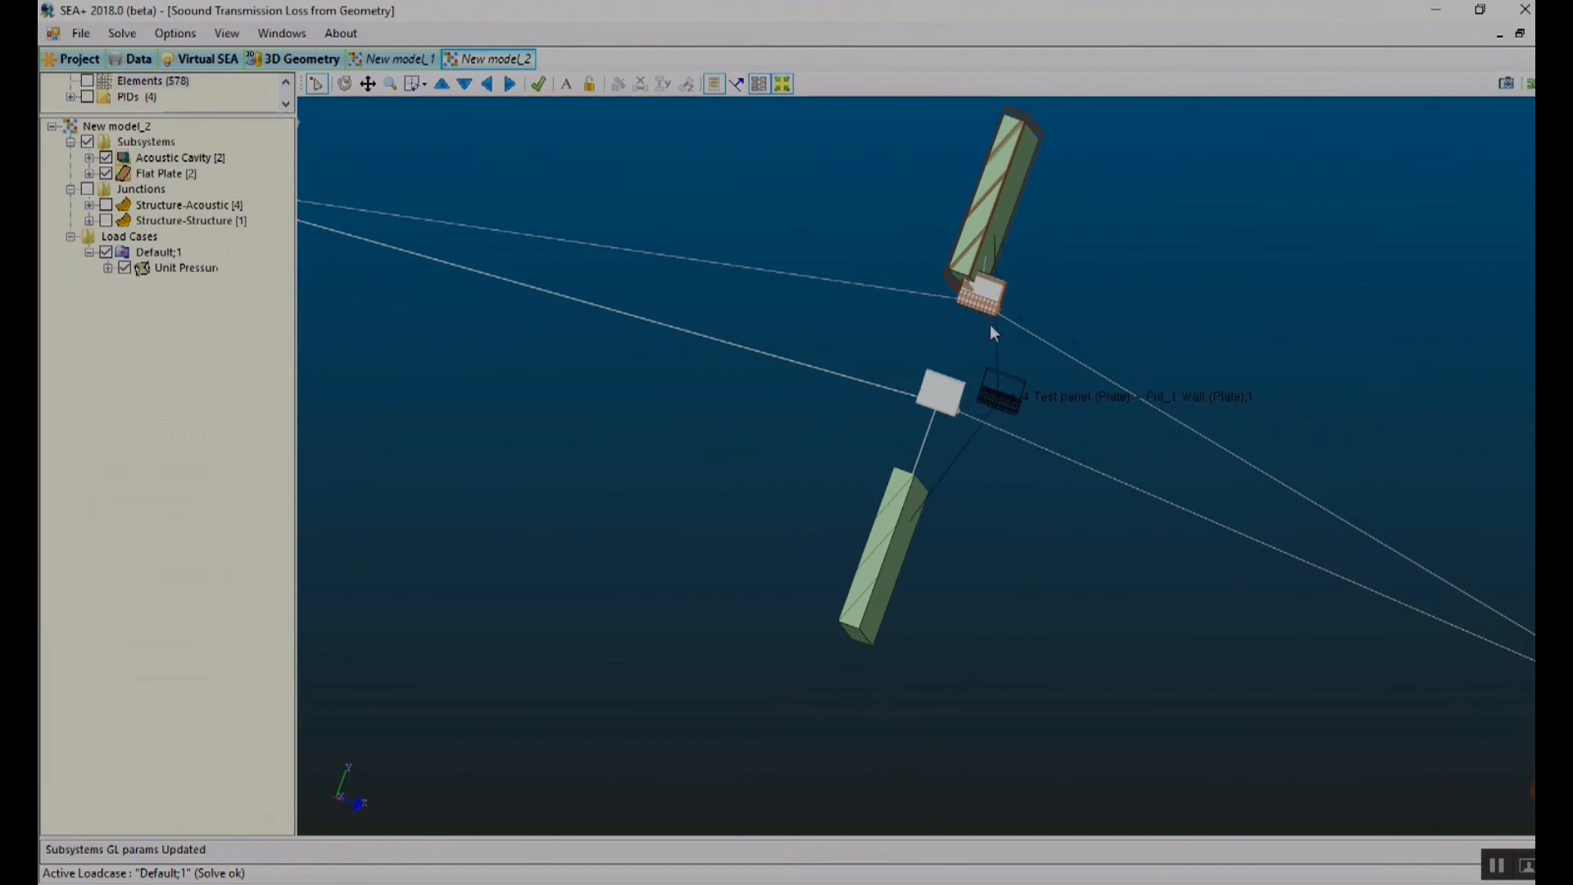
- Move the test panel's junction icons apart: the Pid_2 Emitter one towards the emitter and the Pid_3 Receiver one towards the receiver
click(977, 303)
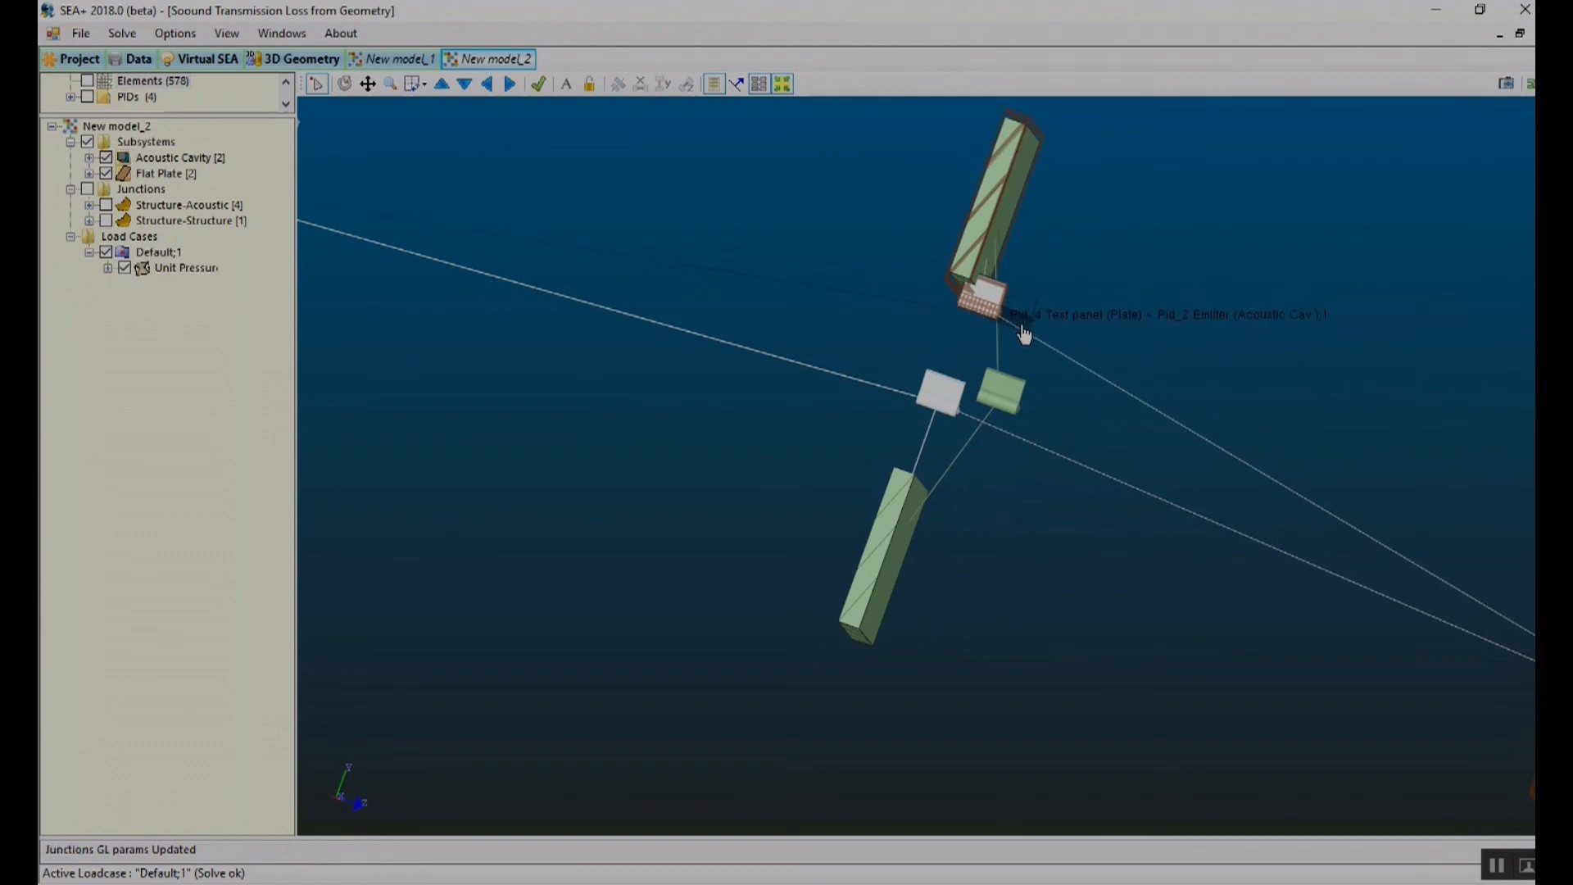
drag(890, 237, 656, 193)
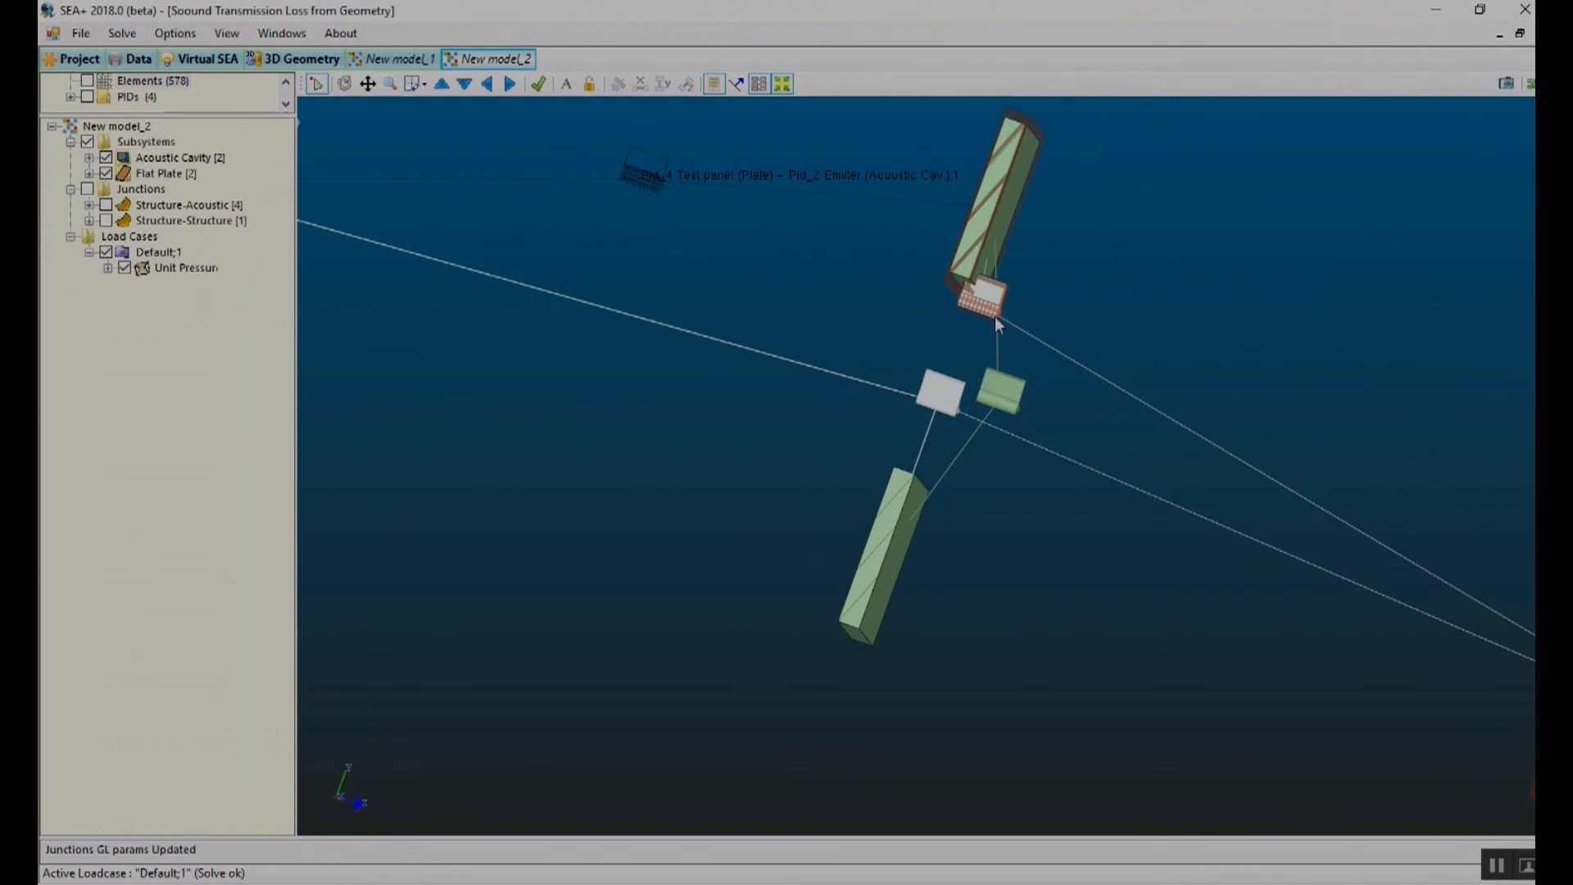
drag(993, 316, 1184, 377)
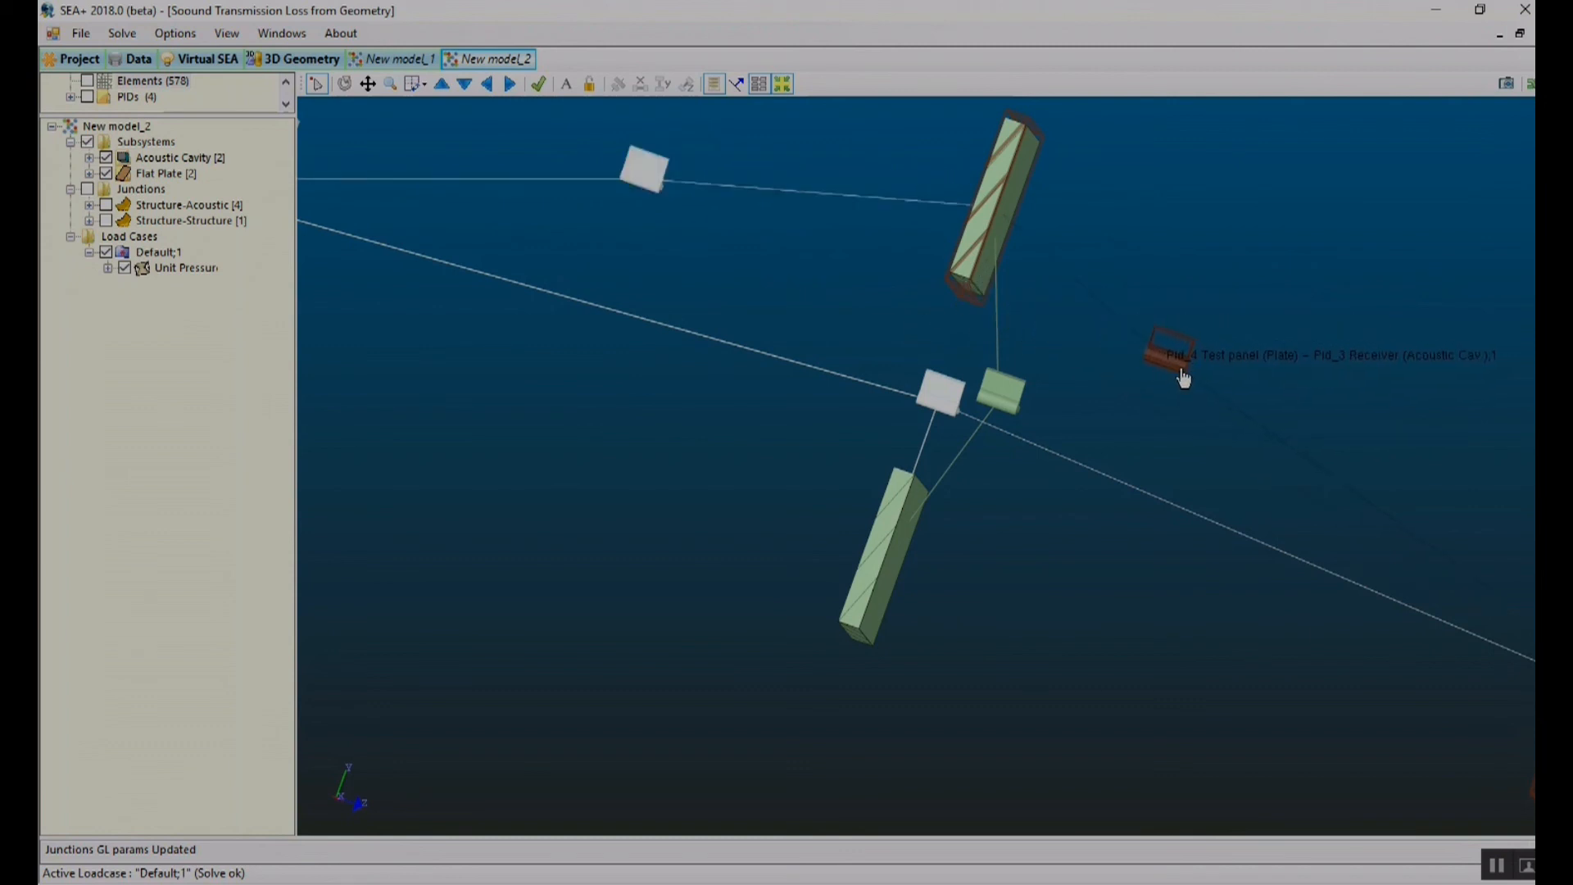
- Separate the Pid_1 Wall junction icons, placing the Pid_2 Emitter one on the emitter side and the Pid_3 Receiver one on the receiver side
mouse_move(930, 405)
mouse_down()
mouse_move(934, 385)
mouse_move(924, 396)
mouse_move(947, 435)
mouse_move(1053, 470)
mouse_move(780, 405)
mouse_move(936, 441)
mouse_move(905, 423)
mouse_up()
middle_drag(841, 368, 1209, 604)
drag(939, 475, 1129, 573)
drag(939, 465, 653, 434)
middle_drag(989, 392, 528, 219)
scroll(1093, 416, down, 2)
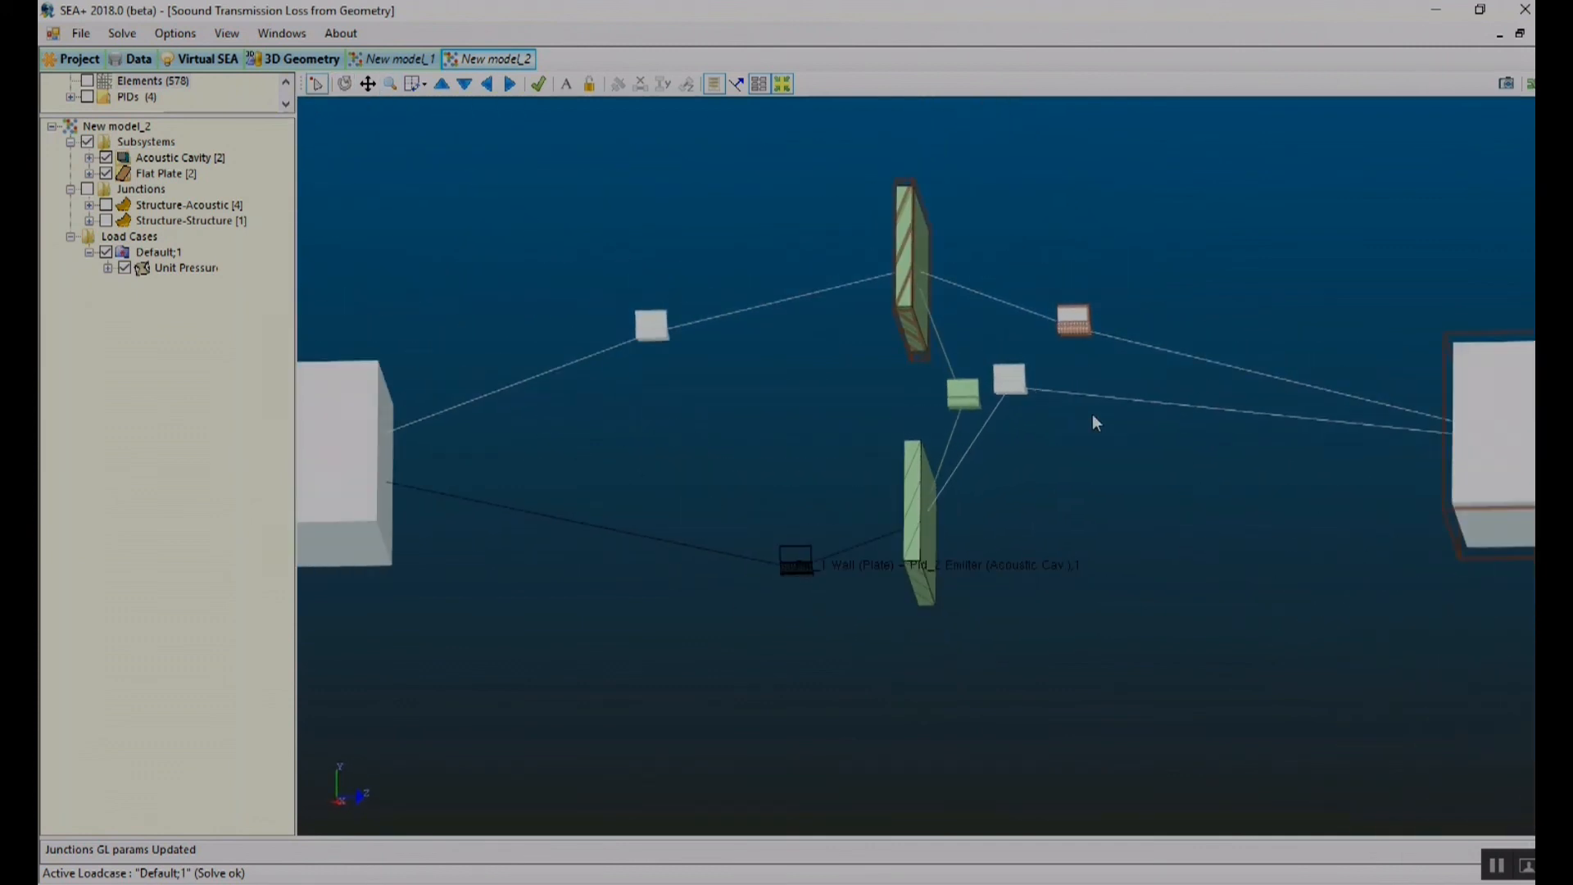
drag(1019, 386, 1096, 479)
middle_drag(1032, 407, 748, 519)
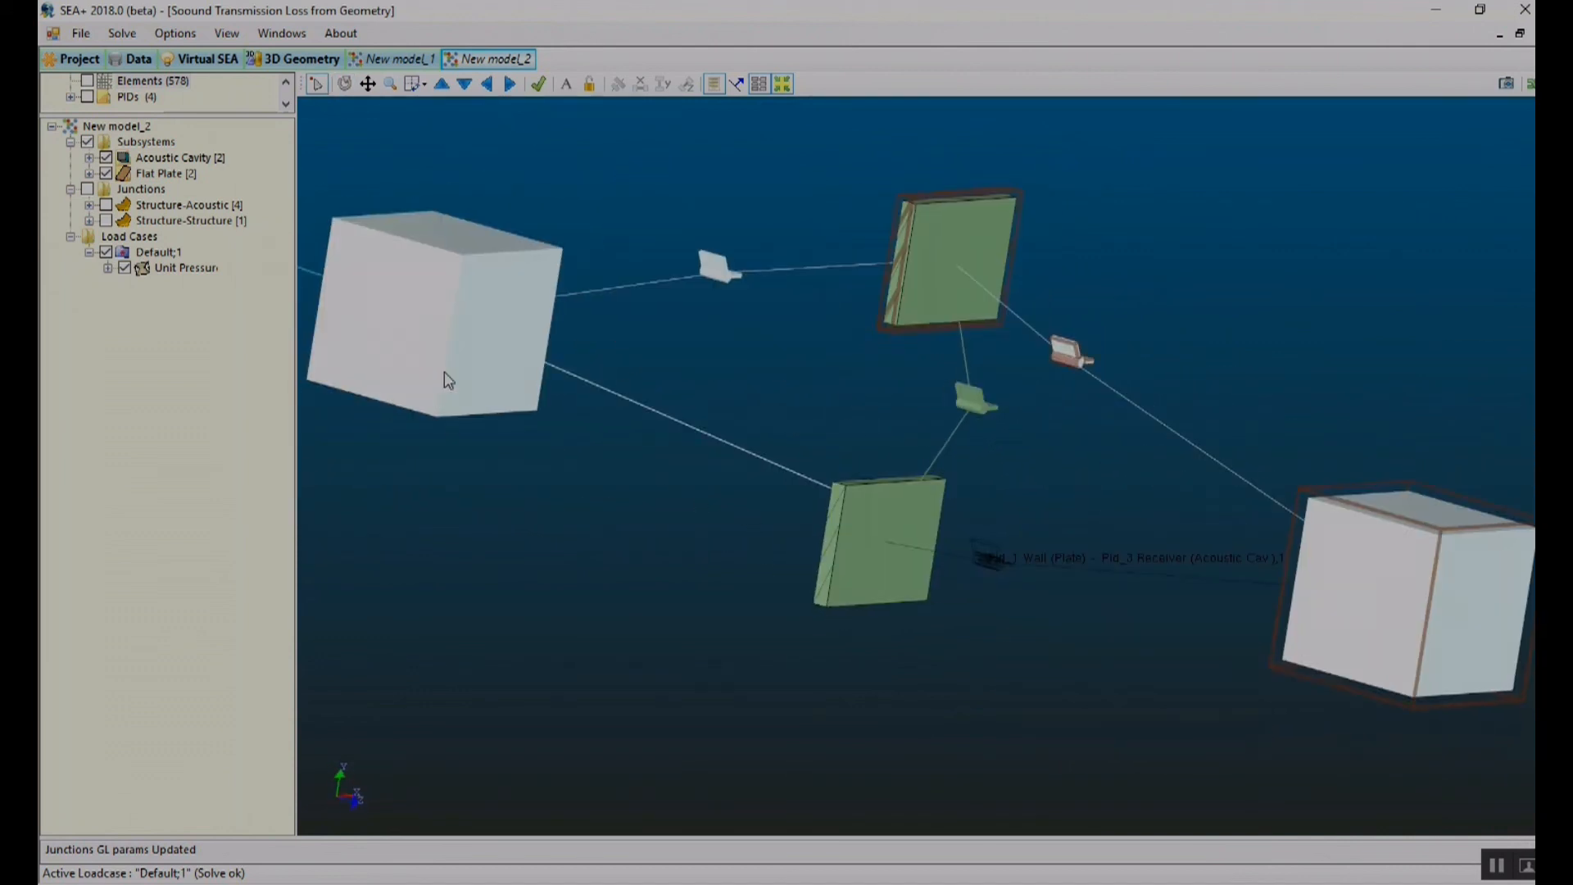
scroll(594, 356, down, 4)
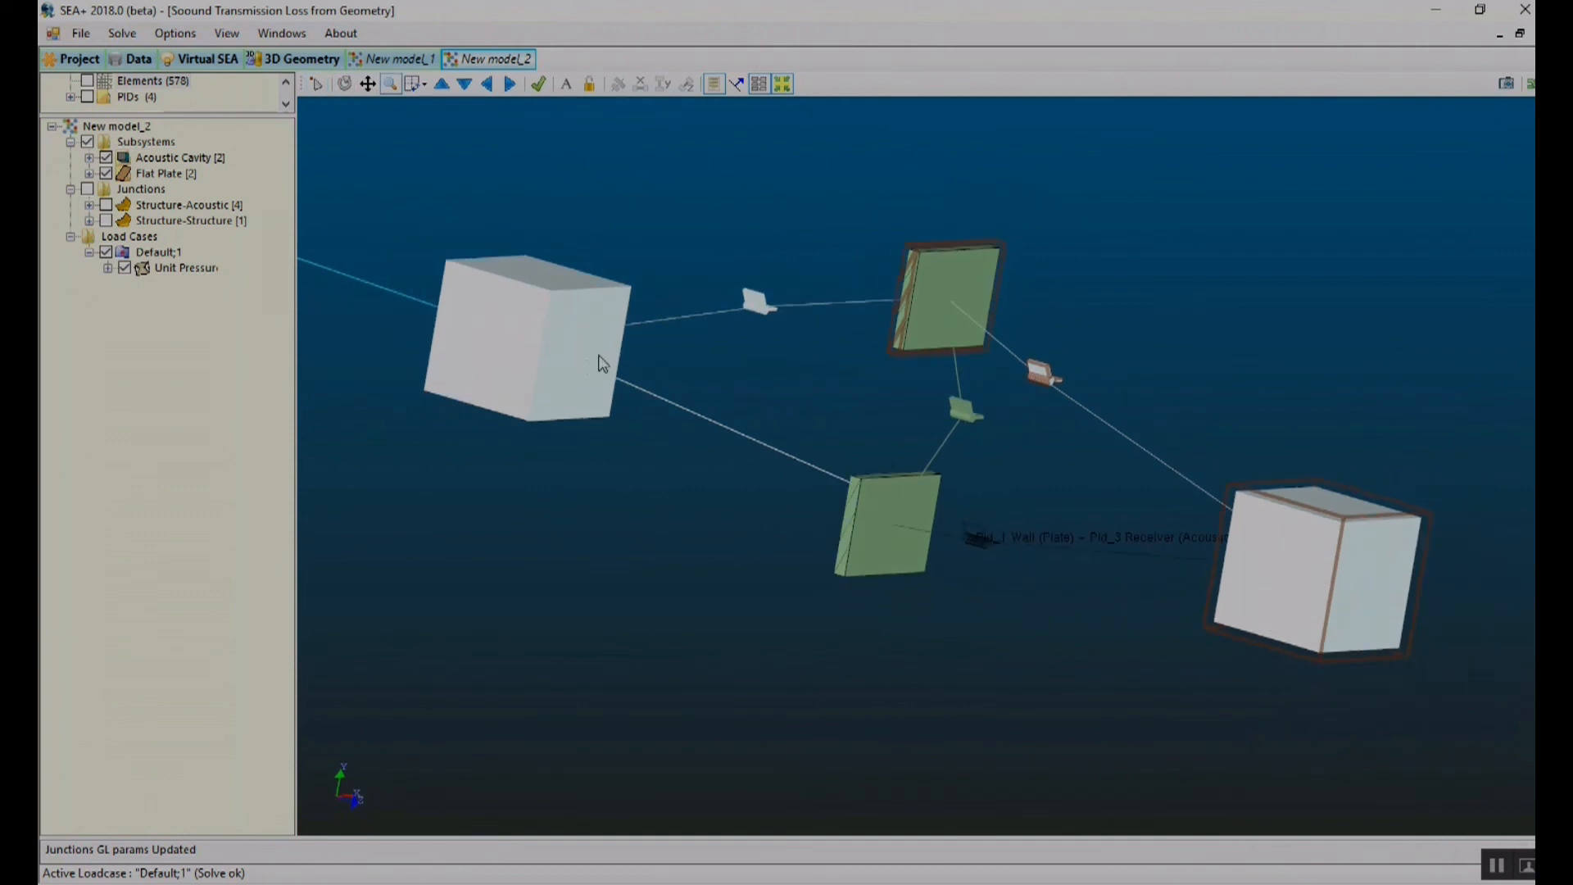
- In a plan view, line up the Pid_1 Wall–Pid_3 Receiver and Pid_4 Test panel–Pid_2 Emitter junction icons with their neighbouring junctions
click(442, 85)
click(436, 105)
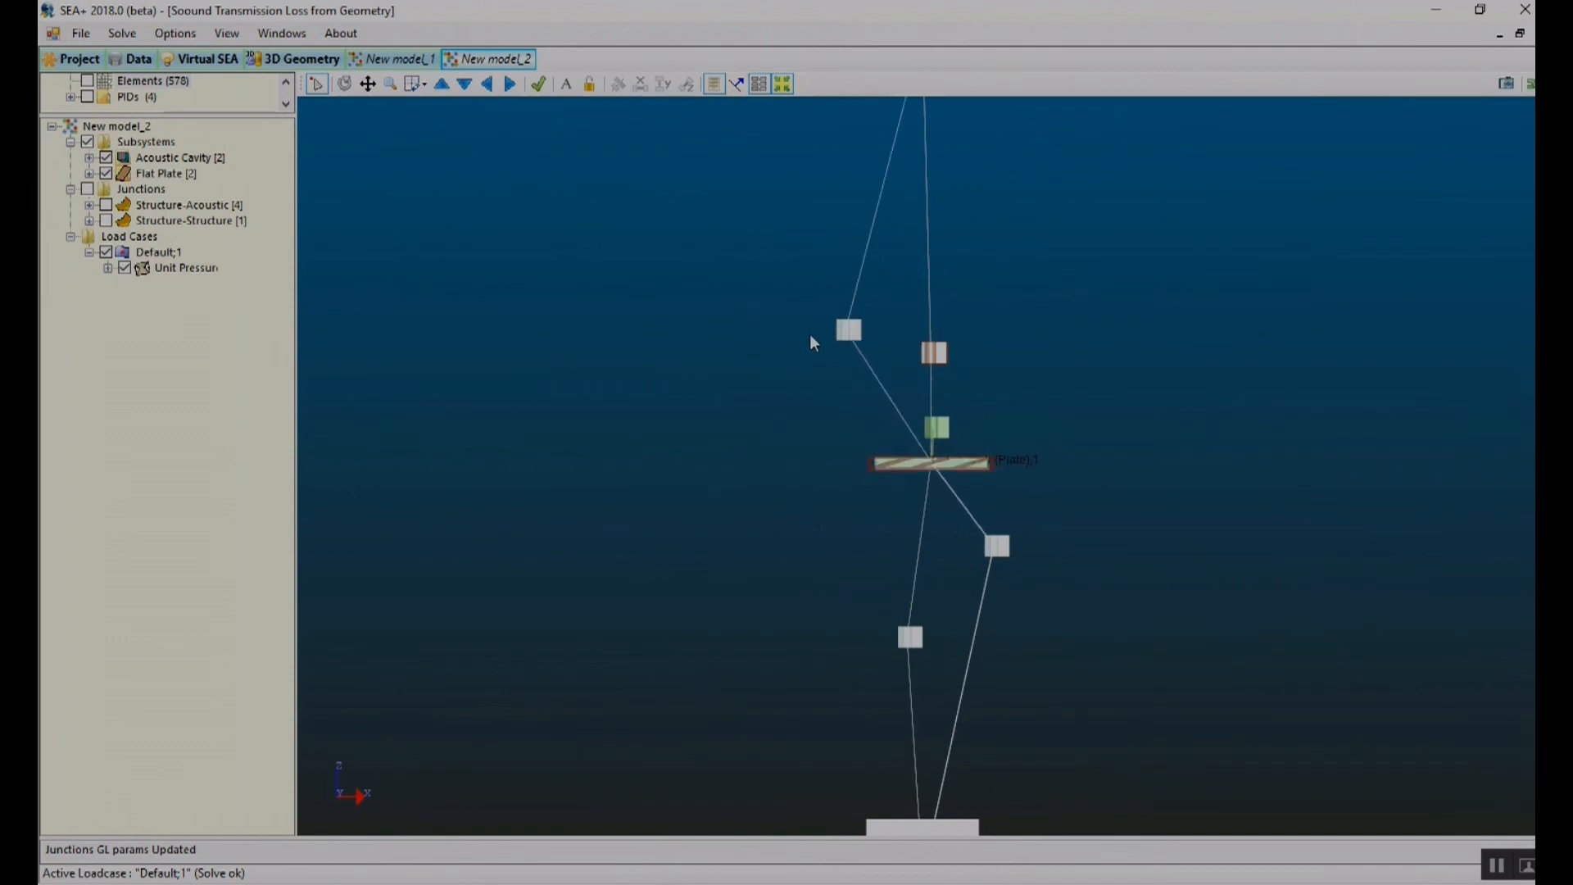
drag(854, 327, 935, 353)
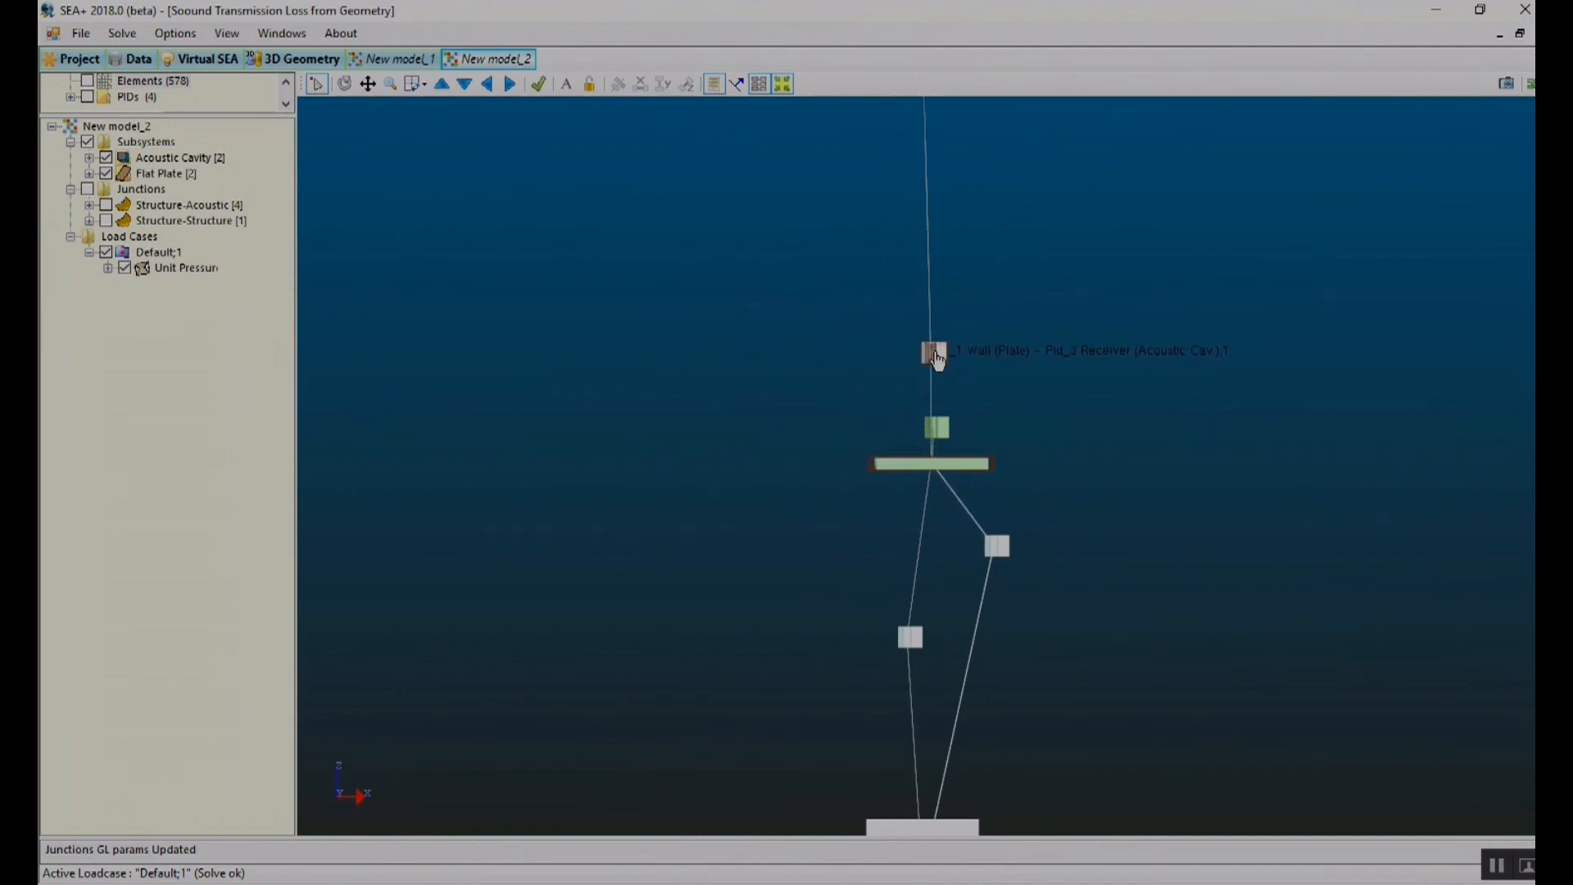
drag(1005, 547, 927, 627)
middle_drag(805, 605, 636, 178)
scroll(637, 178, down, 1)
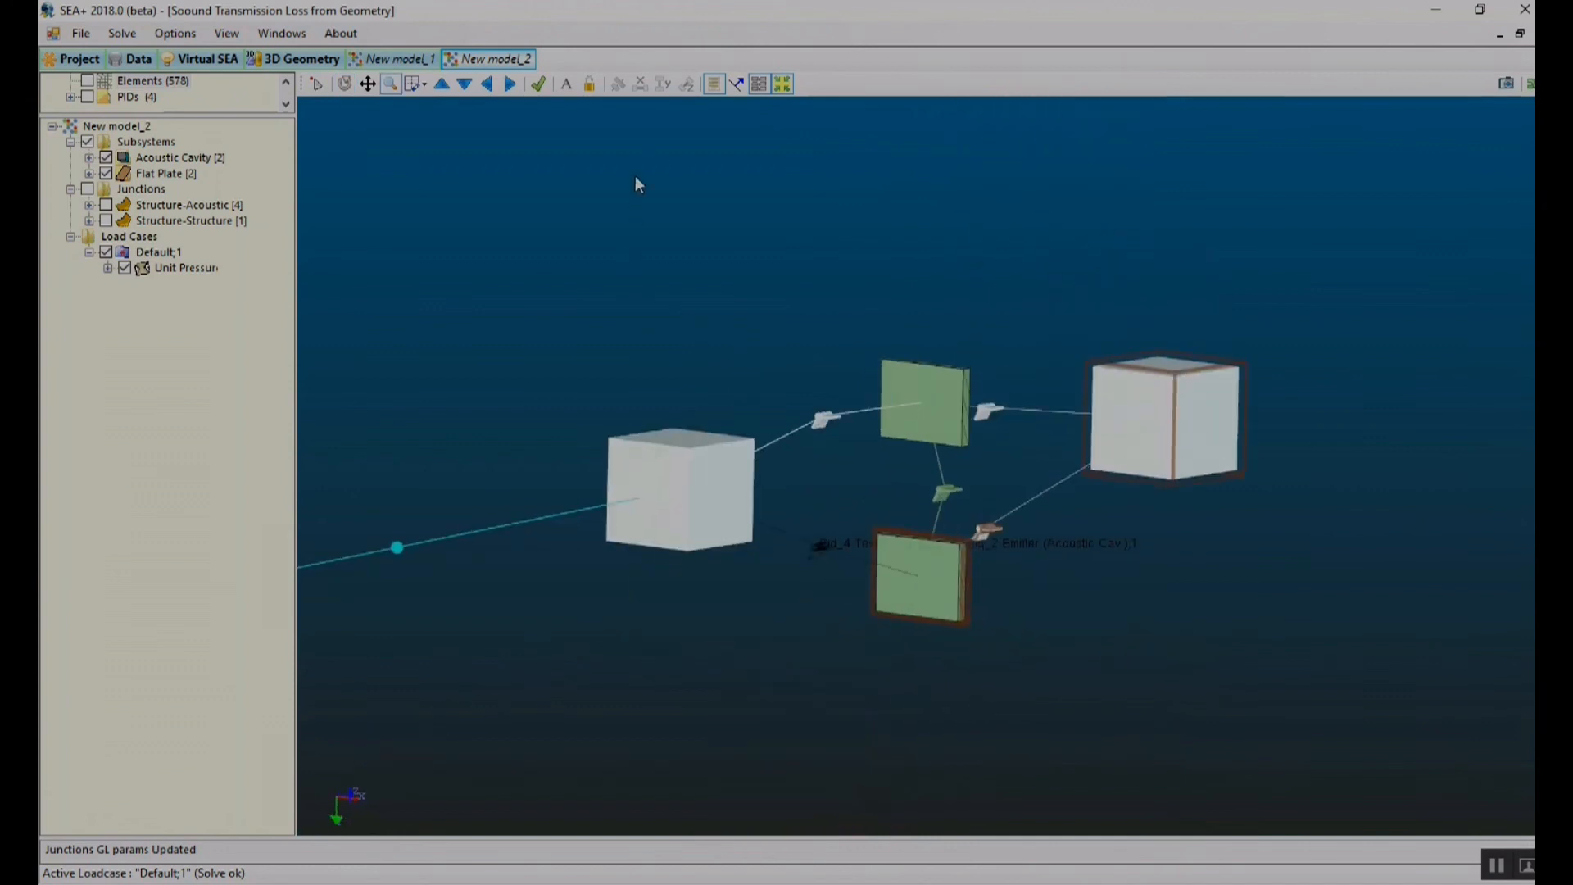
middle_drag(990, 554, 839, 537)
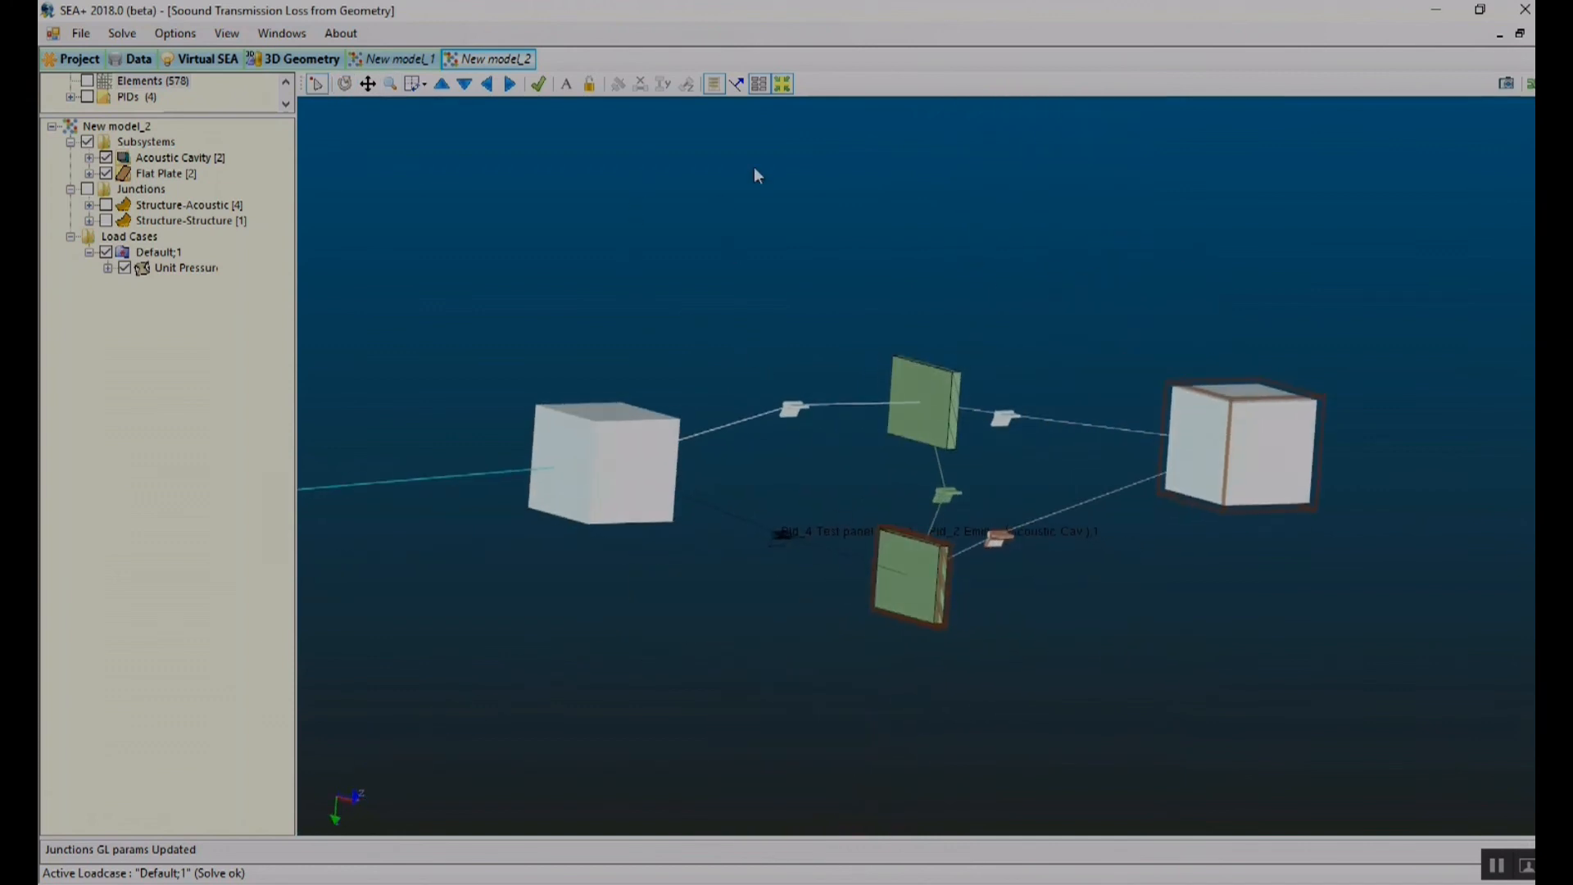
- Display the subsystems as real shapes, toggle the junctions on and off, and highlight the Pid_1 Wall and Pid_4 Test panel plates
click(757, 85)
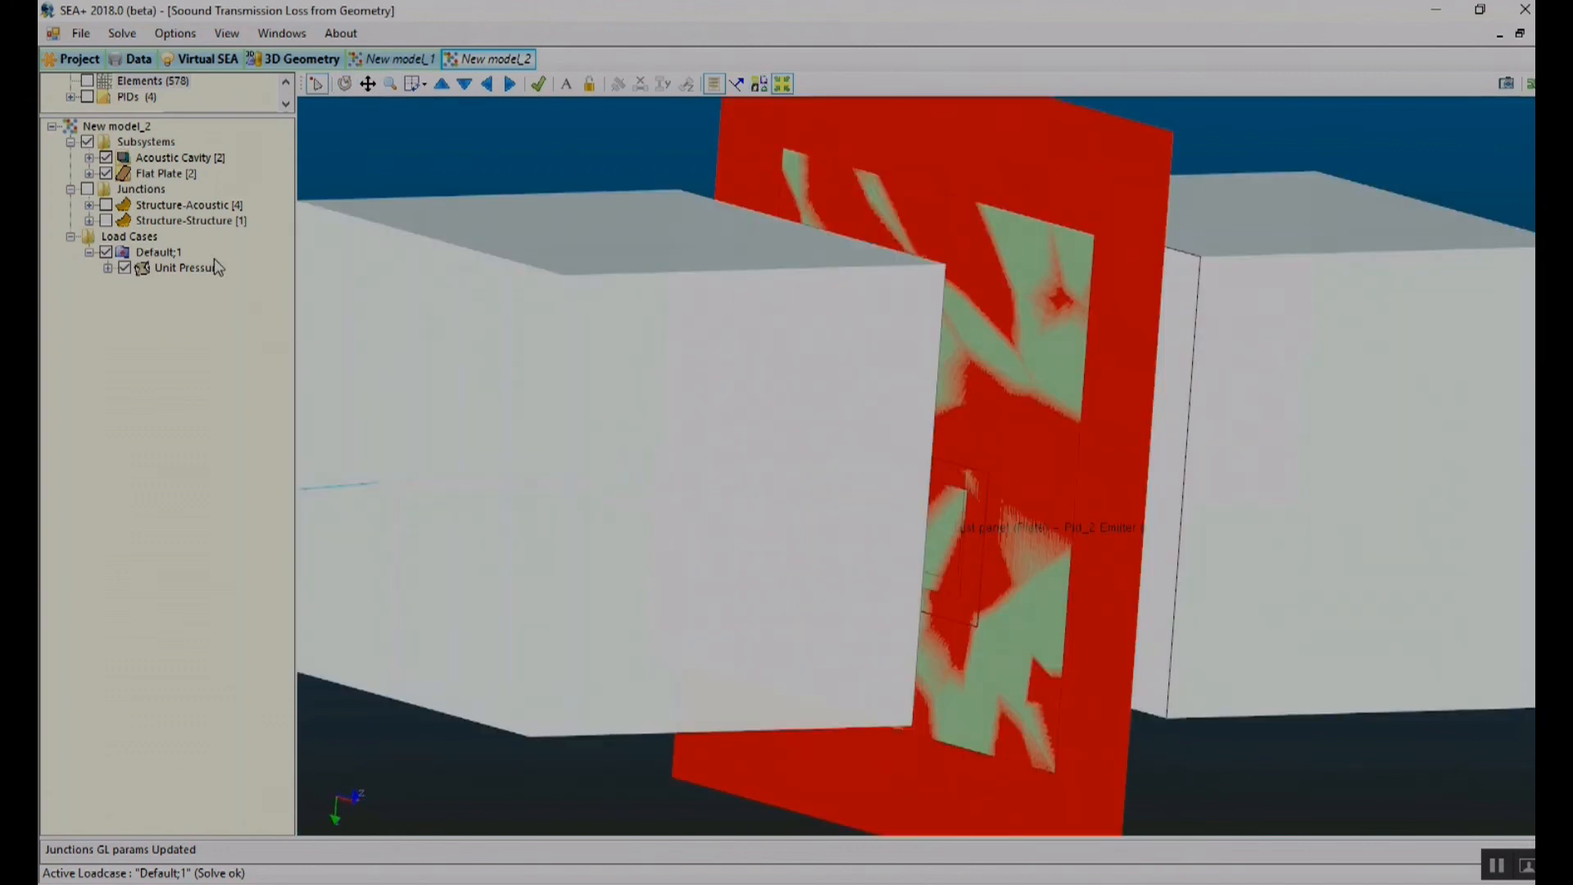
click(89, 174)
click(197, 189)
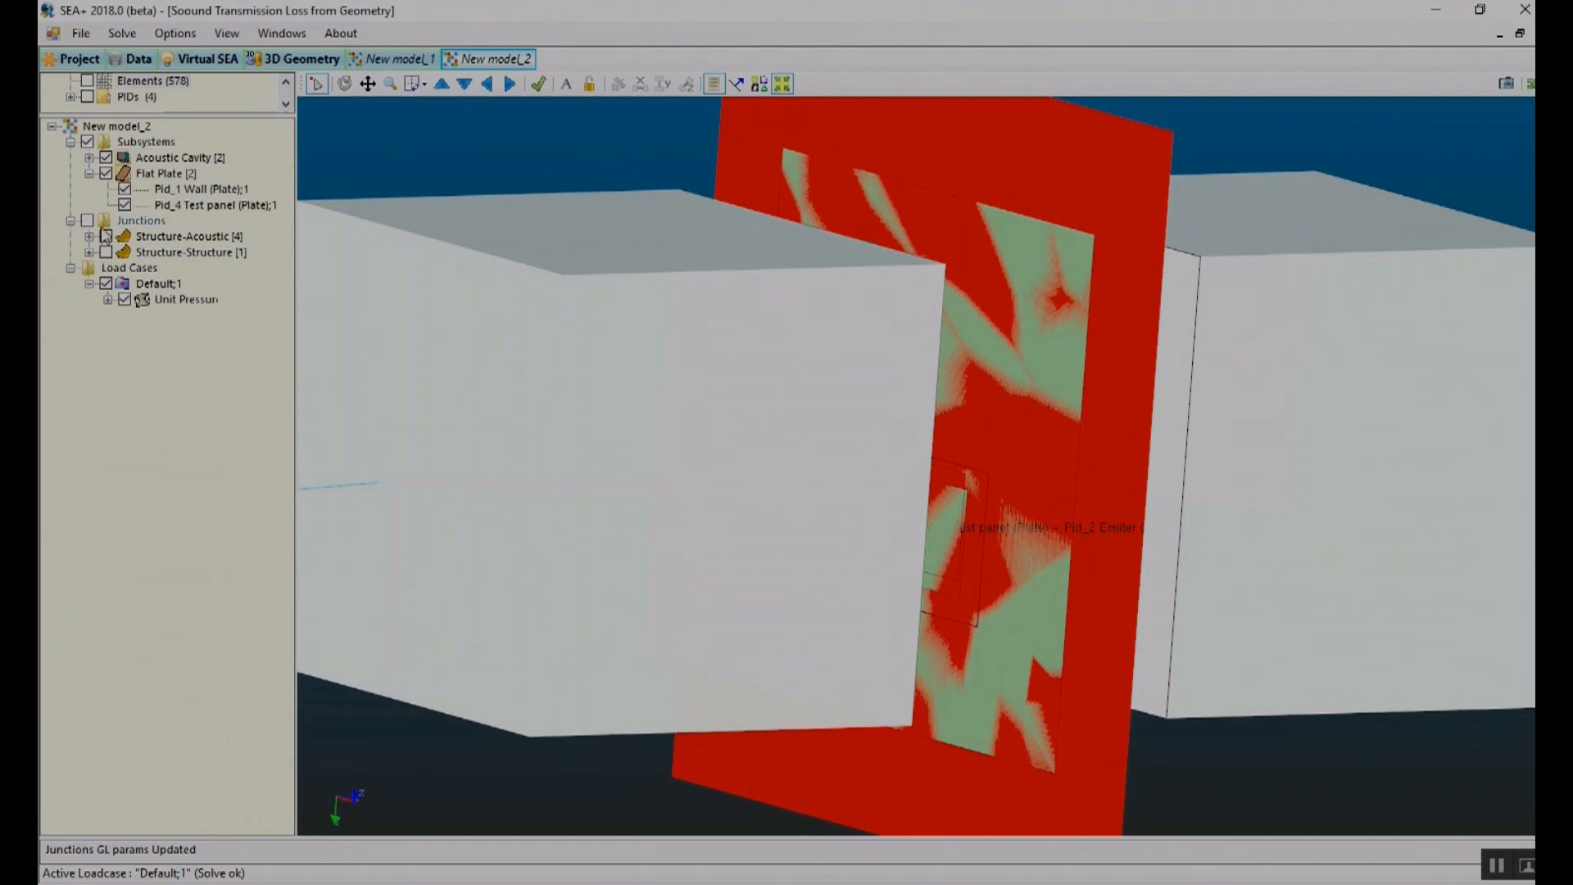
click(86, 220)
click(196, 189)
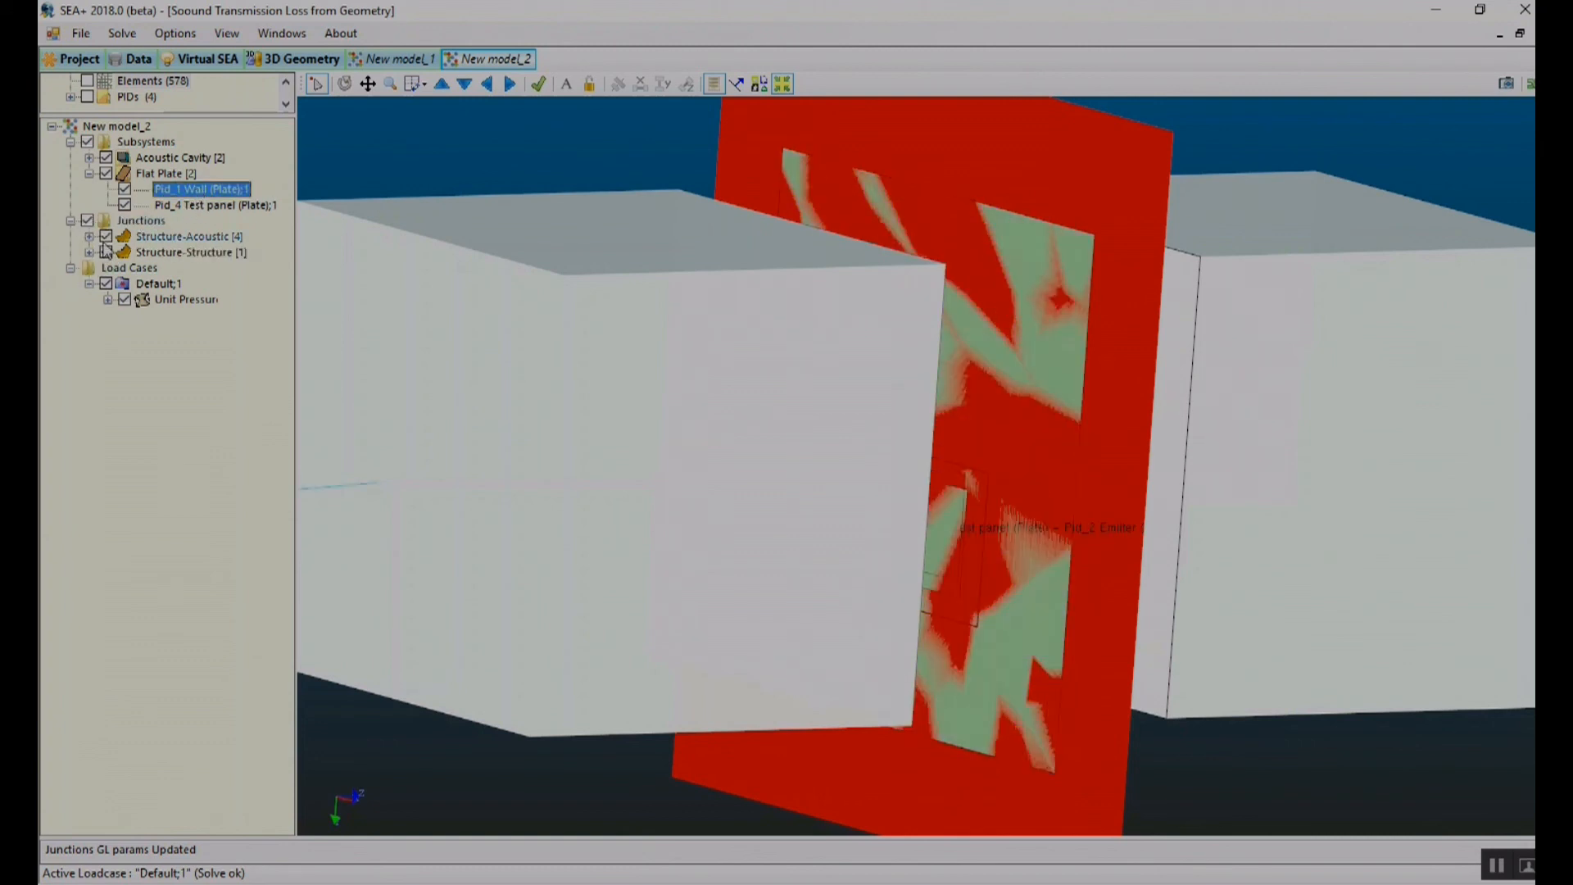
click(87, 220)
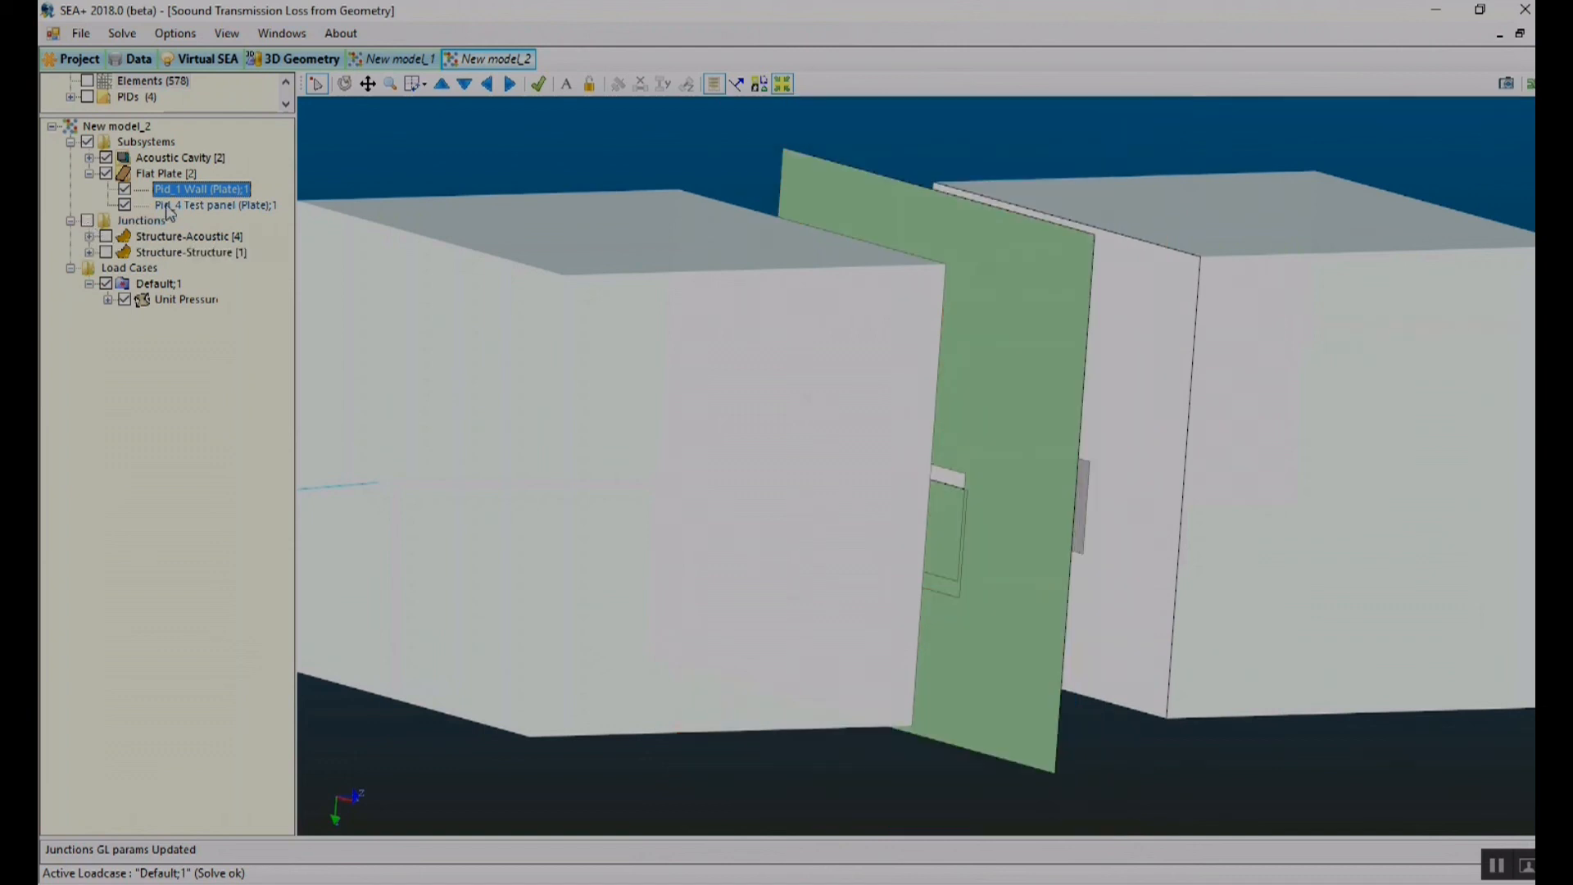
click(199, 205)
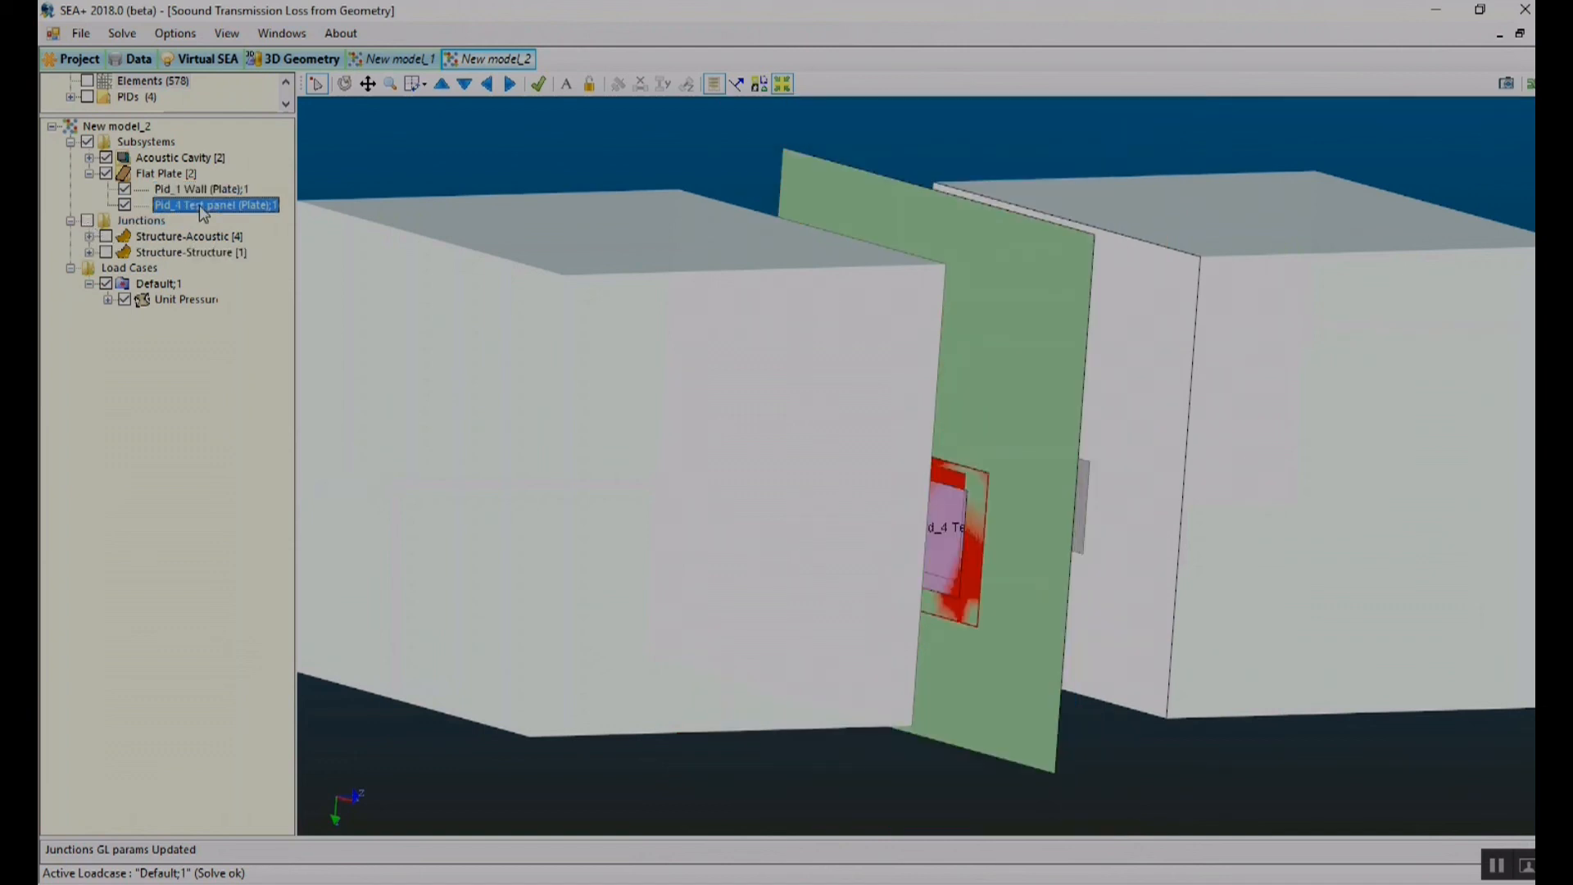
click(196, 195)
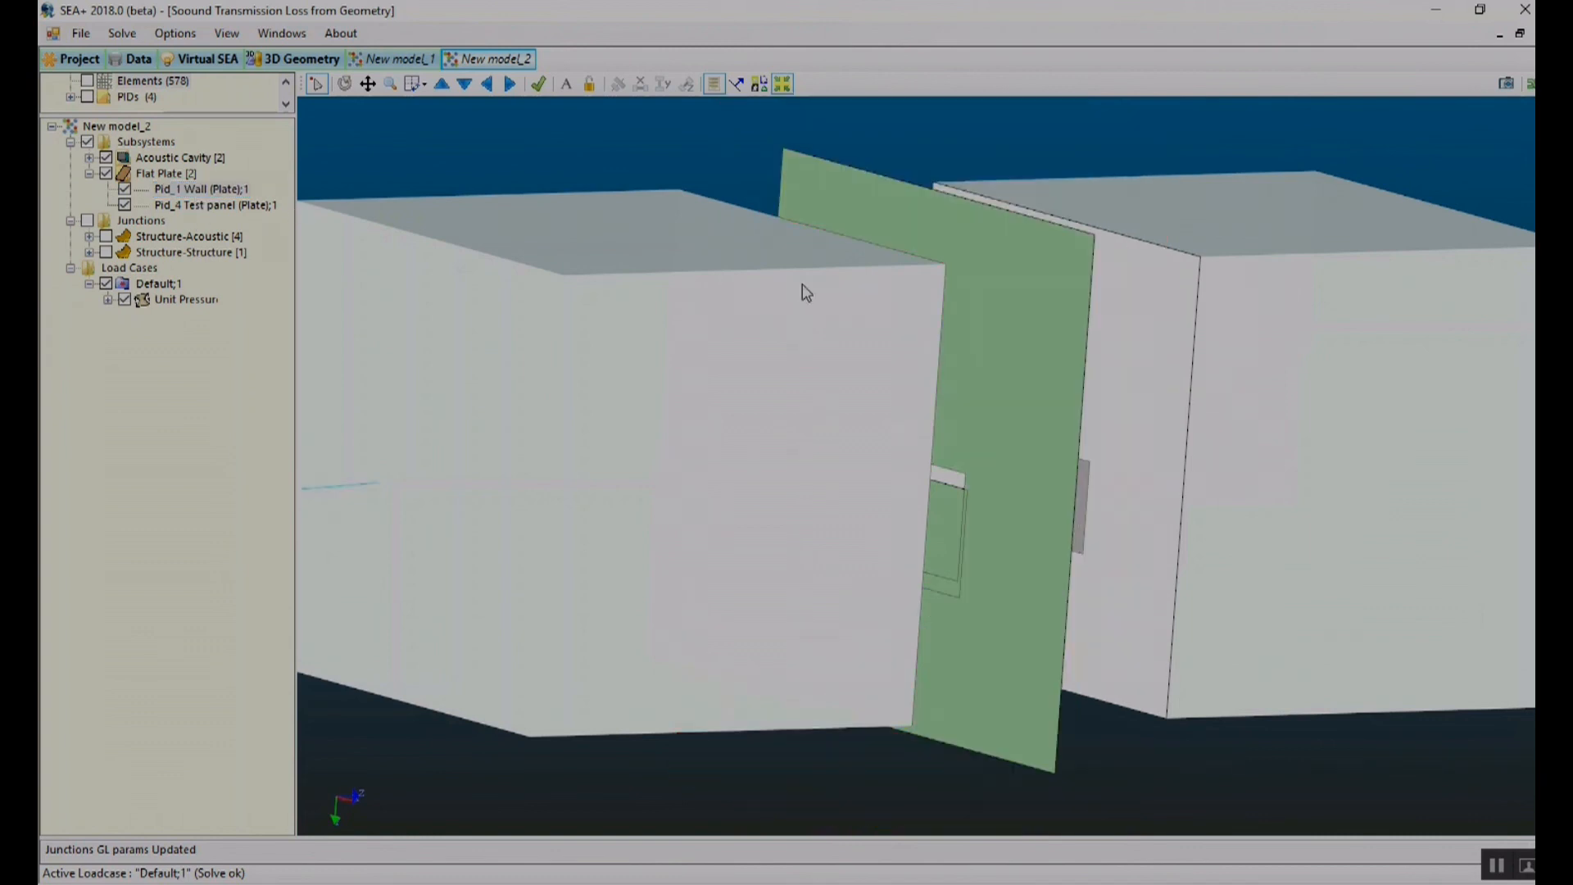
- Return to the icon display and highlight the Pid_1 Wall plate and the Pid_2 Emitter cavity with its junctions
click(760, 84)
click(190, 196)
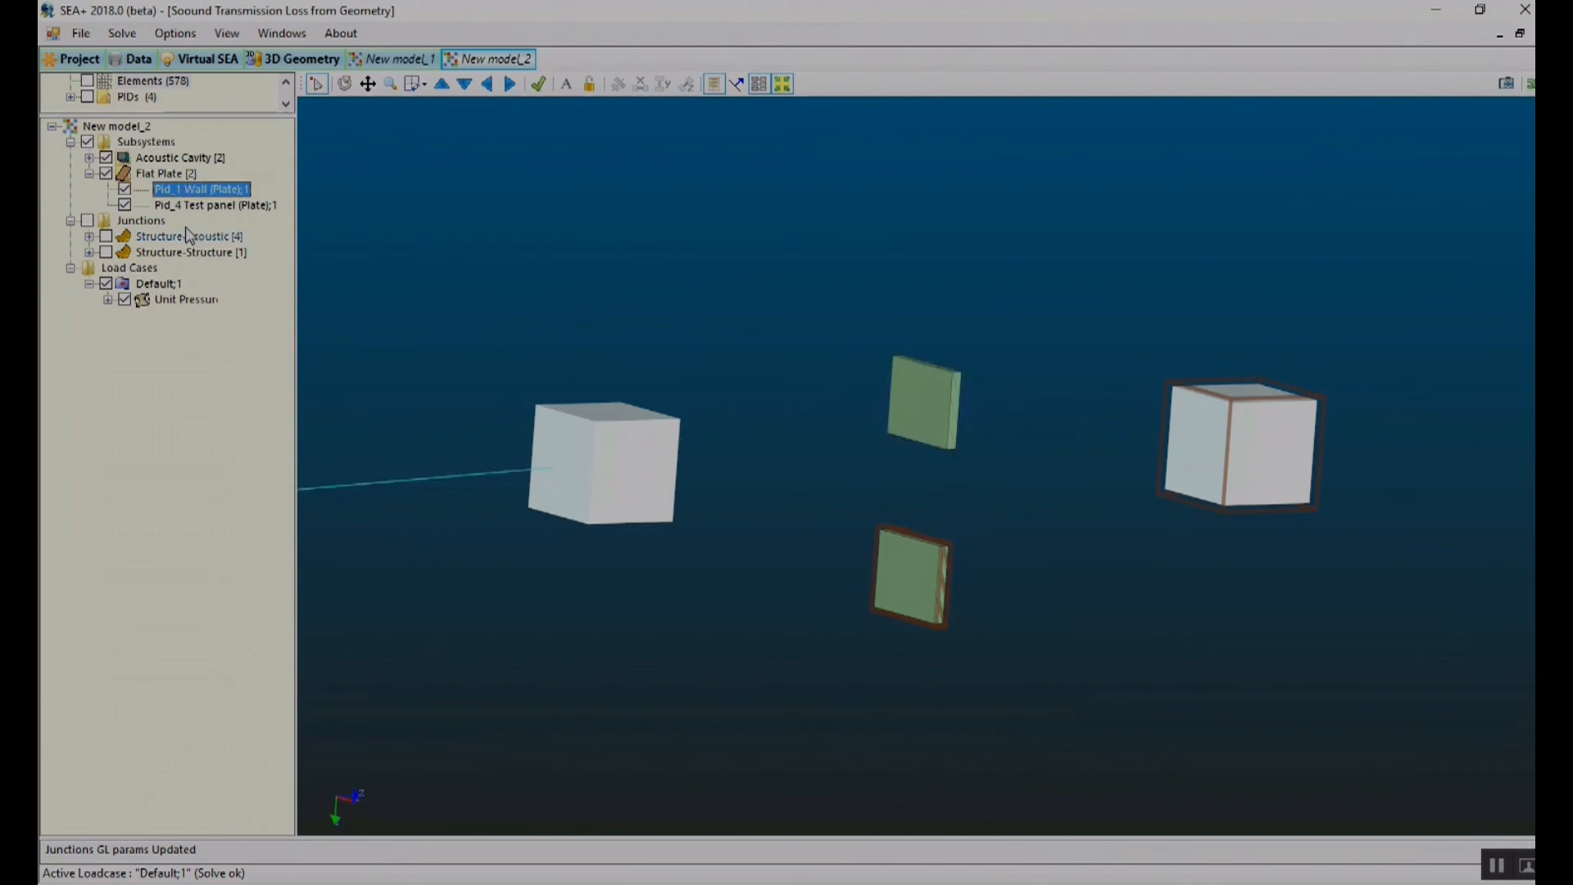
click(186, 175)
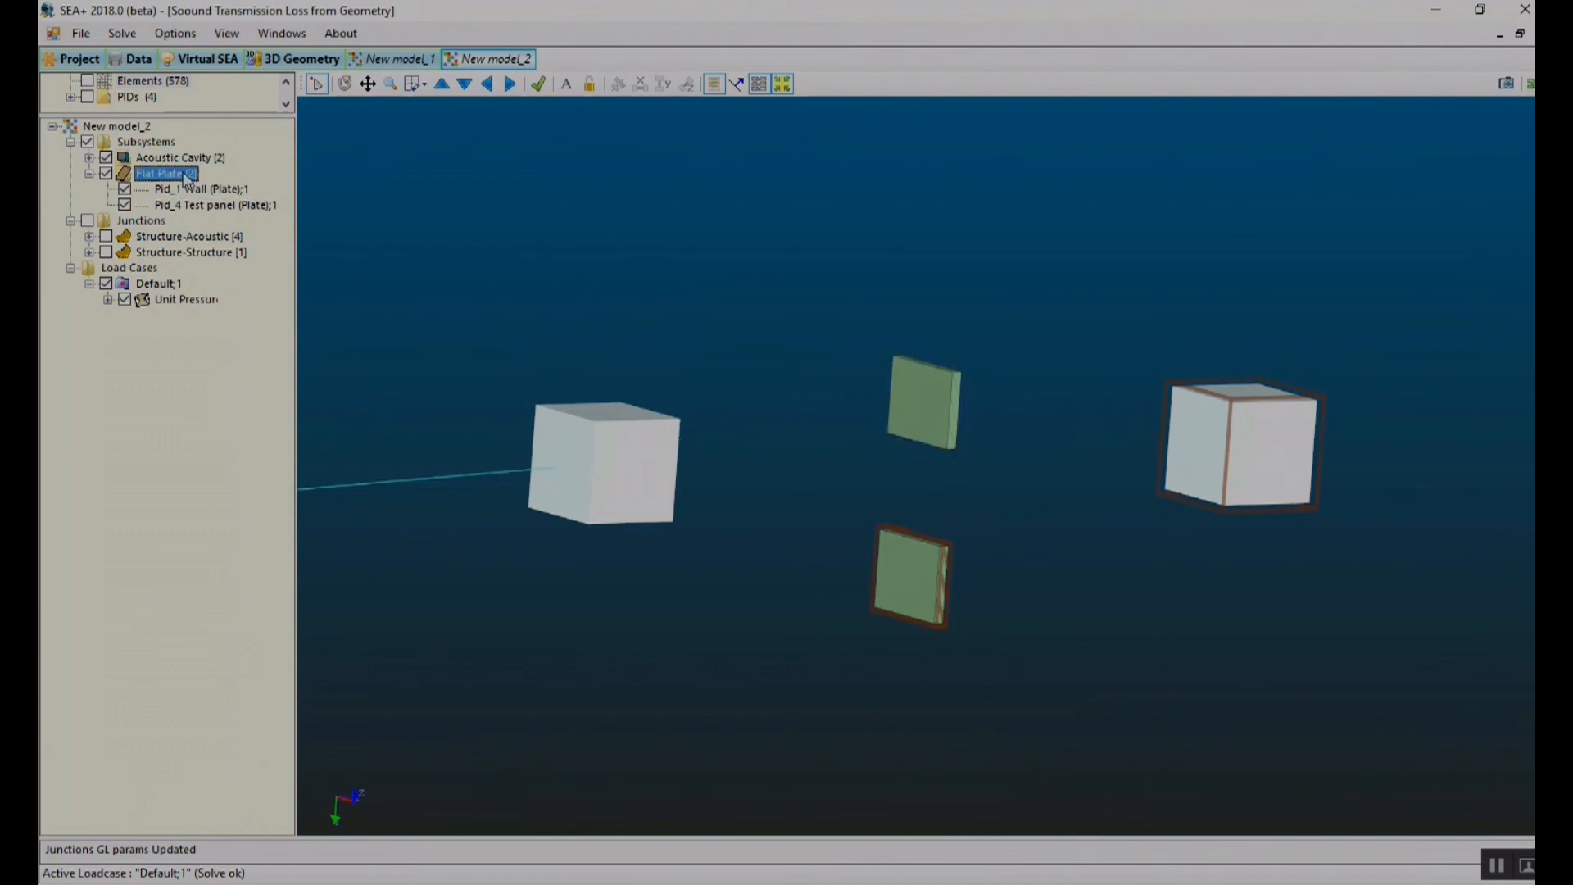
click(168, 157)
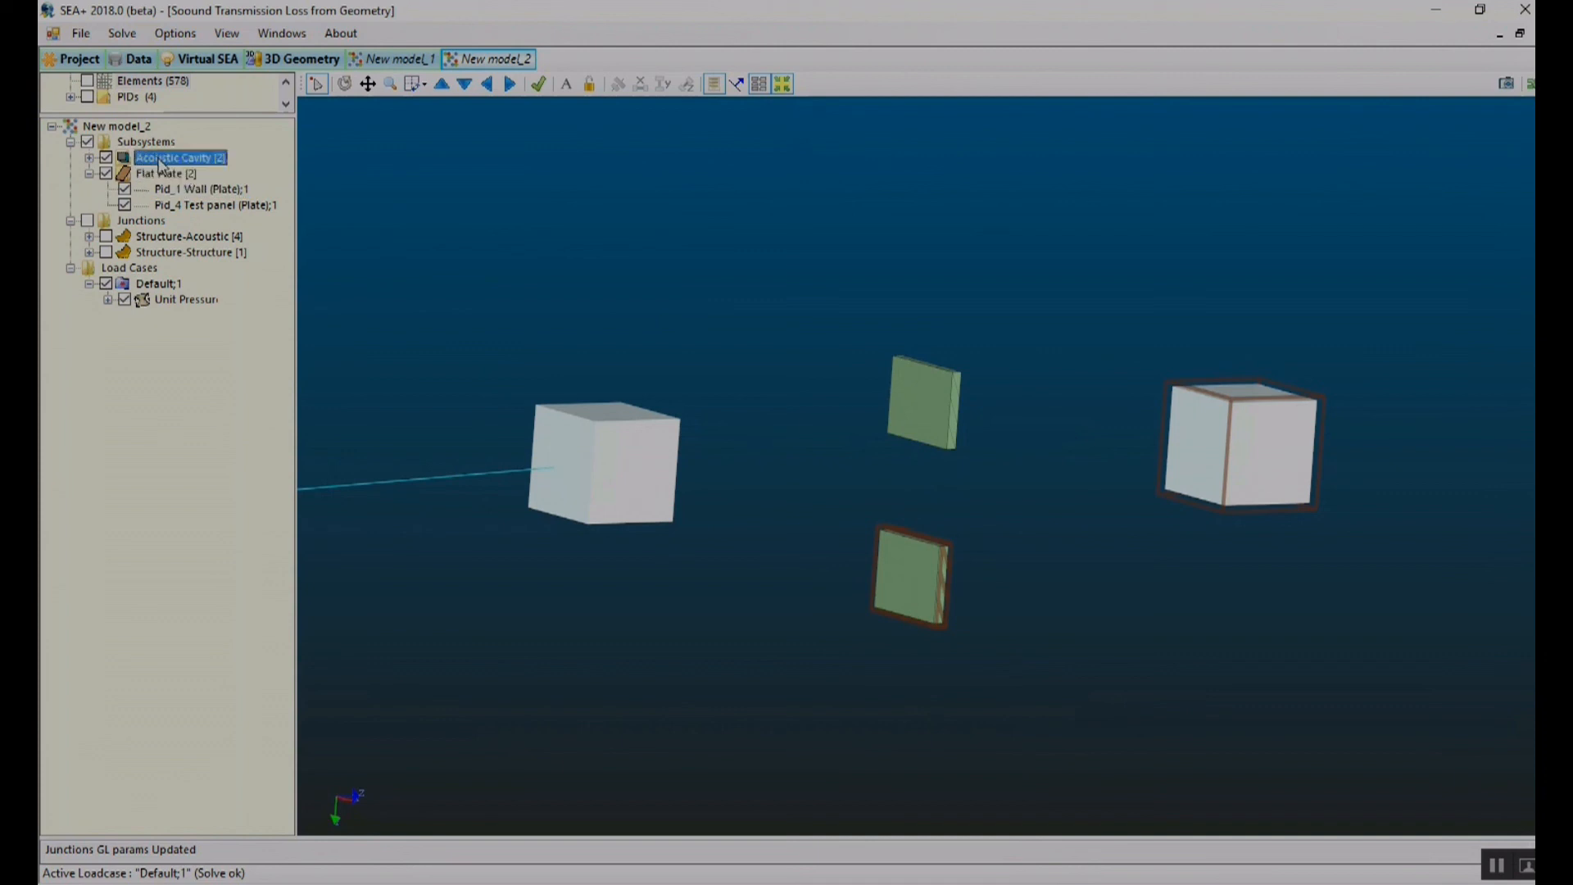
click(89, 157)
click(202, 177)
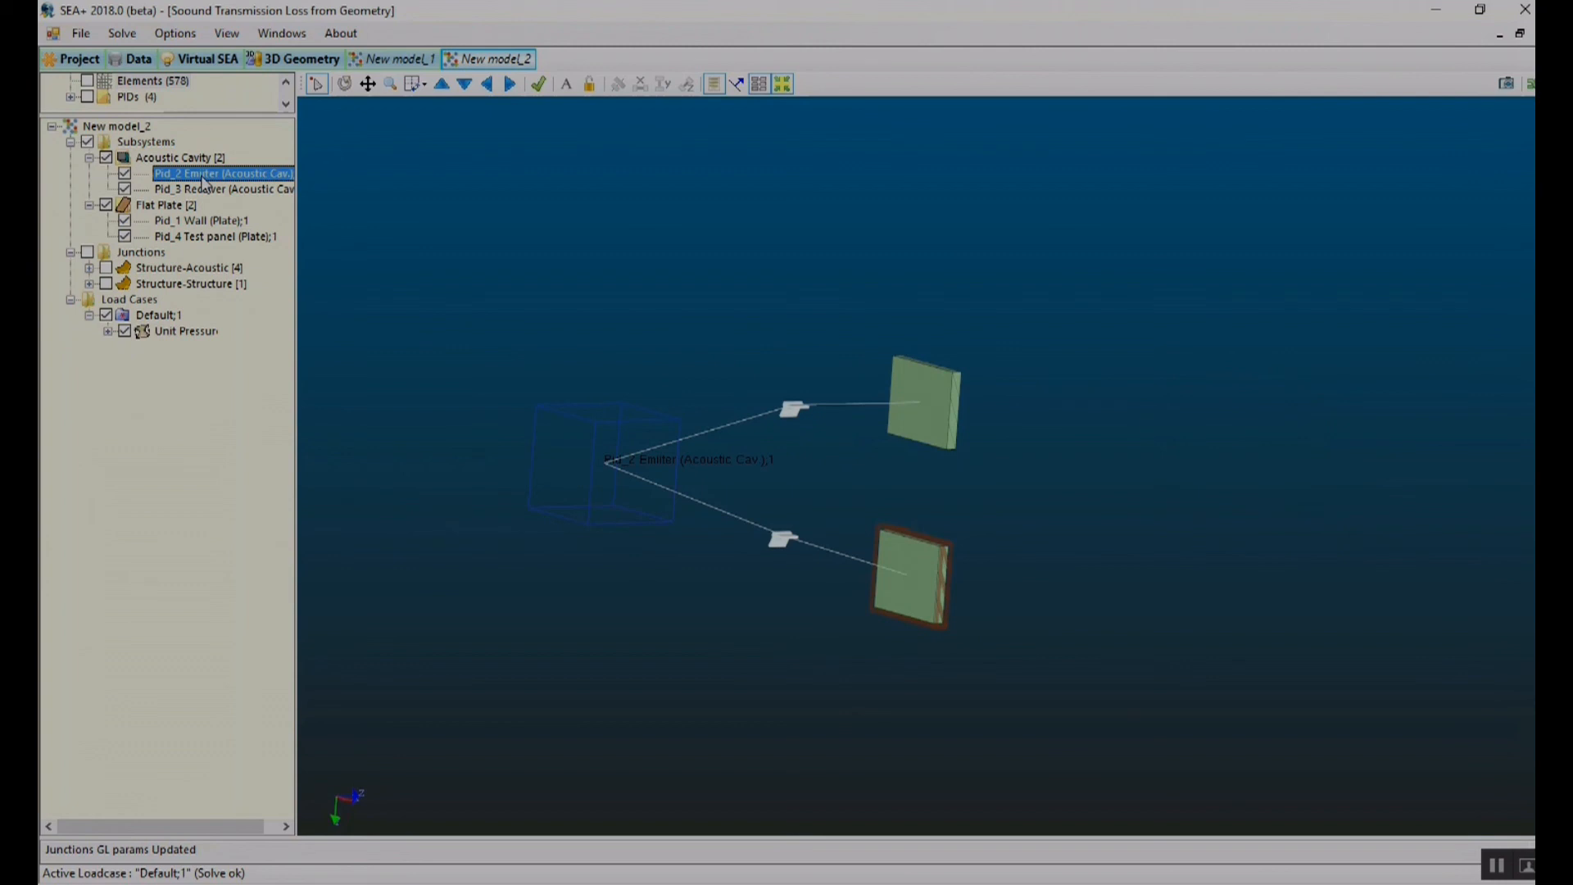
click(722, 144)
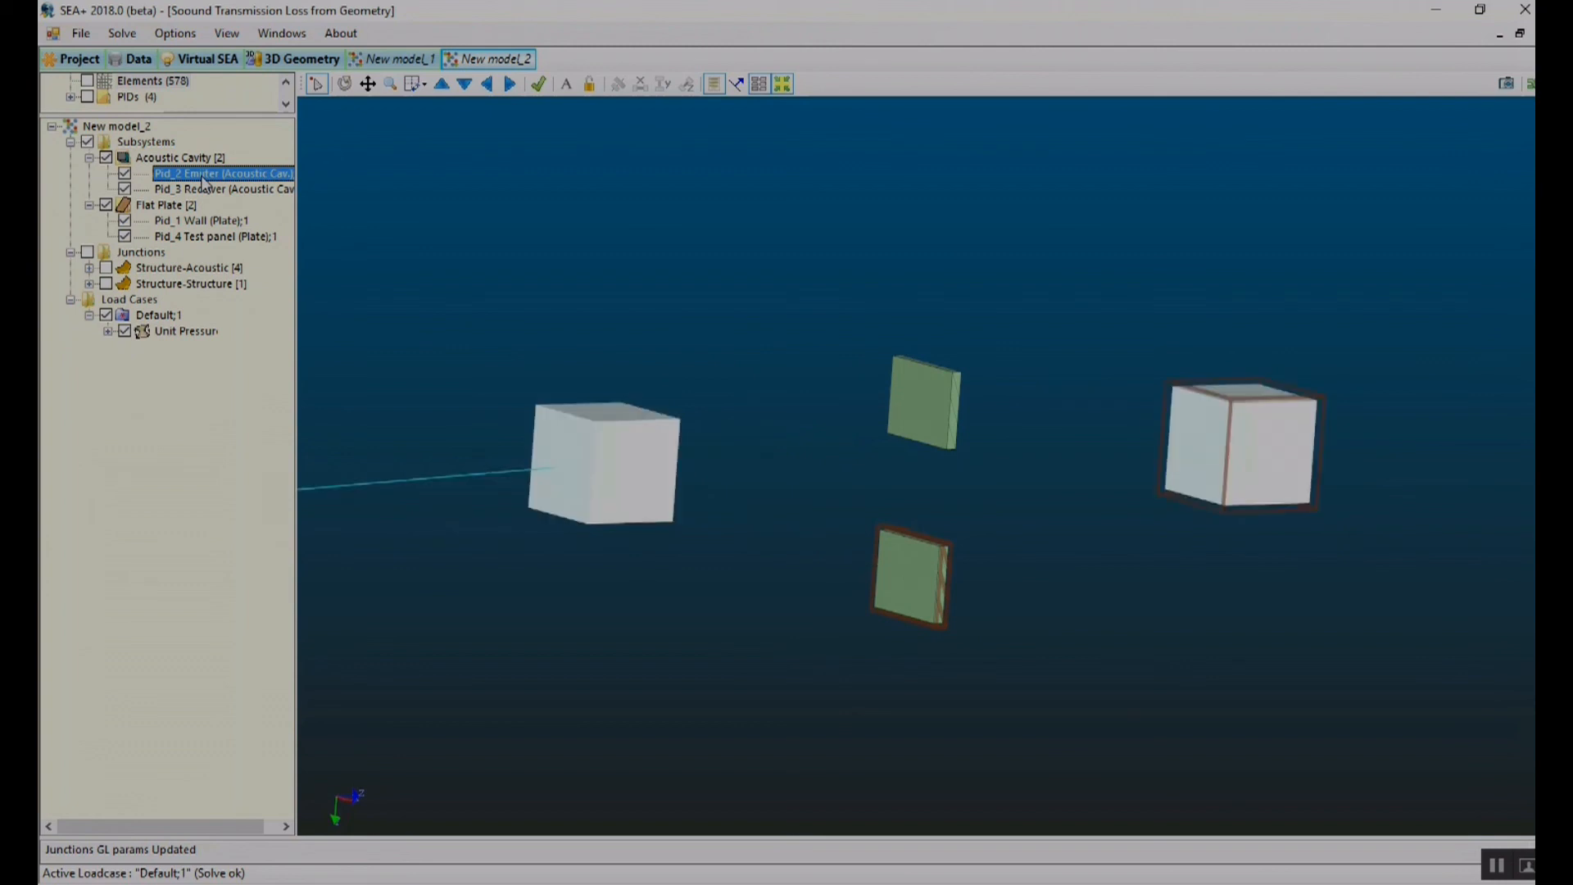
- Show the real shapes again, highlight the Pid_2 Emitter cavity, and inspect the wall and test panel opening between the two cavities
click(781, 86)
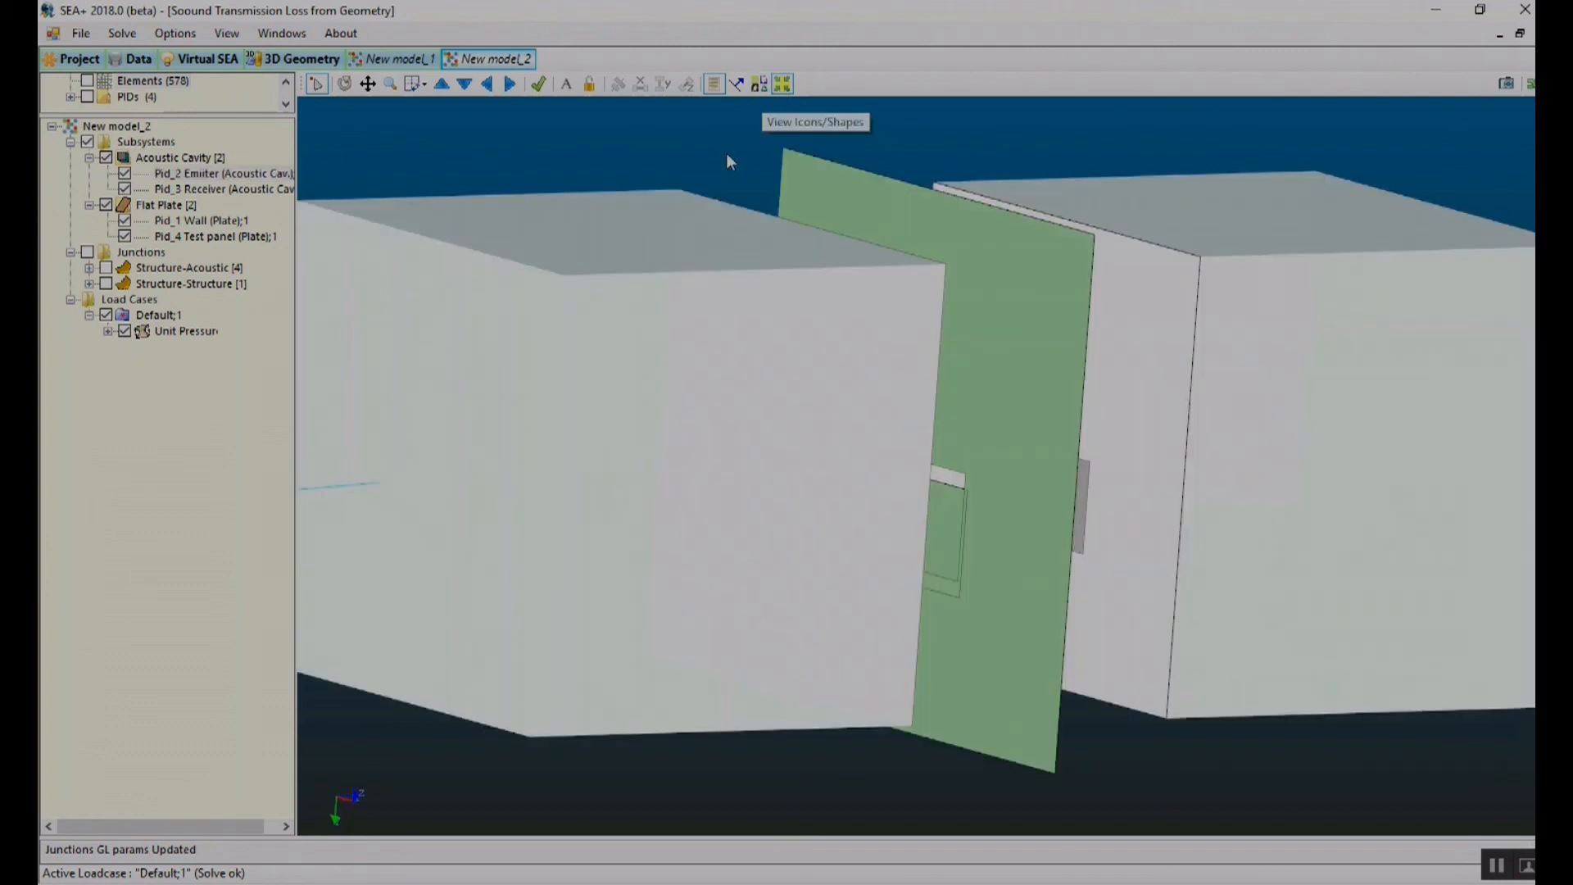
click(186, 174)
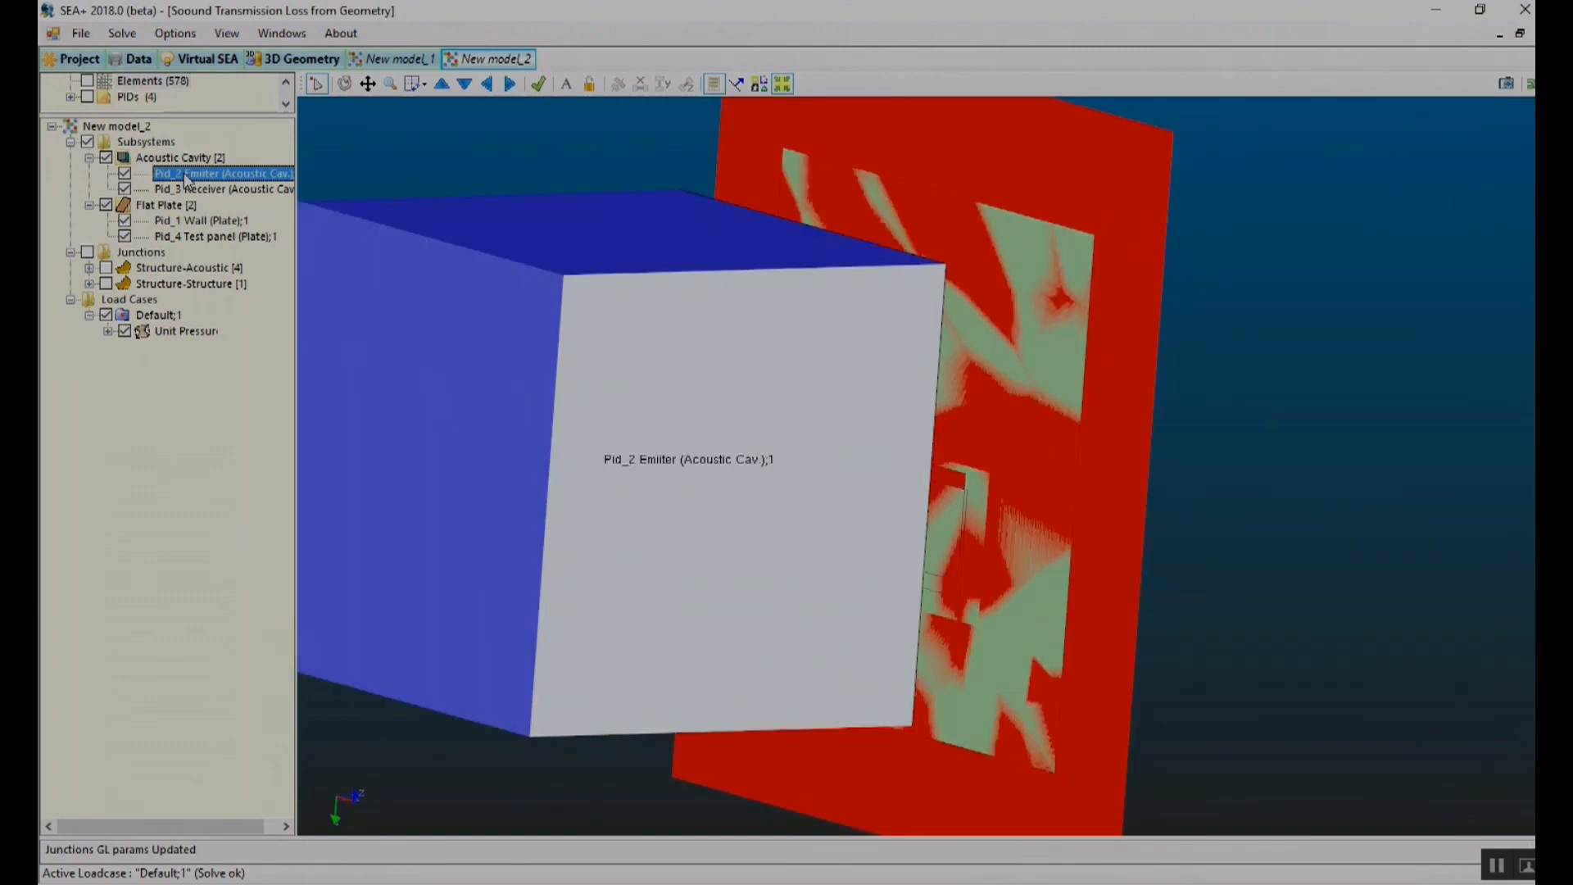
click(403, 327)
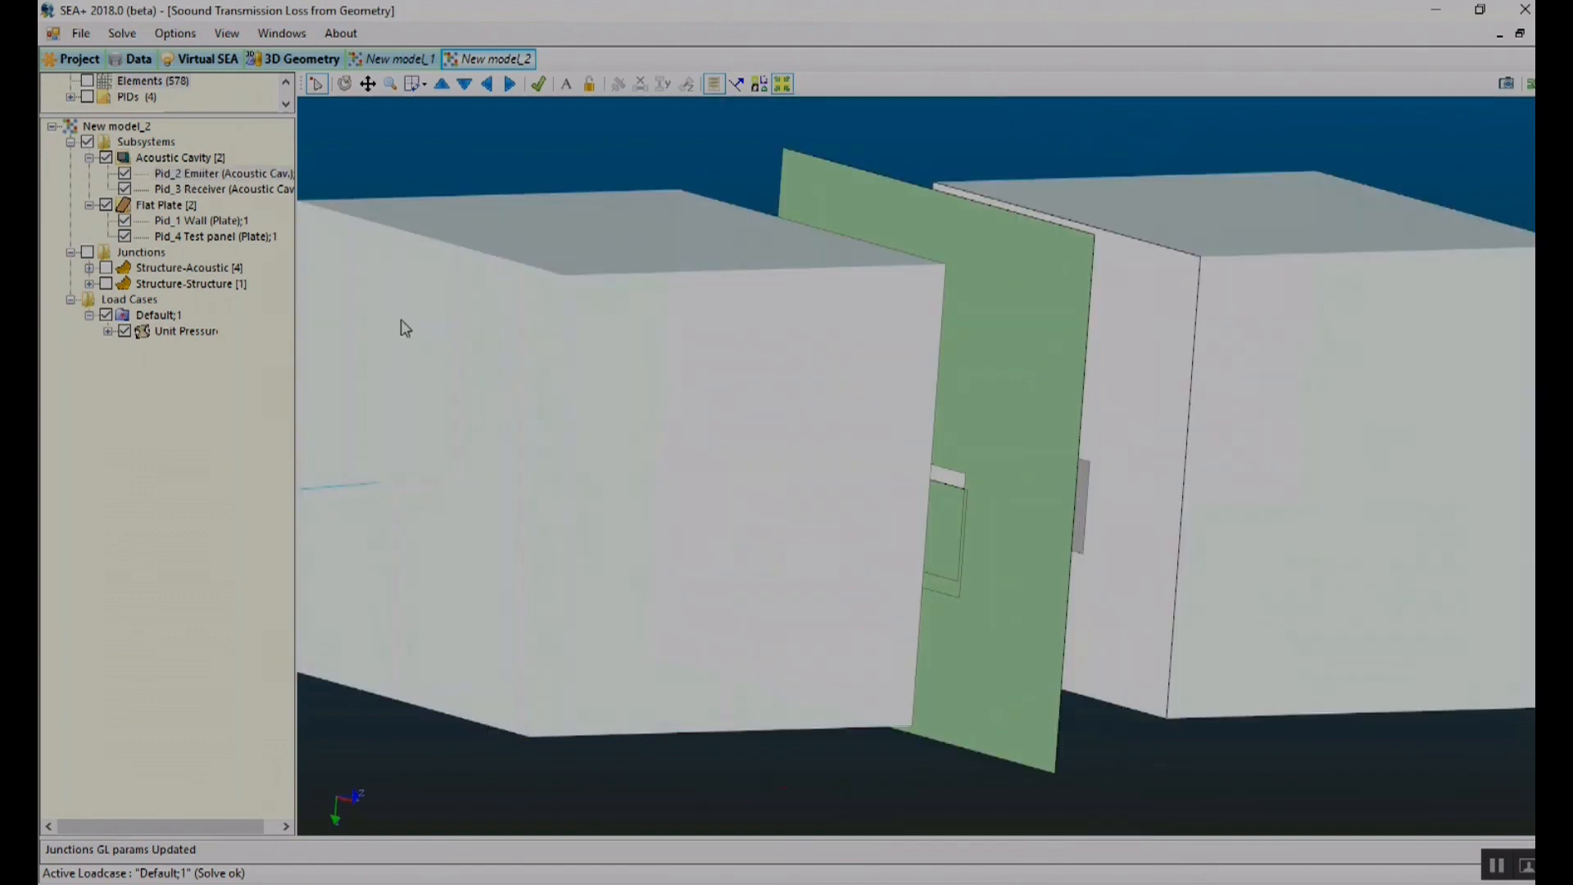
middle_drag(928, 515, 608, 507)
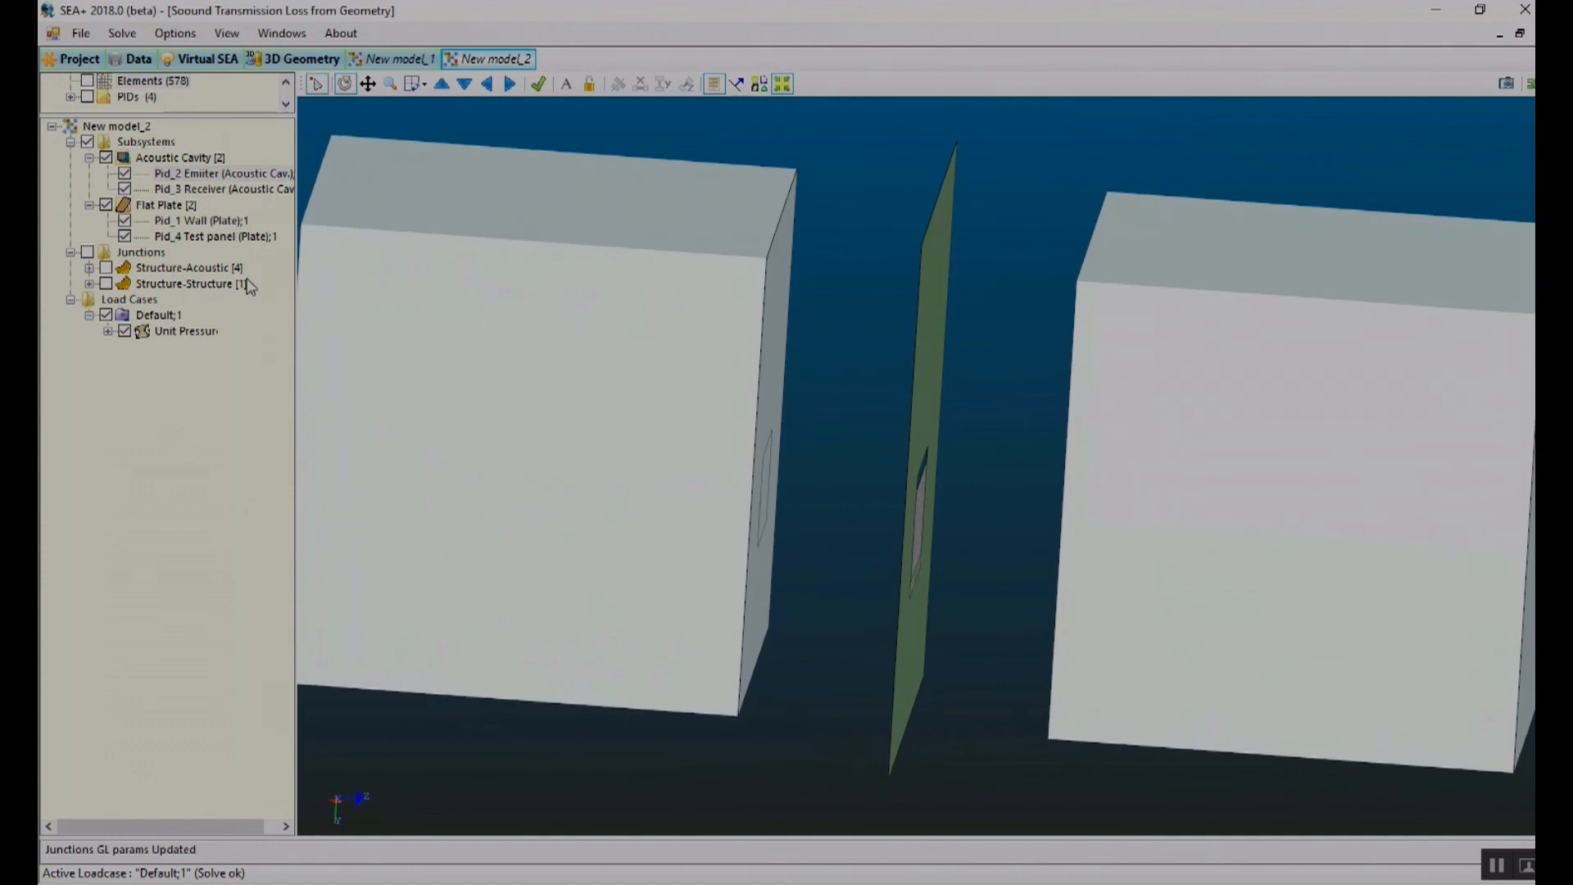
middle_drag(827, 485, 826, 434)
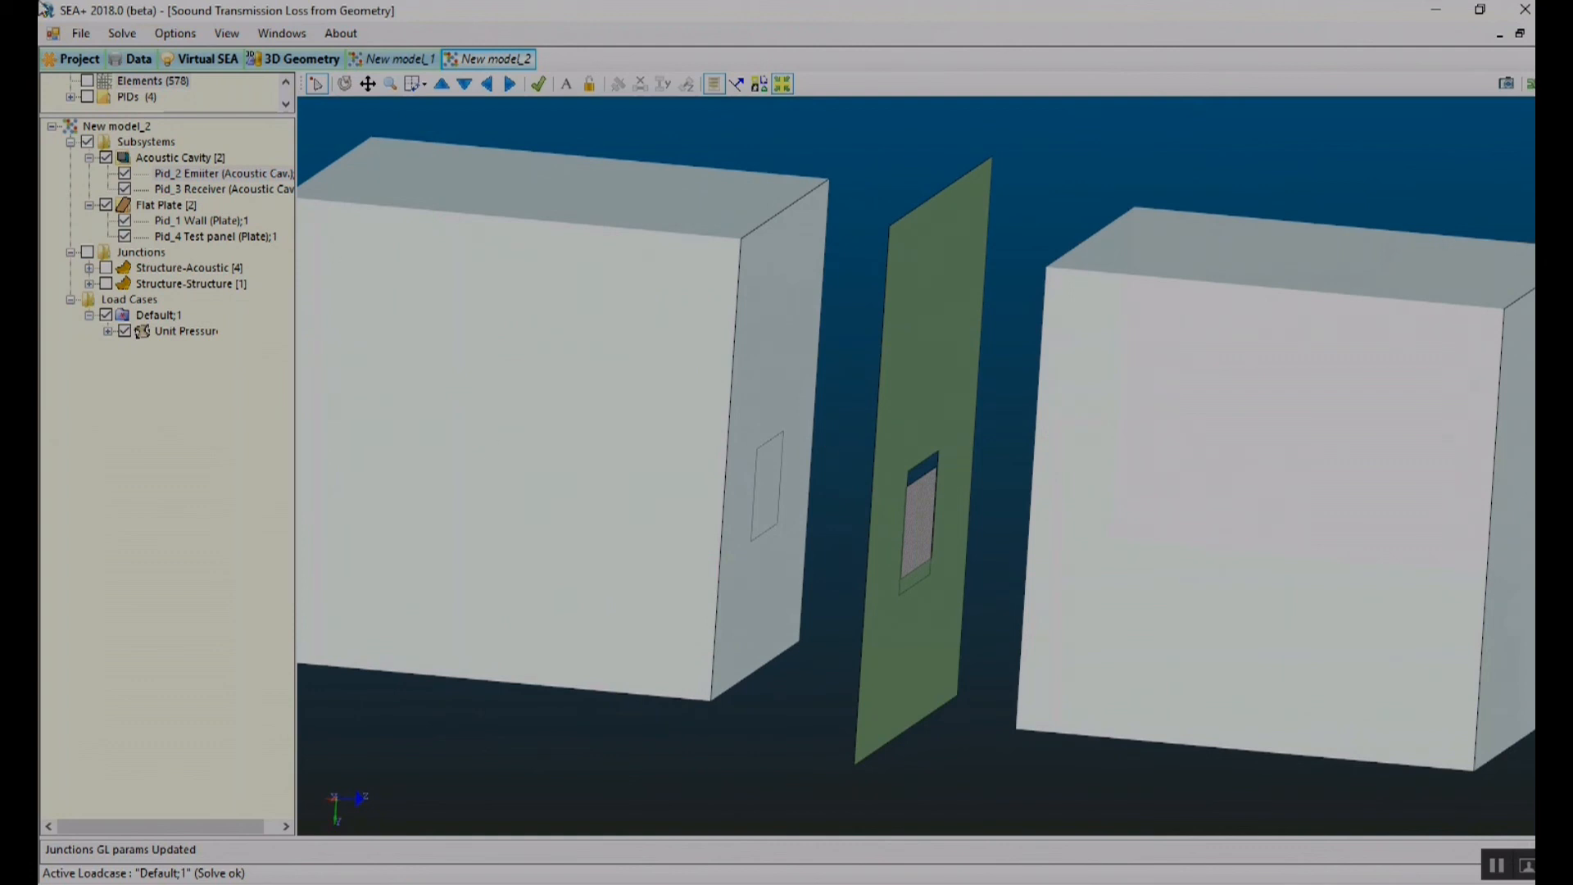
- Open the list of project file operations
click(80, 36)
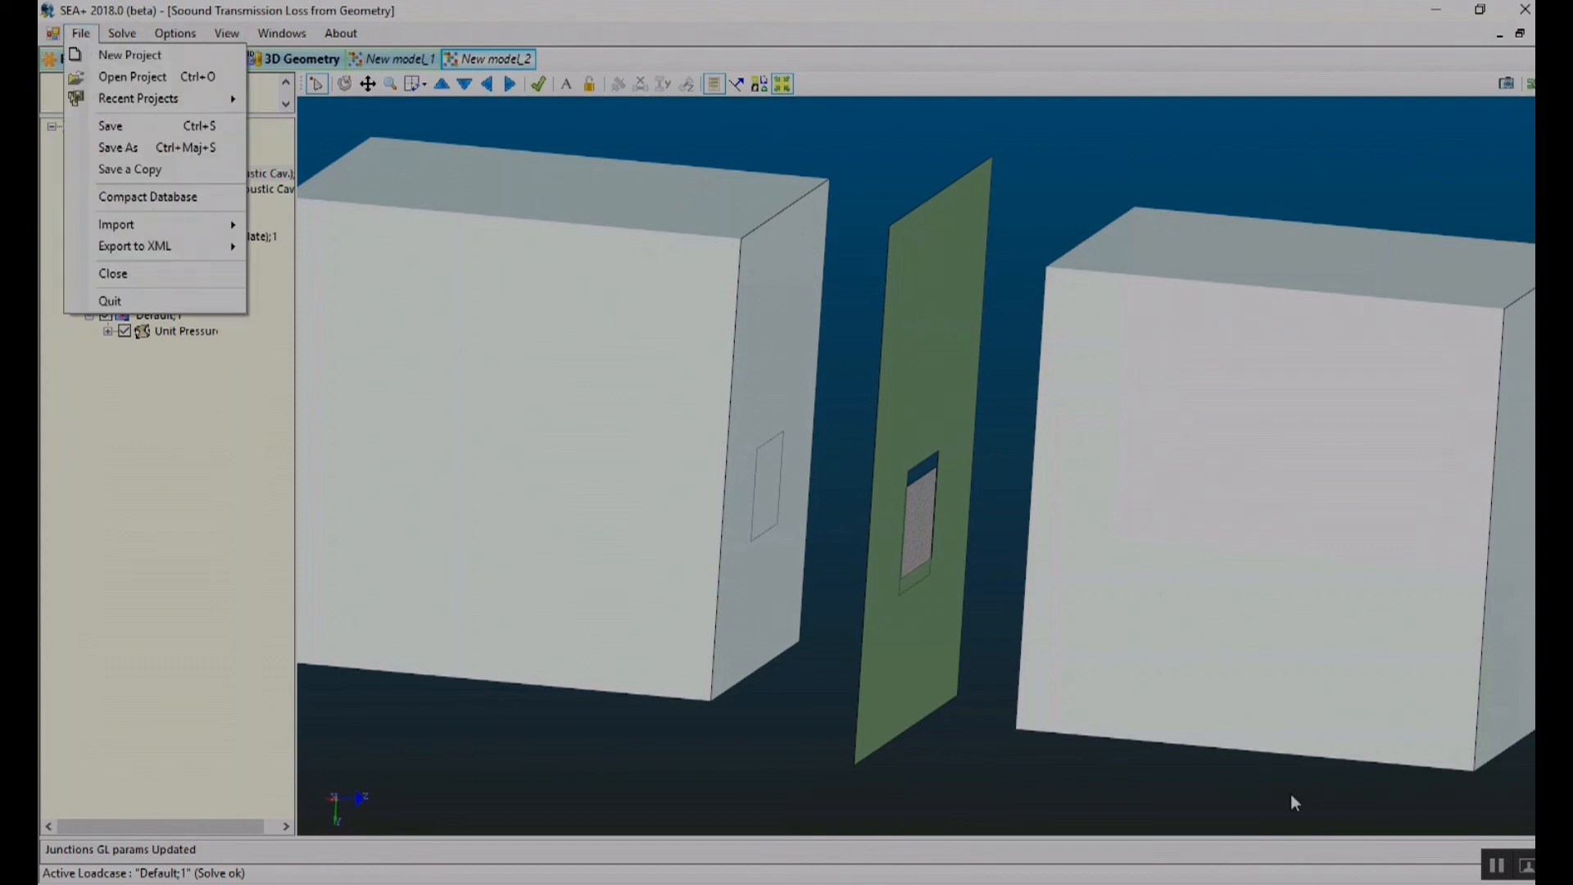